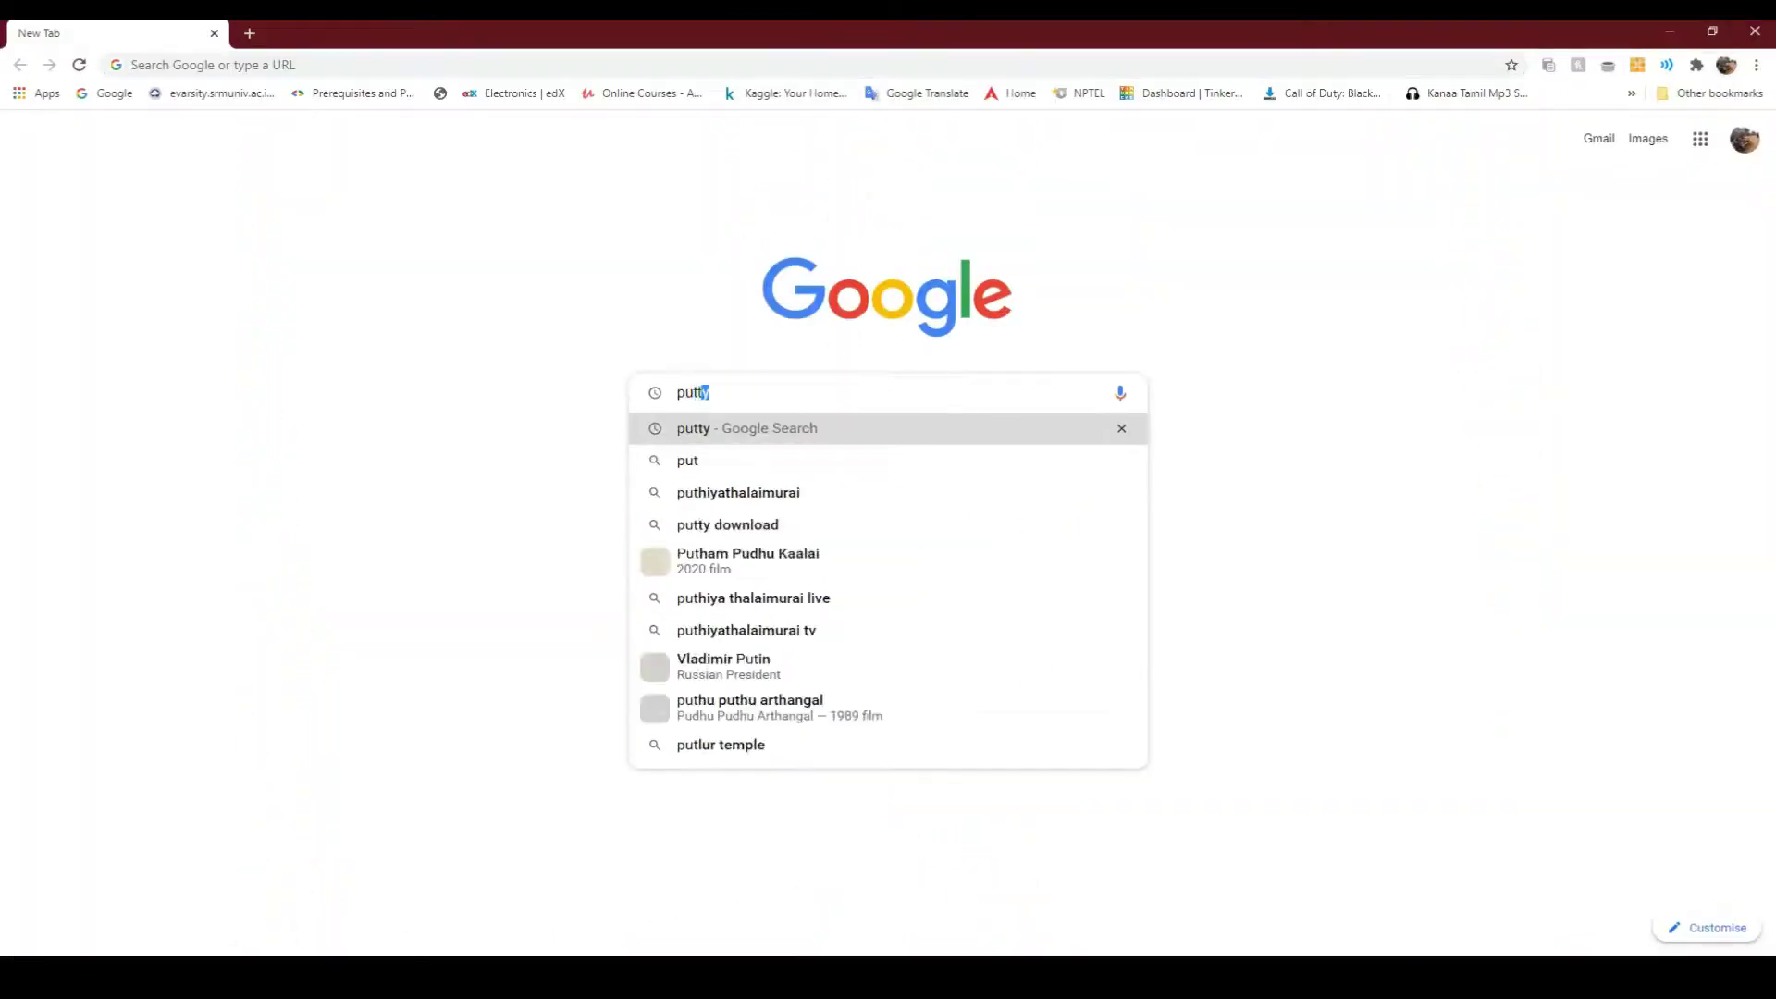
# Search for PuTTY and save the 64-bit MSI installer from the latest-release page
pyautogui.press('Return')
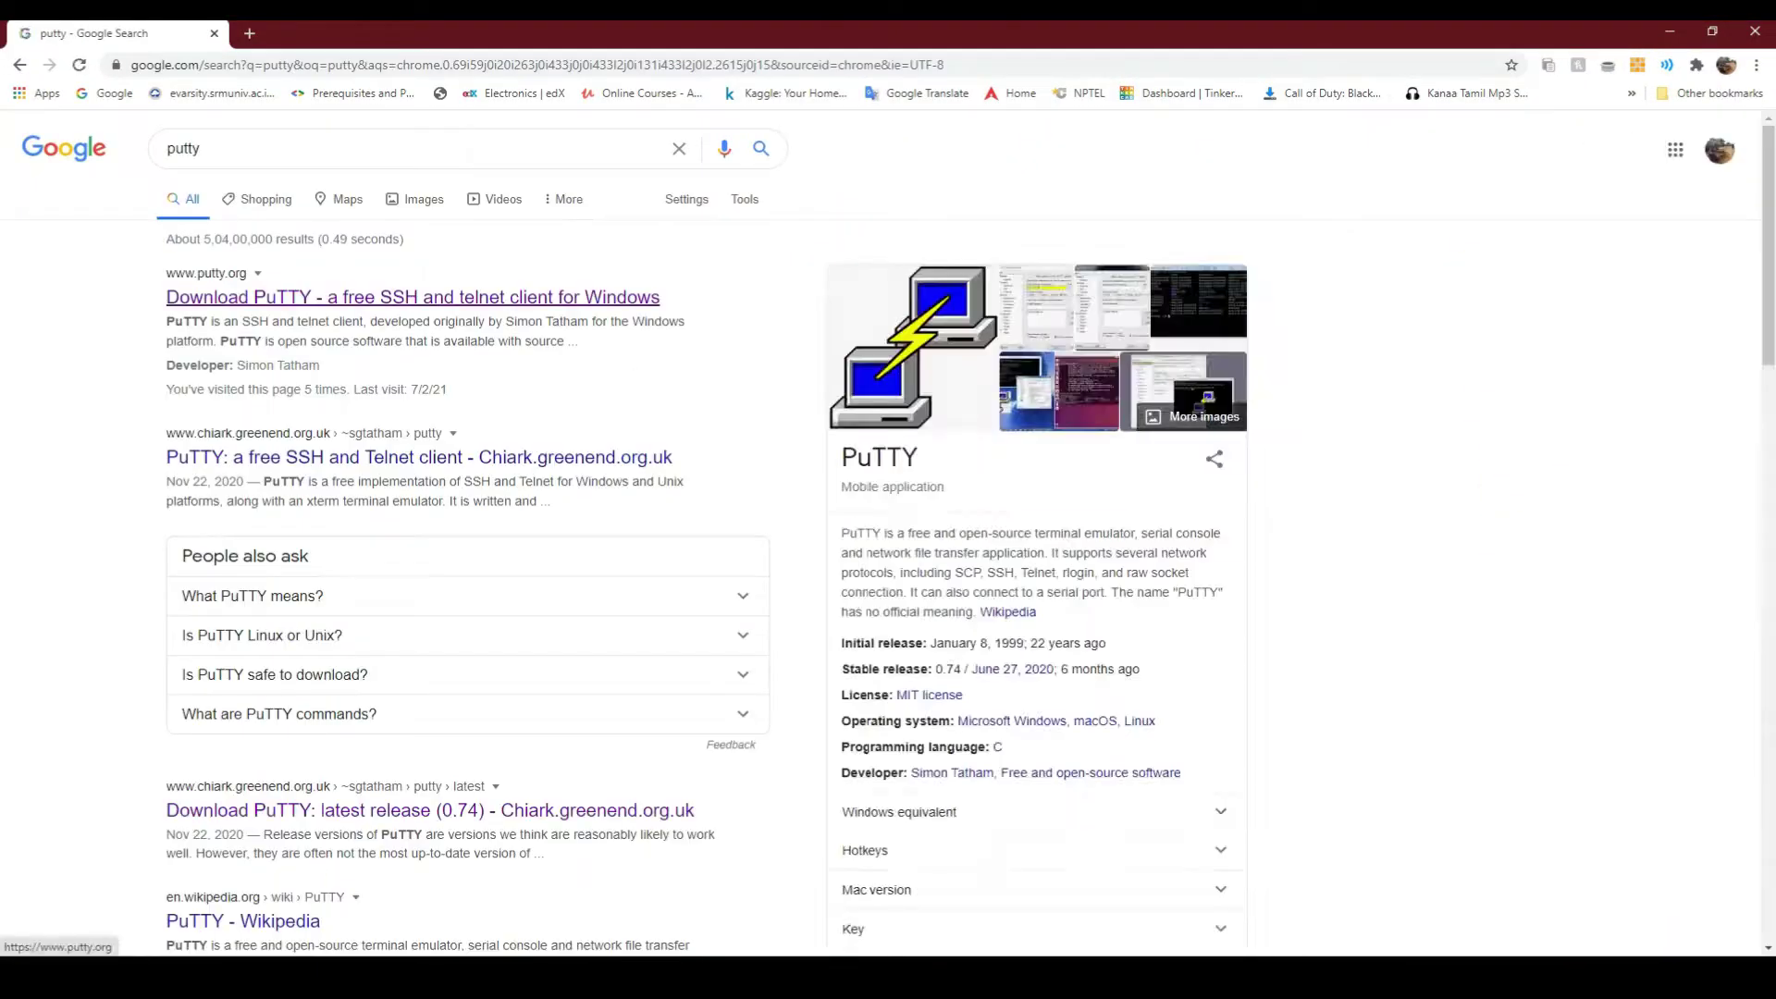
pyautogui.click(412, 297)
pyautogui.click(658, 269)
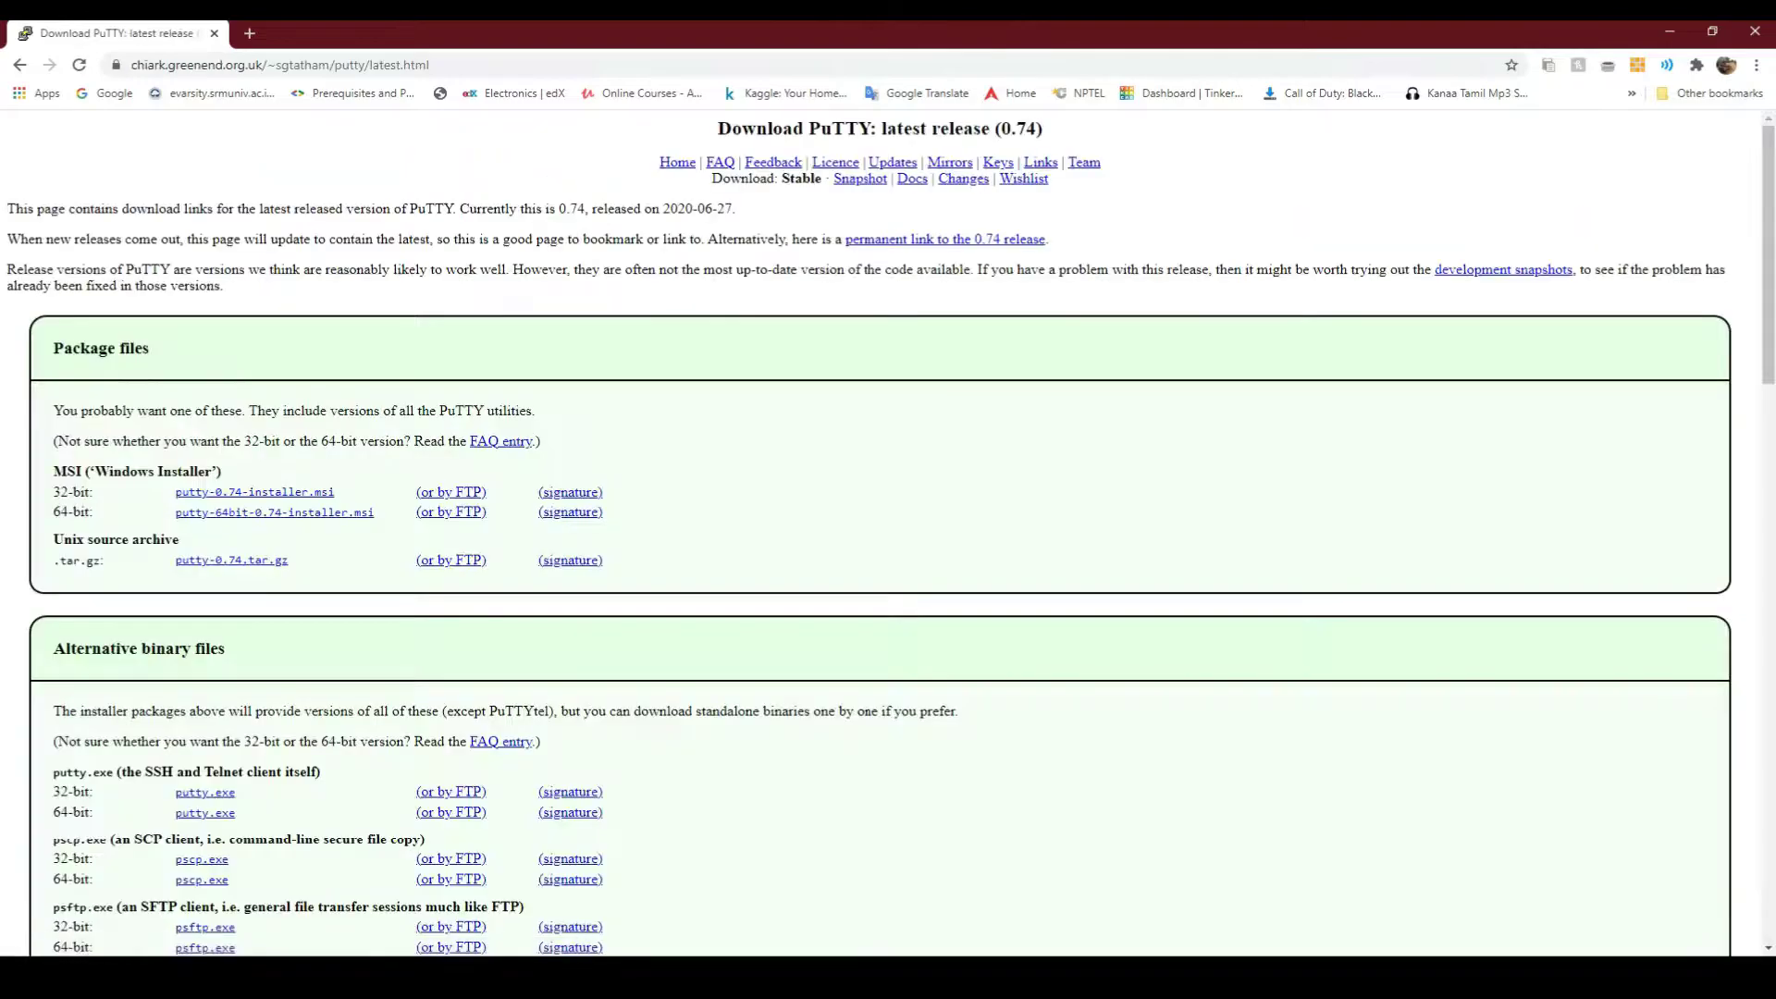
pyautogui.click(274, 512)
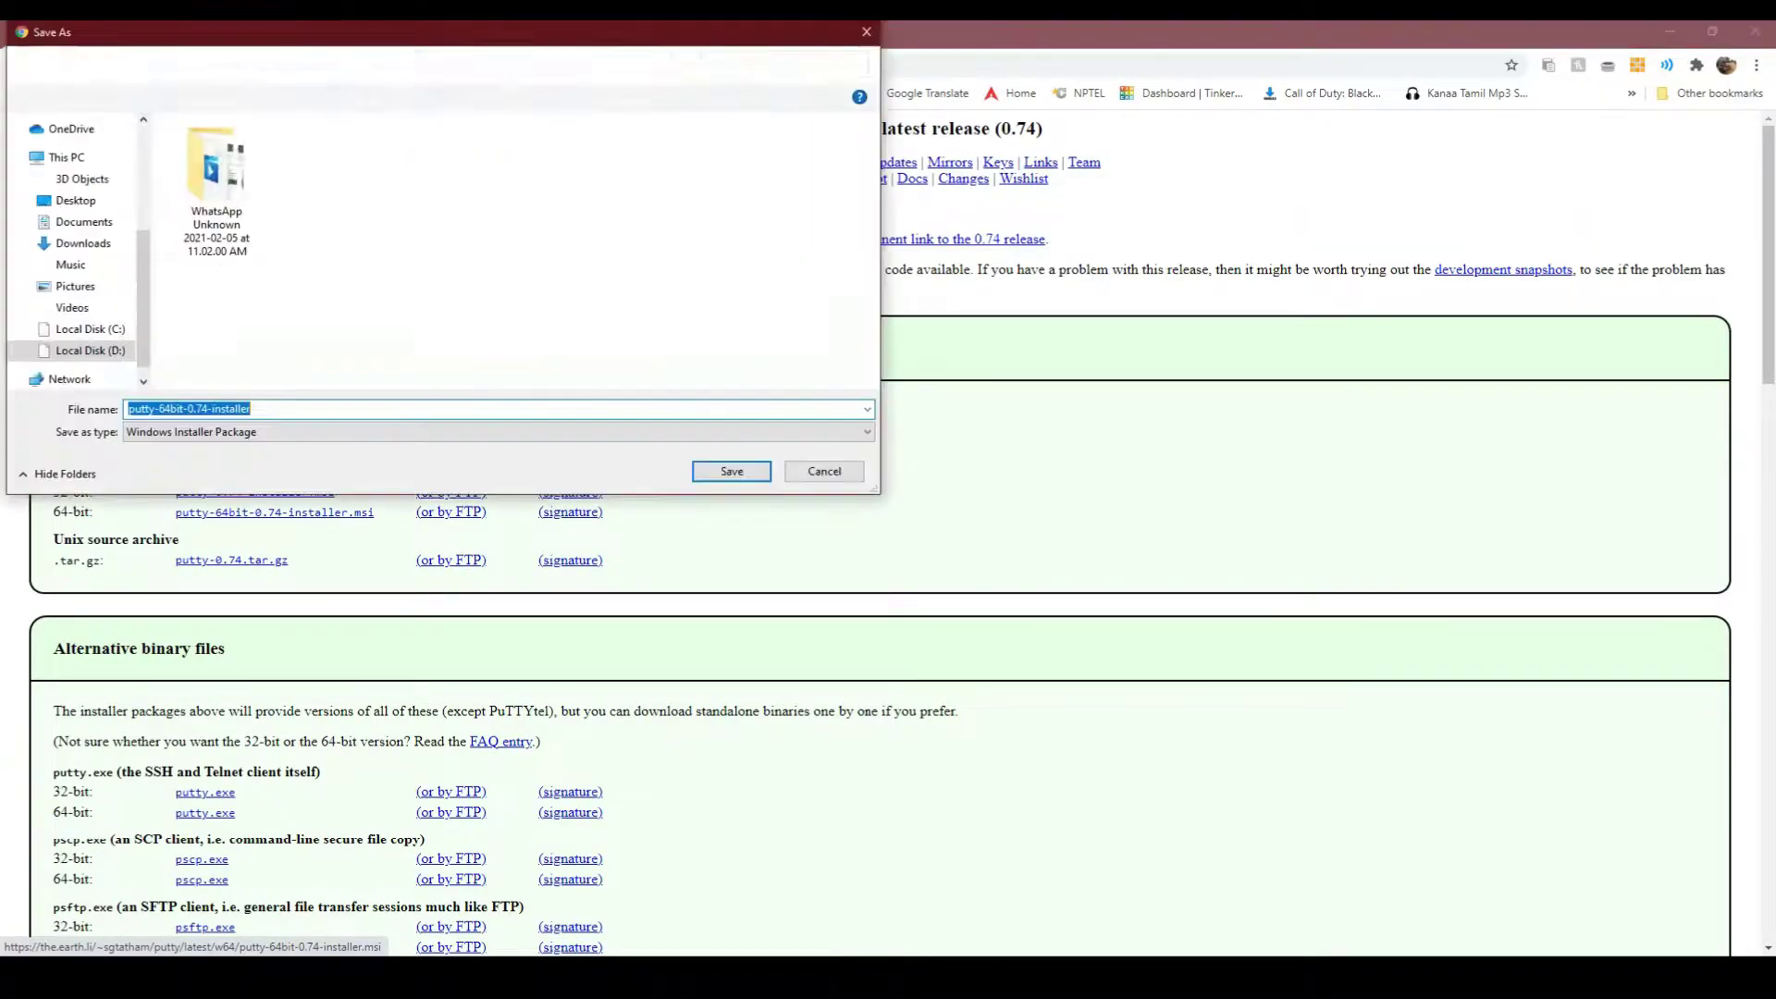
pyautogui.click(730, 472)
# Install PuTTY 0.74 (64-bit) with the default folder and features
pyautogui.click(107, 931)
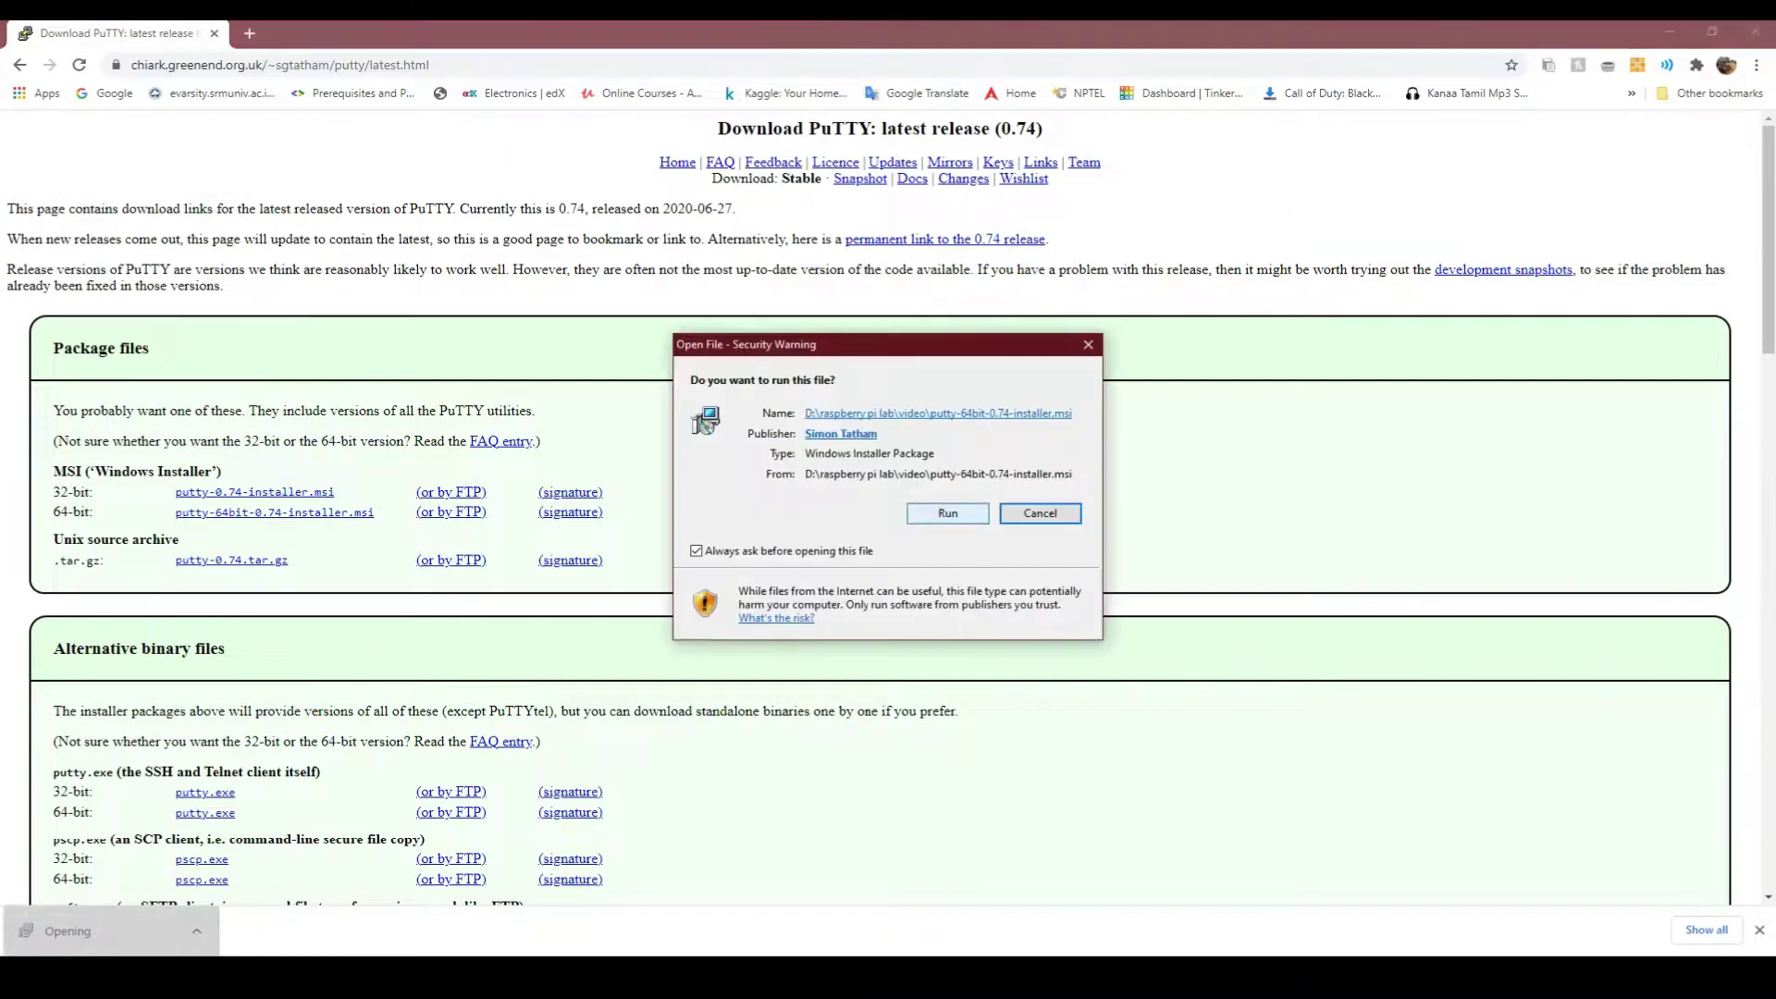
pyautogui.click(944, 511)
pyautogui.click(969, 635)
pyautogui.click(969, 635)
pyautogui.press('Return')
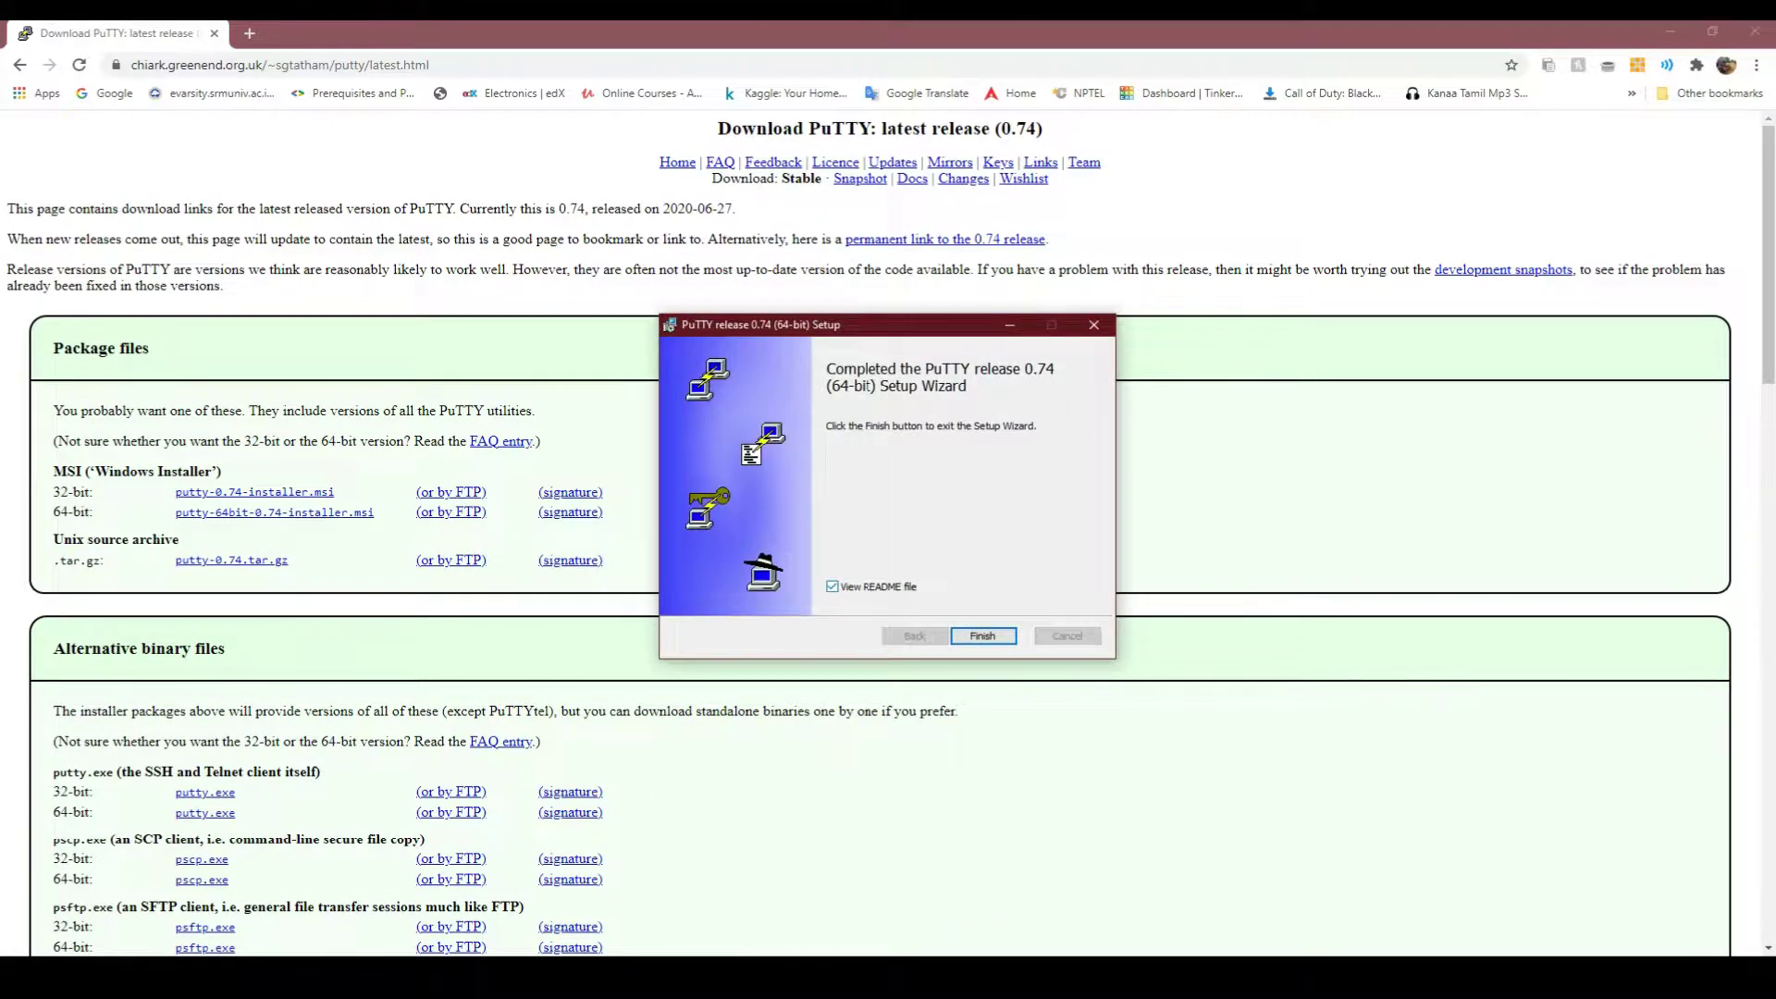
pyautogui.press('Return')
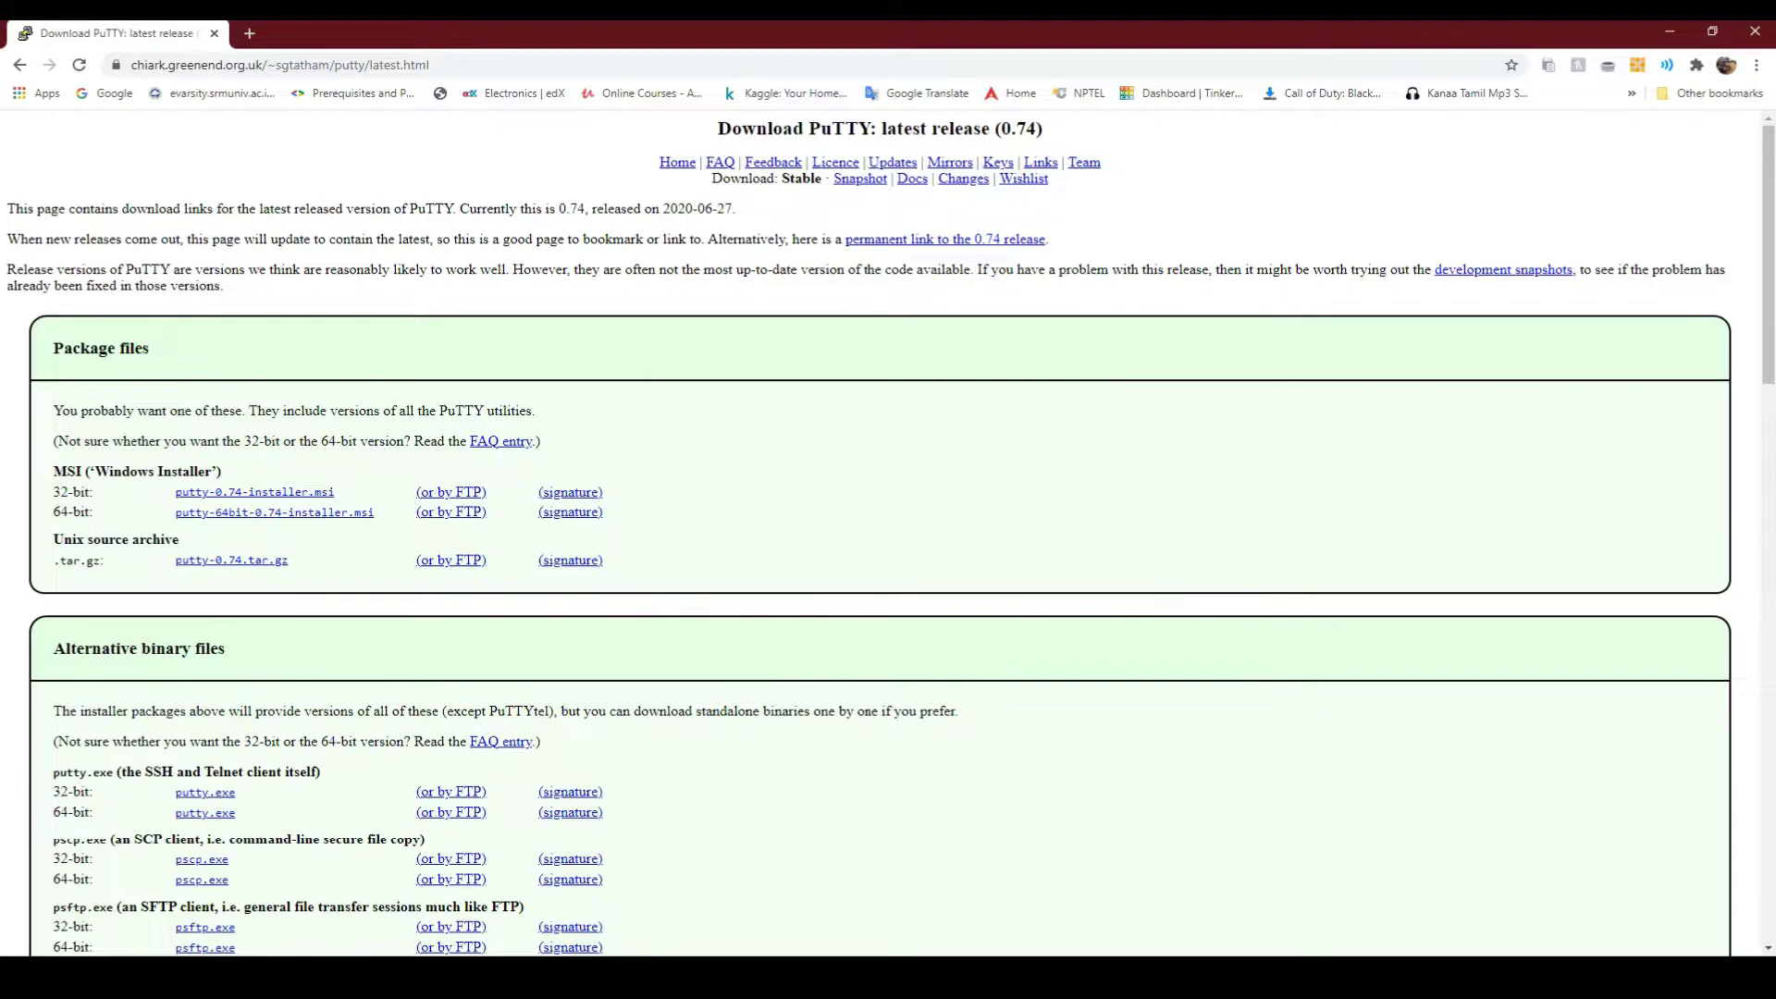
pyautogui.hotkey('ctrl', 't')
# Search 'realvnc viewer' and save the VNC Viewer installer for Windows
pyautogui.write('realv')
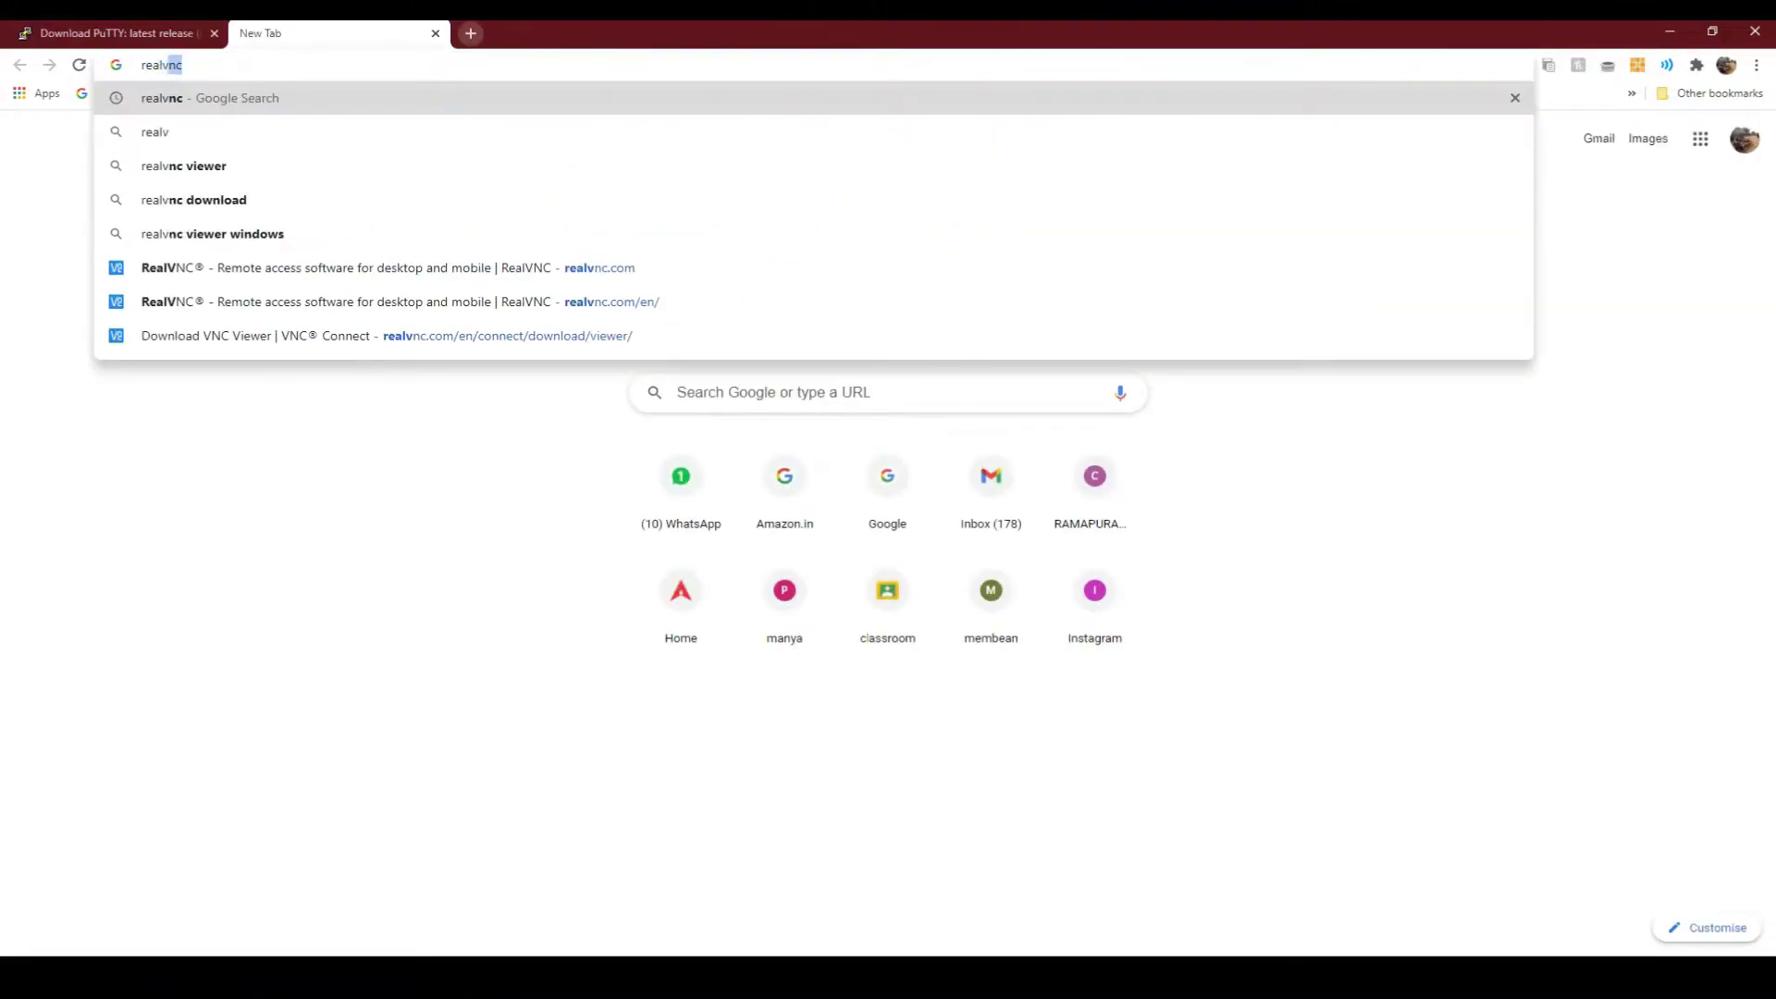
pyautogui.write('nc viewer ap')
pyautogui.press('Return')
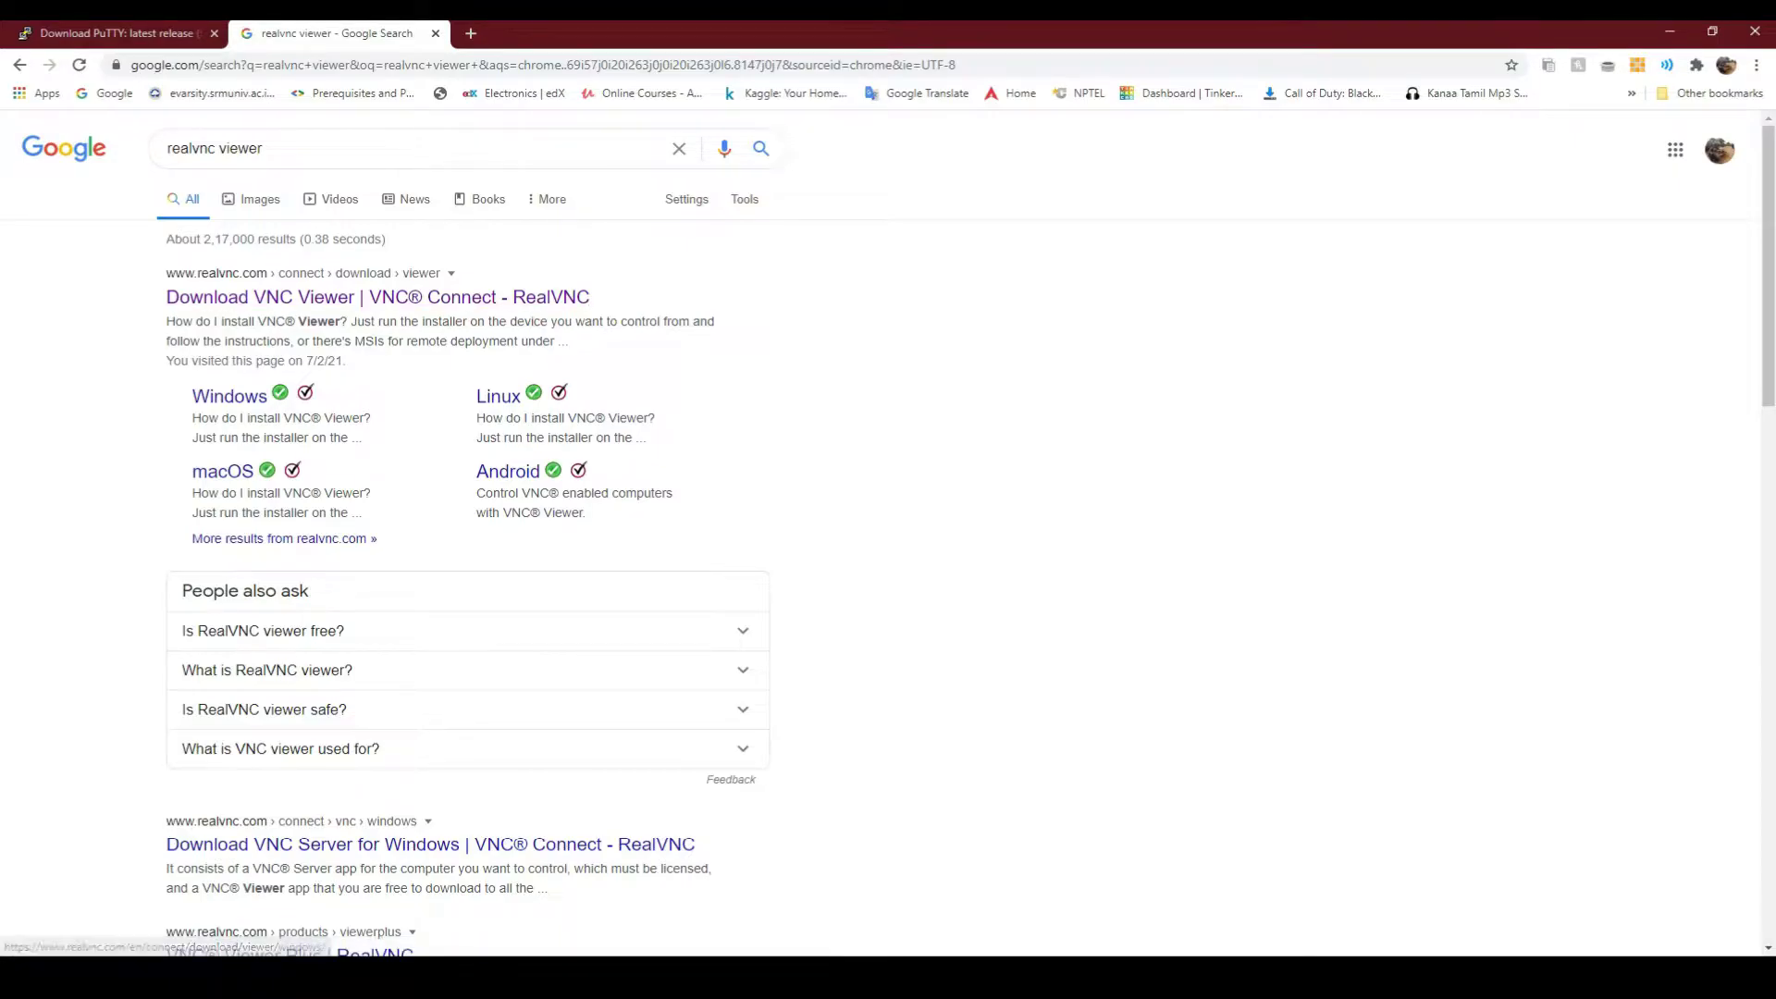
pyautogui.click(229, 395)
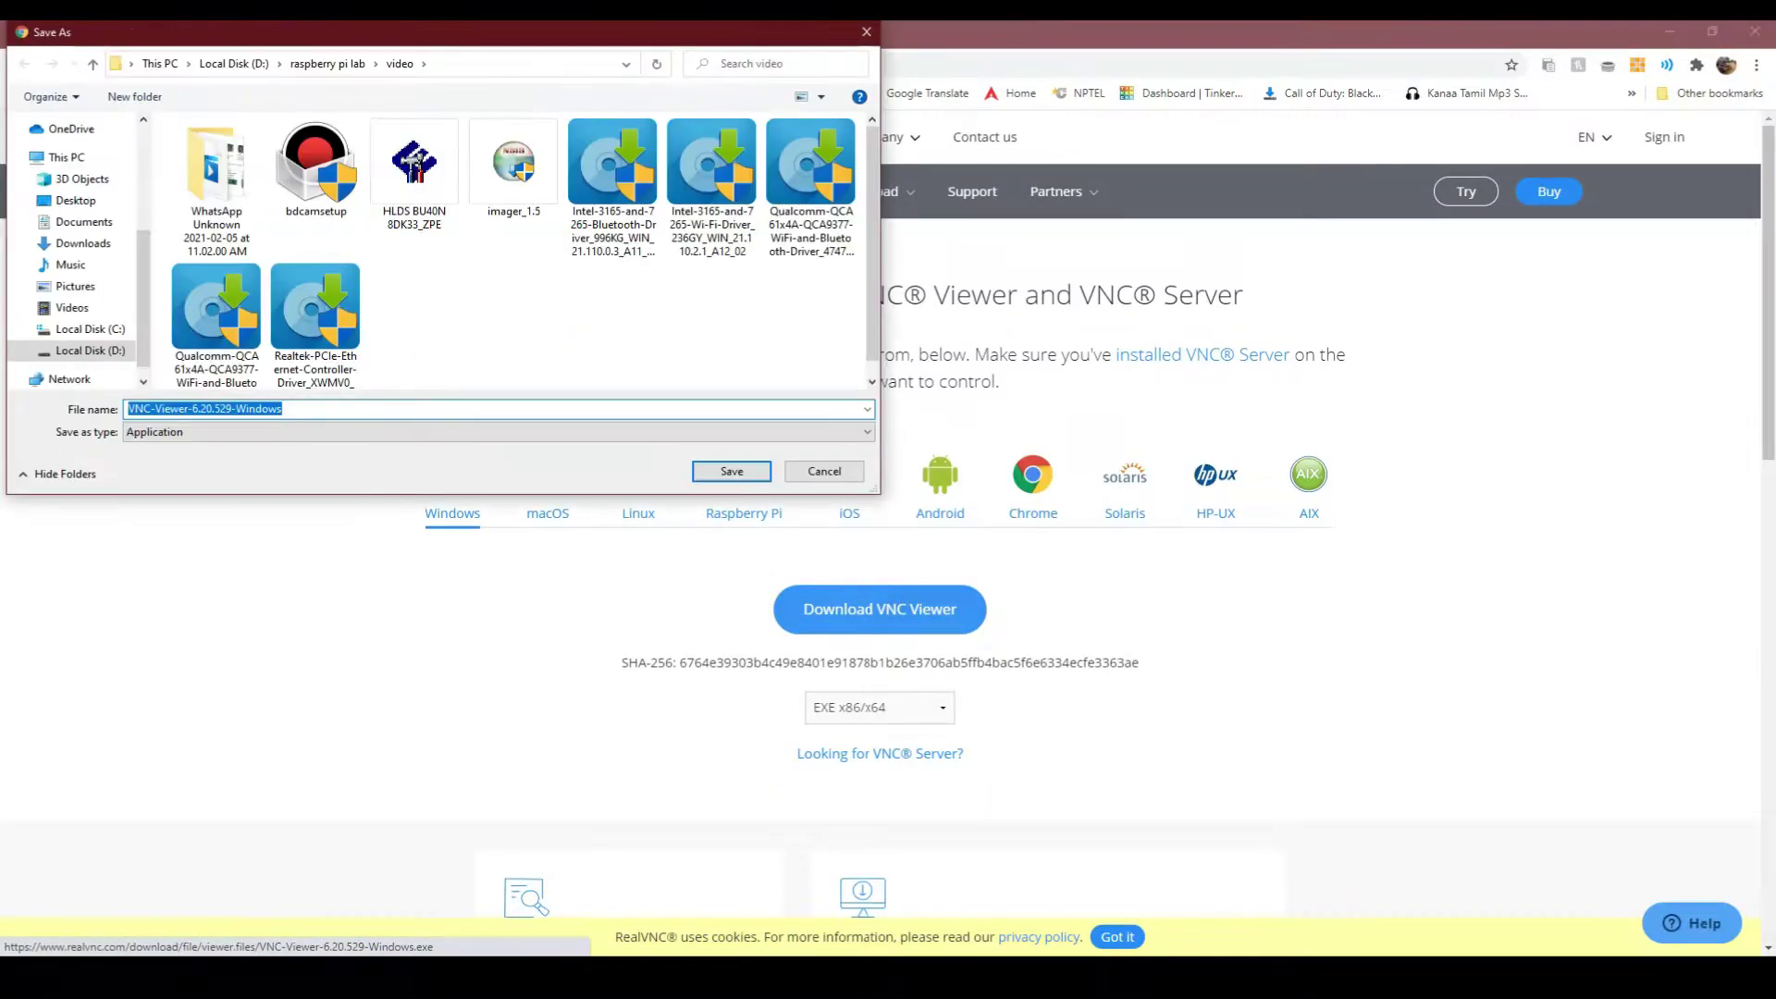
pyautogui.click(727, 470)
# Install VNC Viewer 6.20.529 in English, accepting the license agreement
pyautogui.click(106, 931)
pyautogui.press('Return')
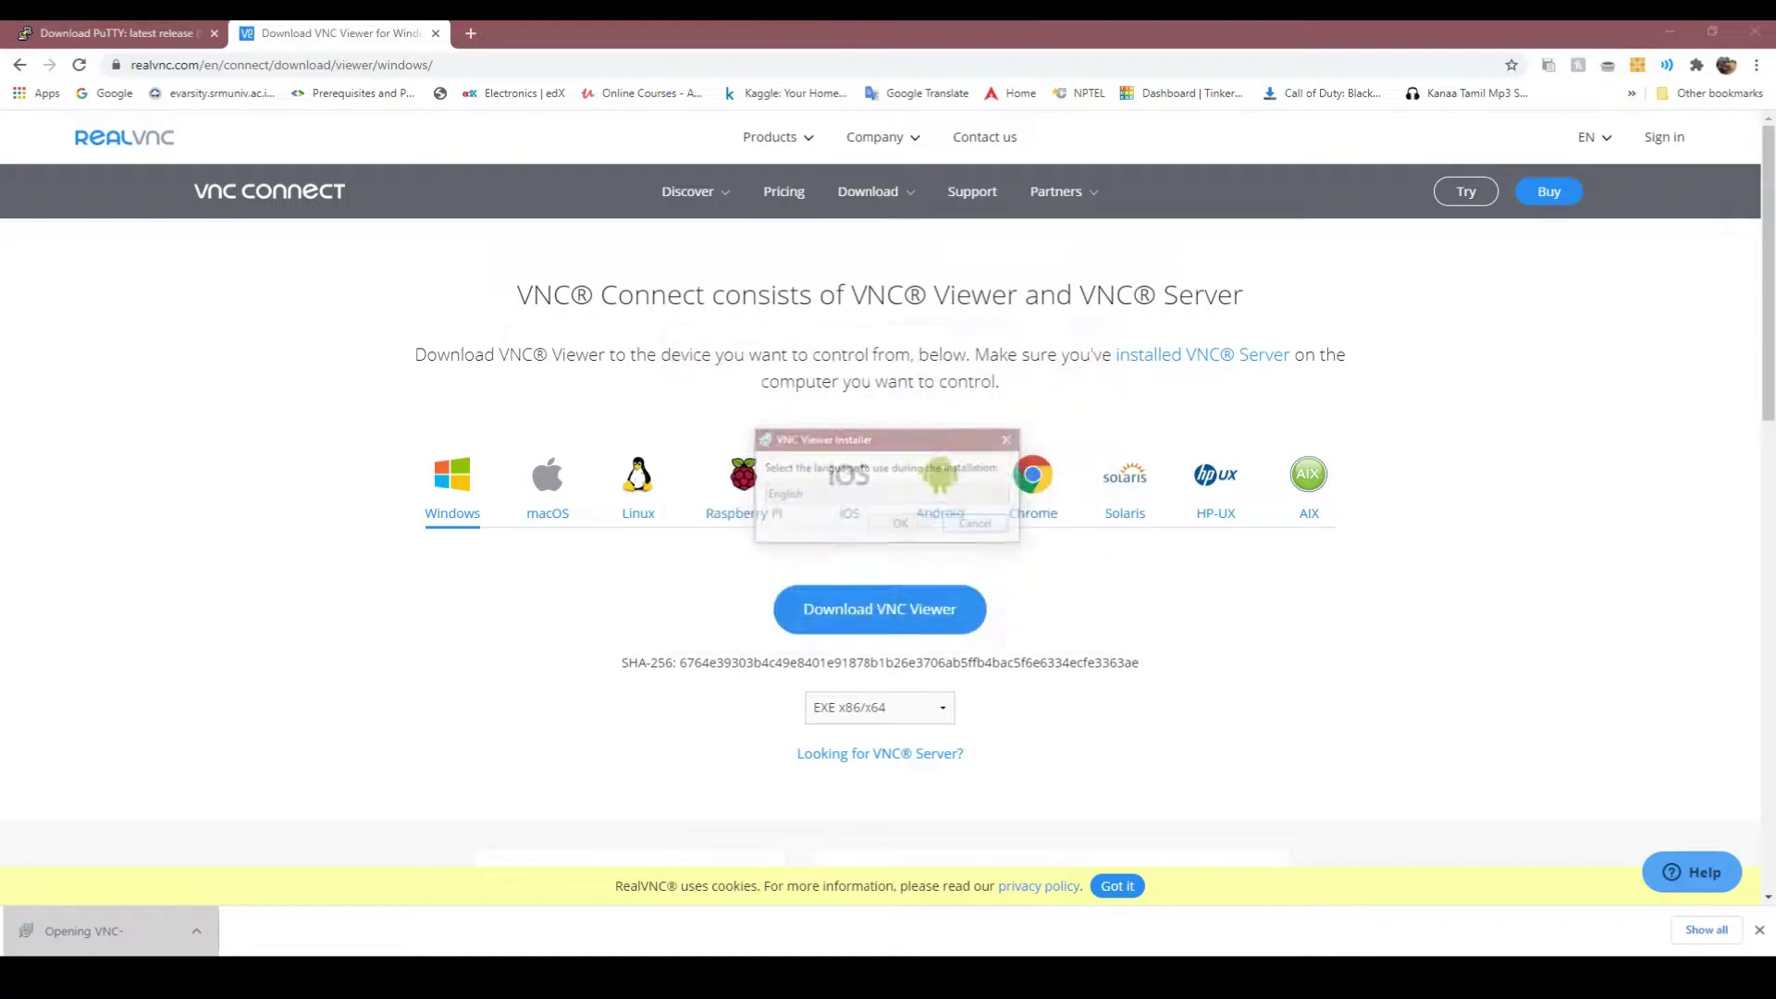
pyautogui.press('Return')
pyautogui.press('Return')
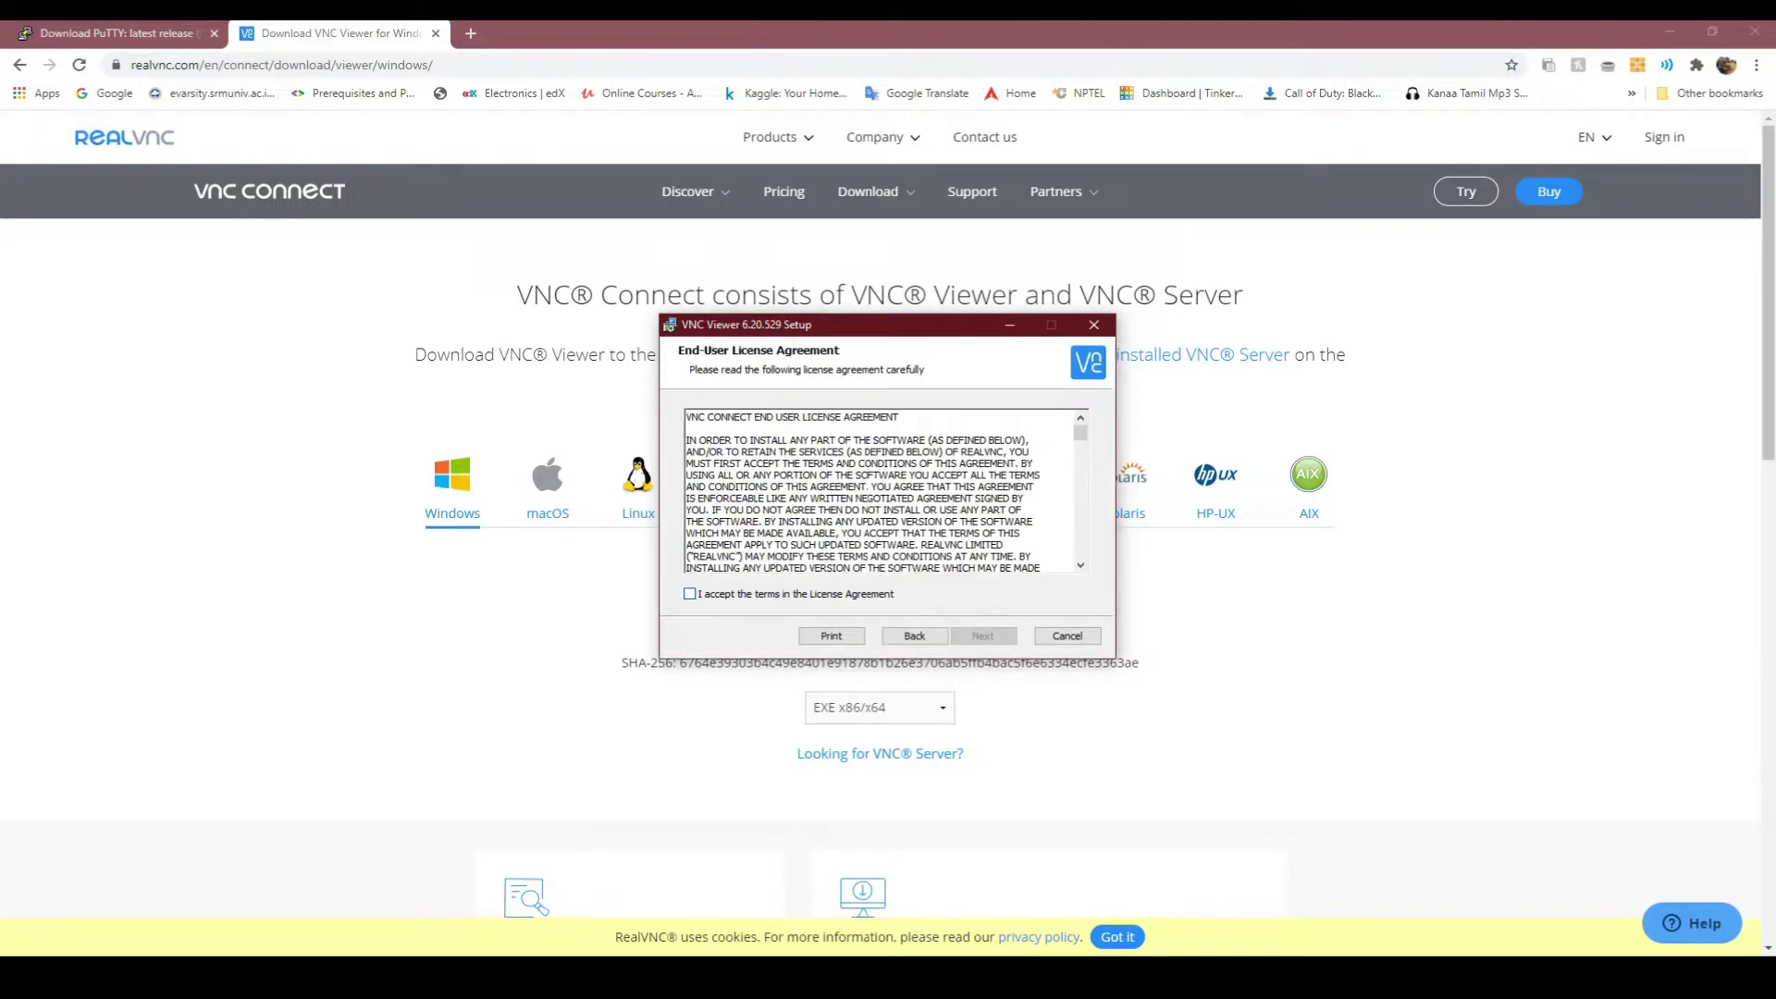
pyautogui.hotkey('alt', 'a')
pyautogui.press('Return')
pyautogui.press('Return')
pyautogui.press('Return')
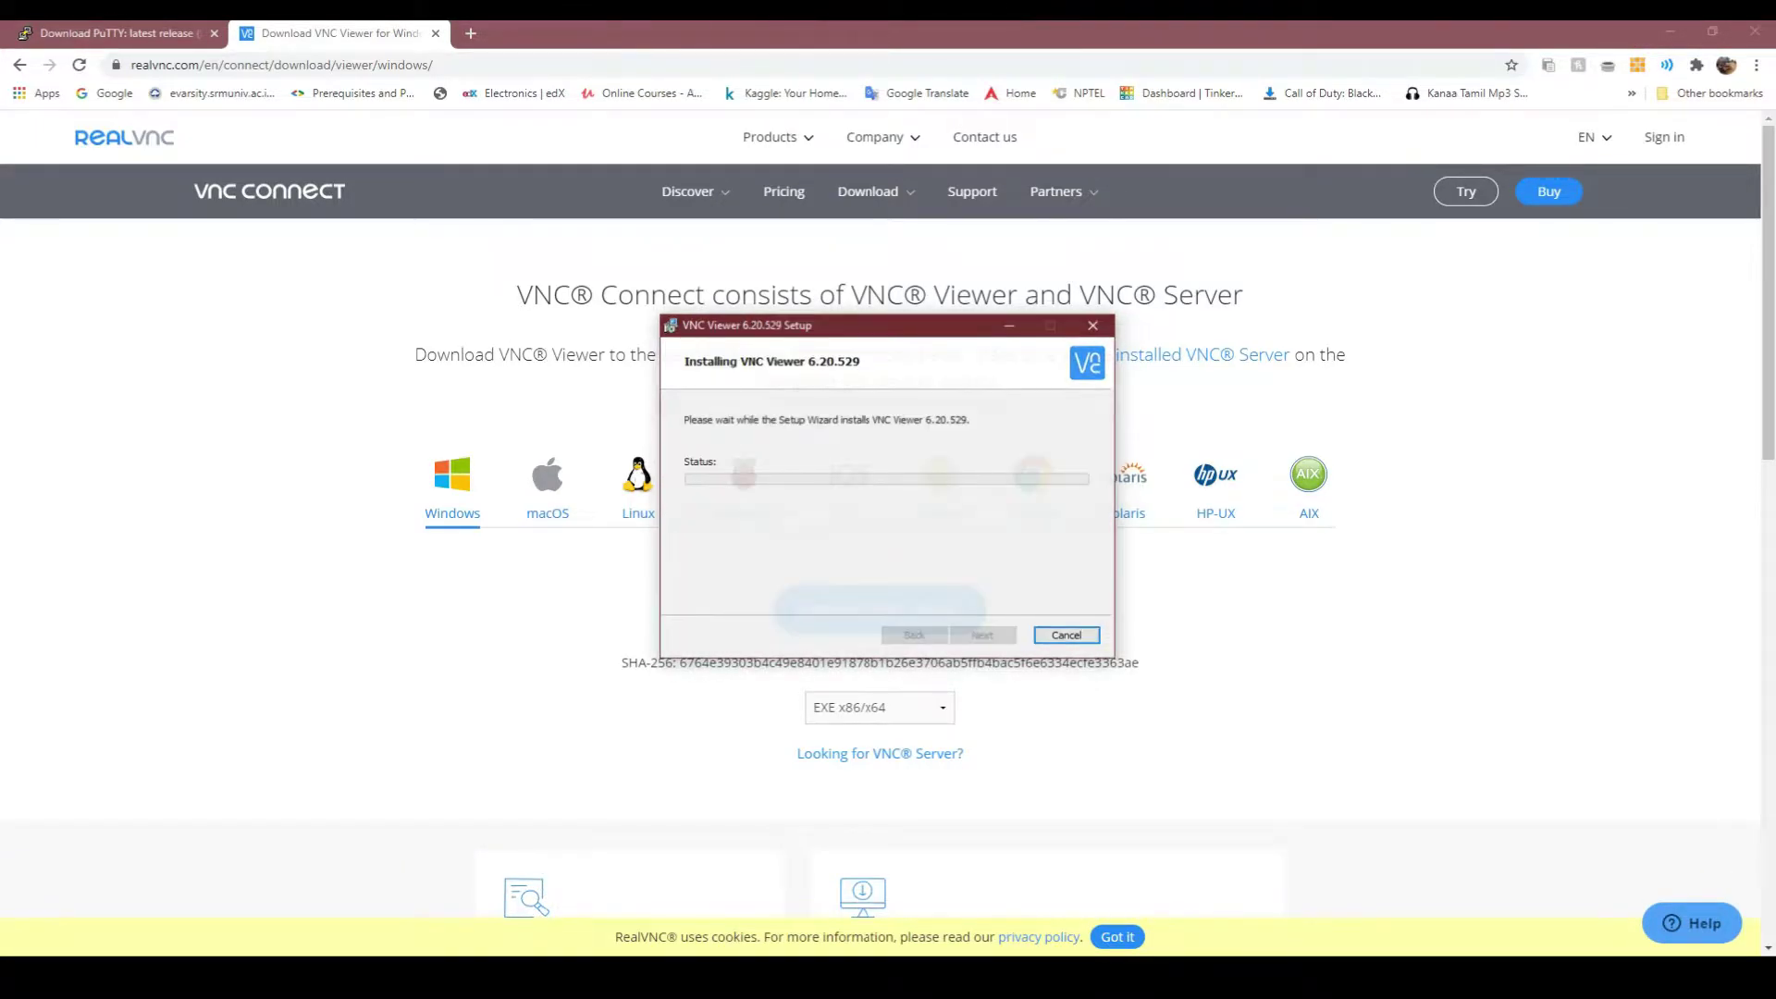
pyautogui.press('Return')
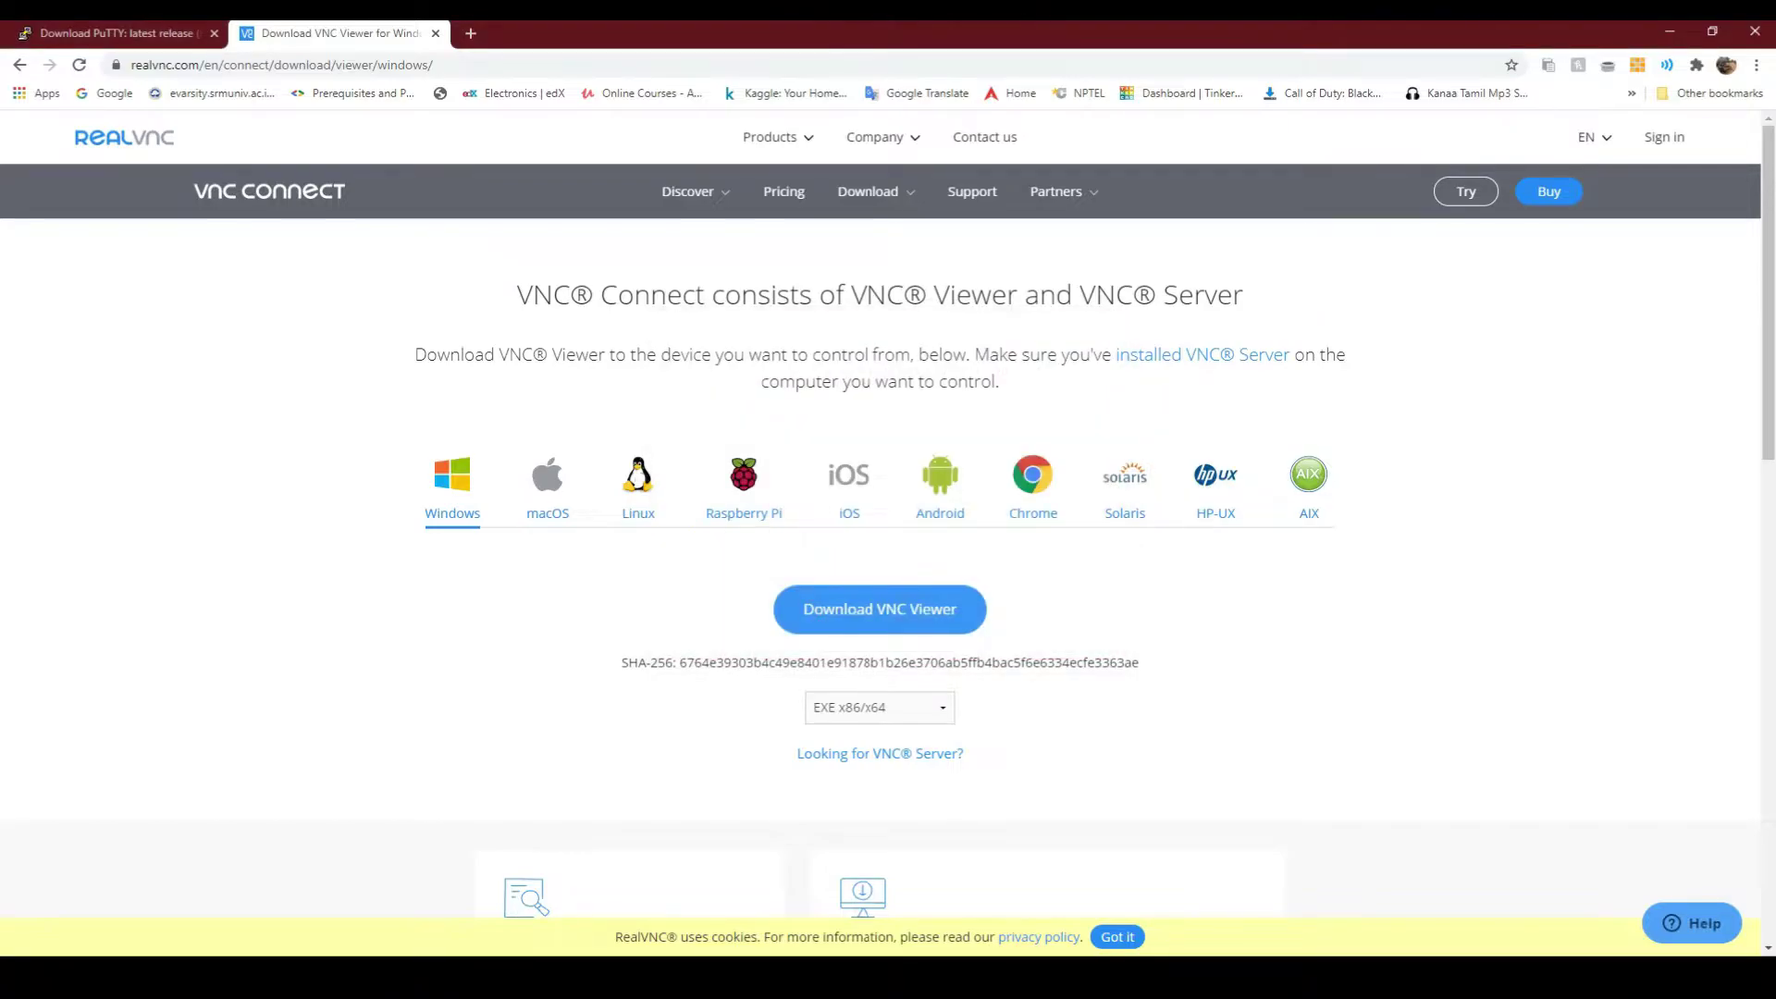
pyautogui.hotkey('ctrl', 't')
# Search for raspberry pi imager and open the raspberrypi.org software page
pyautogui.write('raspbian os download')
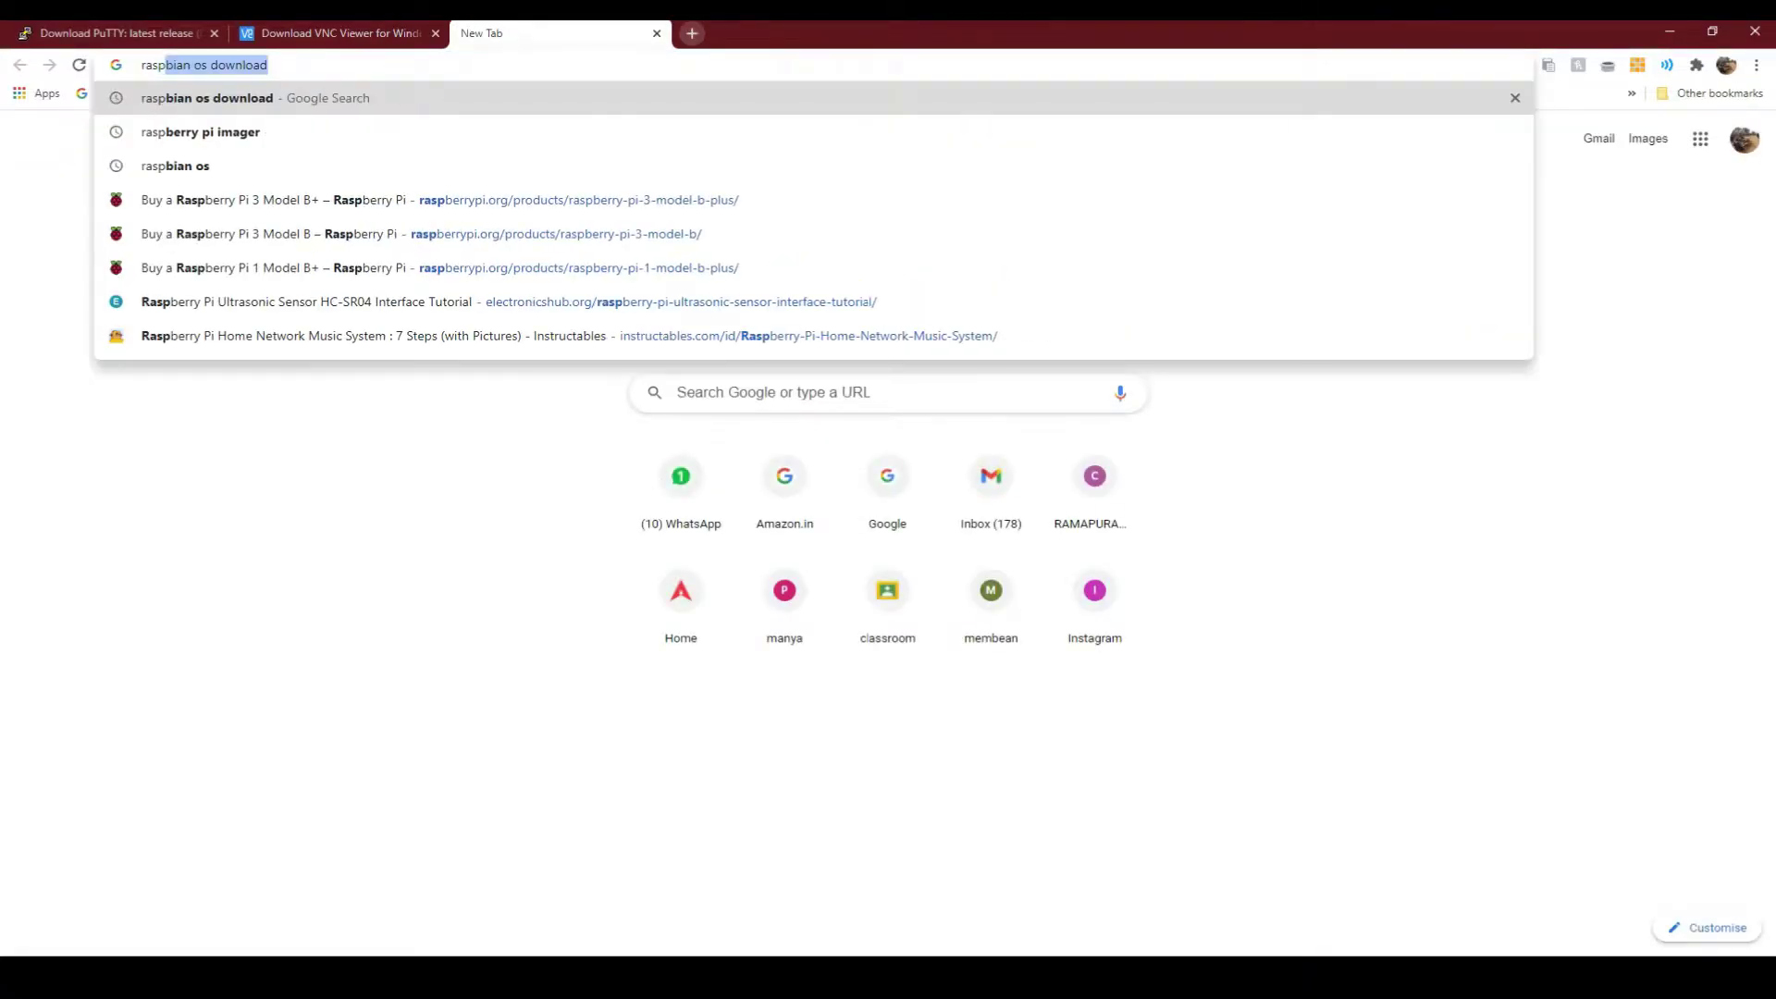
pyautogui.press('Down')
pyautogui.press('Return')
pyautogui.click(305, 301)
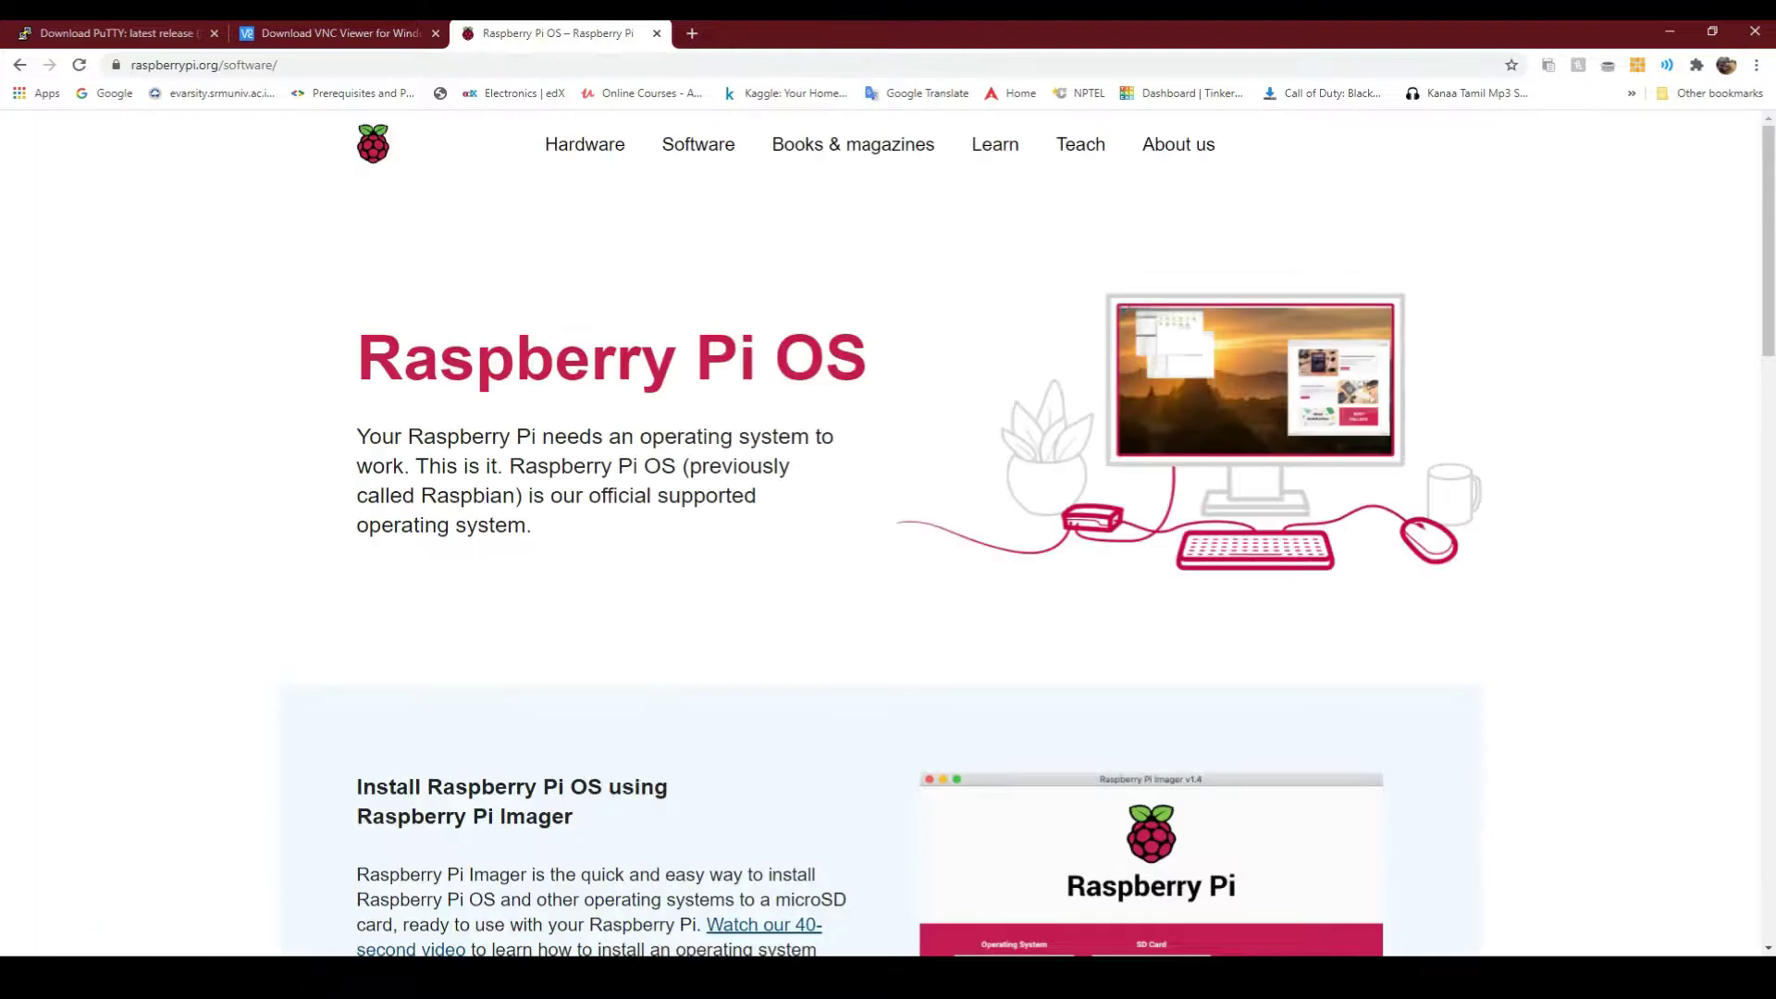
pyautogui.scroll(-8, 489, 484)
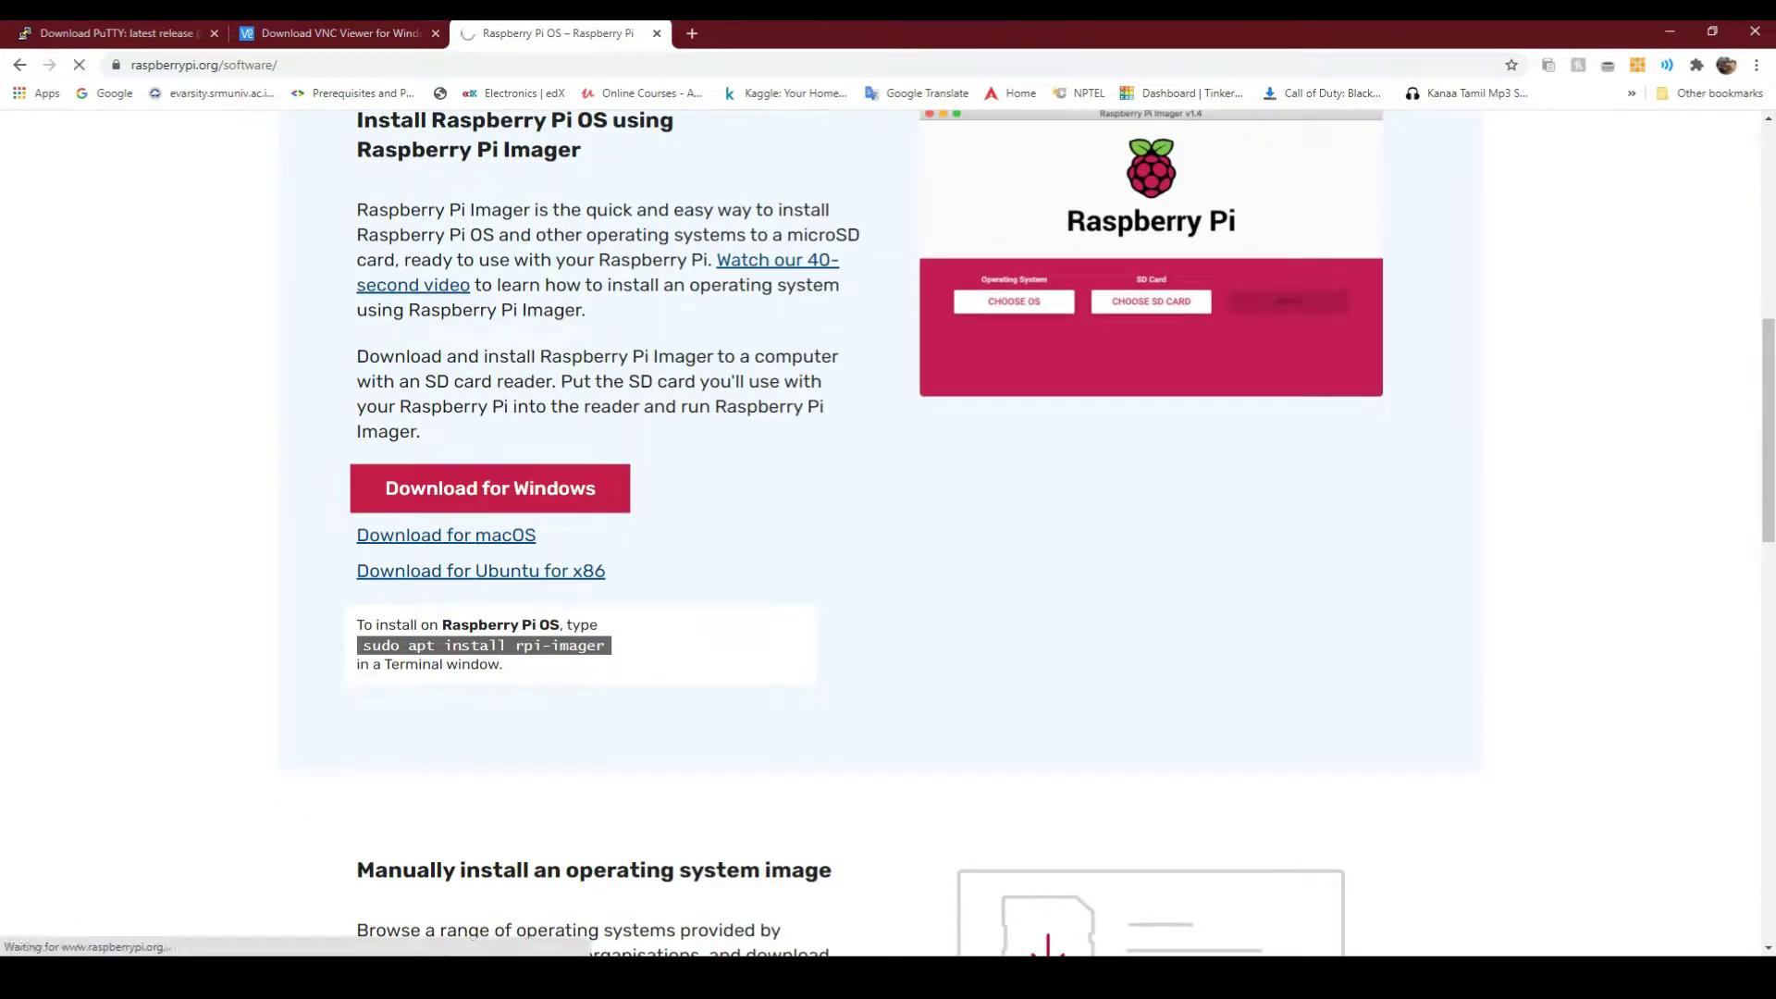
# Save the Raspberry Pi Imager installer for Windows and install it
pyautogui.click(488, 484)
pyautogui.press('Return')
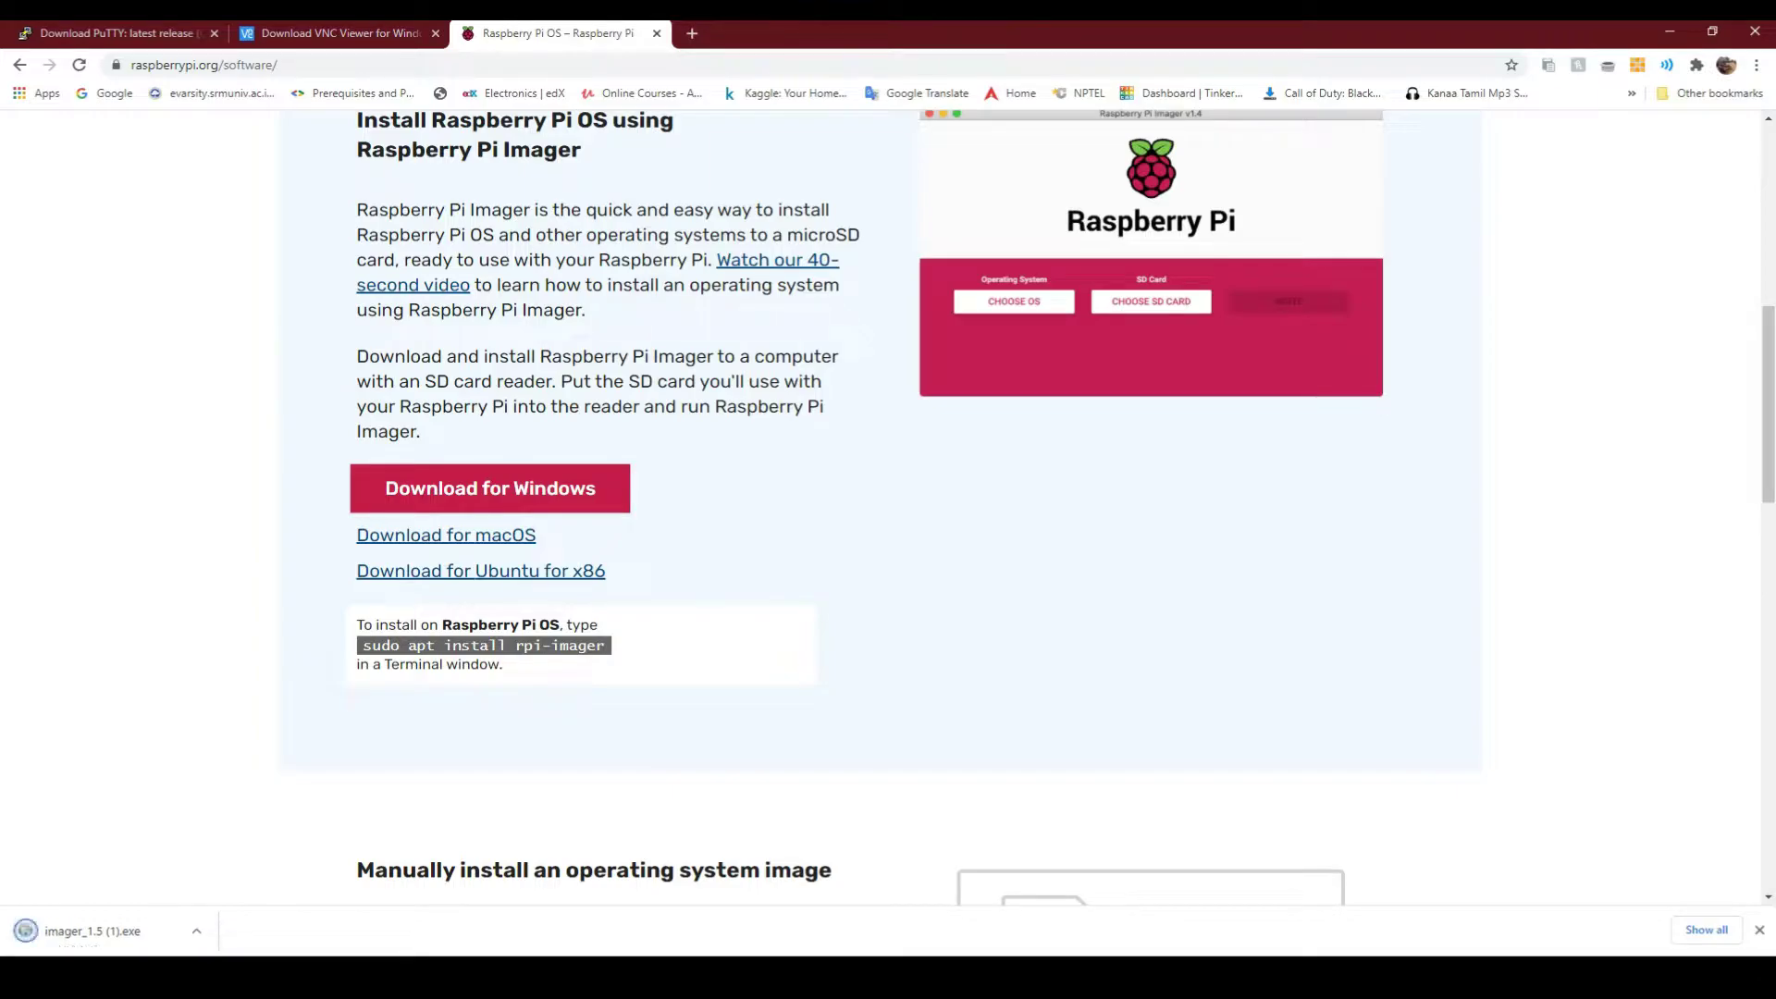
pyautogui.press('Return')
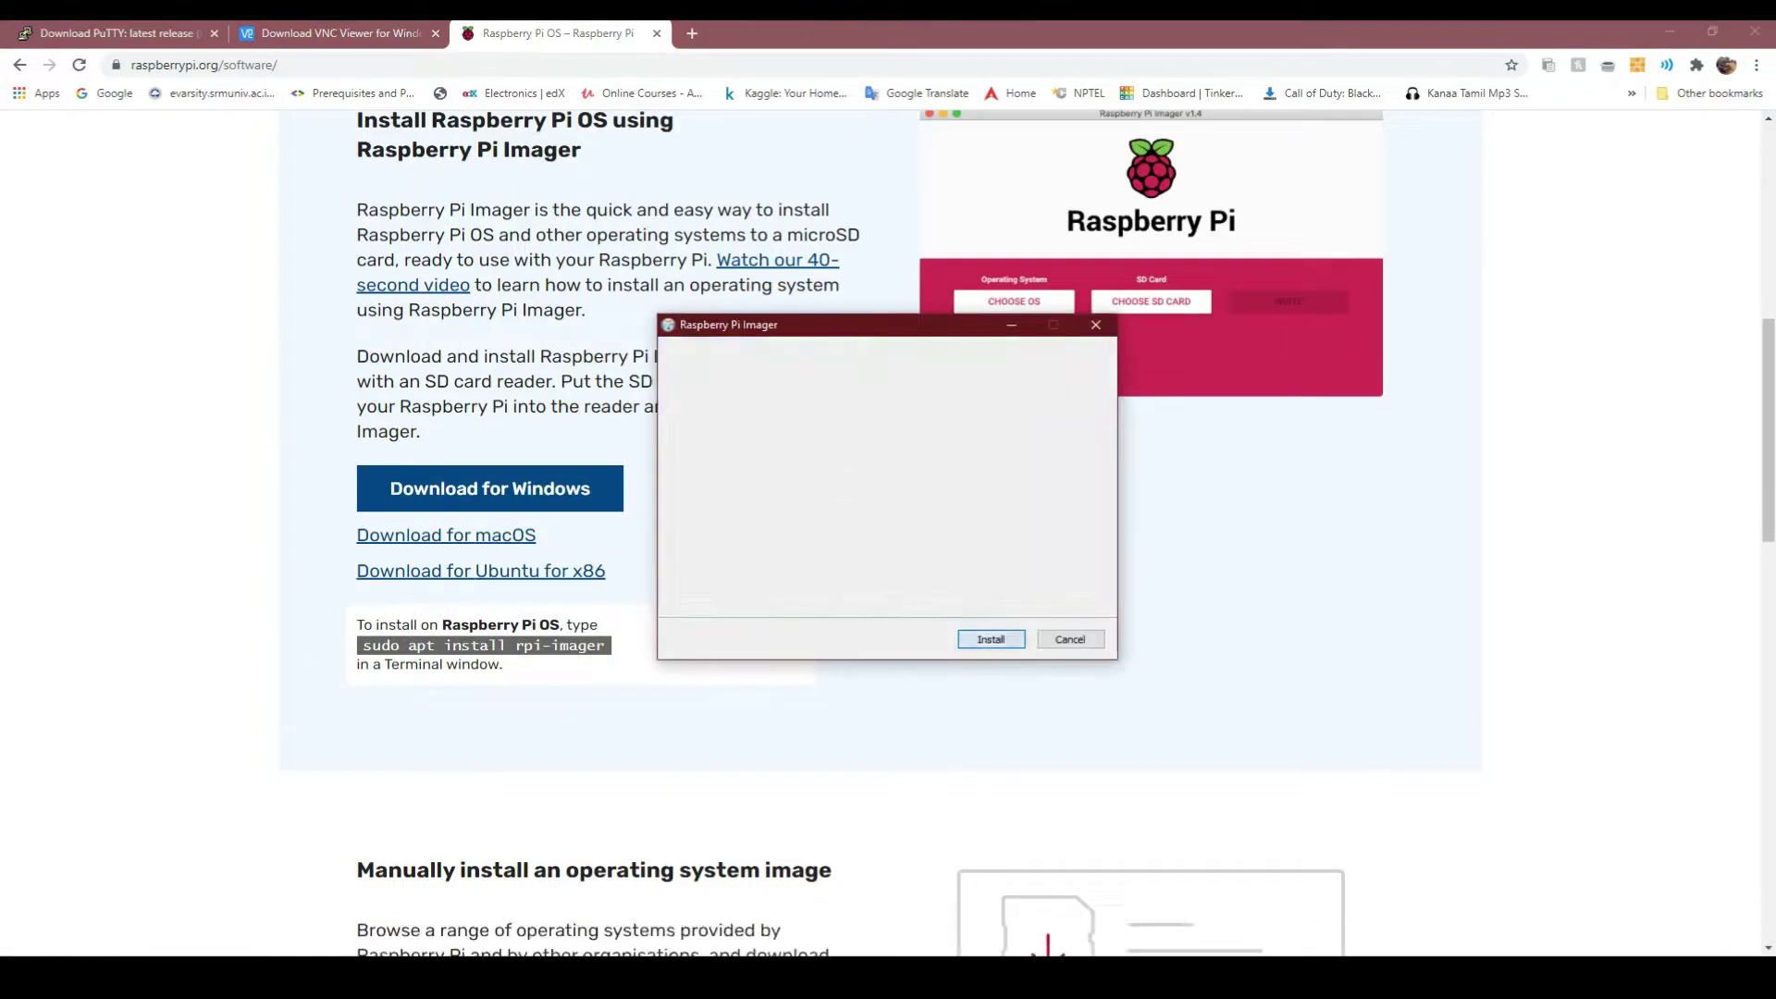
pyautogui.press('Return')
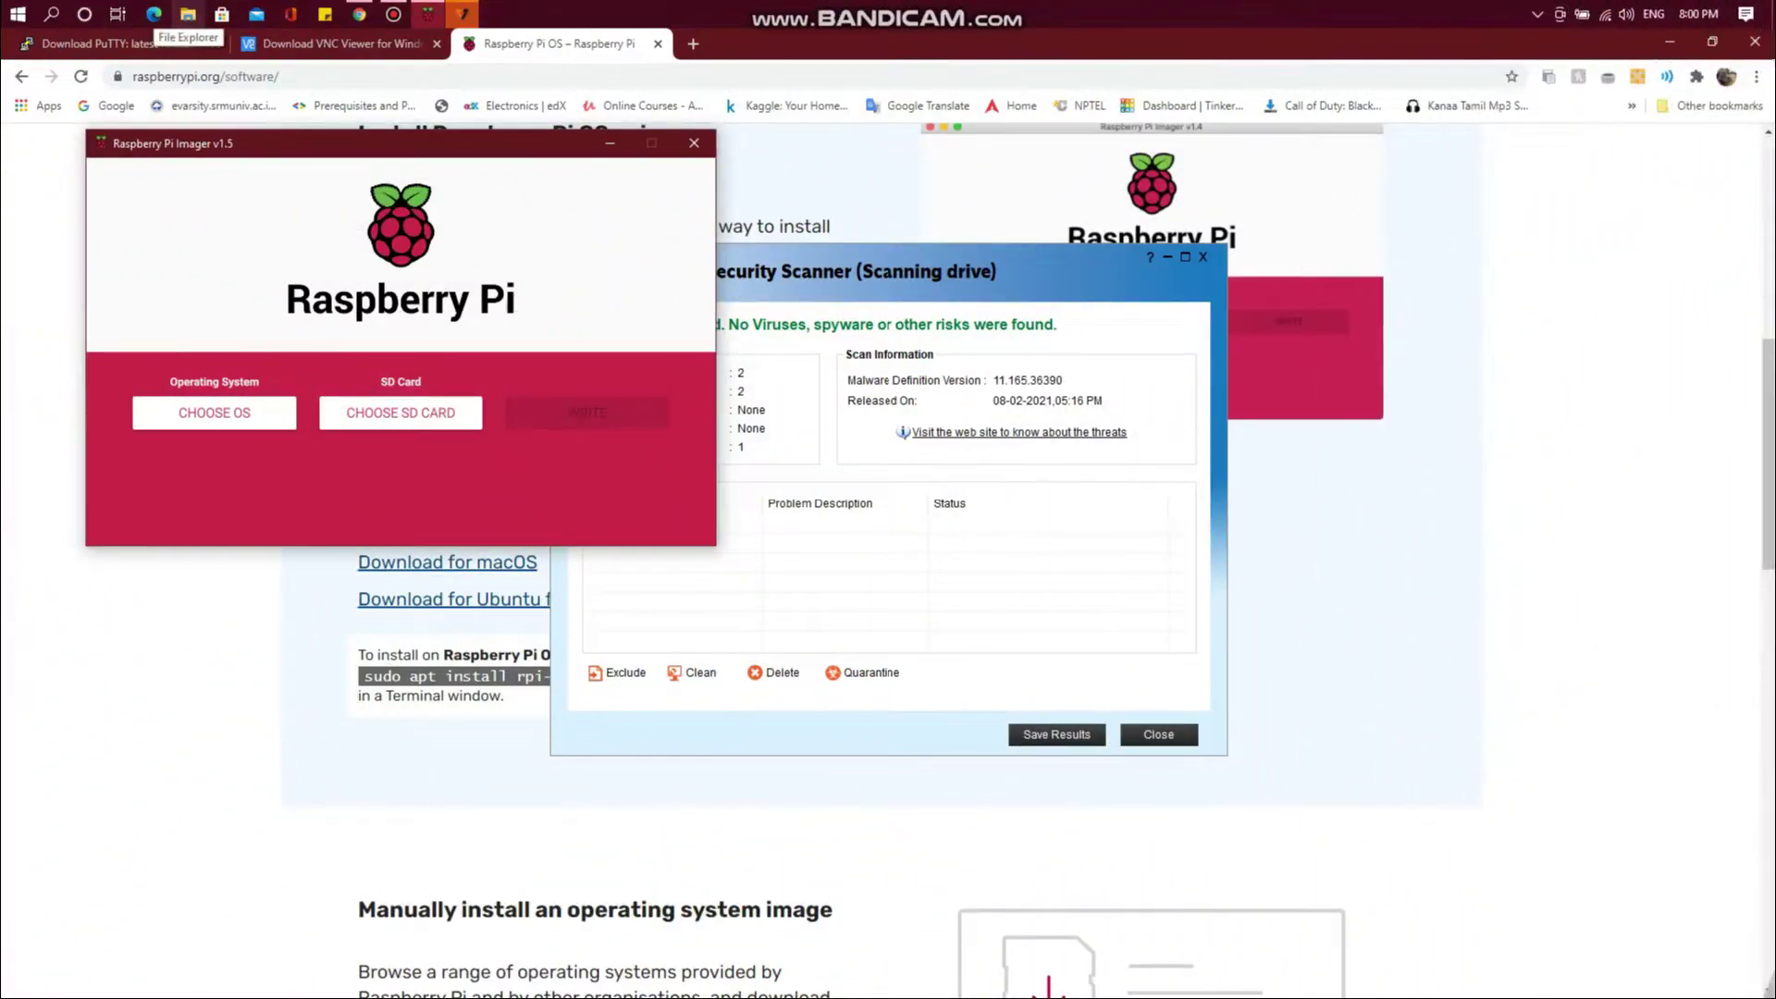
# Quick-format Removable Disk (E:) as FAT32, accepting the data-erase warning
pyautogui.click(187, 14)
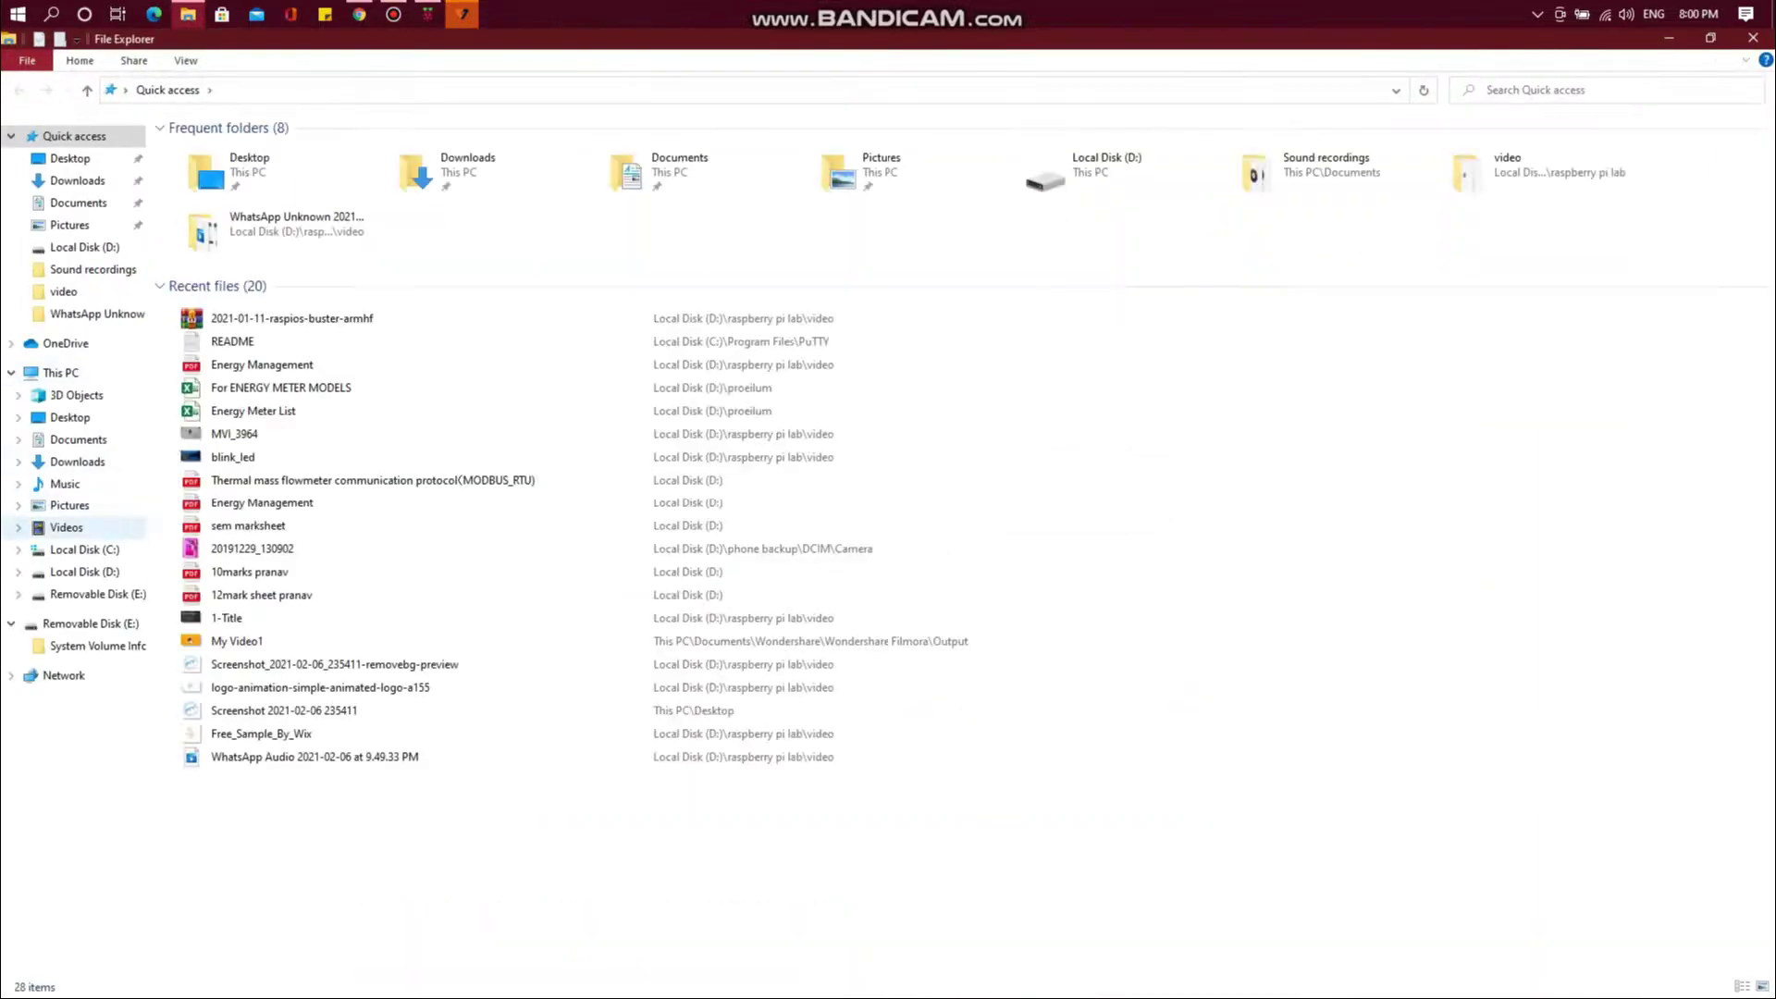
pyautogui.rightClick(88, 594)
pyautogui.click(185, 435)
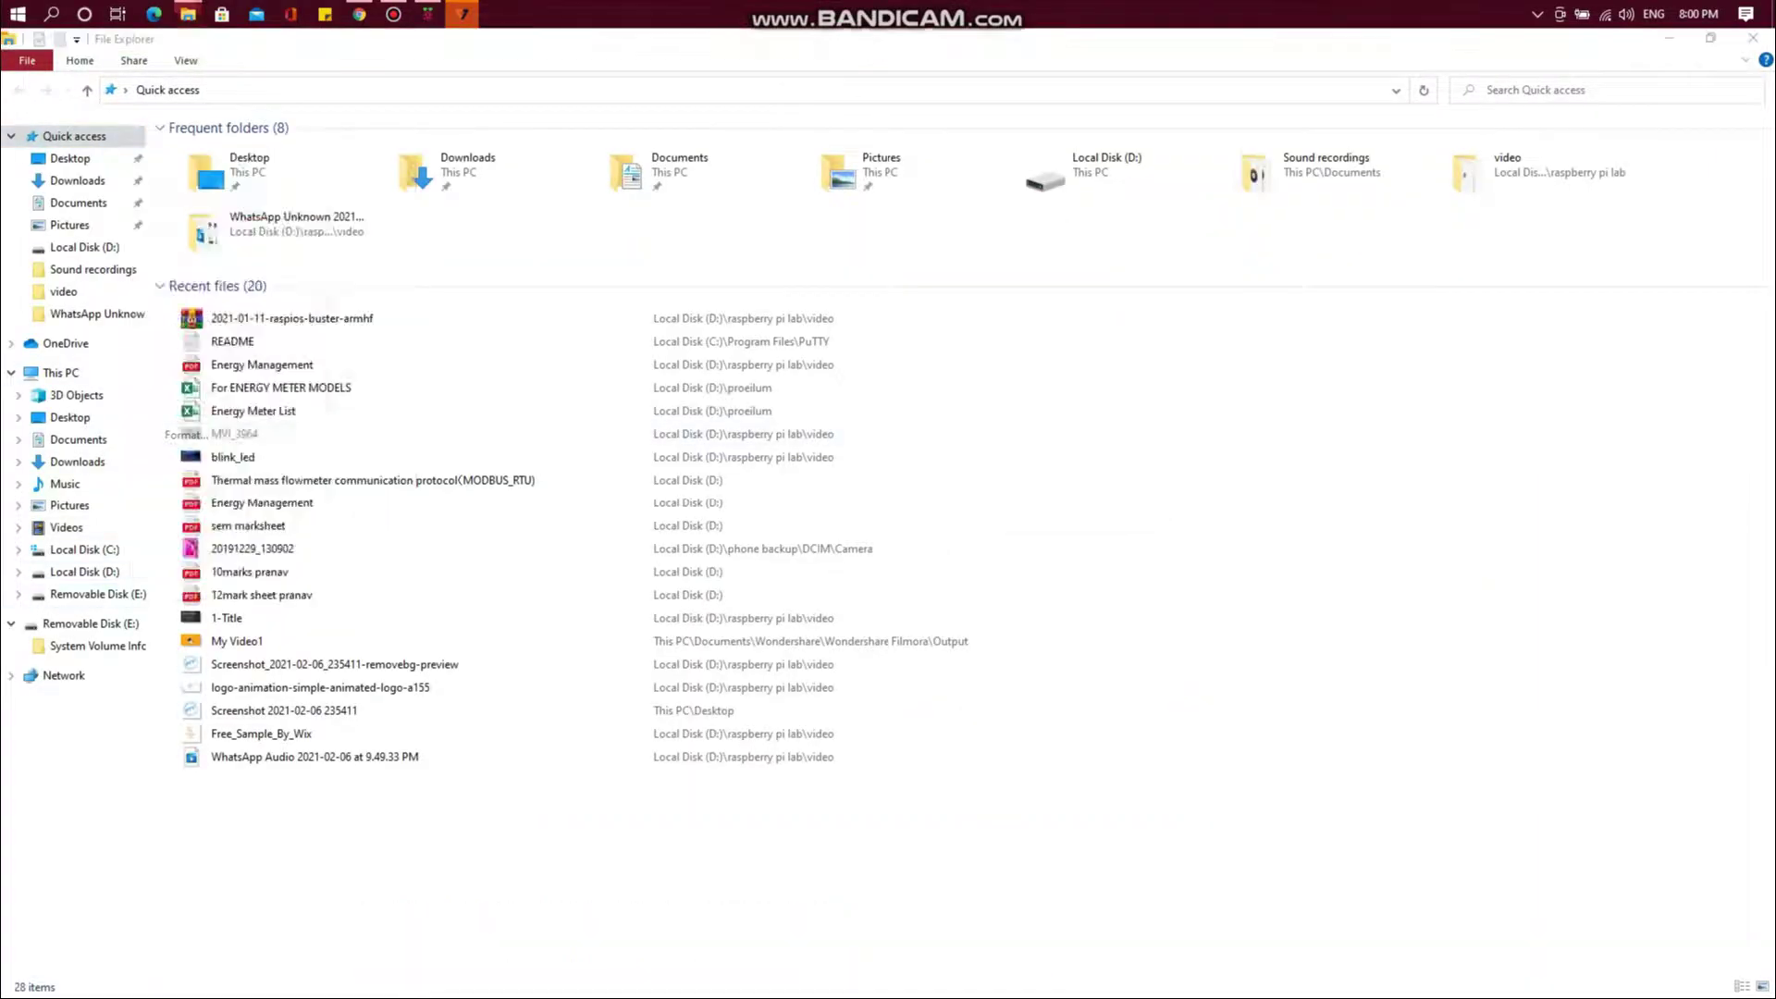
pyautogui.press('Return')
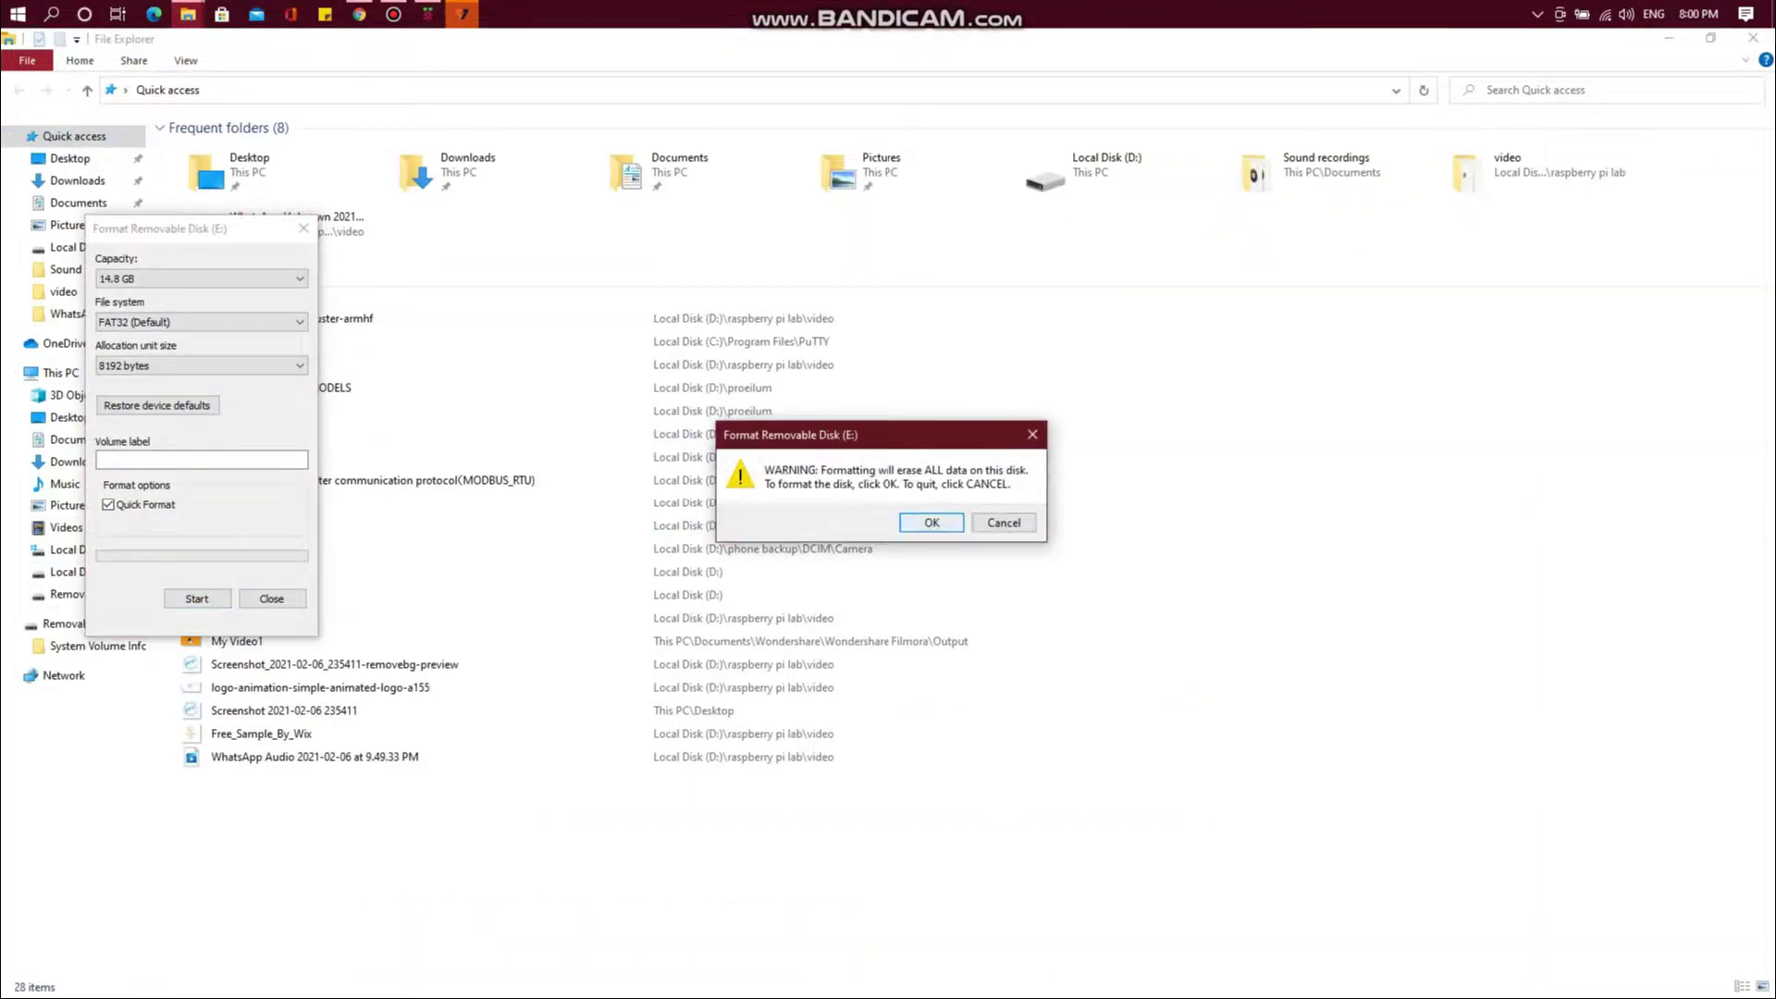
pyautogui.click(932, 523)
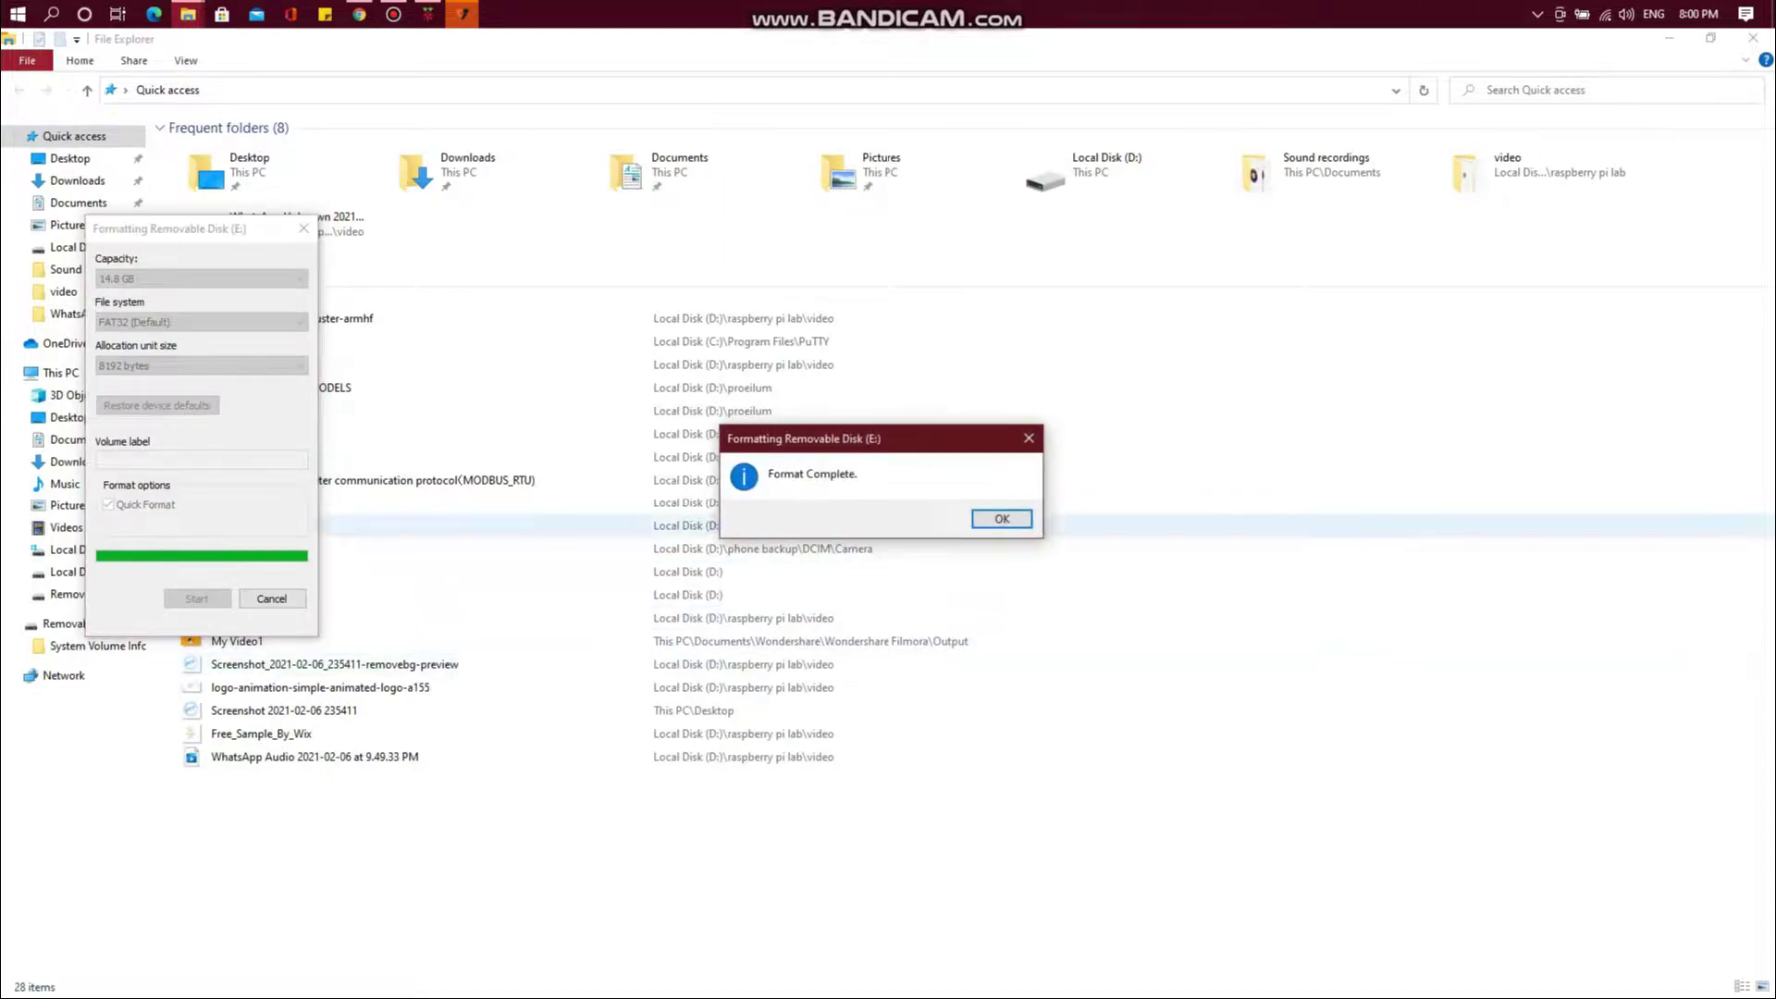
pyautogui.click(1007, 518)
pyautogui.hotkey('alt', 'Tab')
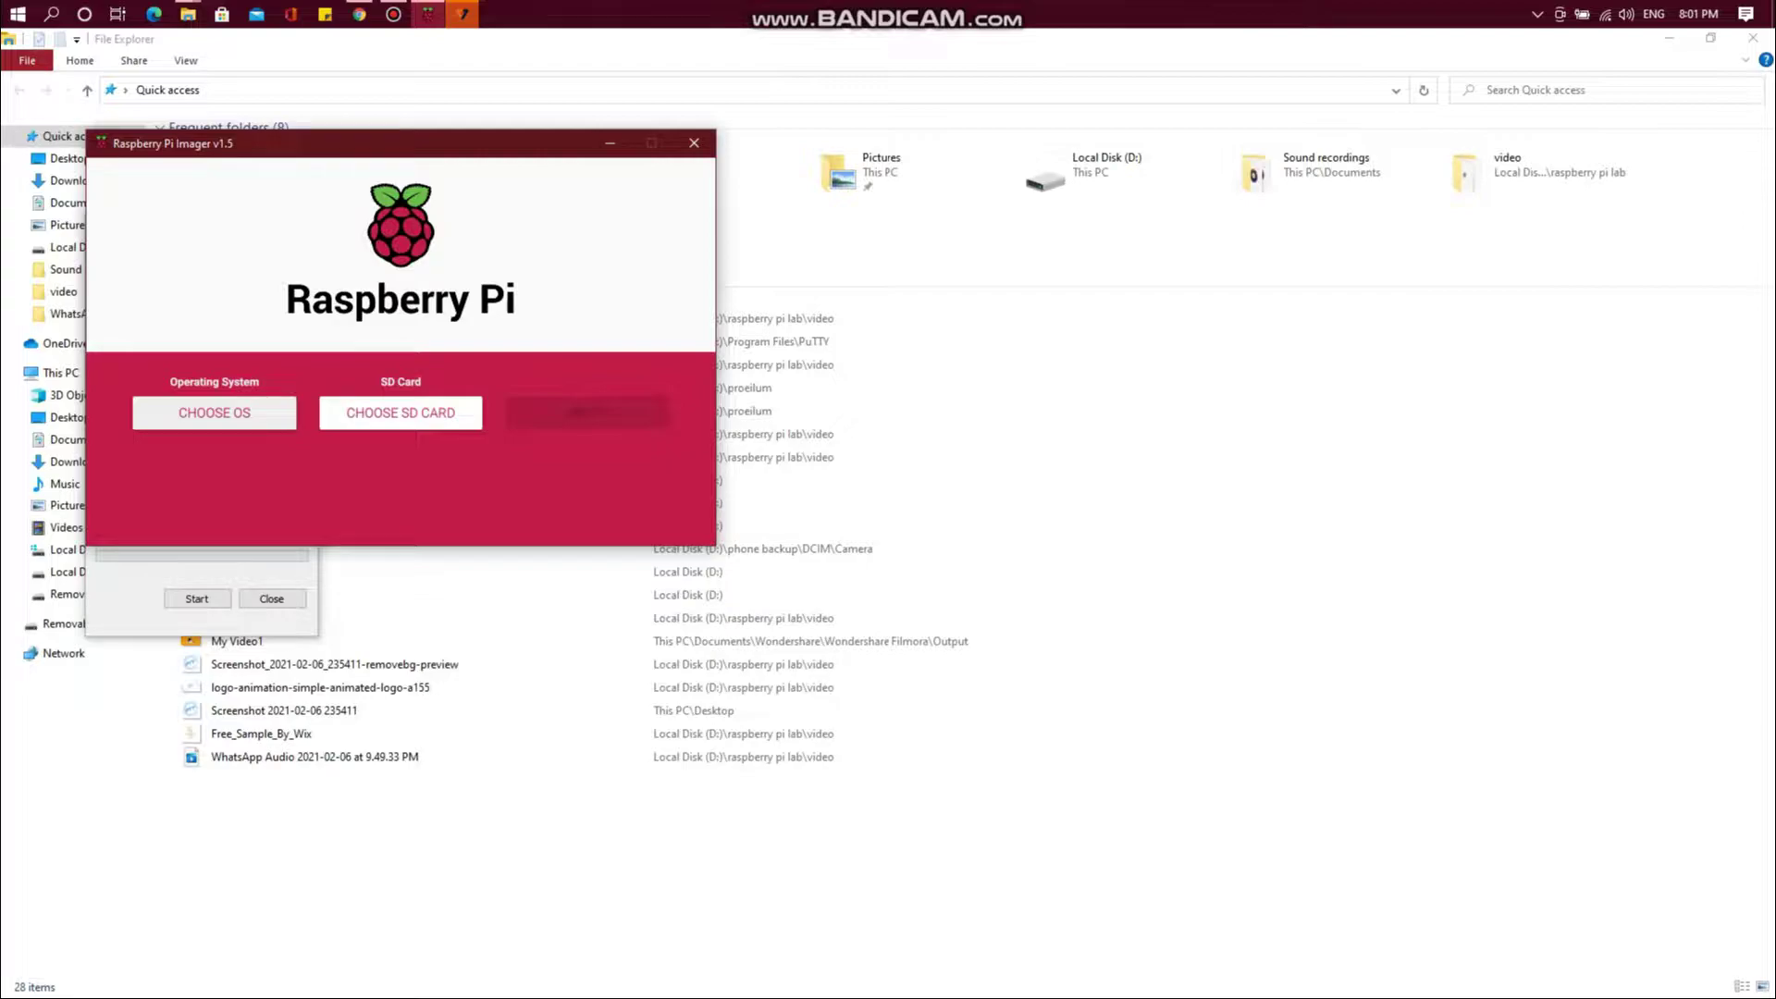
# Choose Raspberry Pi OS (32-bit) as the operating system to write
pyautogui.click(214, 412)
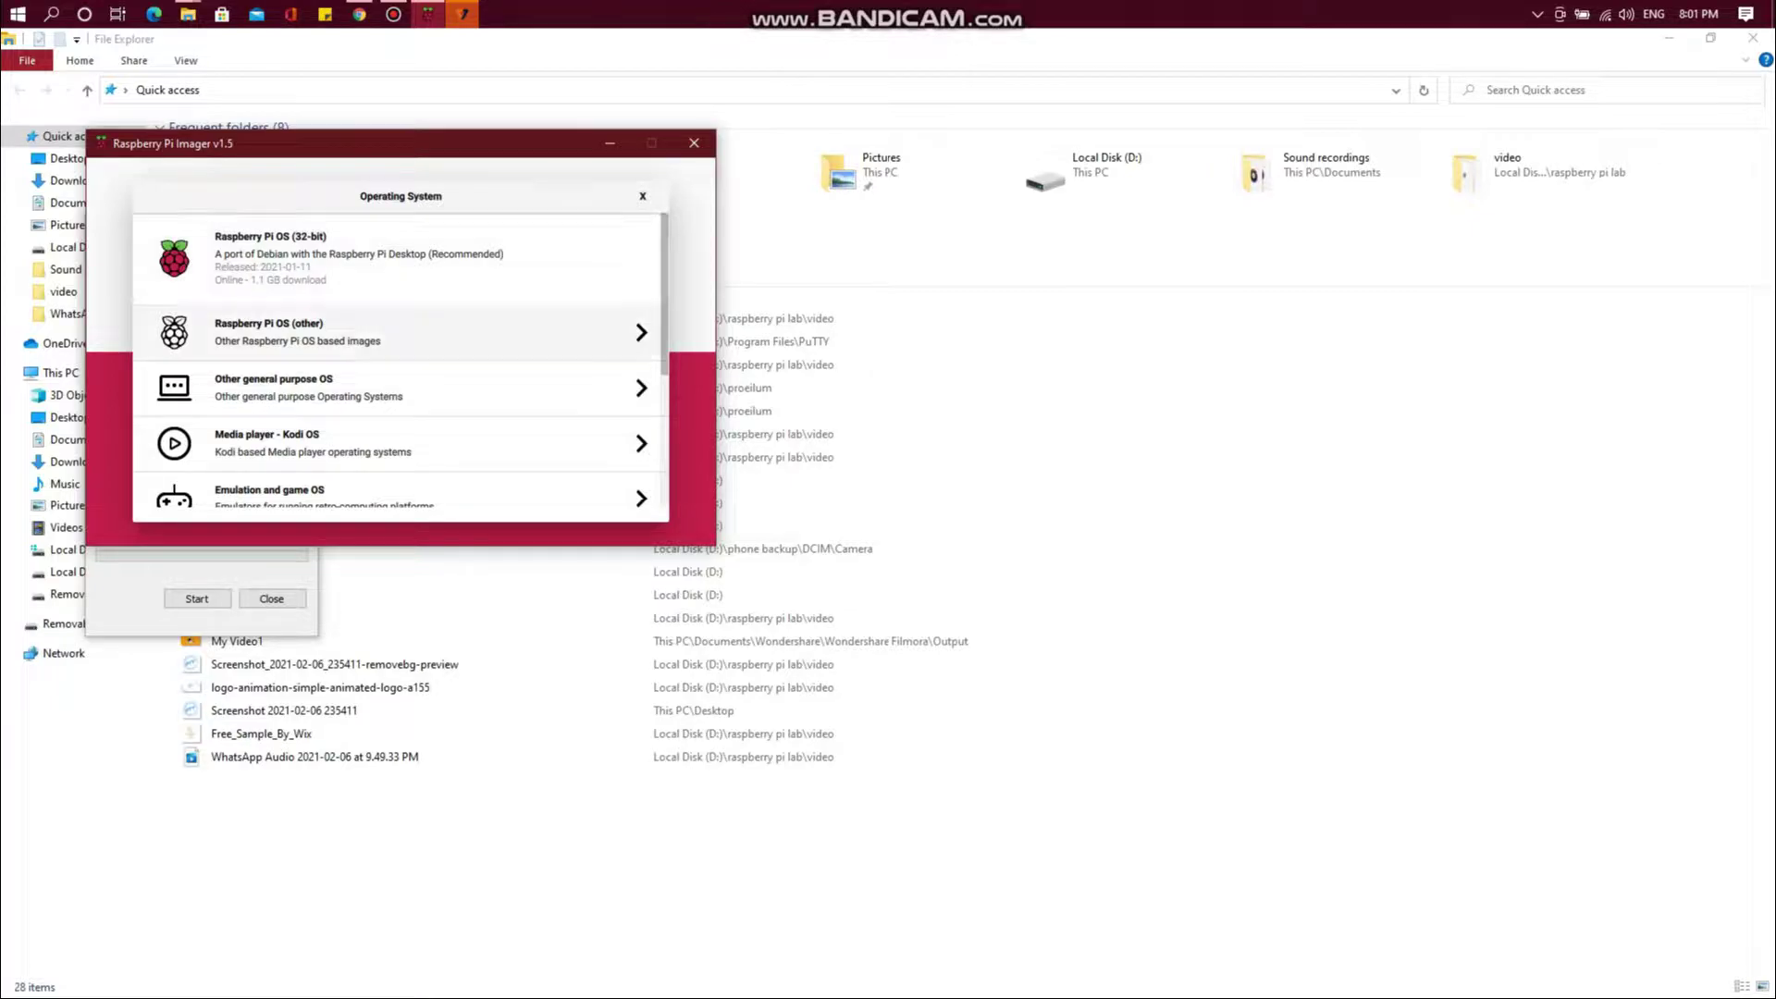
pyautogui.scroll(-3, 398, 389)
pyautogui.scroll(3, 398, 388)
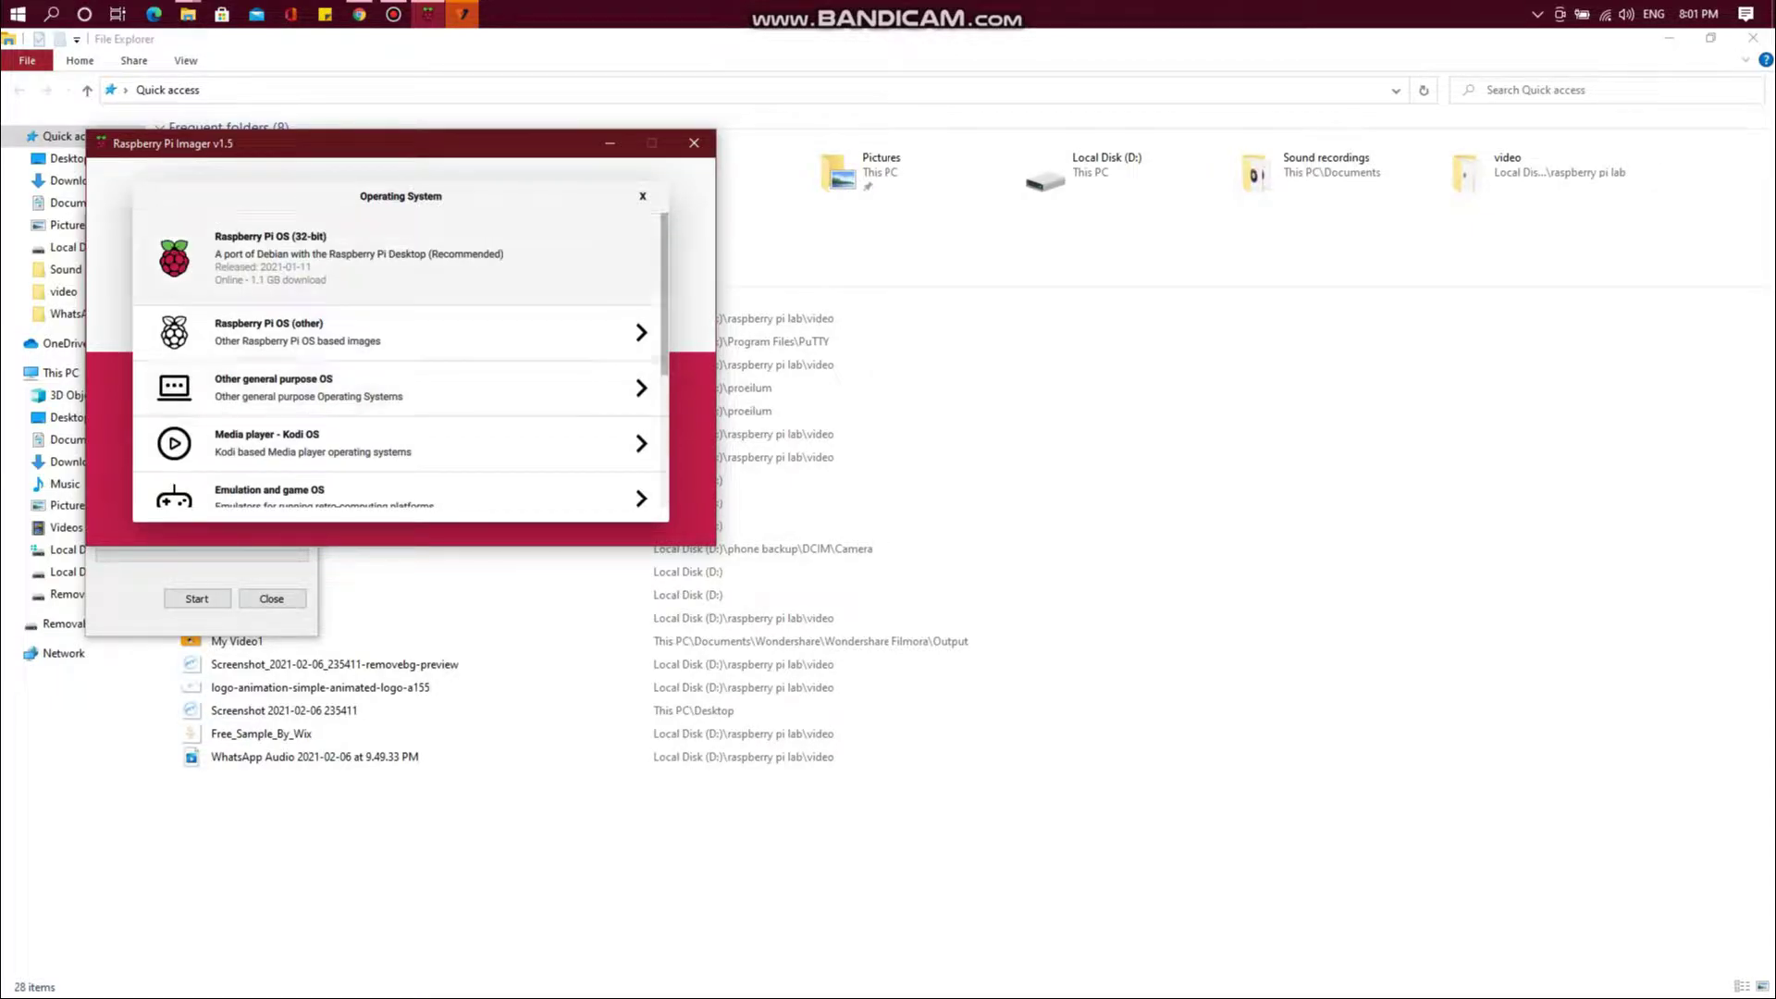
pyautogui.click(370, 259)
# Select the MXT-USB storage device and confirm writing the image to it
pyautogui.click(444, 413)
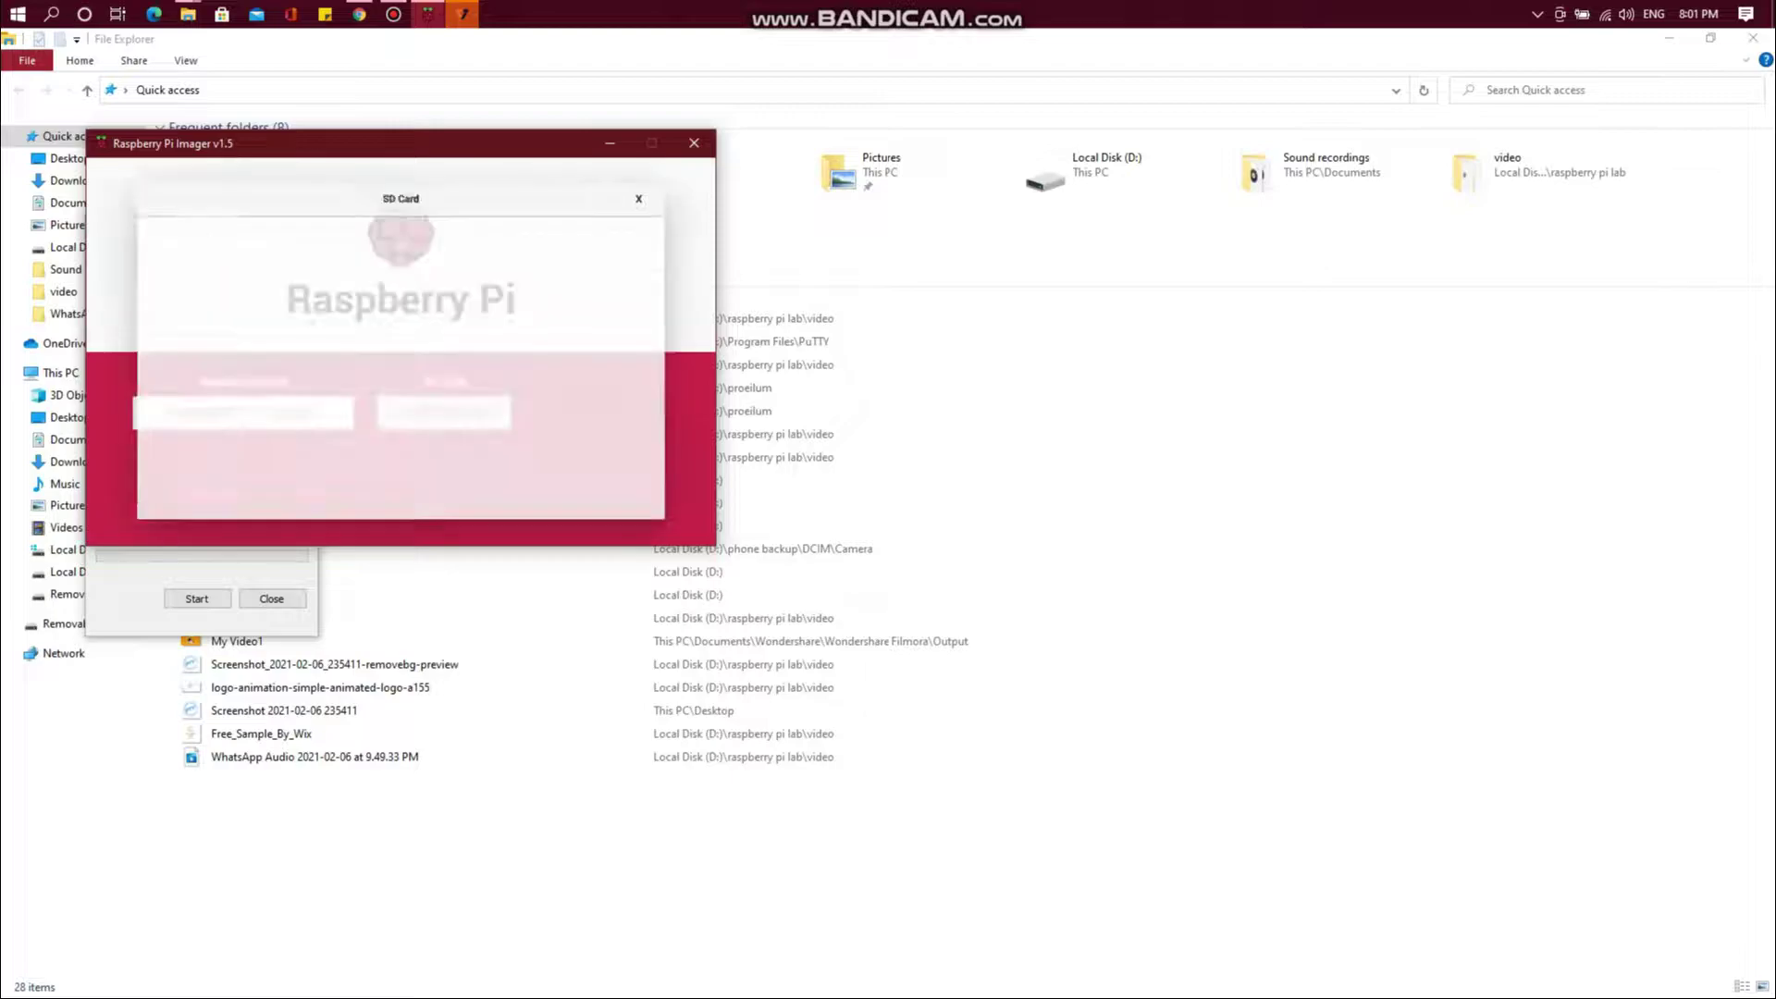
pyautogui.click(370, 317)
pyautogui.click(601, 413)
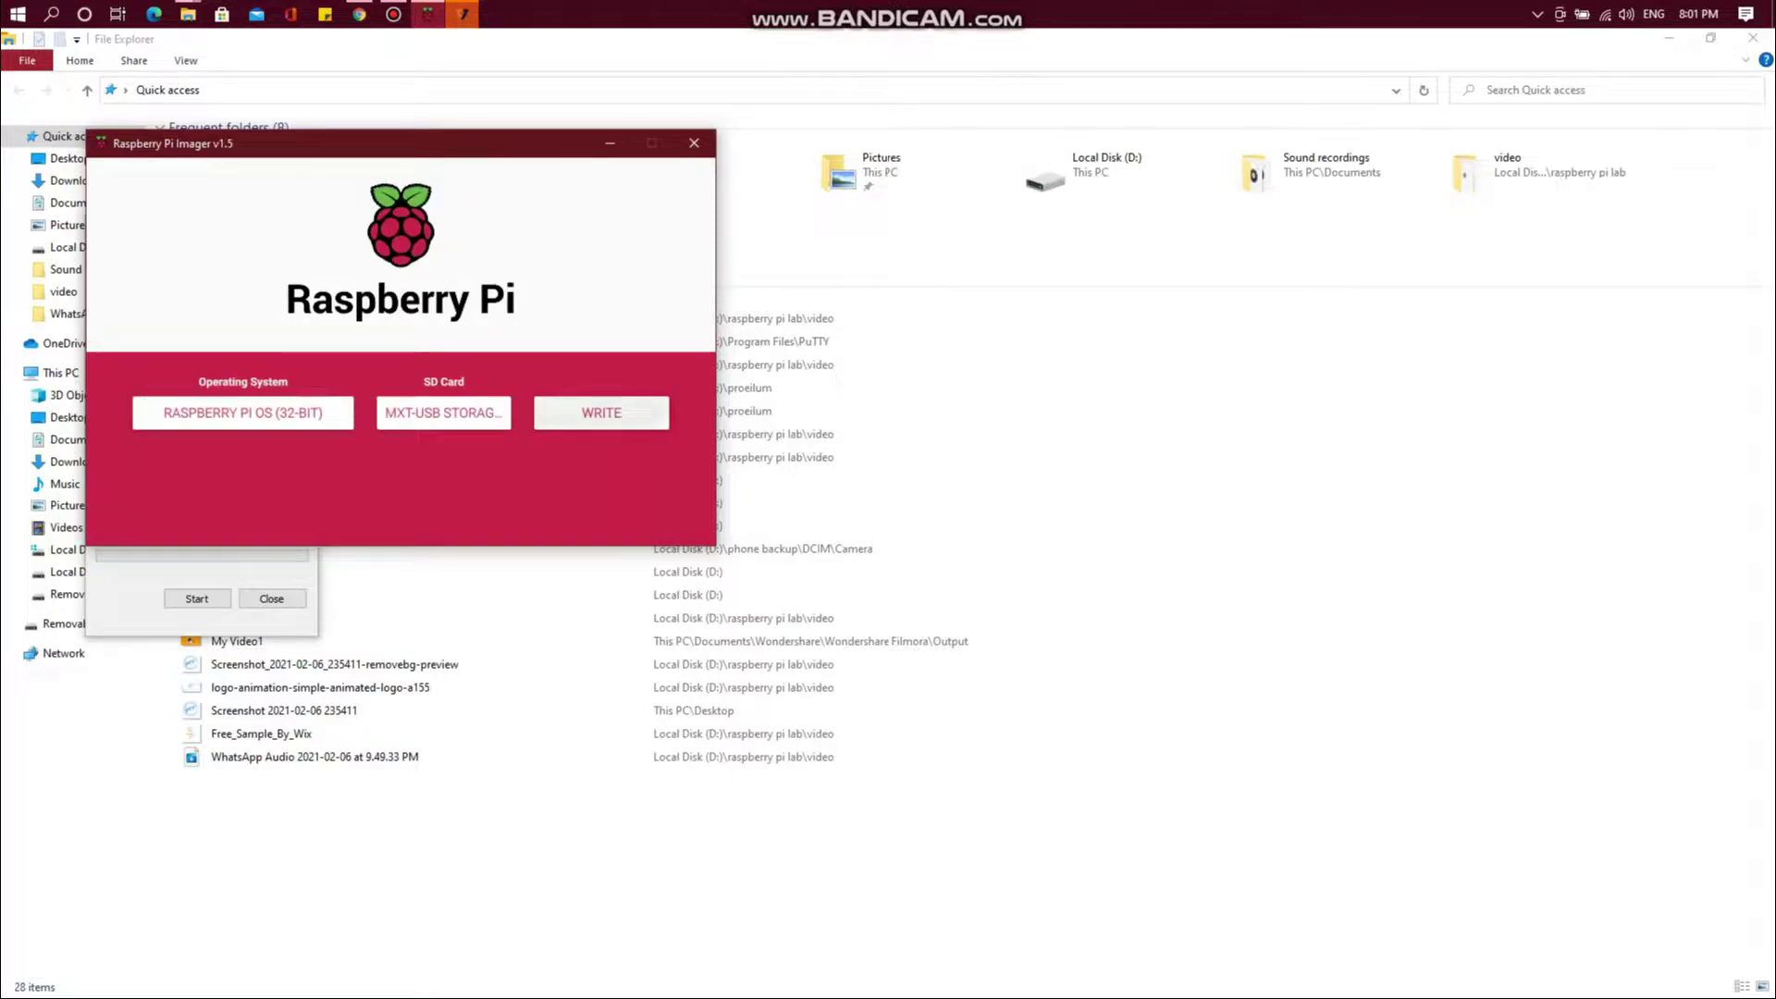
pyautogui.click(428, 417)
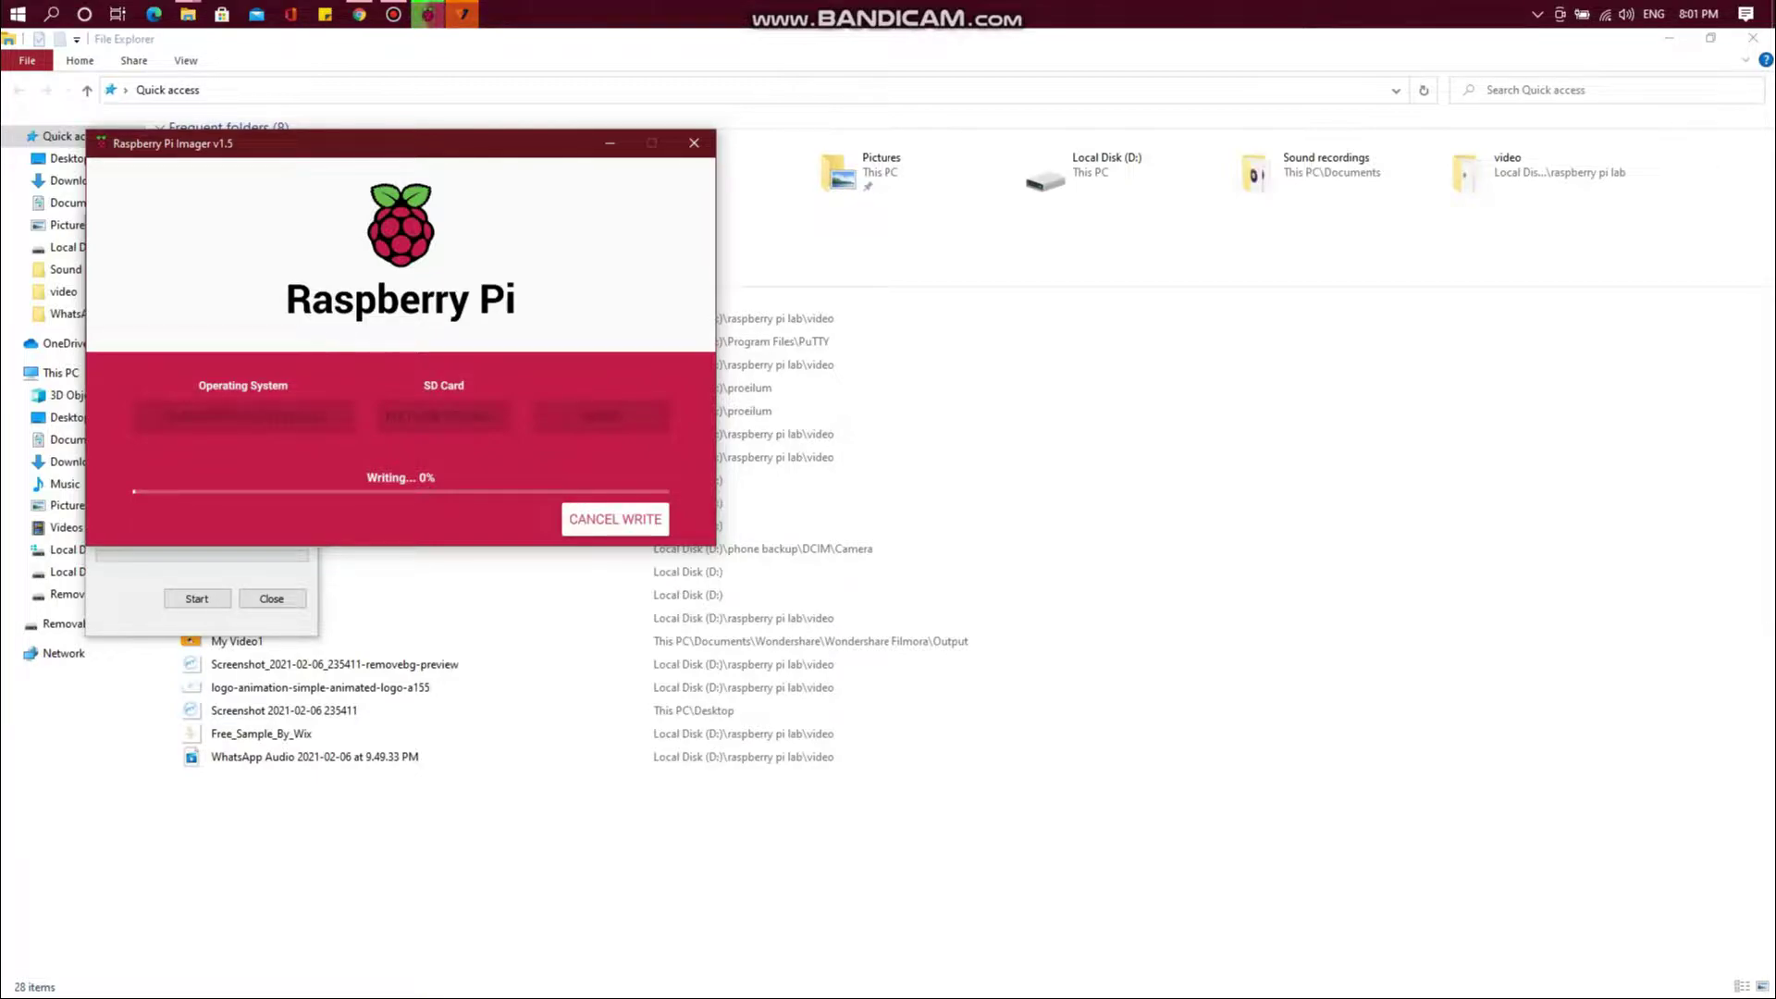
# Wait until Raspberry Pi OS is written and verified on the MXT-USB card
pyautogui.moveTo(393, 14)
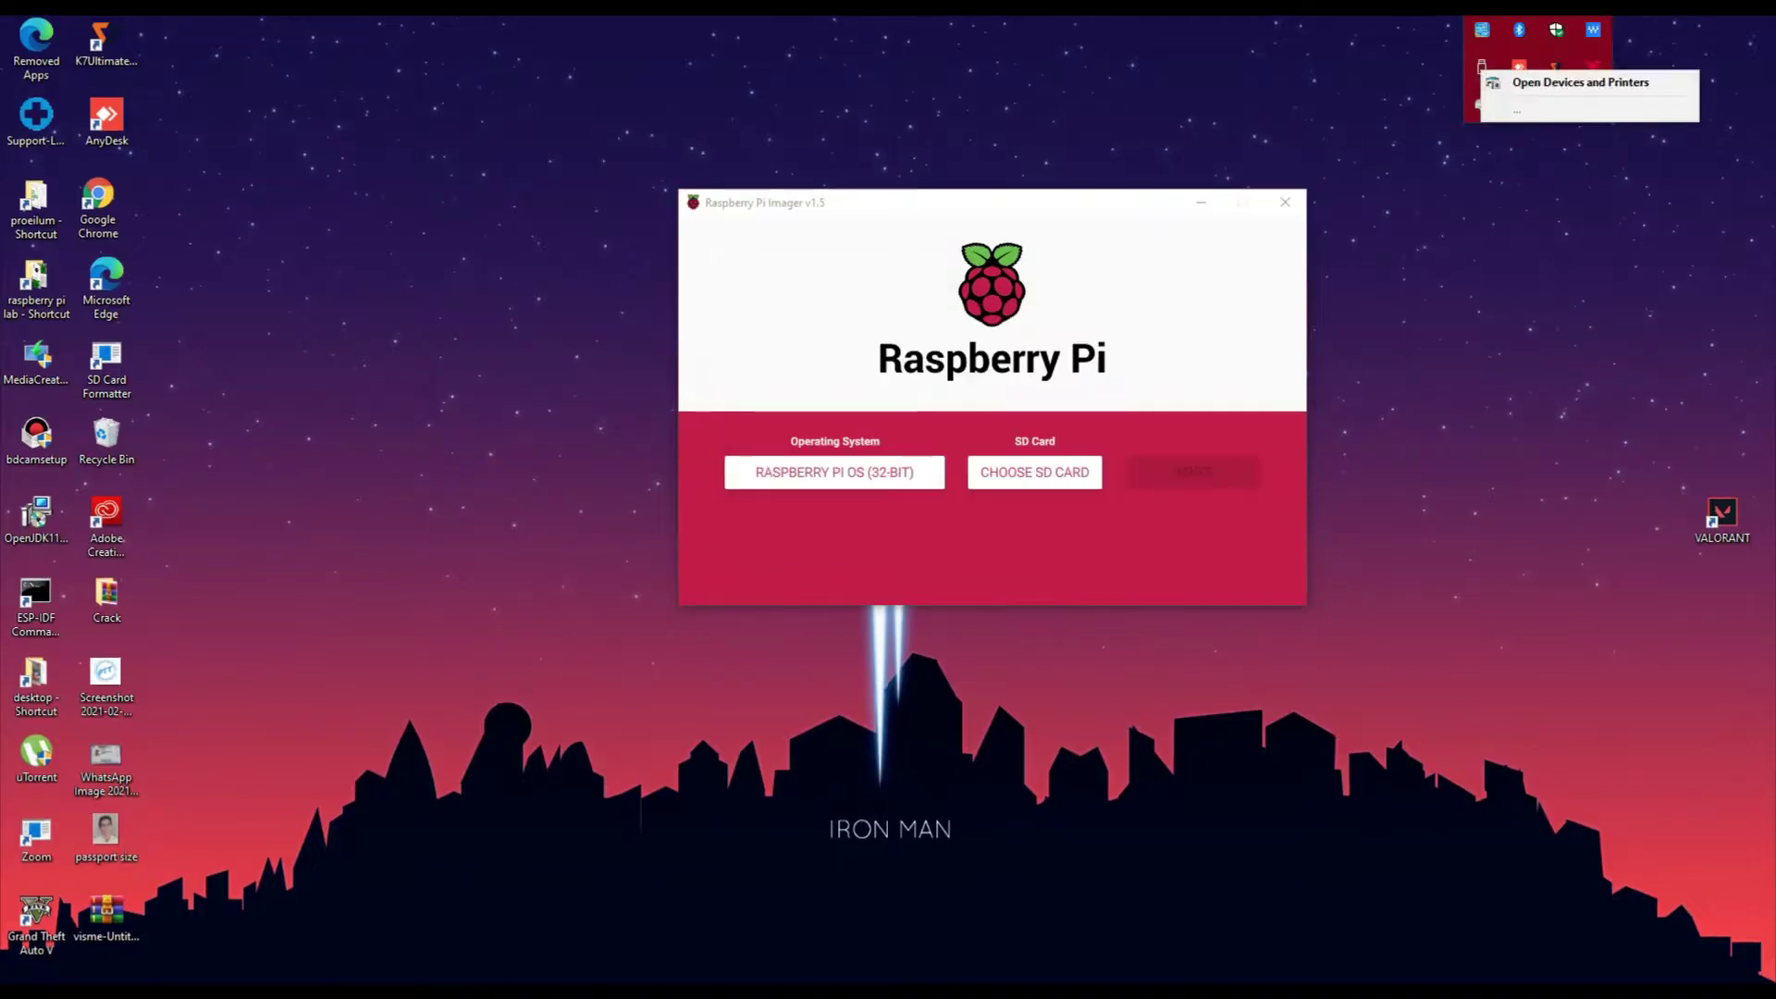
# Create a new text document named ssh in the root of boot (E:)
pyautogui.click(1555, 79)
pyautogui.click(1482, 67)
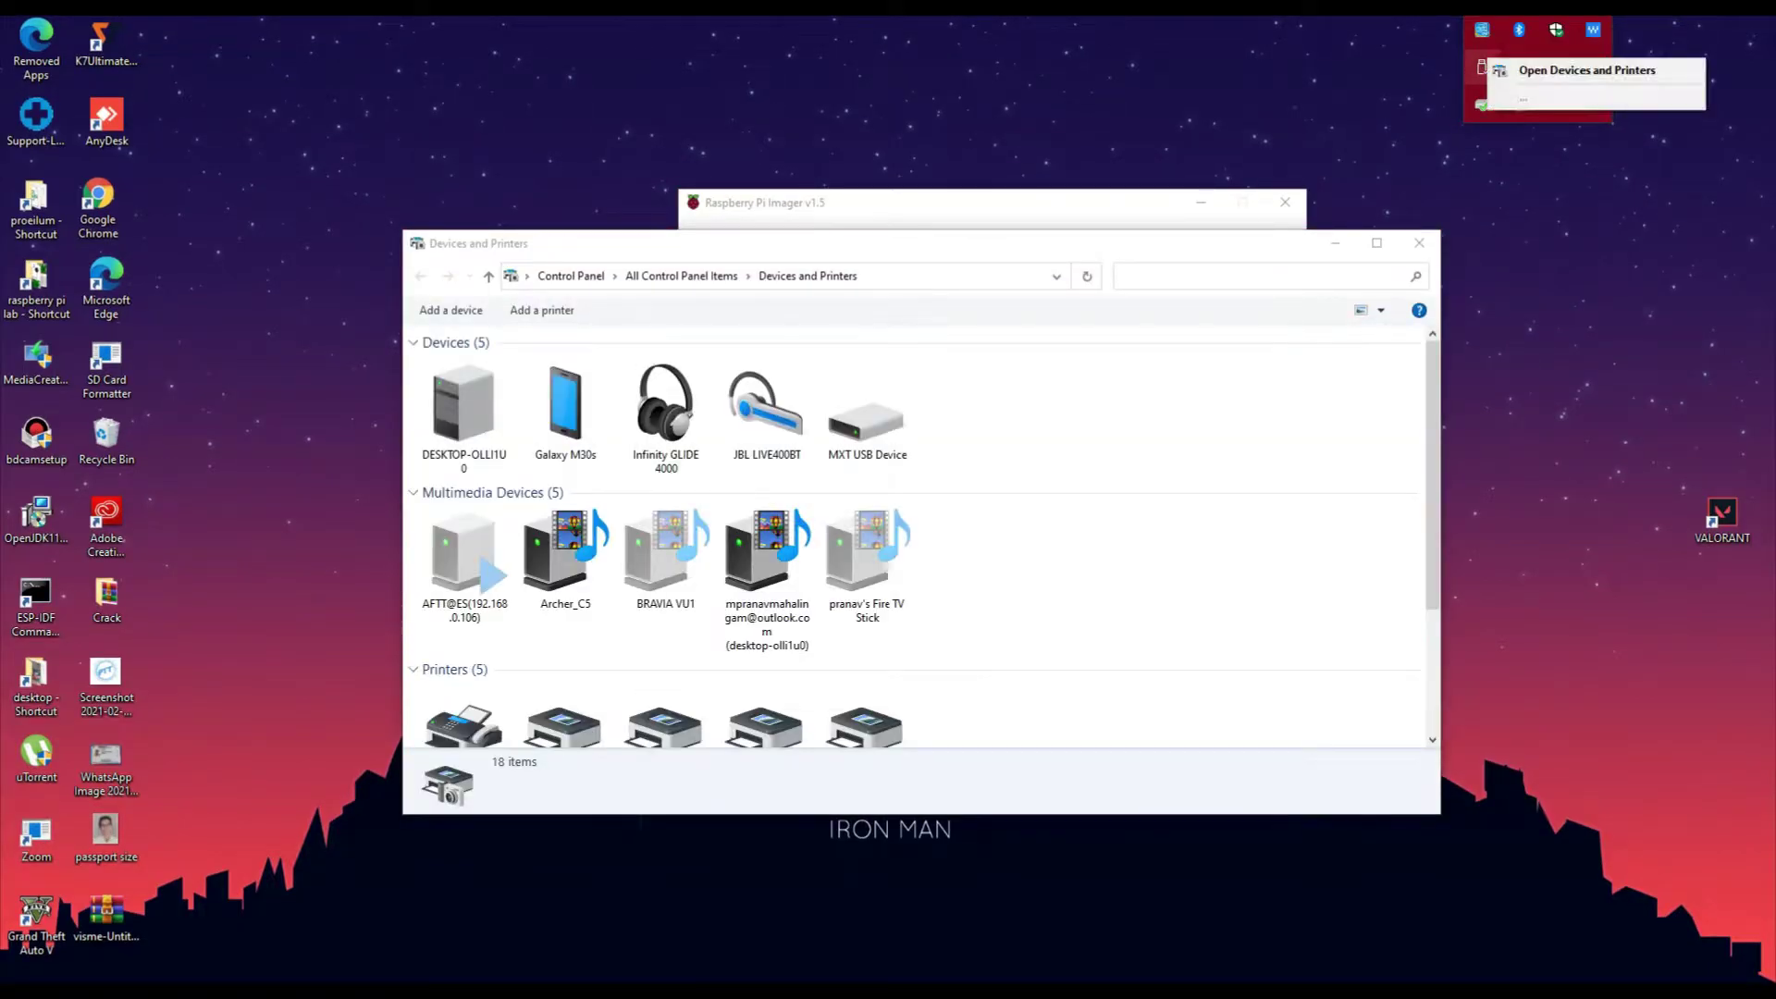
pyautogui.click(1420, 242)
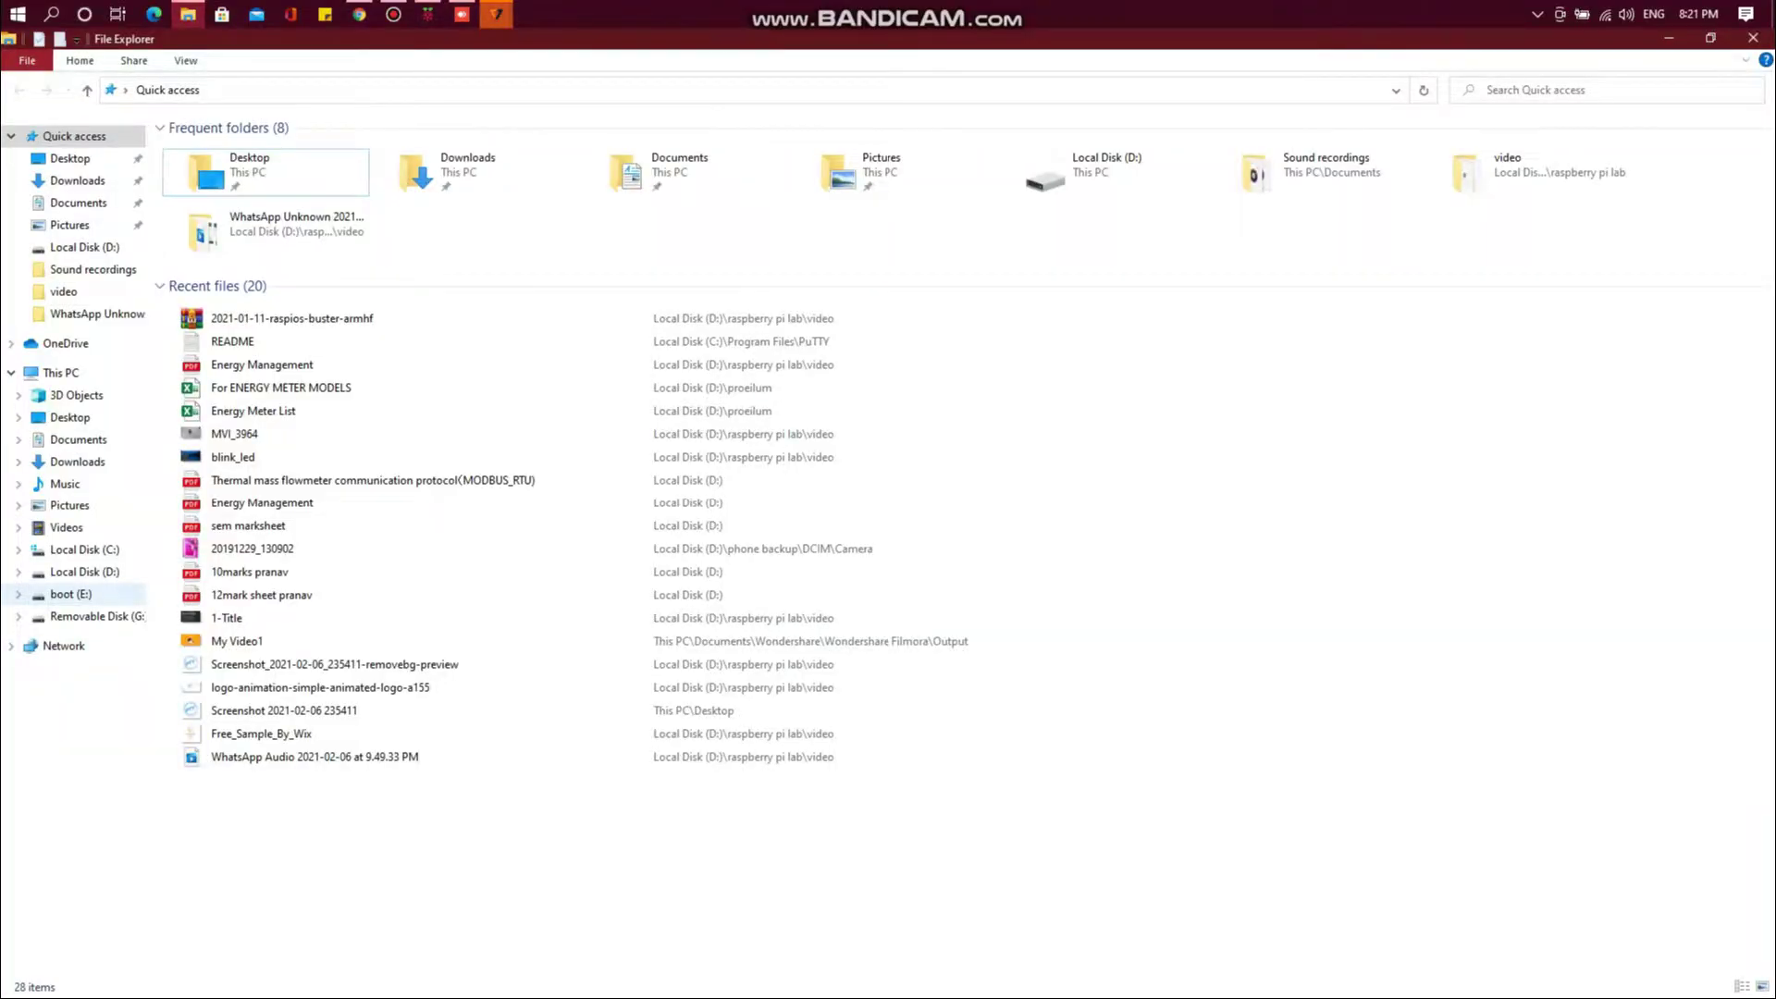
pyautogui.click(74, 594)
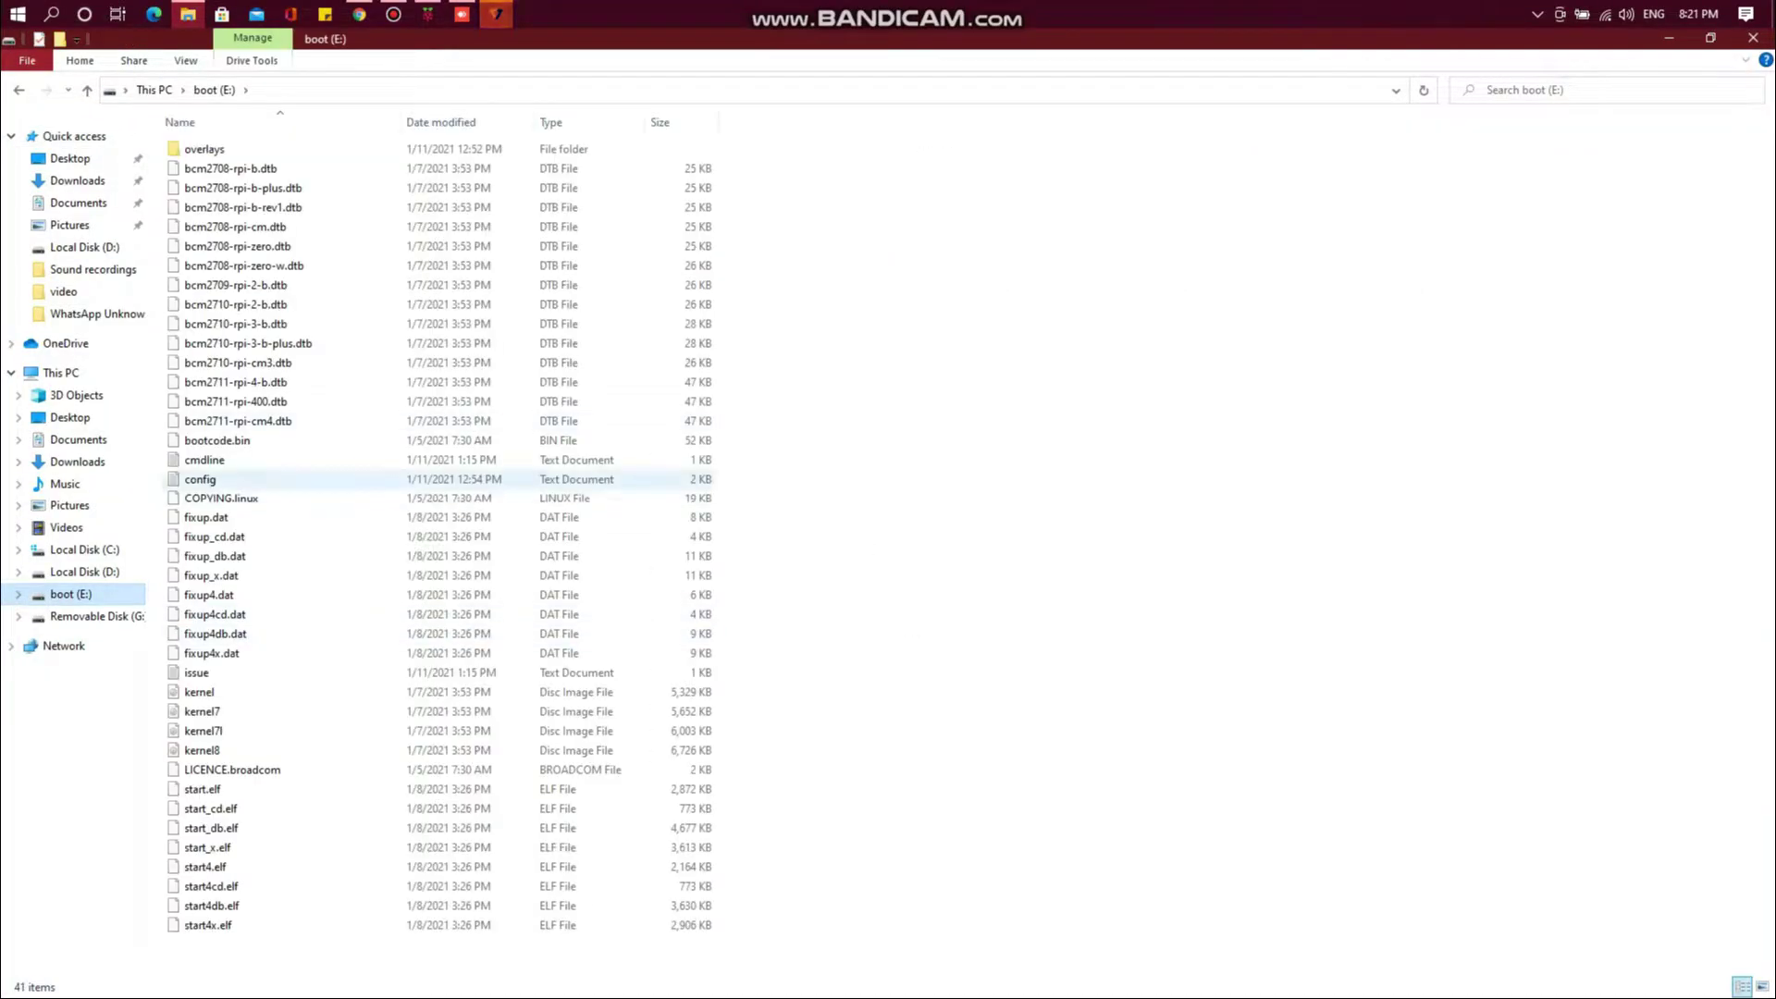
pyautogui.rightClick(992, 683)
pyautogui.moveTo(1036, 908)
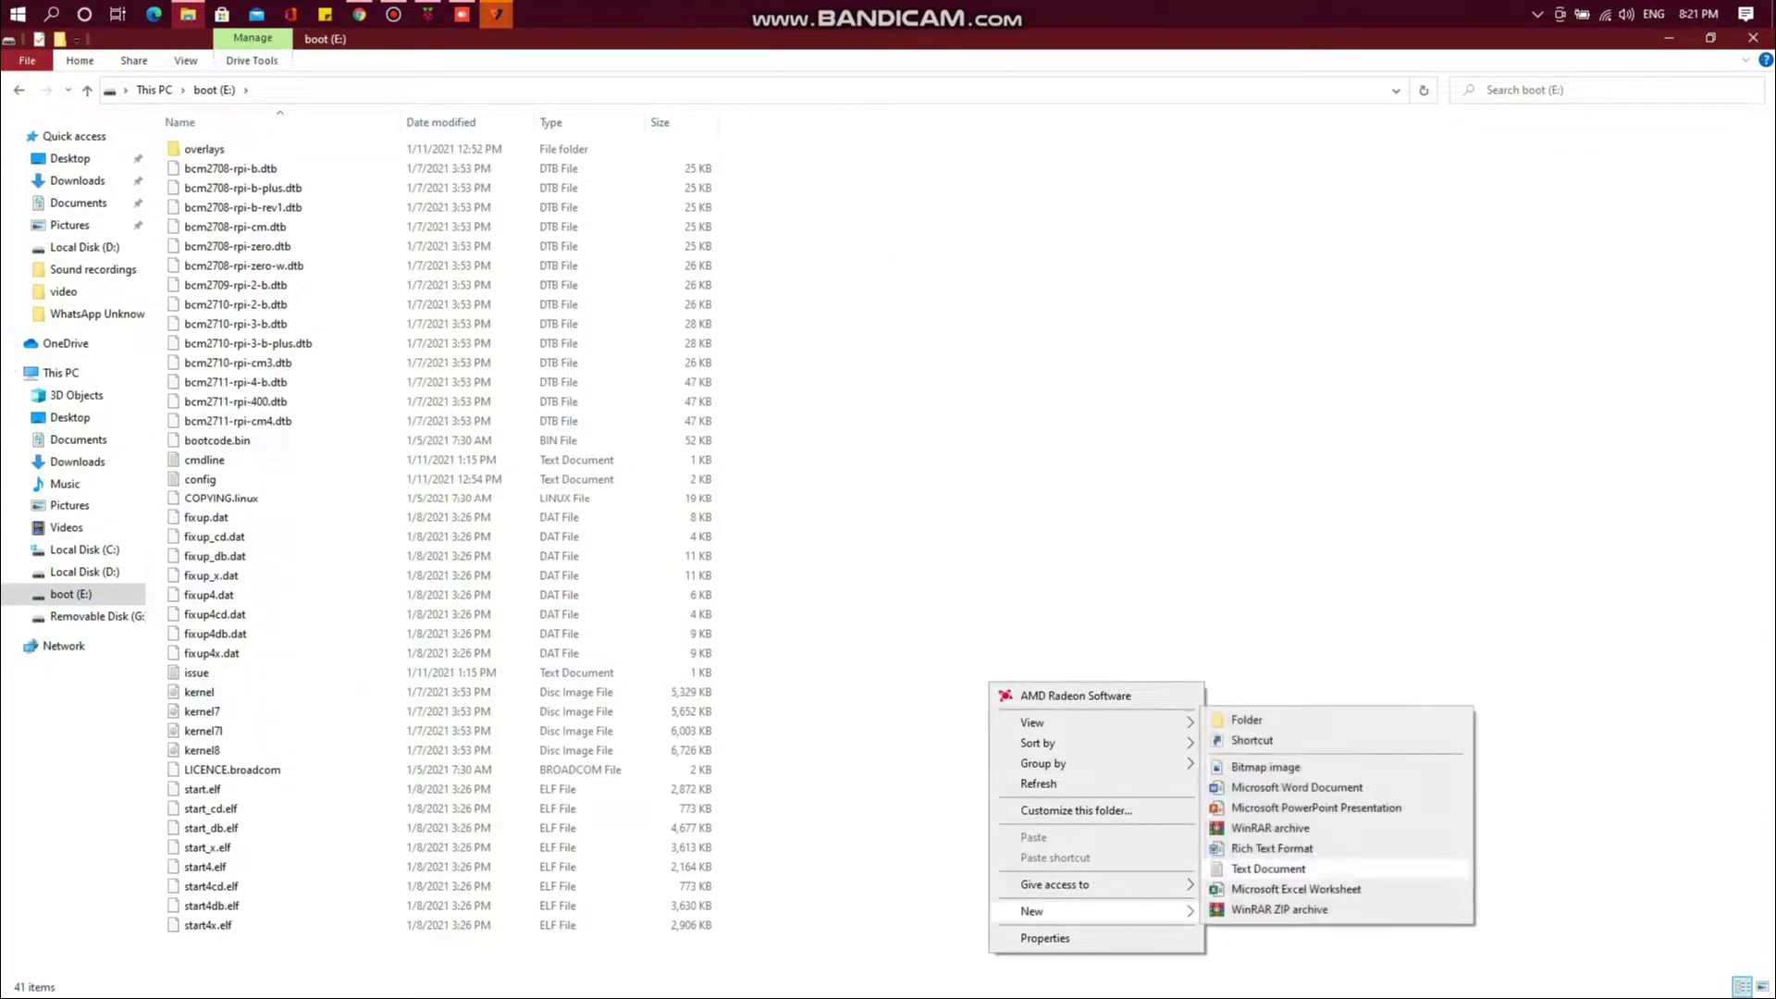
pyautogui.click(1269, 869)
pyautogui.write('ssh')
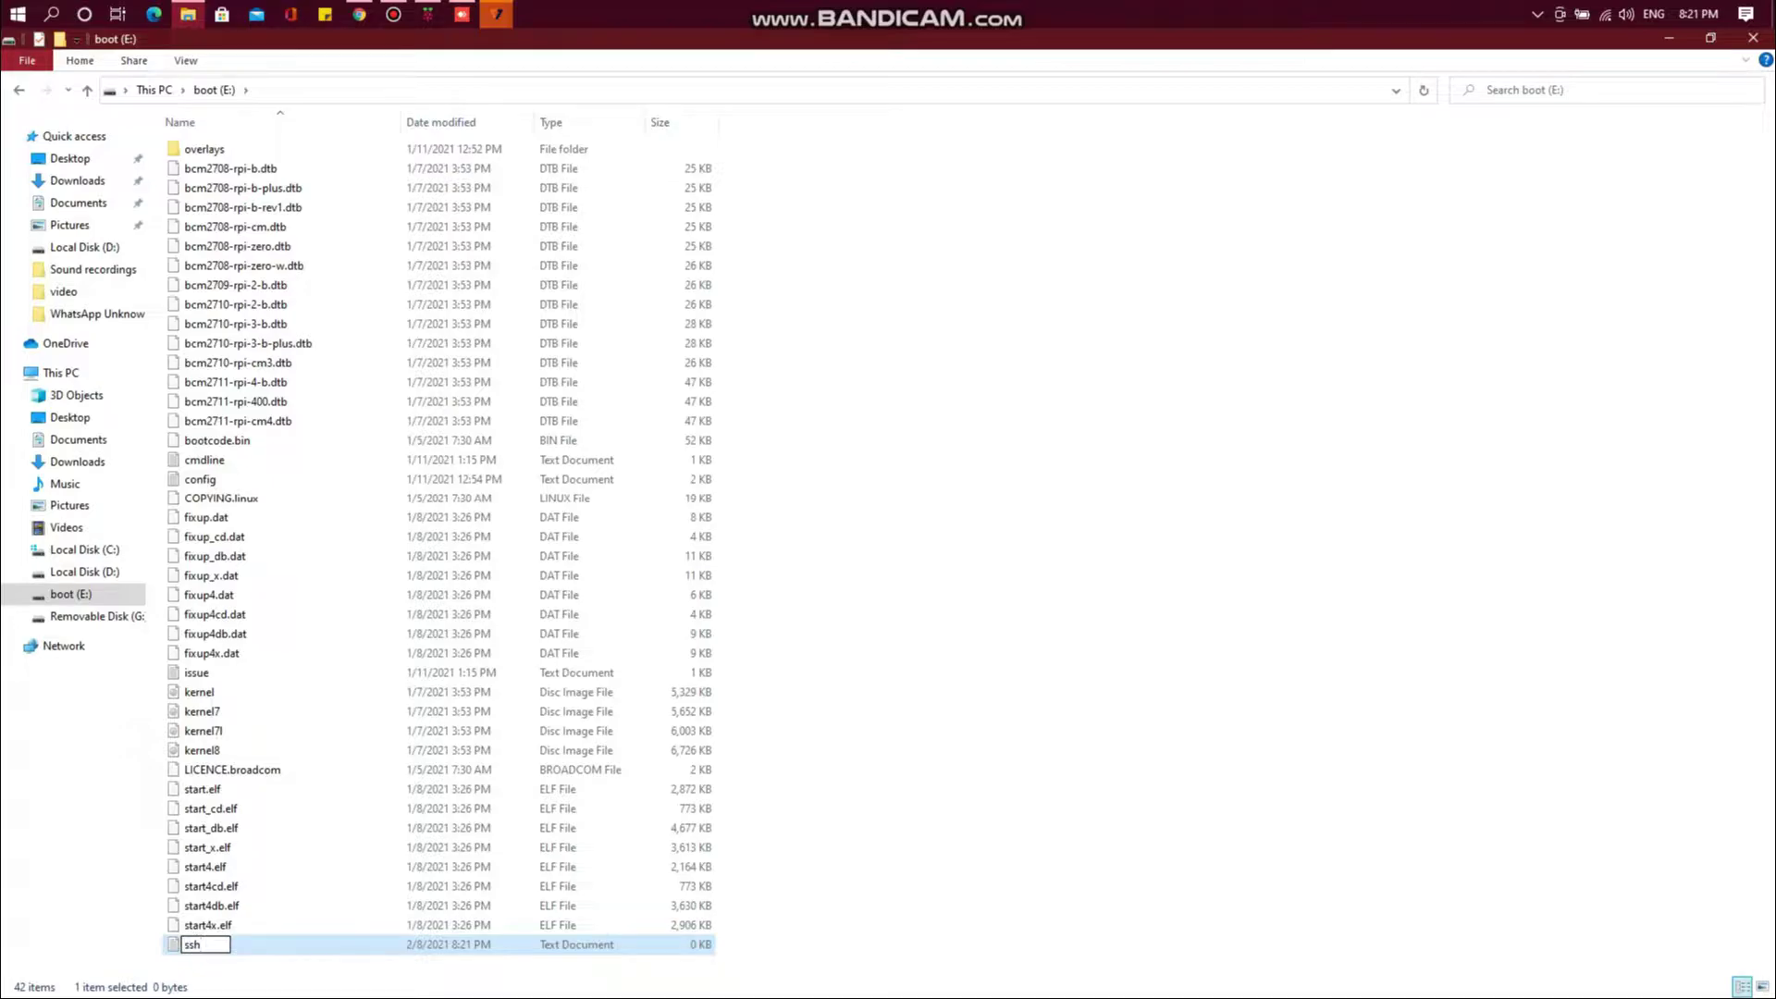
pyautogui.press('Return')
# Show file name extensions and rename ssh.txt to ssh with no extension
pyautogui.rightClick(211, 941)
pyautogui.click(213, 922)
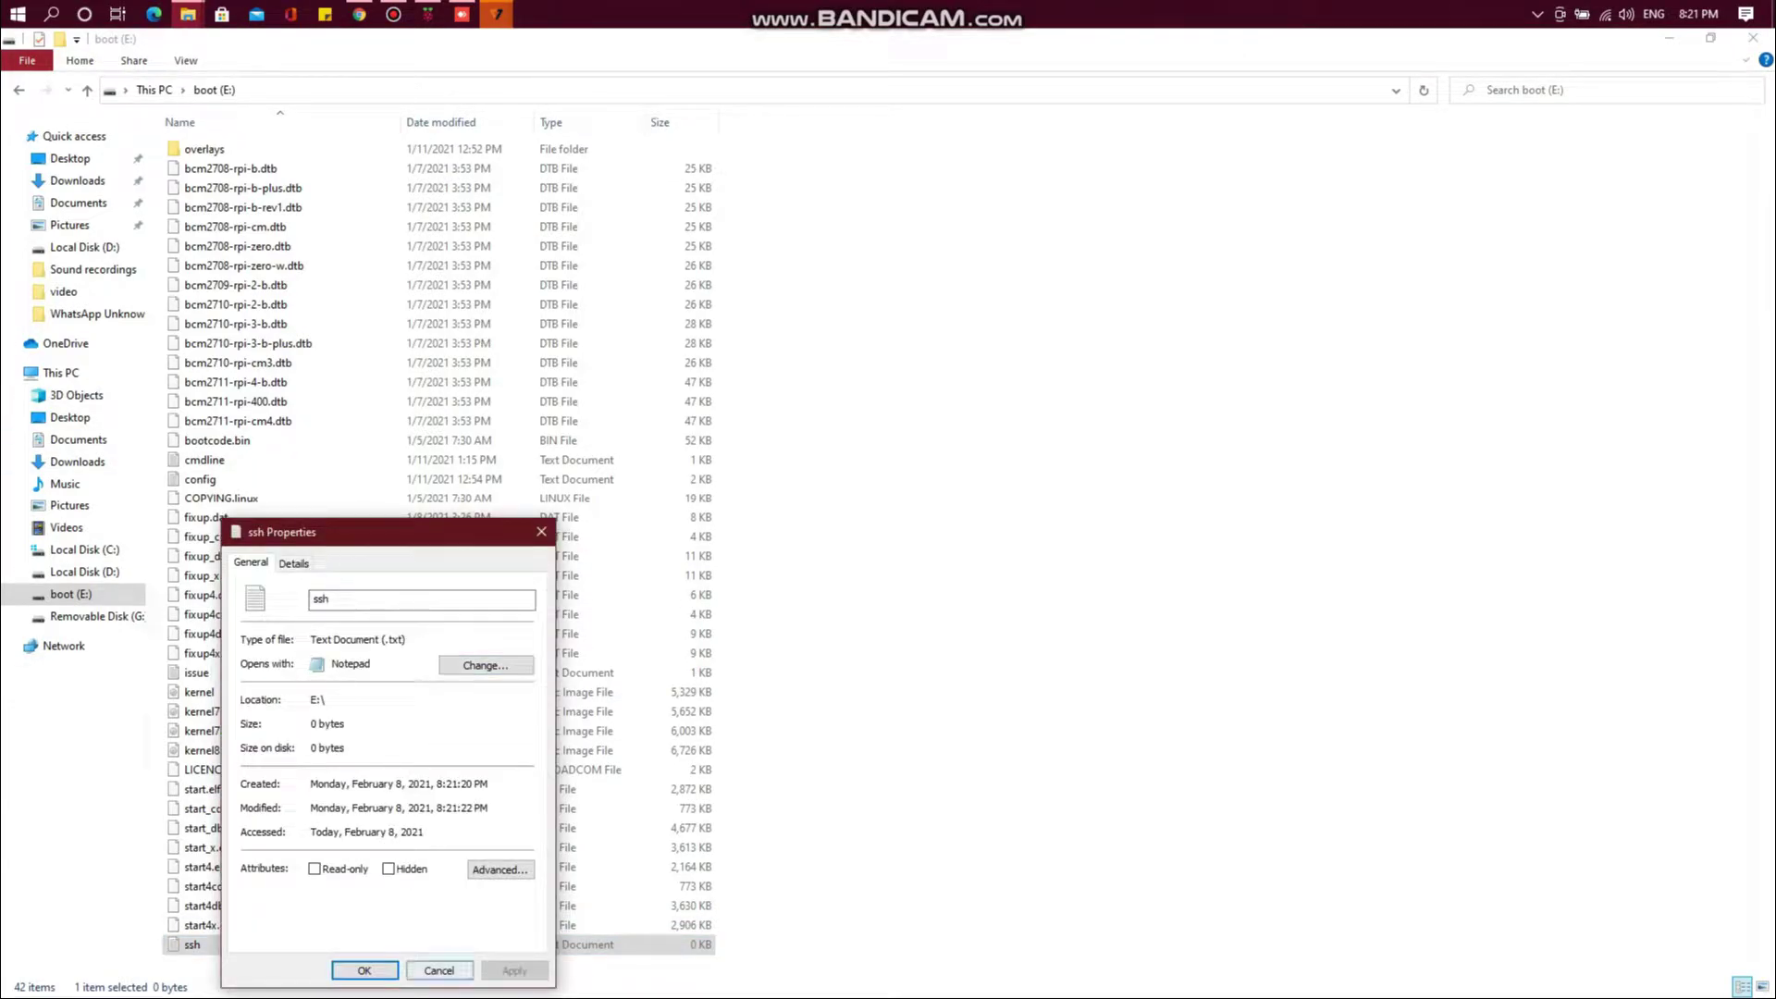
pyautogui.press('Return')
pyautogui.click(186, 60)
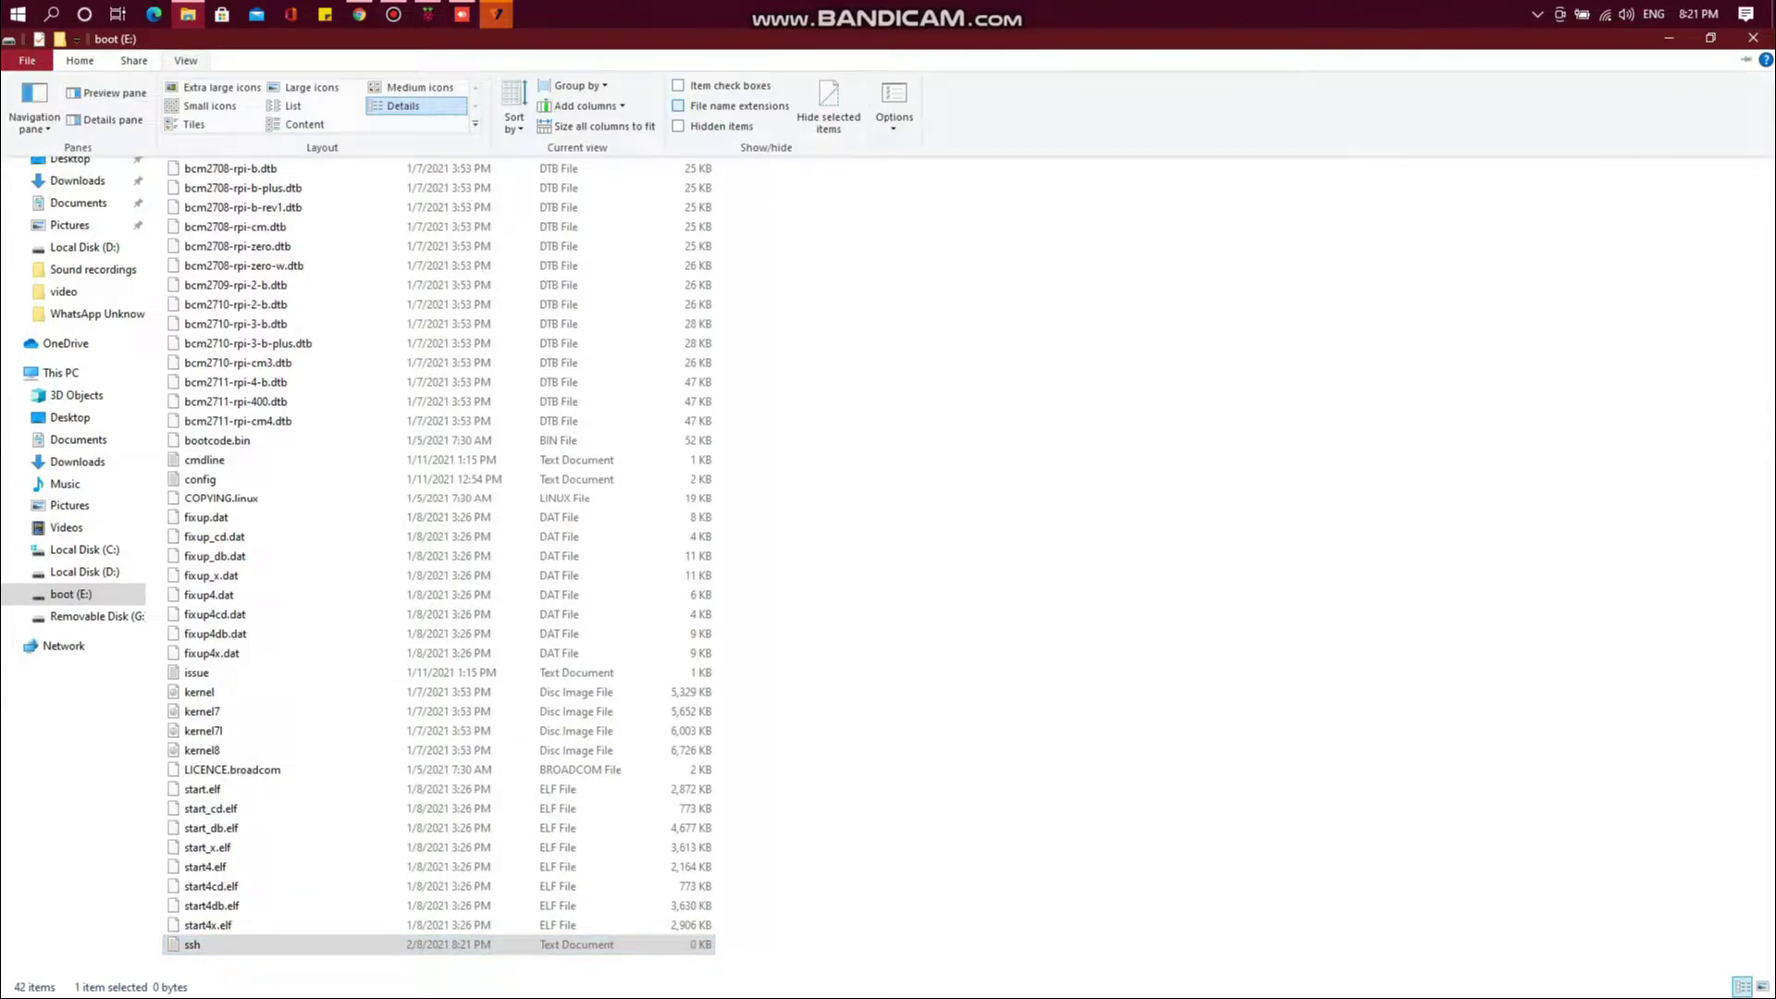
pyautogui.click(678, 105)
pyautogui.rightClick(253, 786)
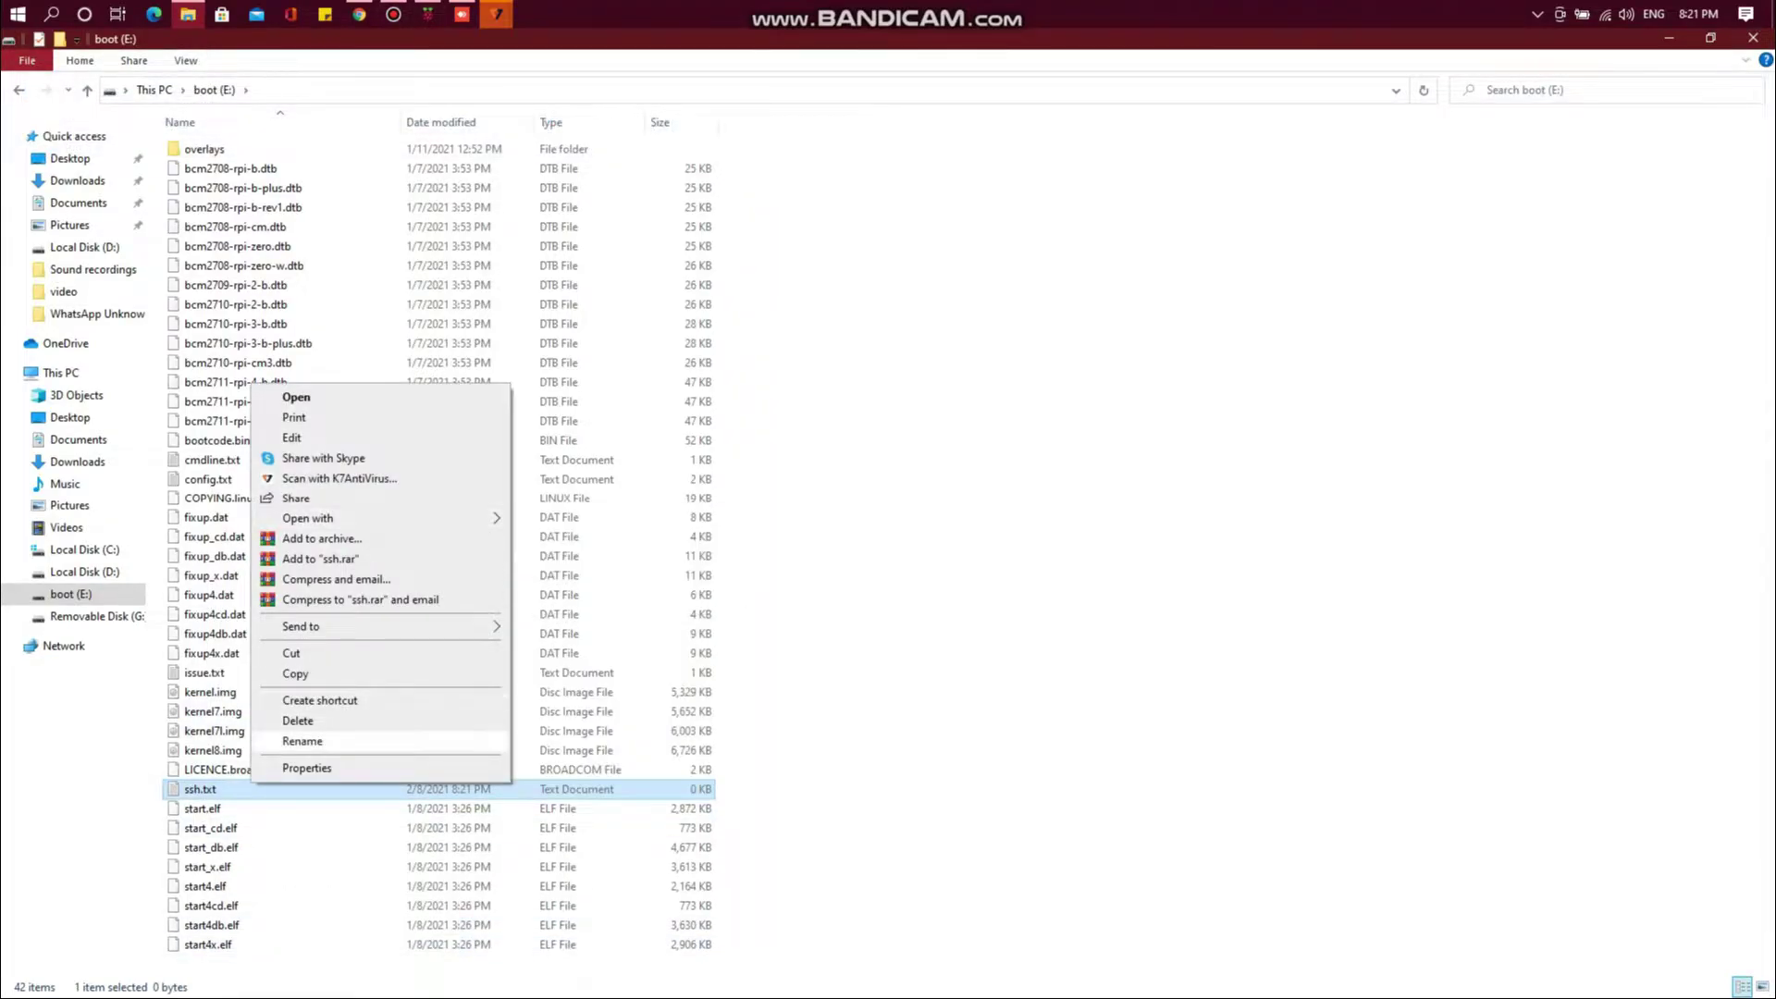
pyautogui.click(305, 741)
pyautogui.press('Return')
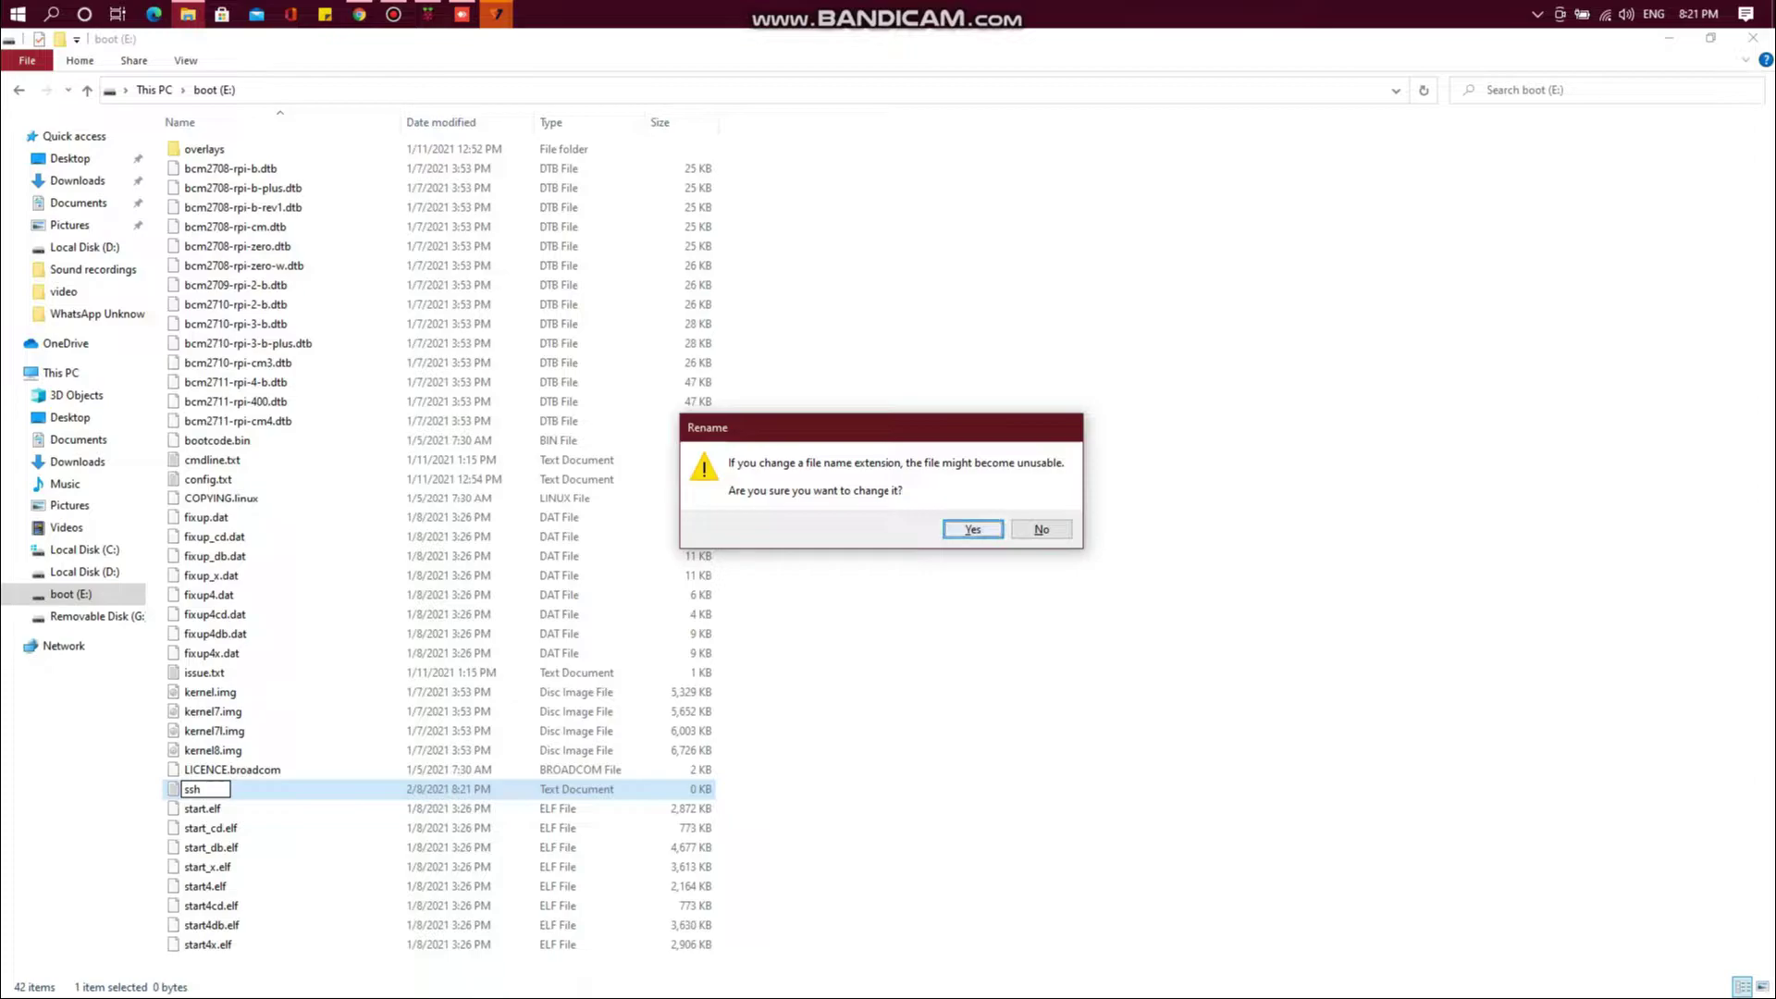
pyautogui.press('Return')
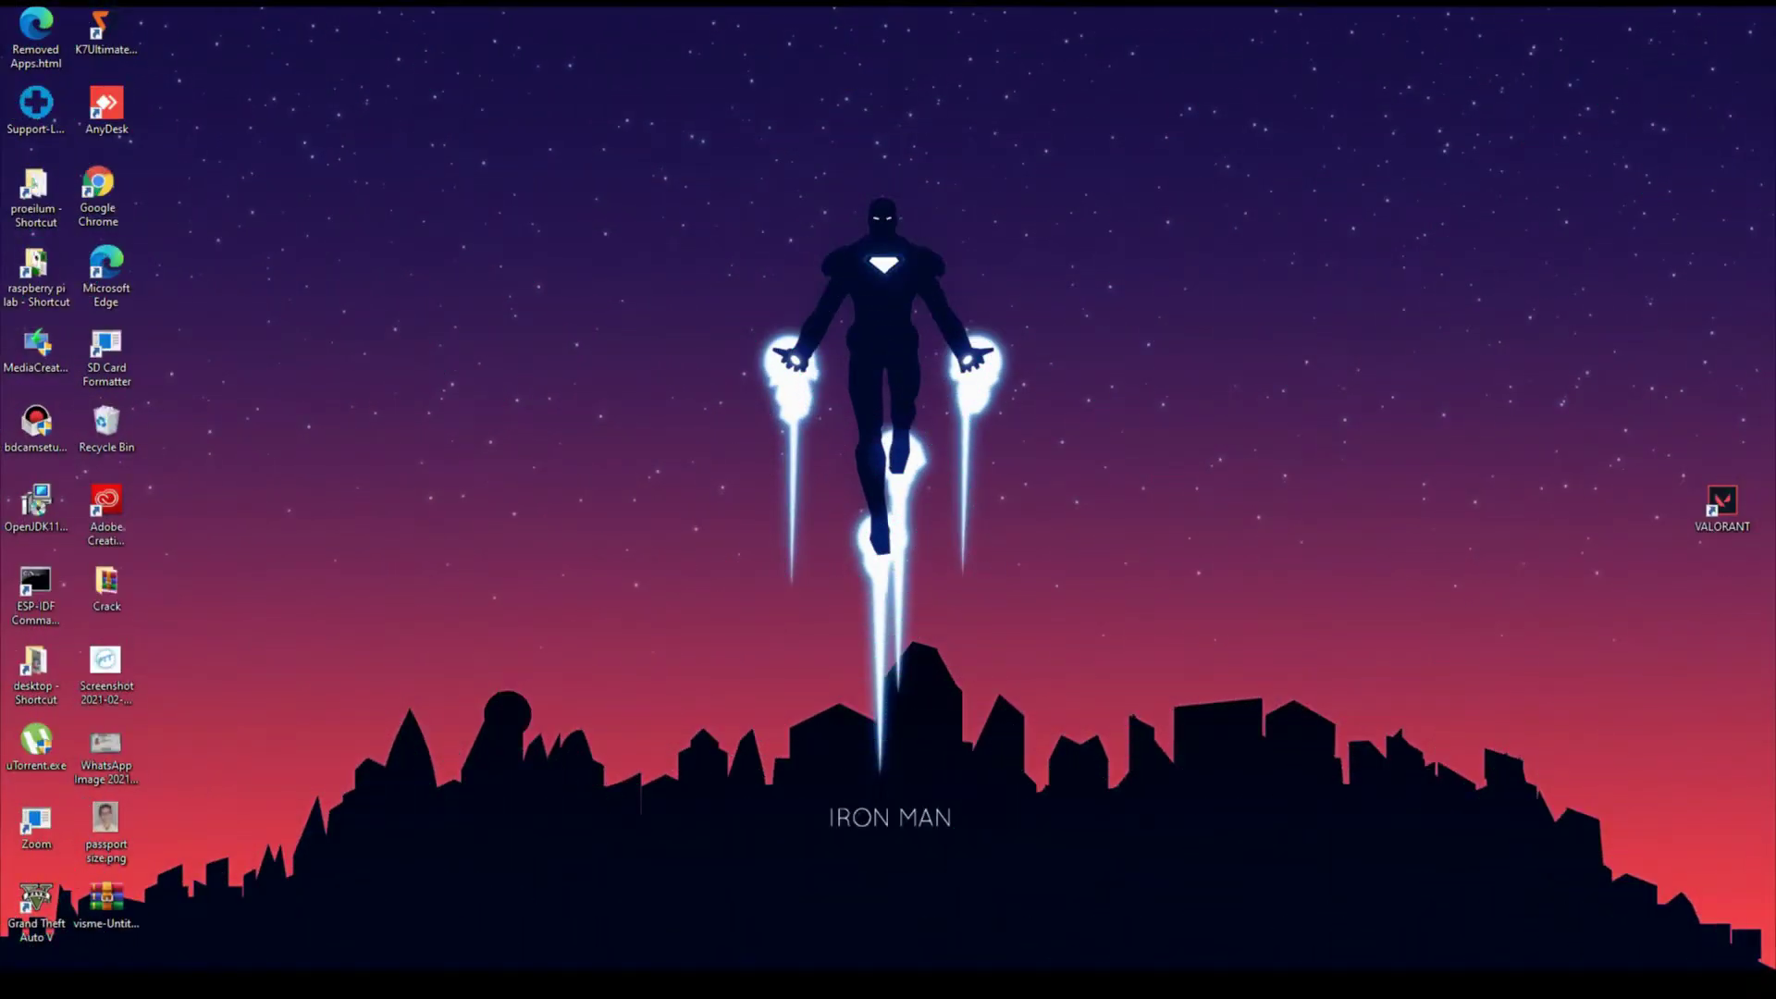
# Launch Command Prompt with Win+R and cmd
pyautogui.press('super+r')
pyautogui.write('cmd')
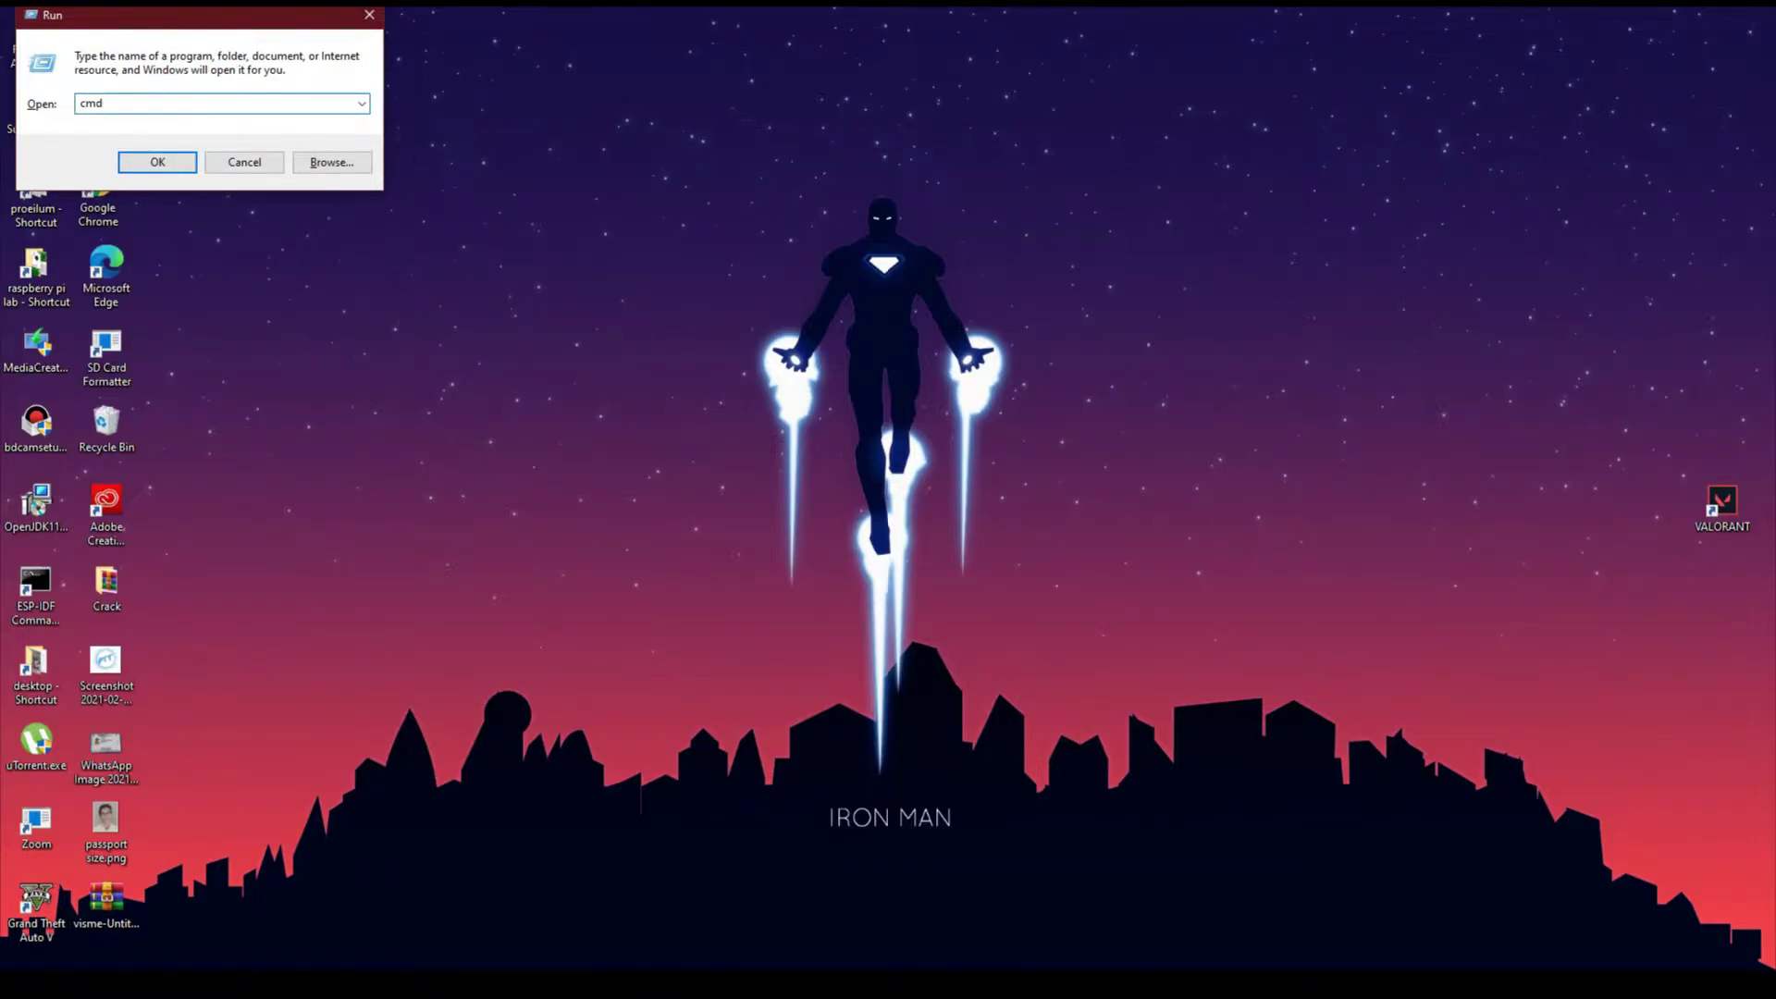
pyautogui.press('Return')
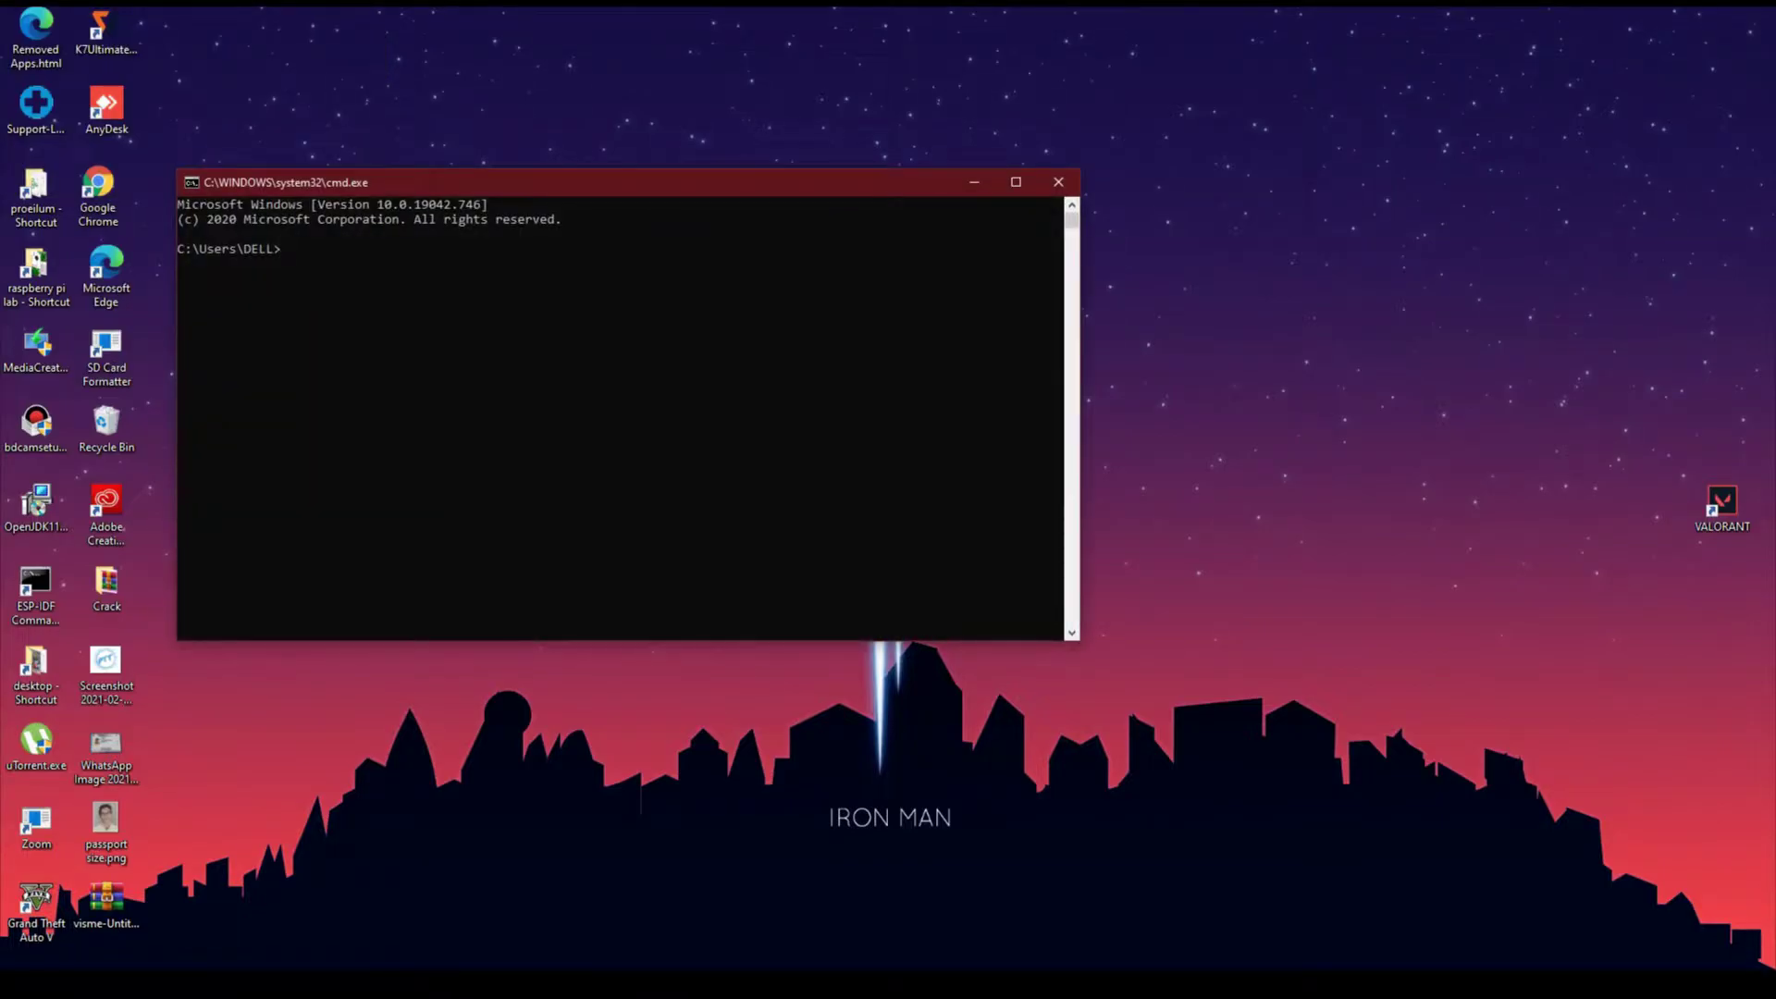
# Ping raspberrypi and copy the reply address 169.254.77.118
pyautogui.write('ping')
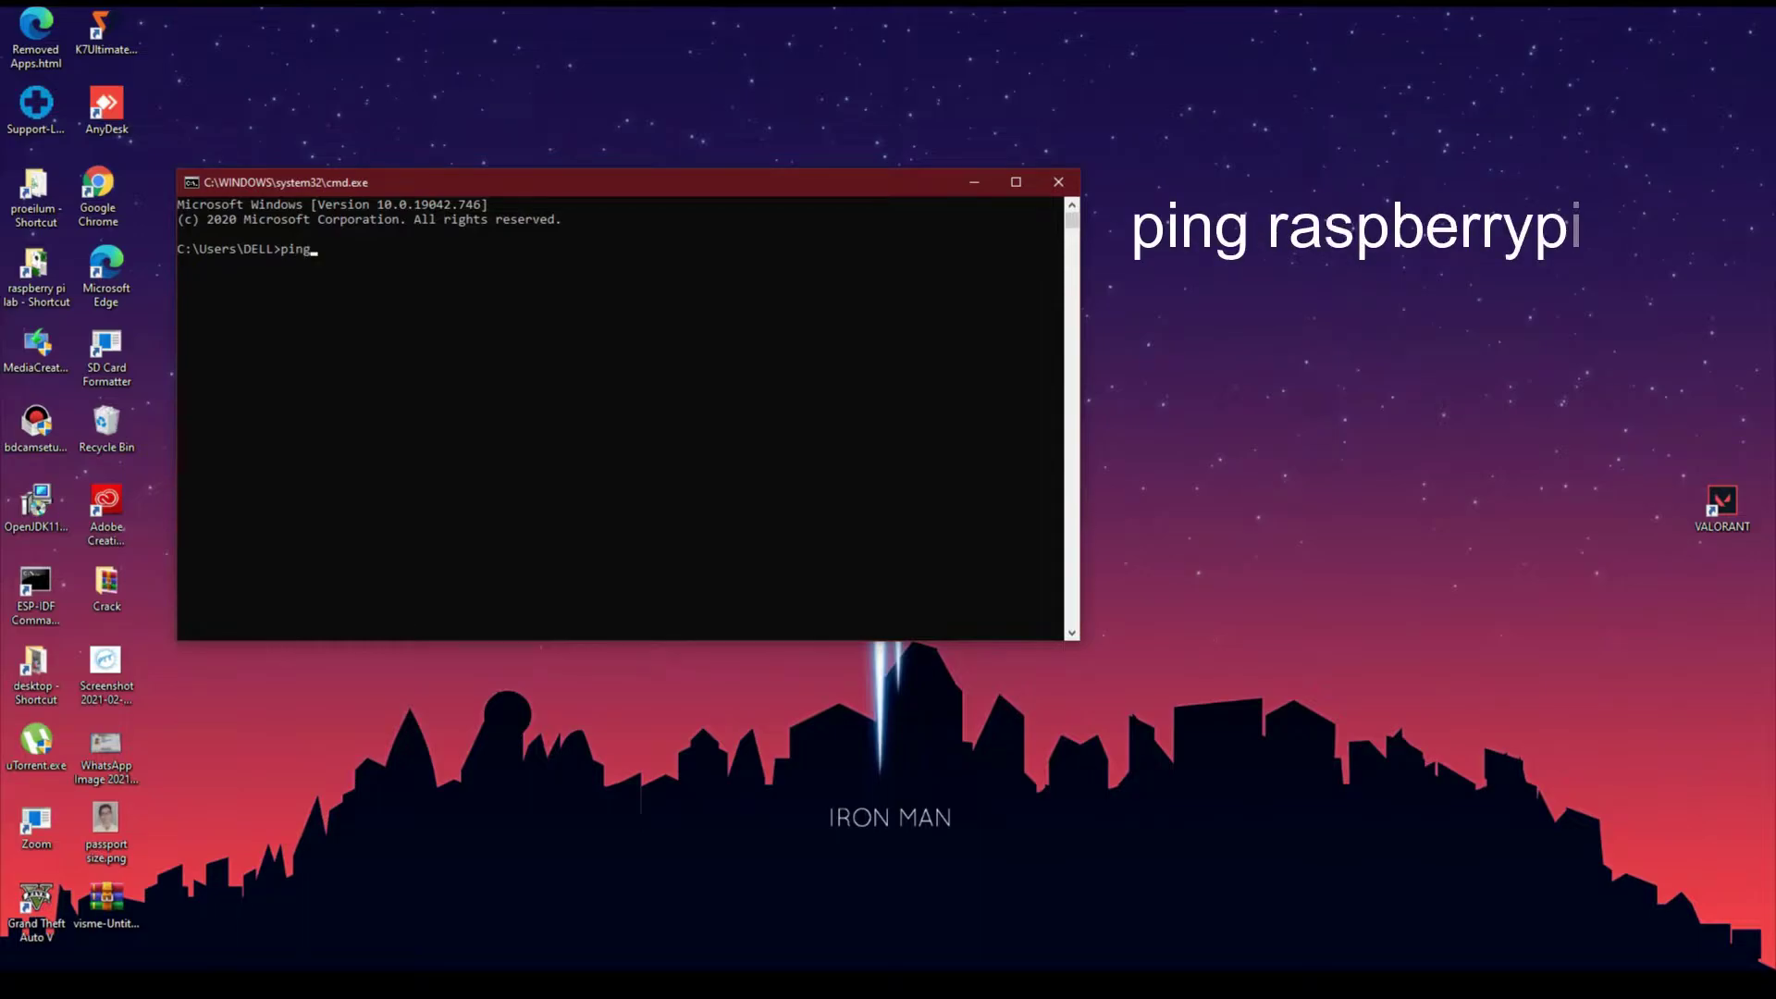
pyautogui.write(' raspberry')
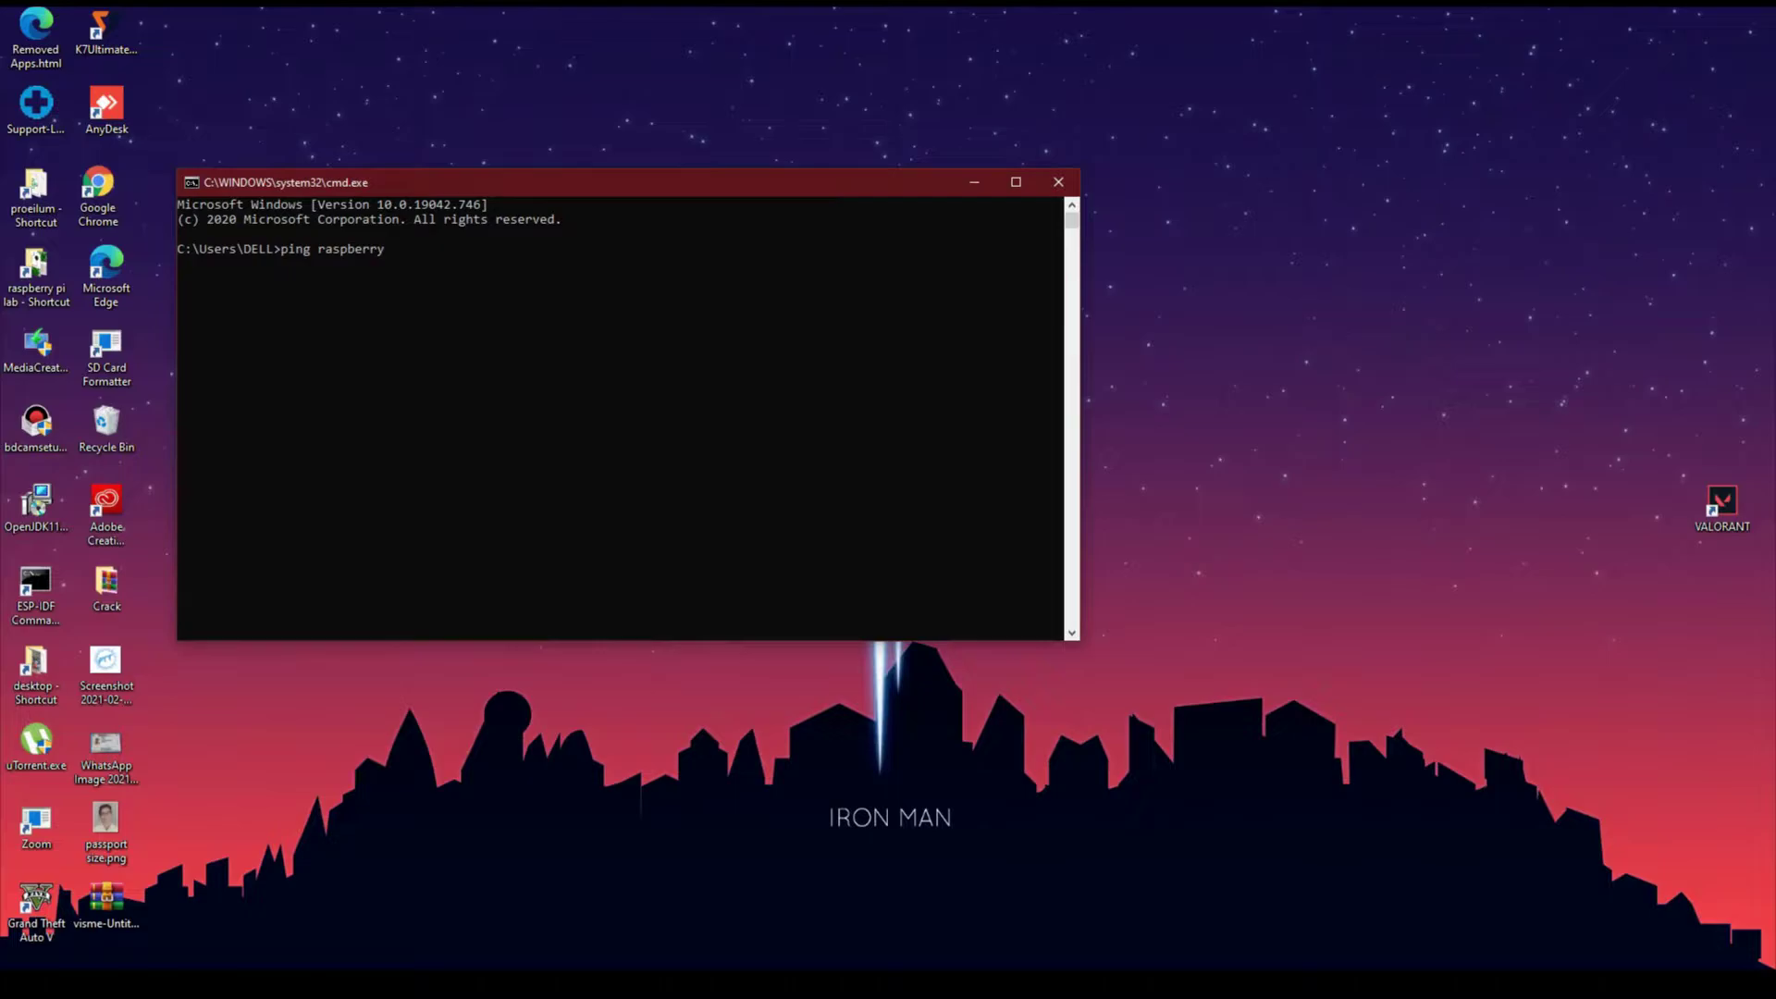
pyautogui.write(' p')
pyautogui.press('BackSpace')
pyautogui.press('Return')
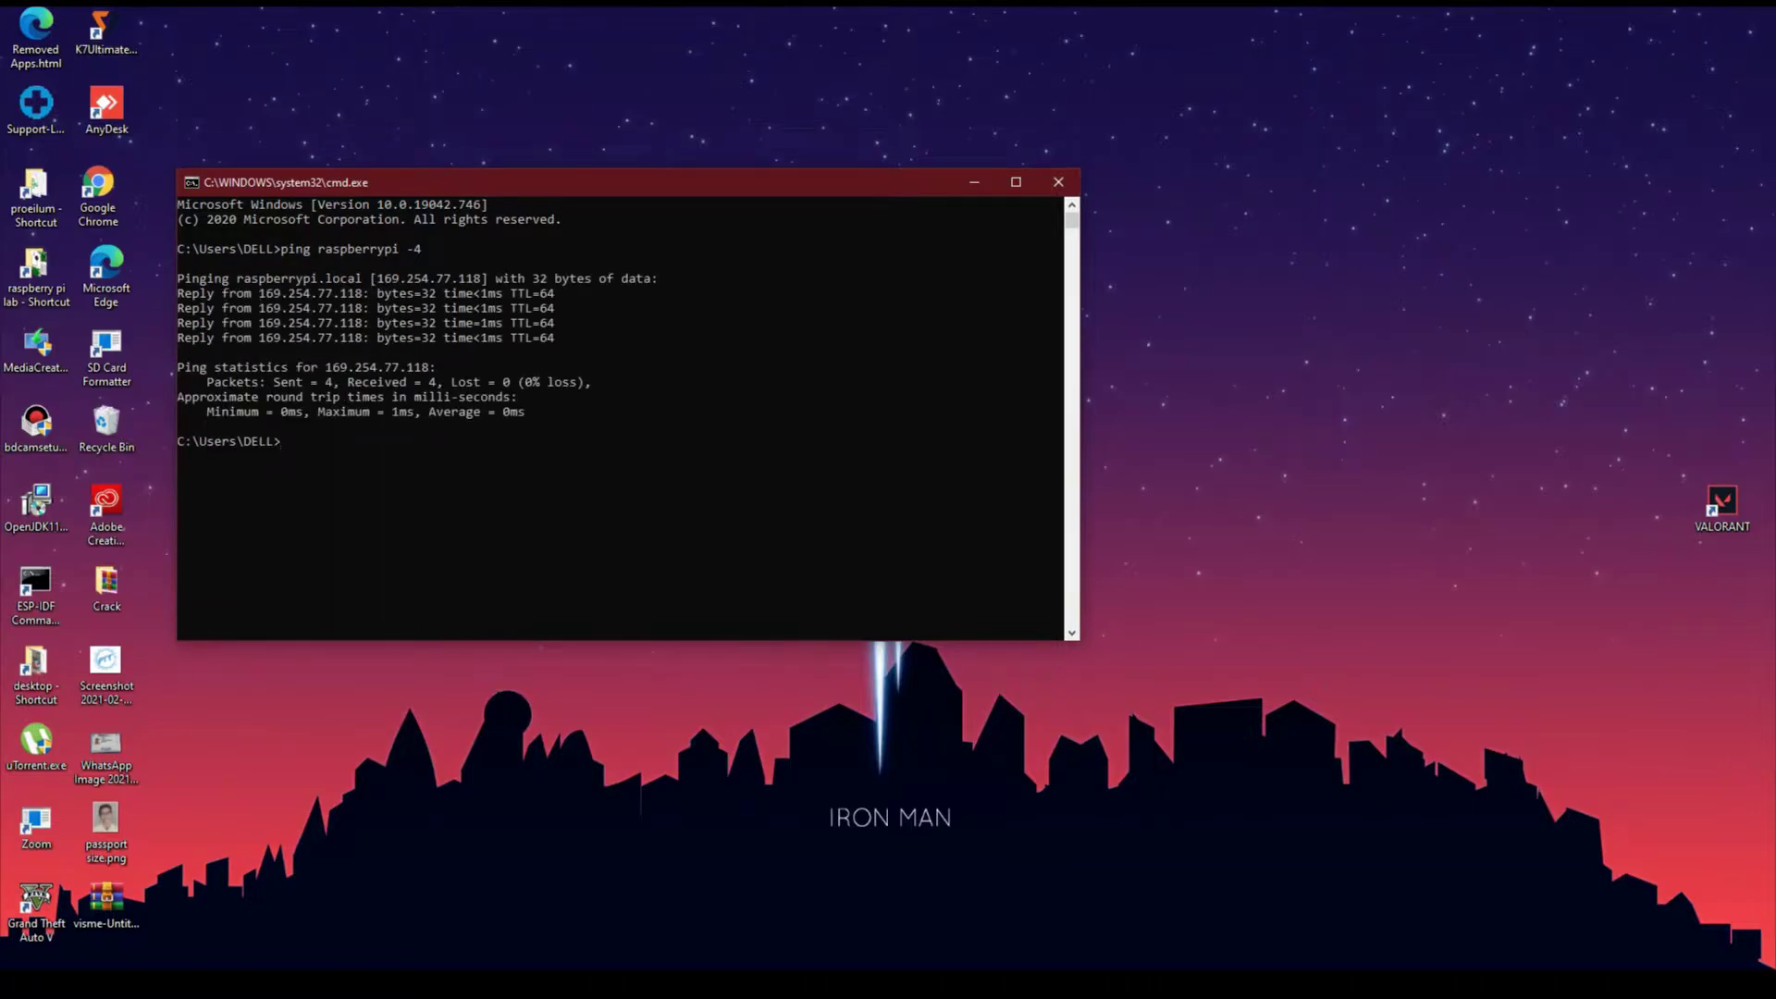
pyautogui.moveTo(260, 338); pyautogui.dragTo(363, 337)
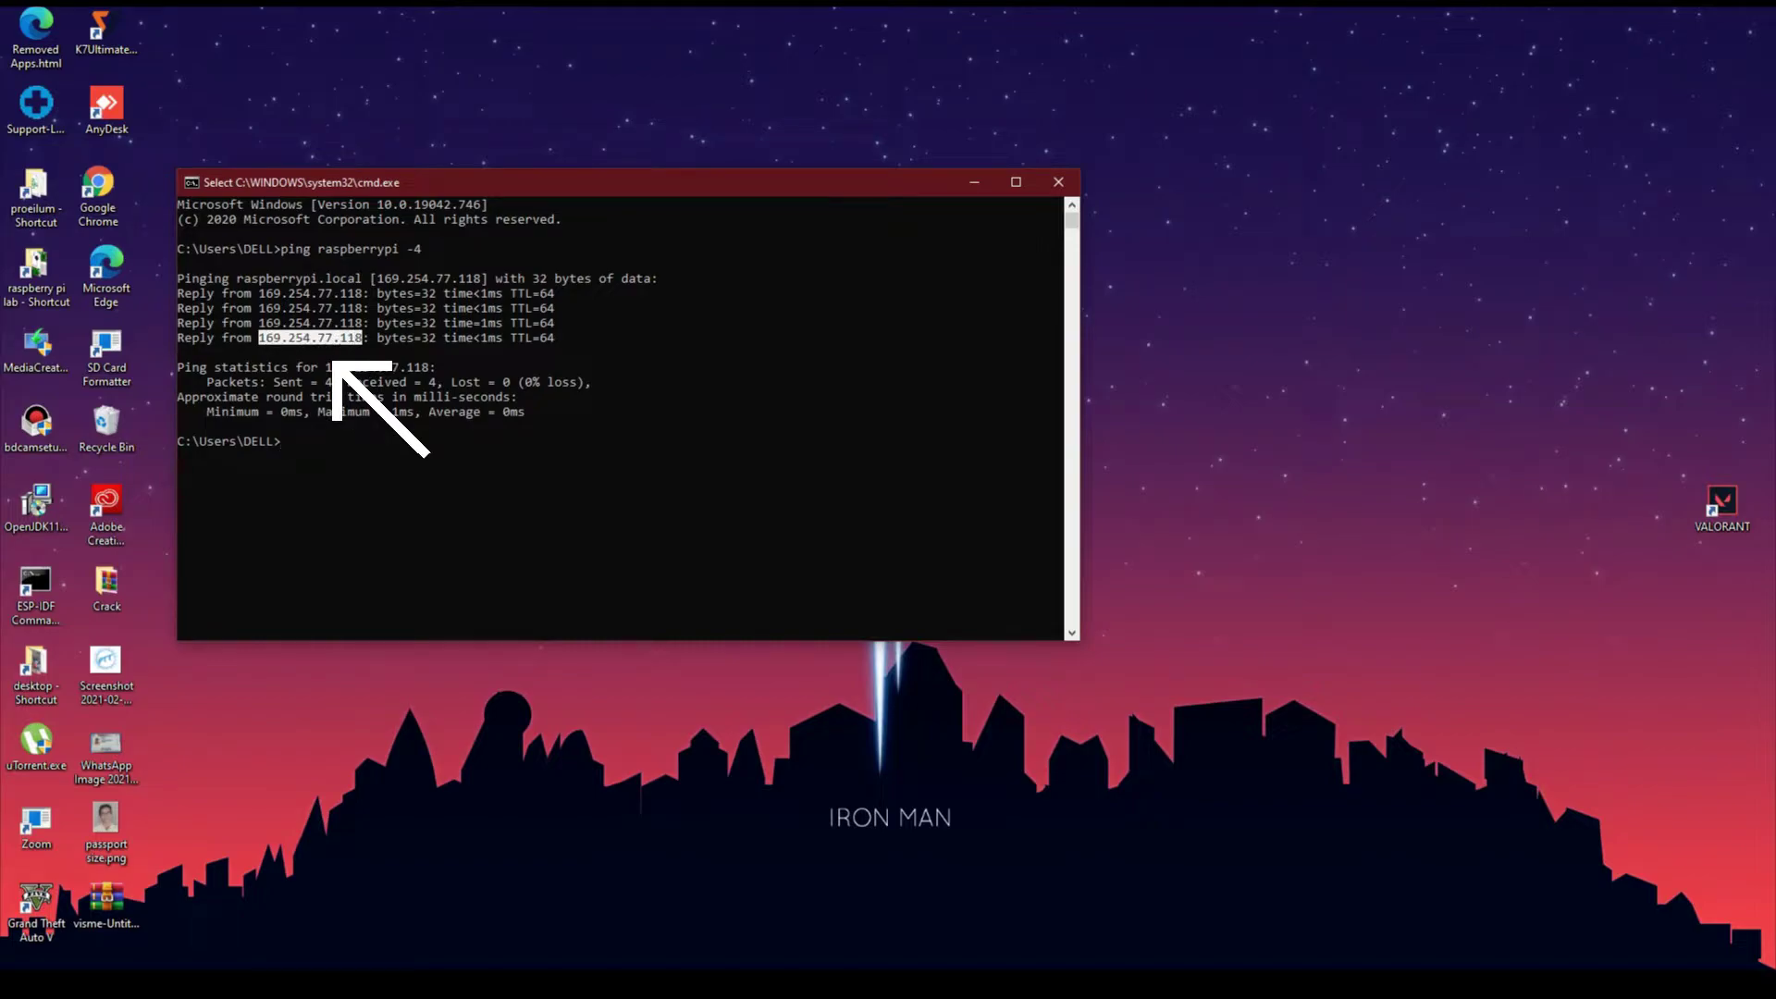
pyautogui.hotkey('ctrl', 'c')
pyautogui.click(974, 182)
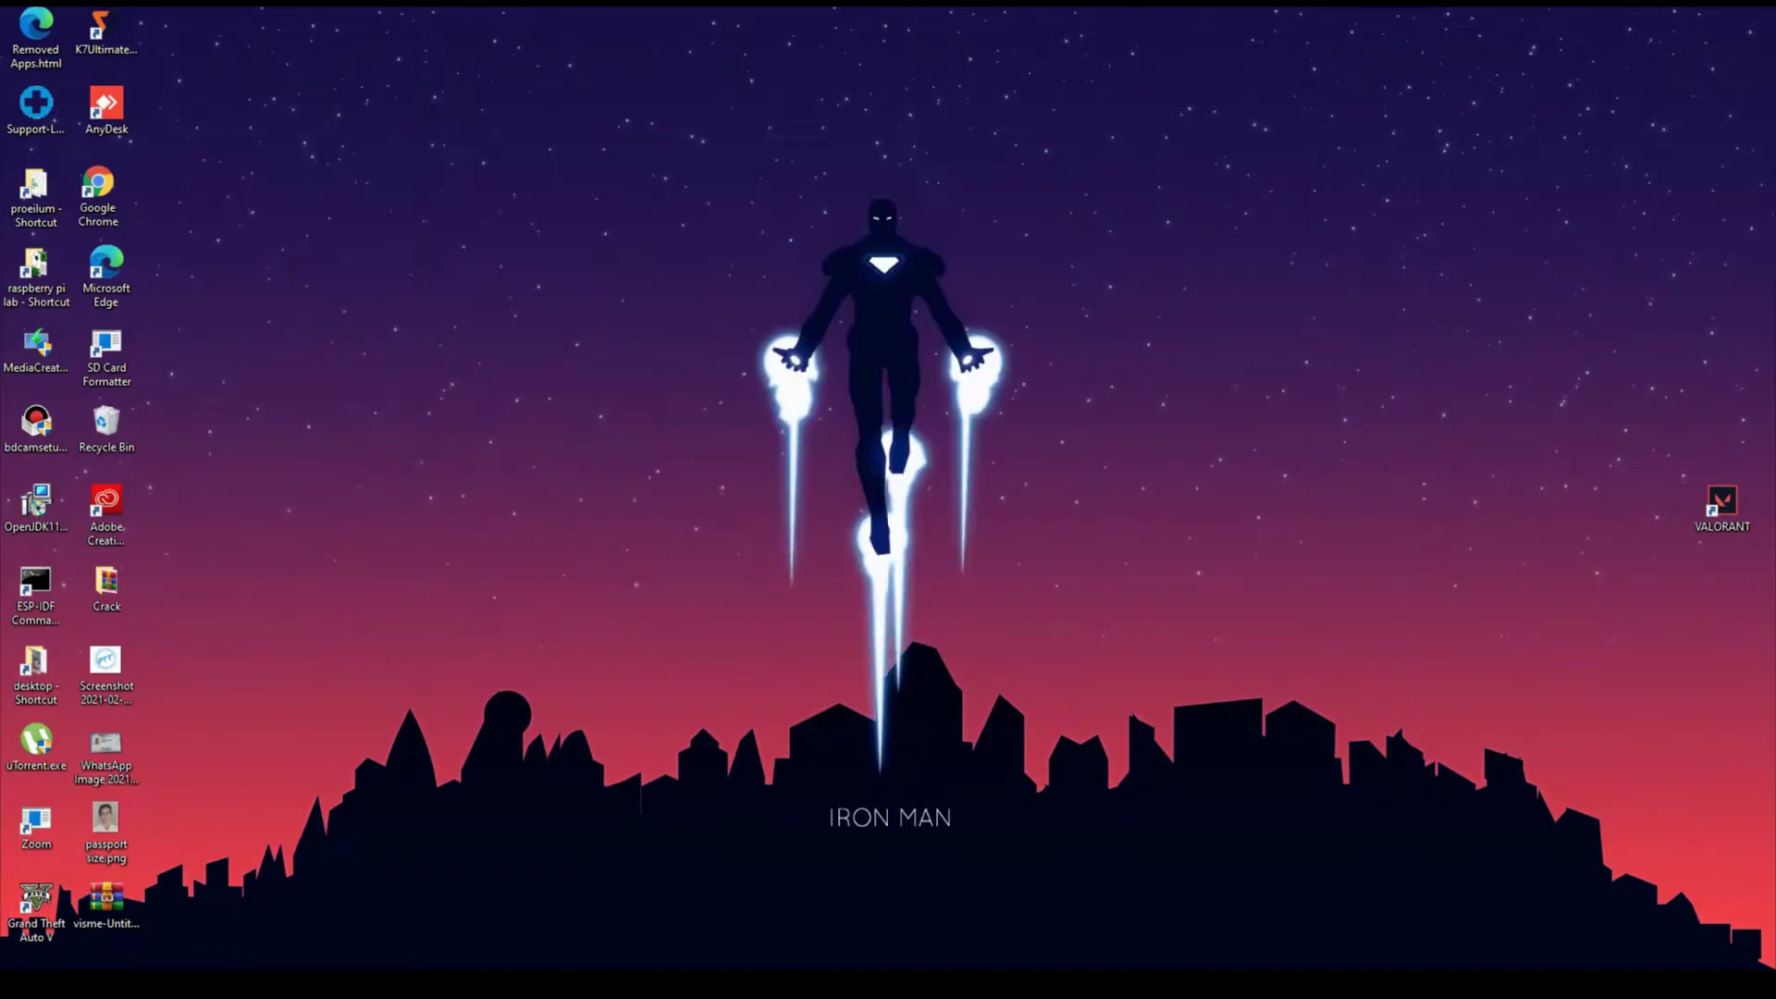
# Start PuTTY, connect to 169.254.77.118, and accept the Pi's host key
pyautogui.press('super')
pyautogui.write('pu')
pyautogui.press('Return')
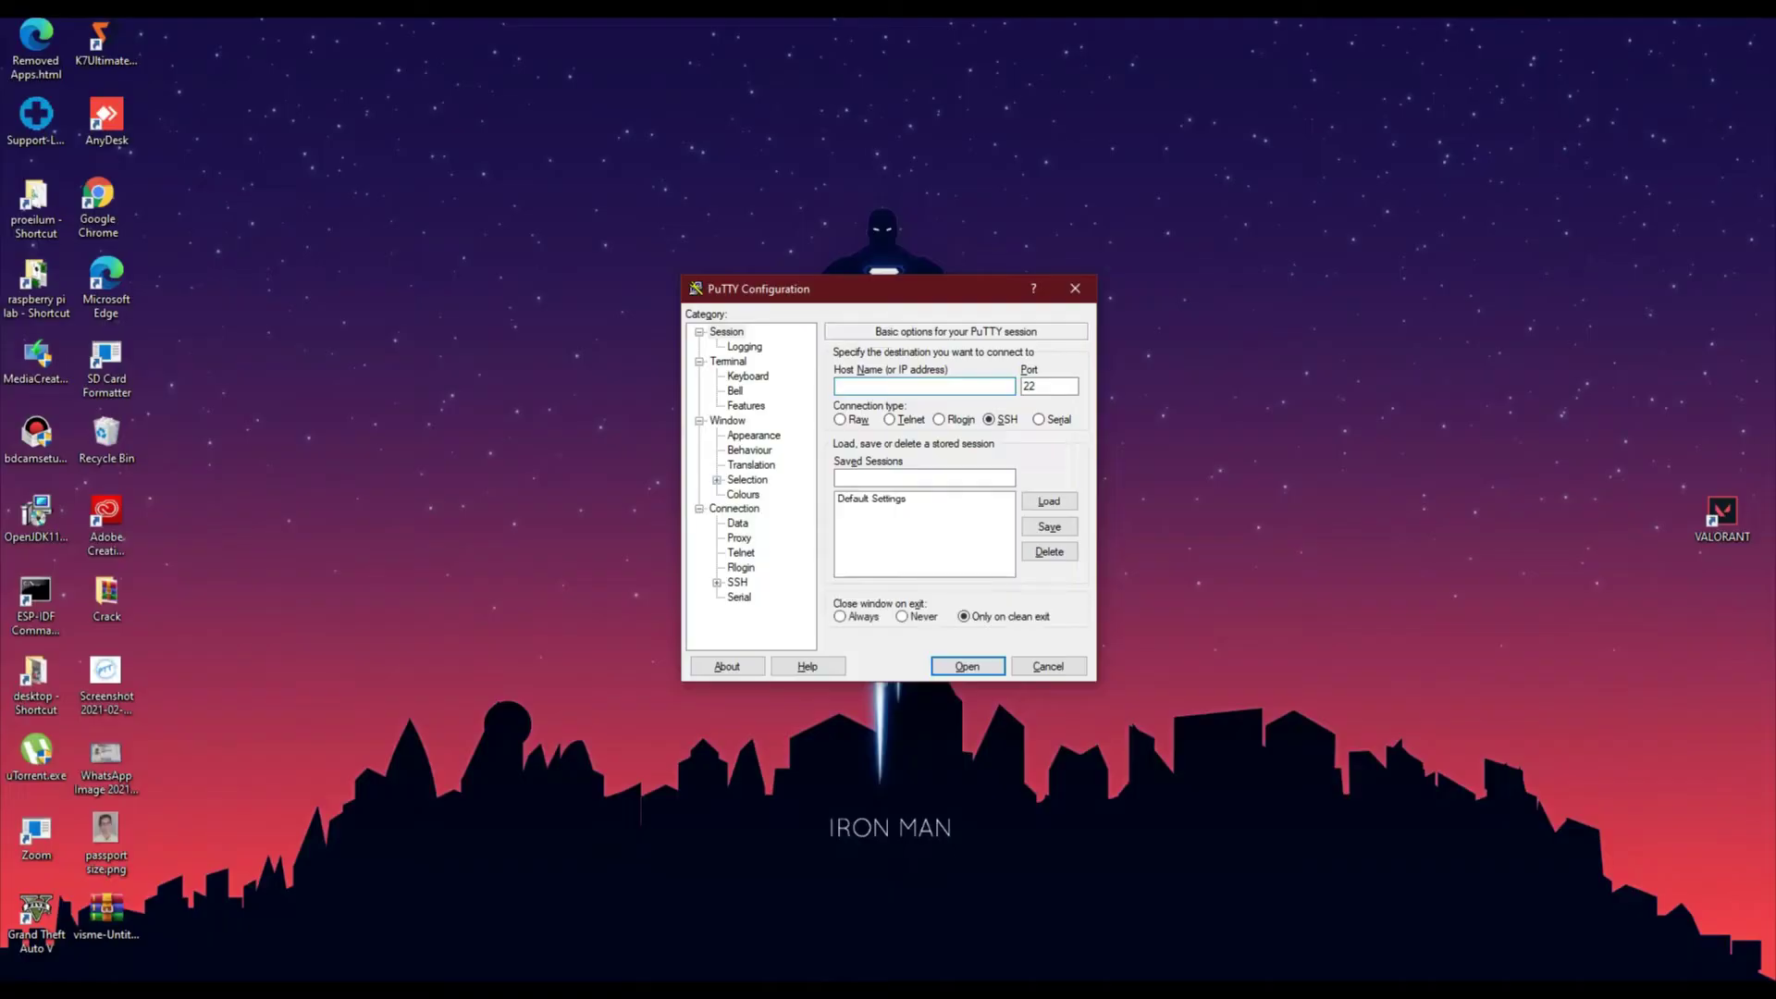
pyautogui.hotkey('ctrl', 'v')
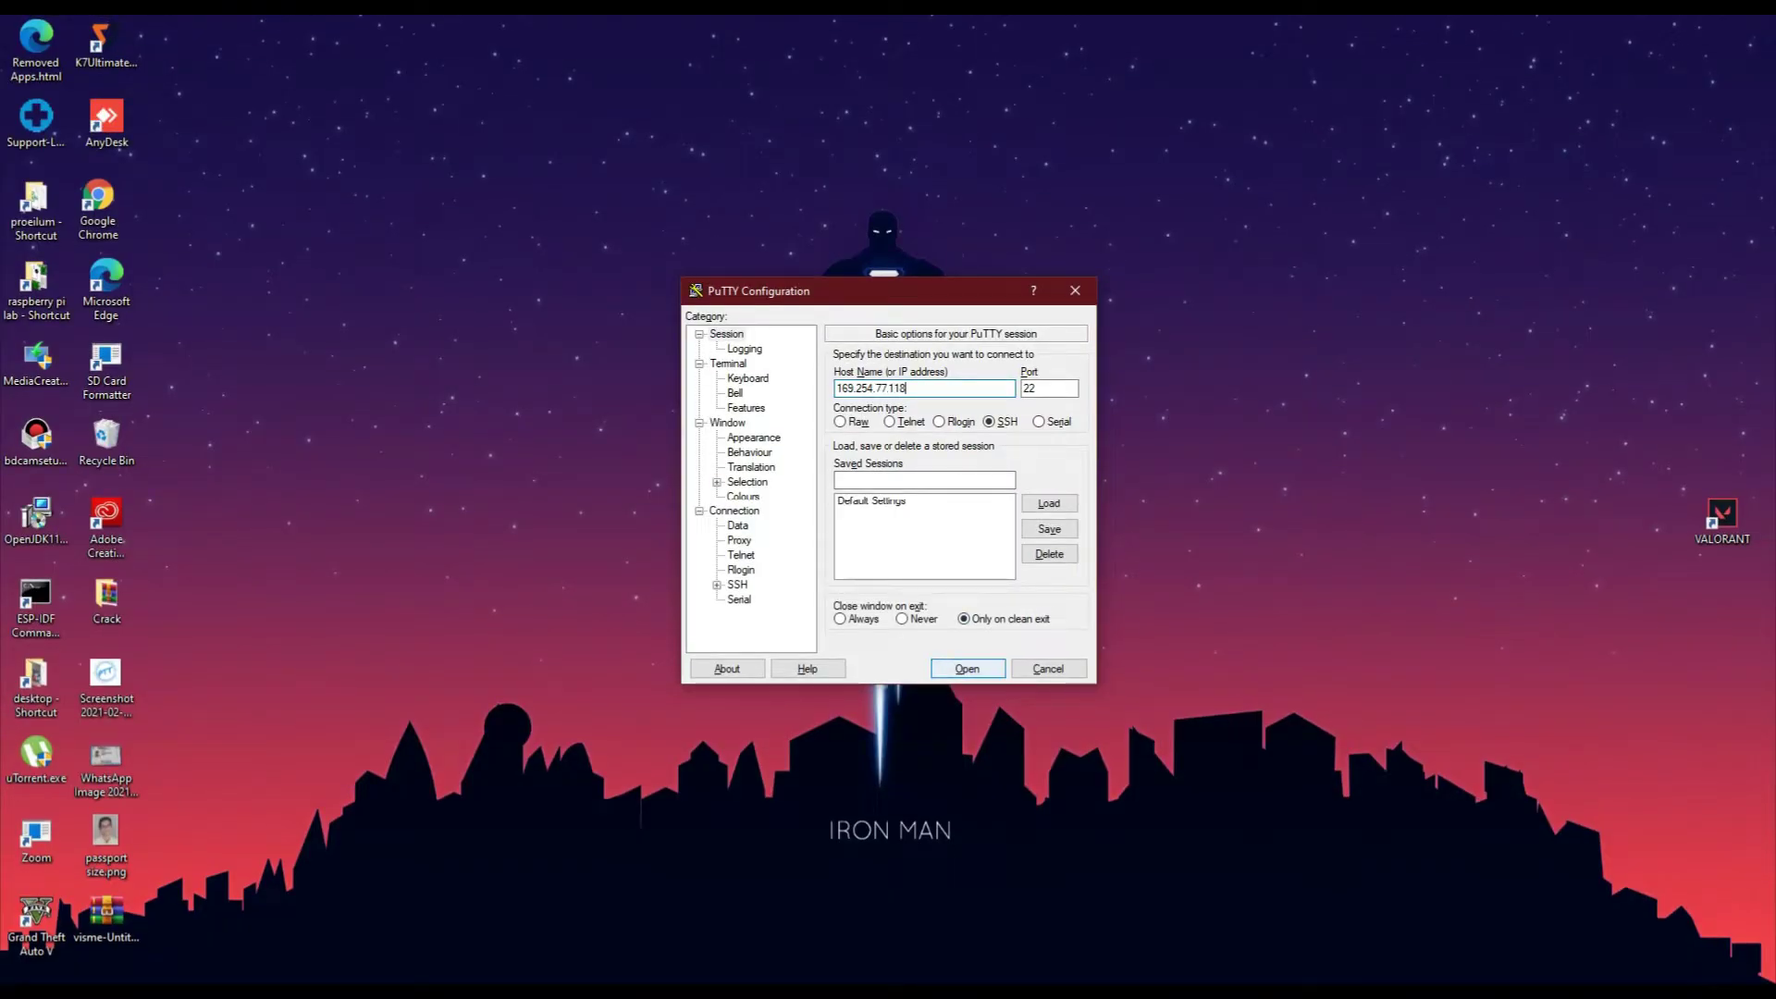
pyautogui.press('Return')
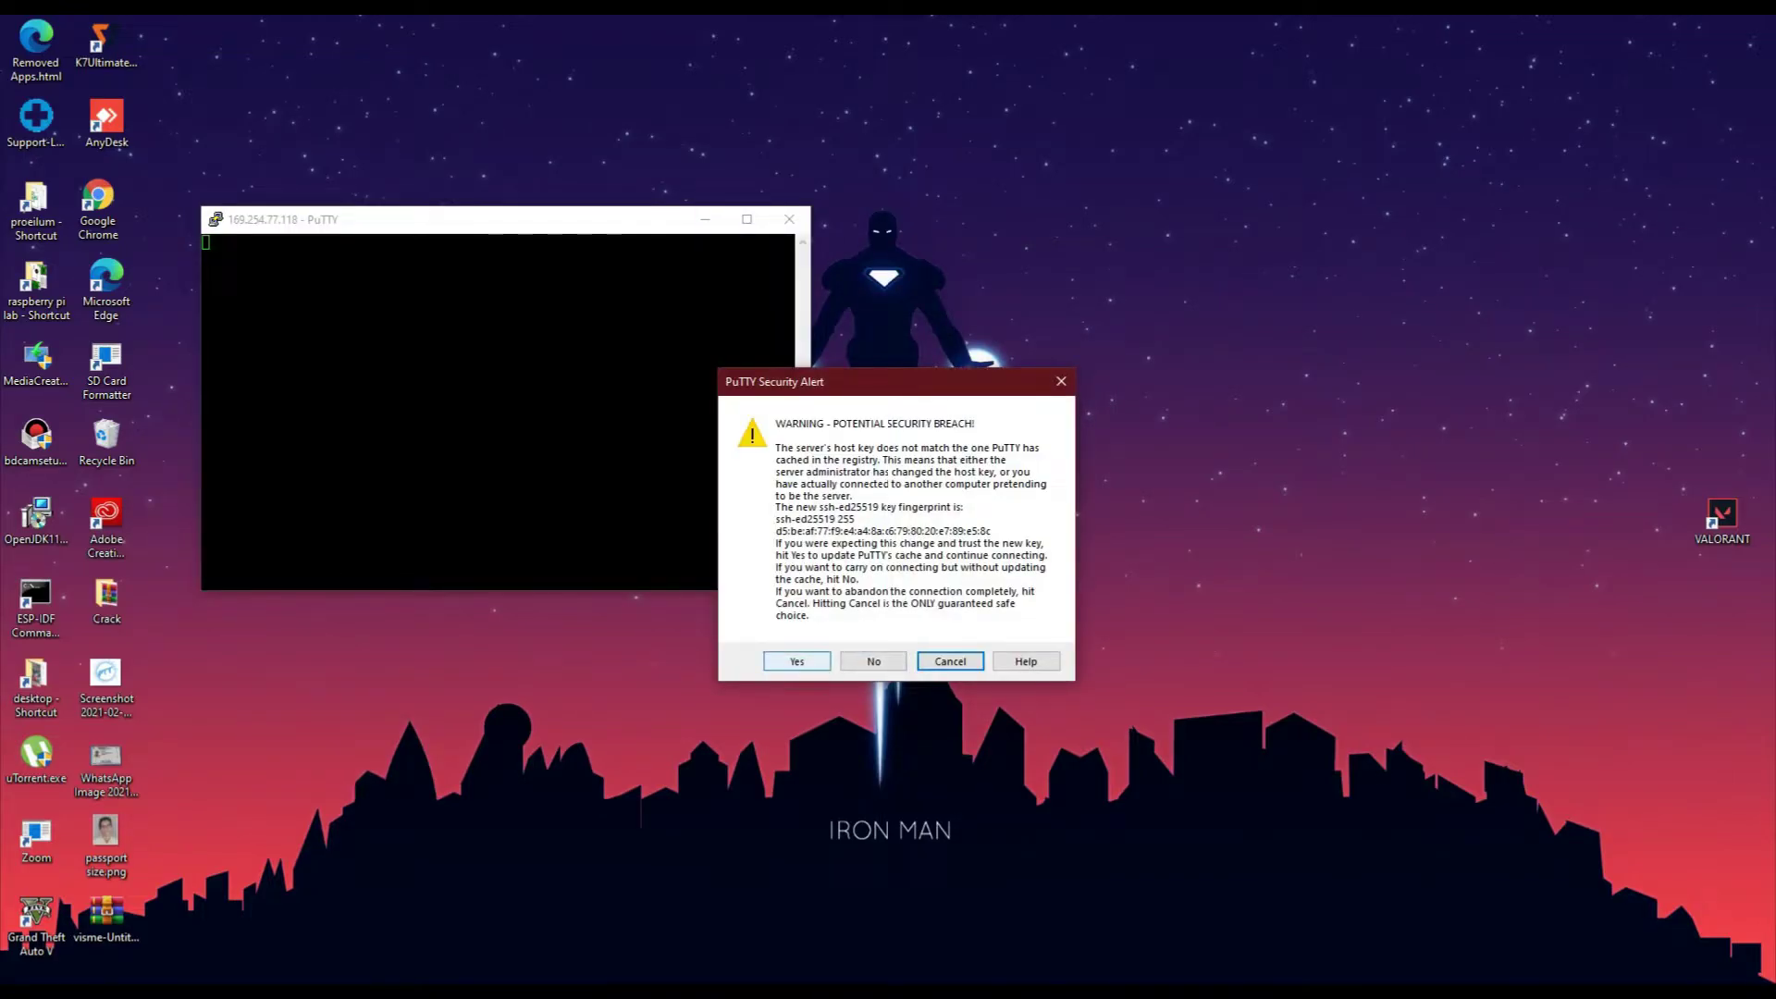
pyautogui.click(796, 661)
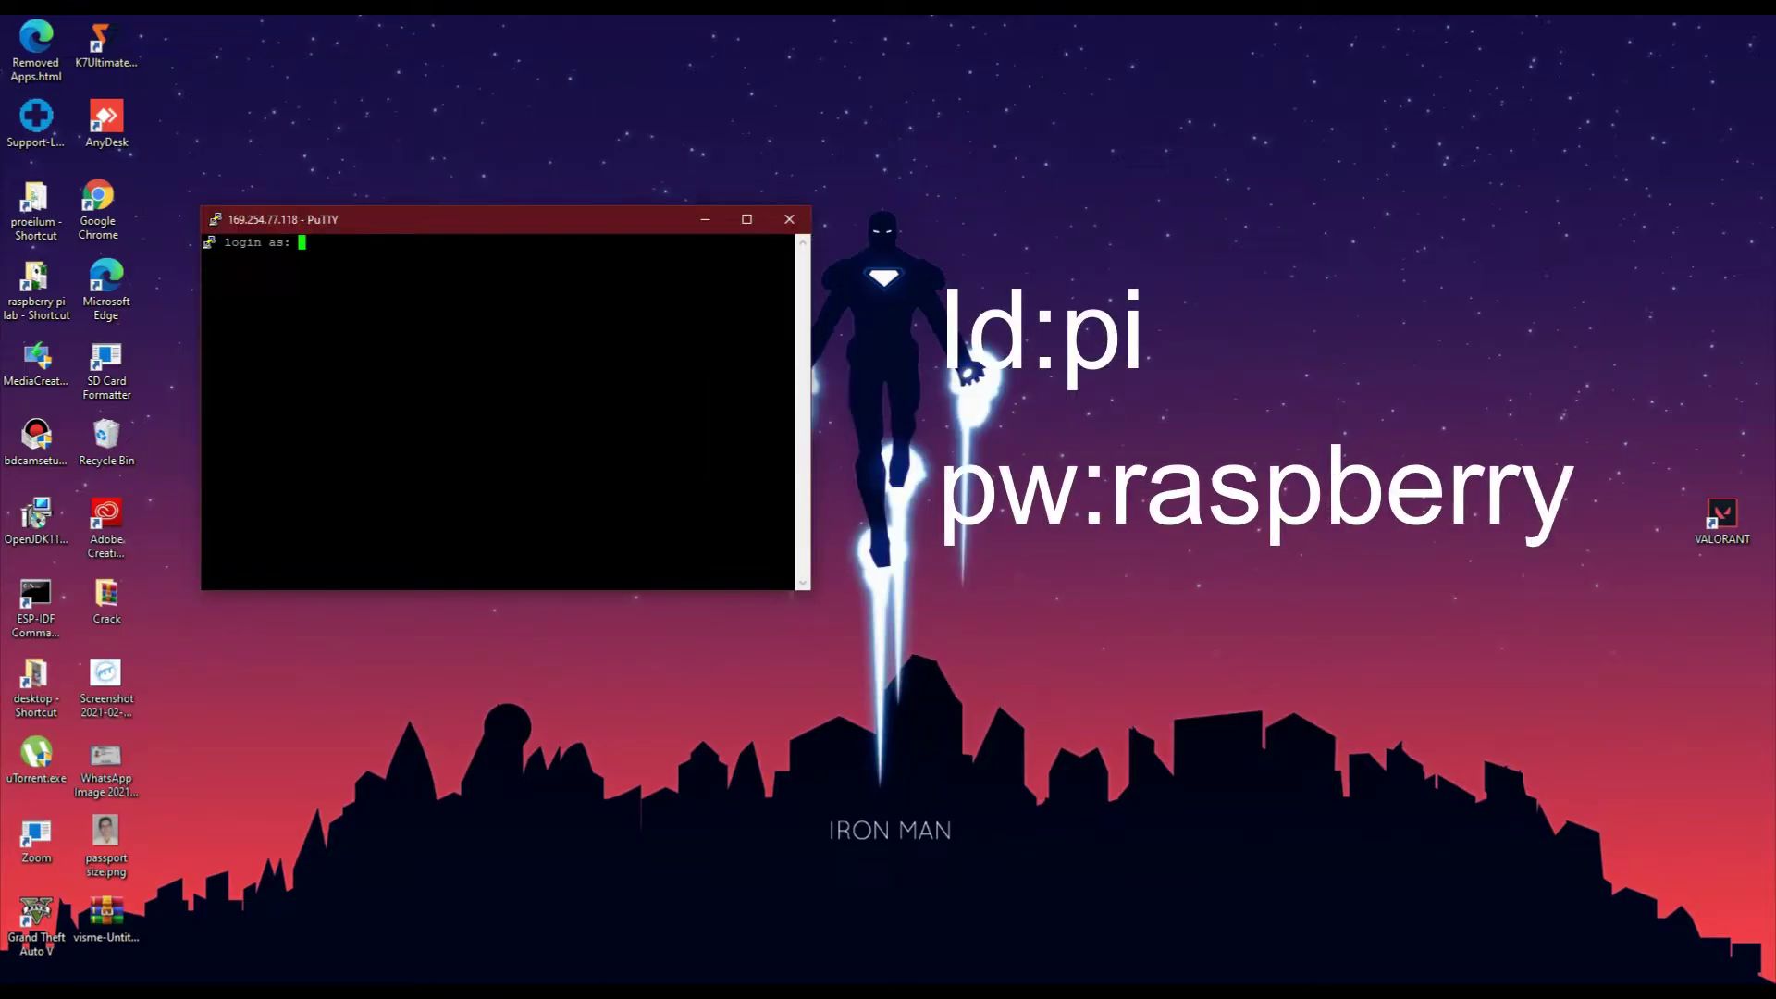
# Log in to the Pi with the default username and password
pyautogui.write('pi')
pyautogui.press('Return')
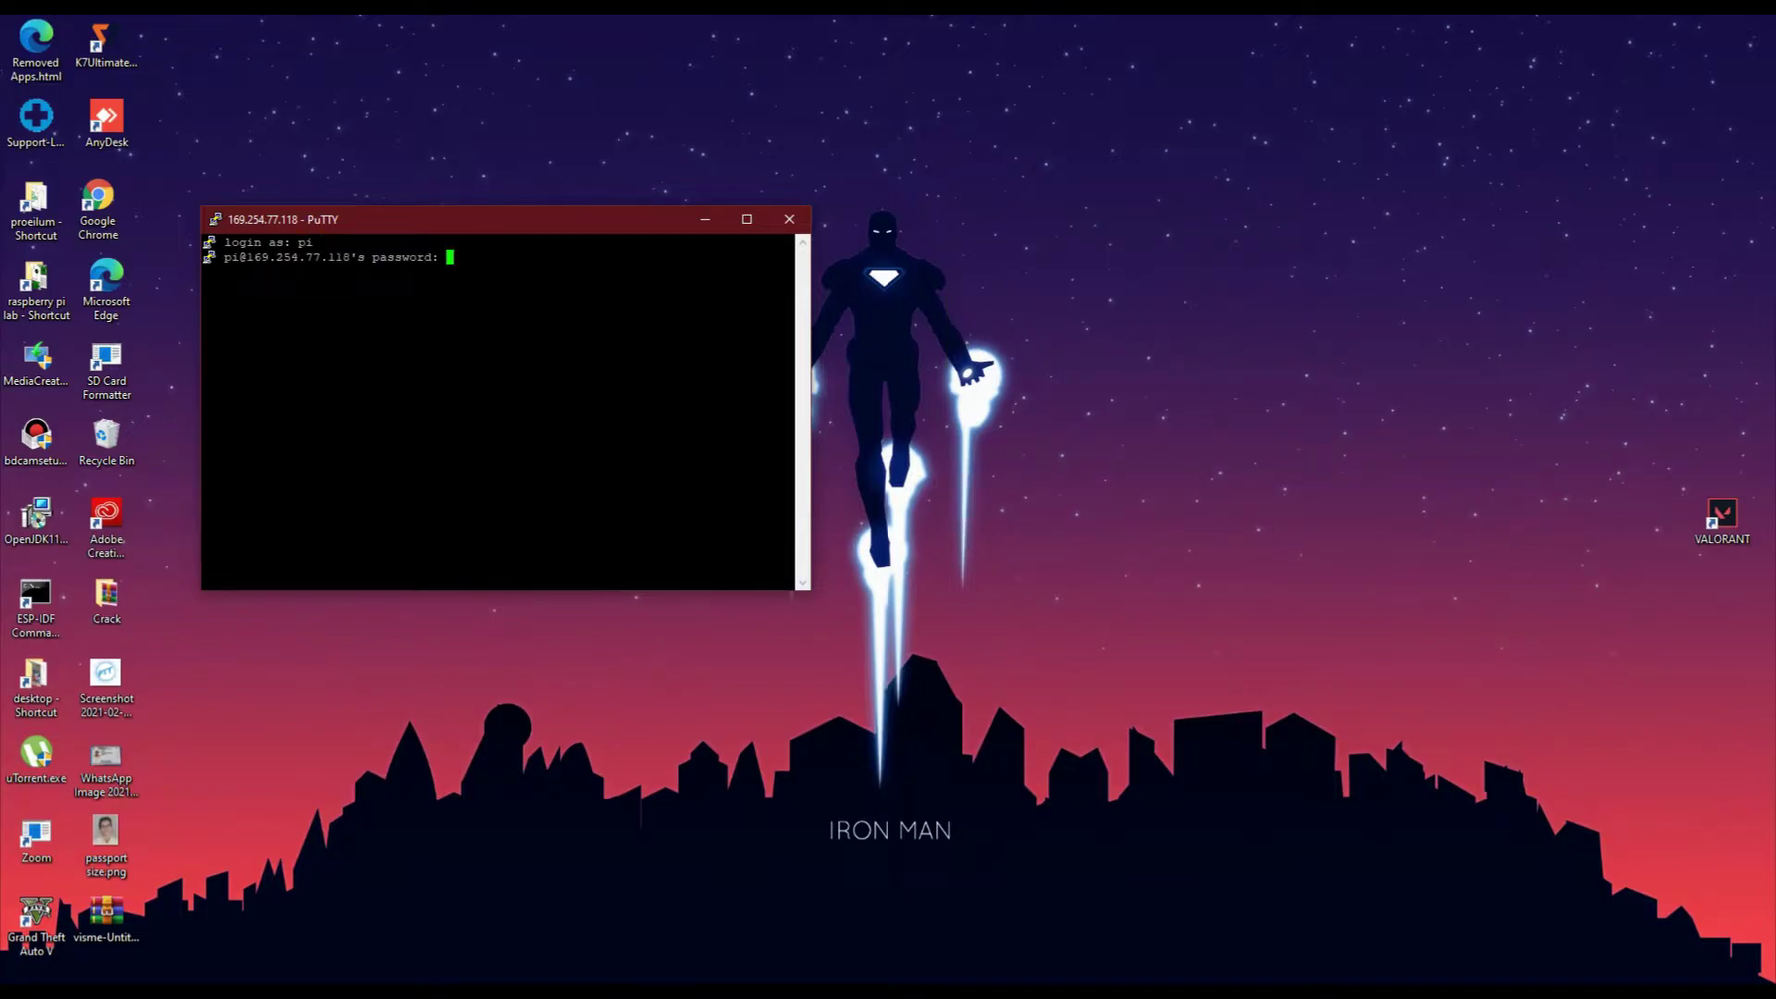
pyautogui.write('raspberry')
pyautogui.press('Return')
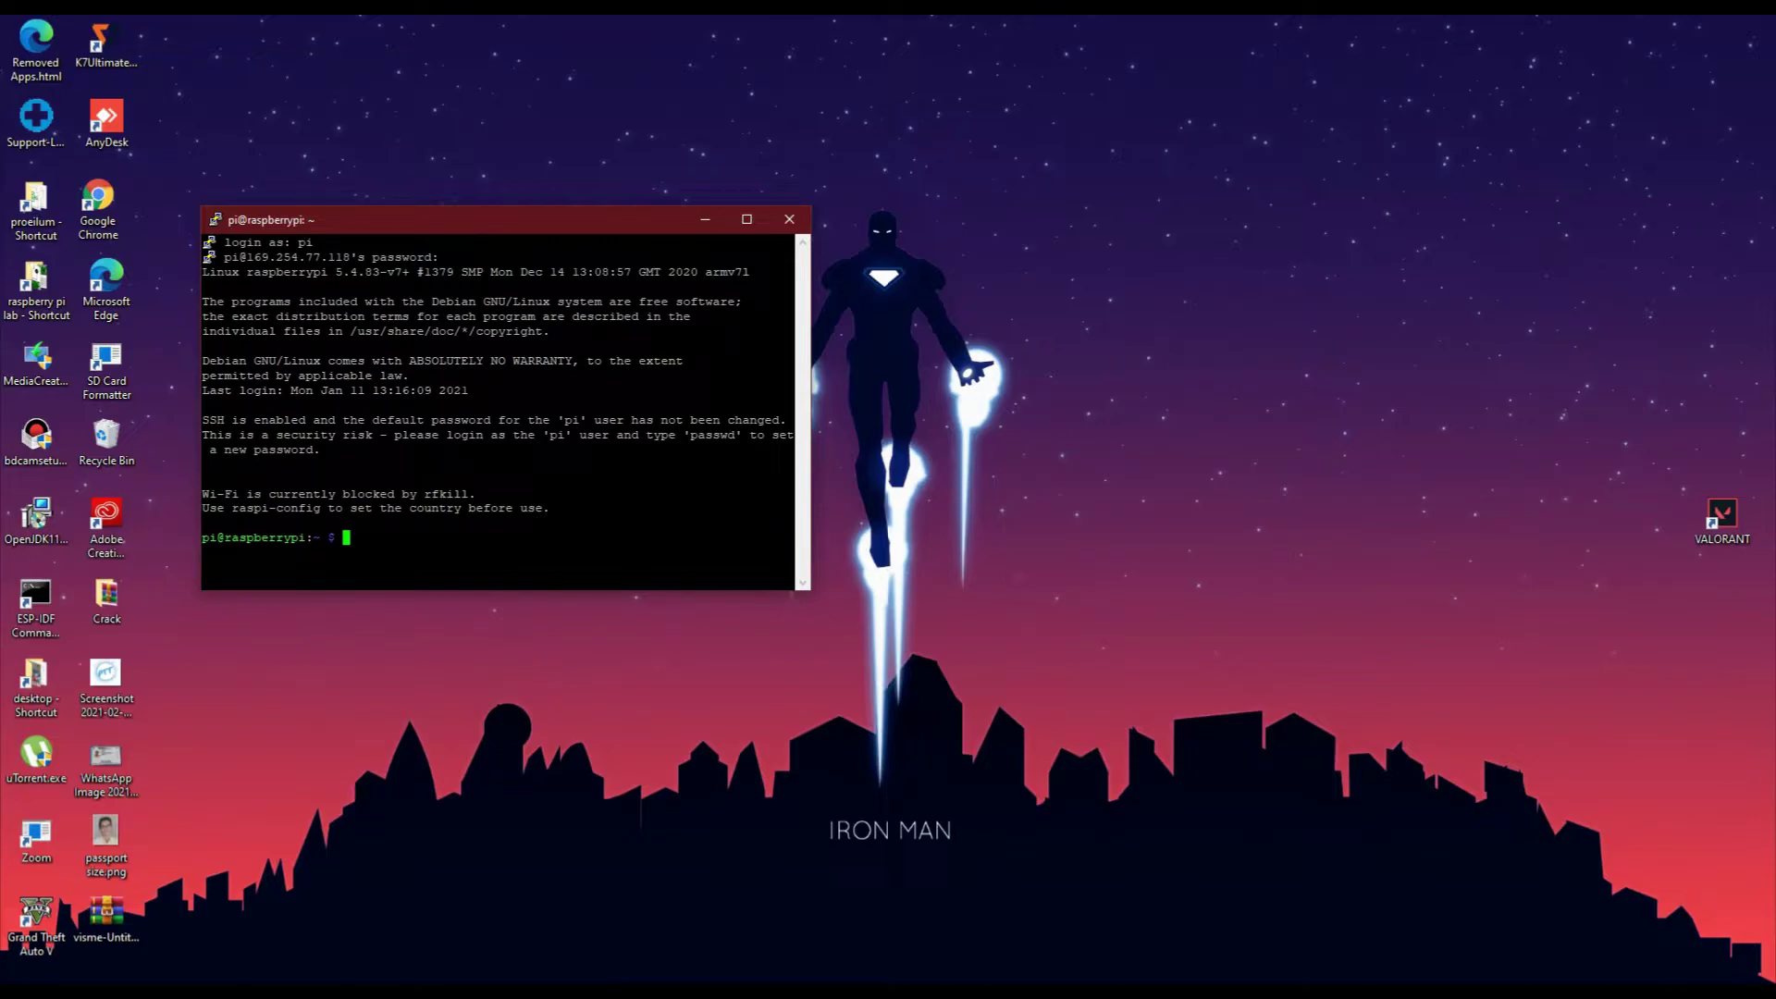
# Run sudo raspi-config, maximize the PuTTY window, and move to Display Options
pyautogui.write('sudo raspi-')
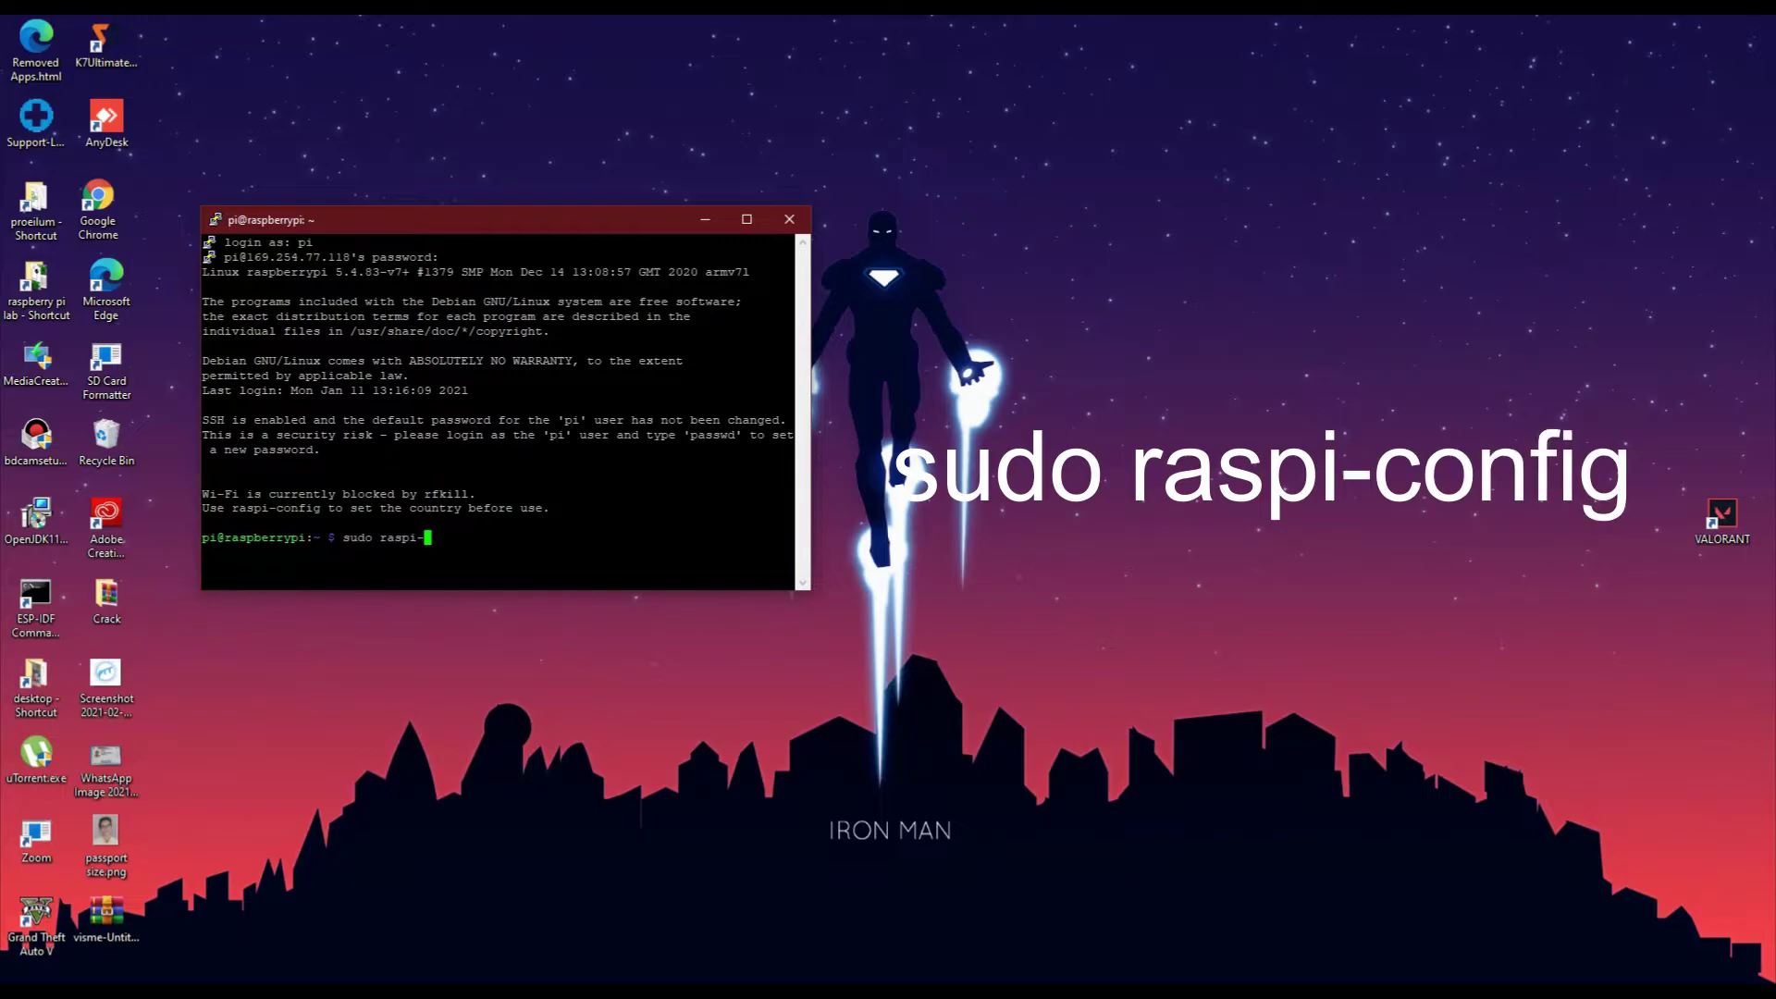
pyautogui.write('config')
pyautogui.press('Return')
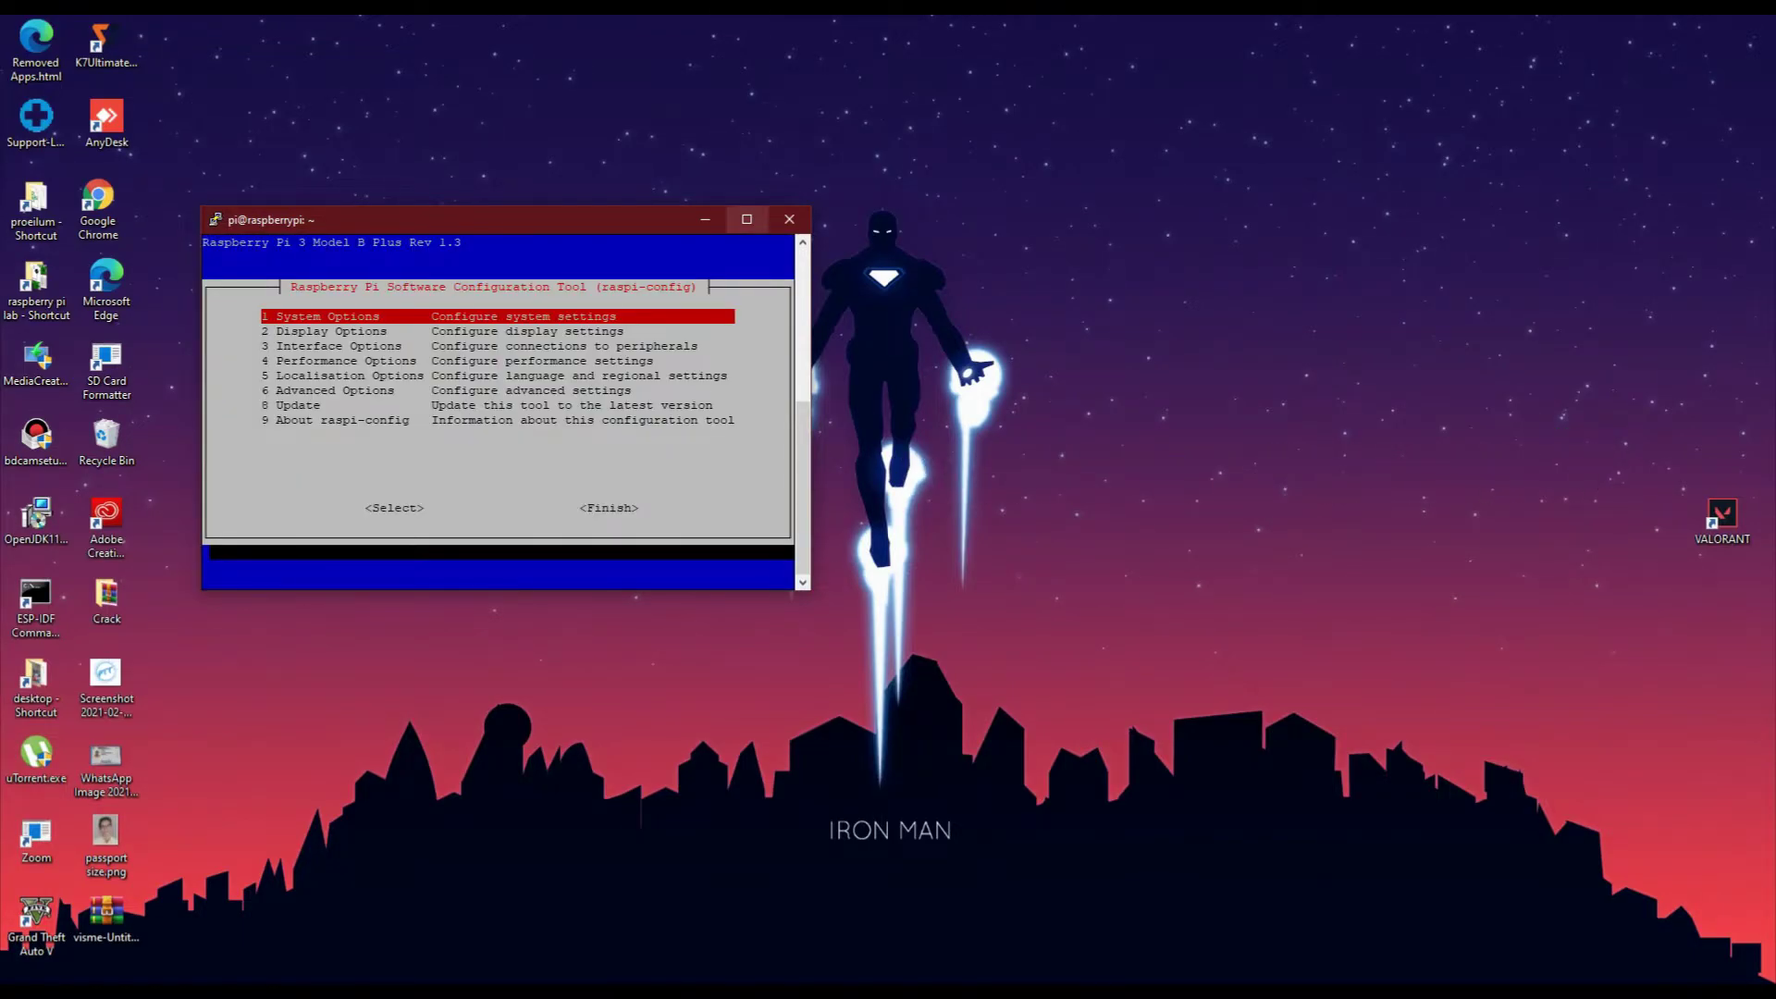
pyautogui.click(747, 220)
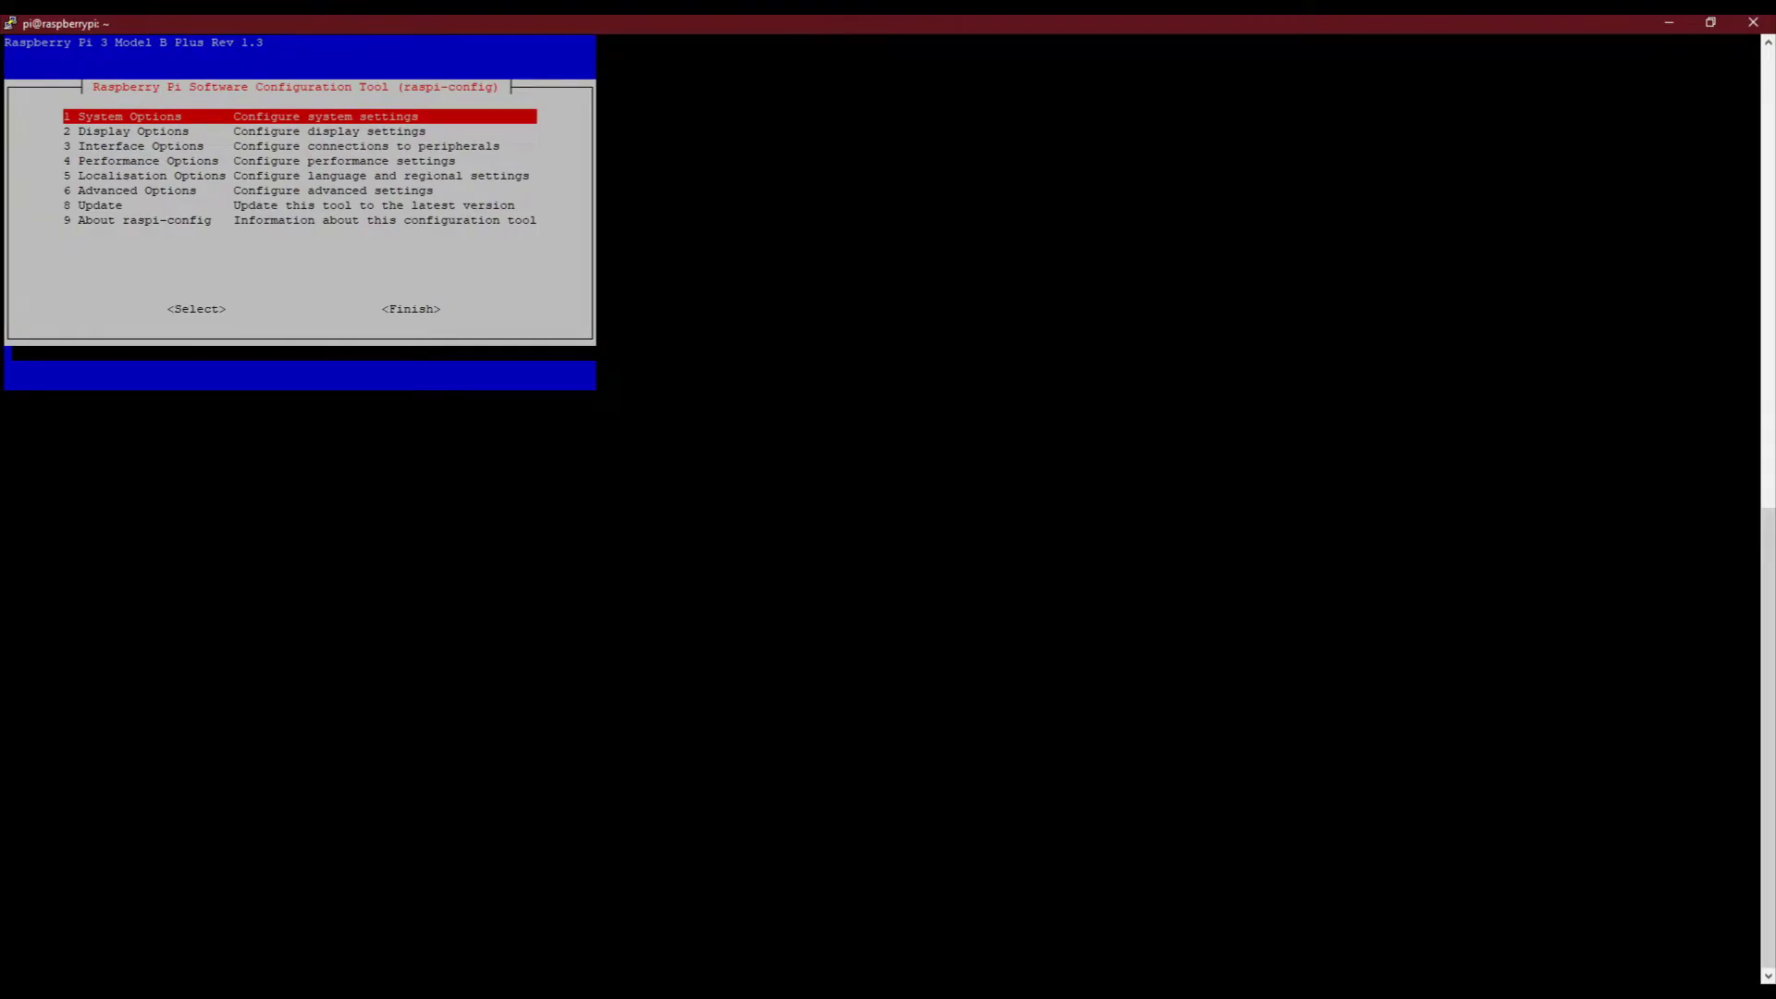
pyautogui.press('Down')
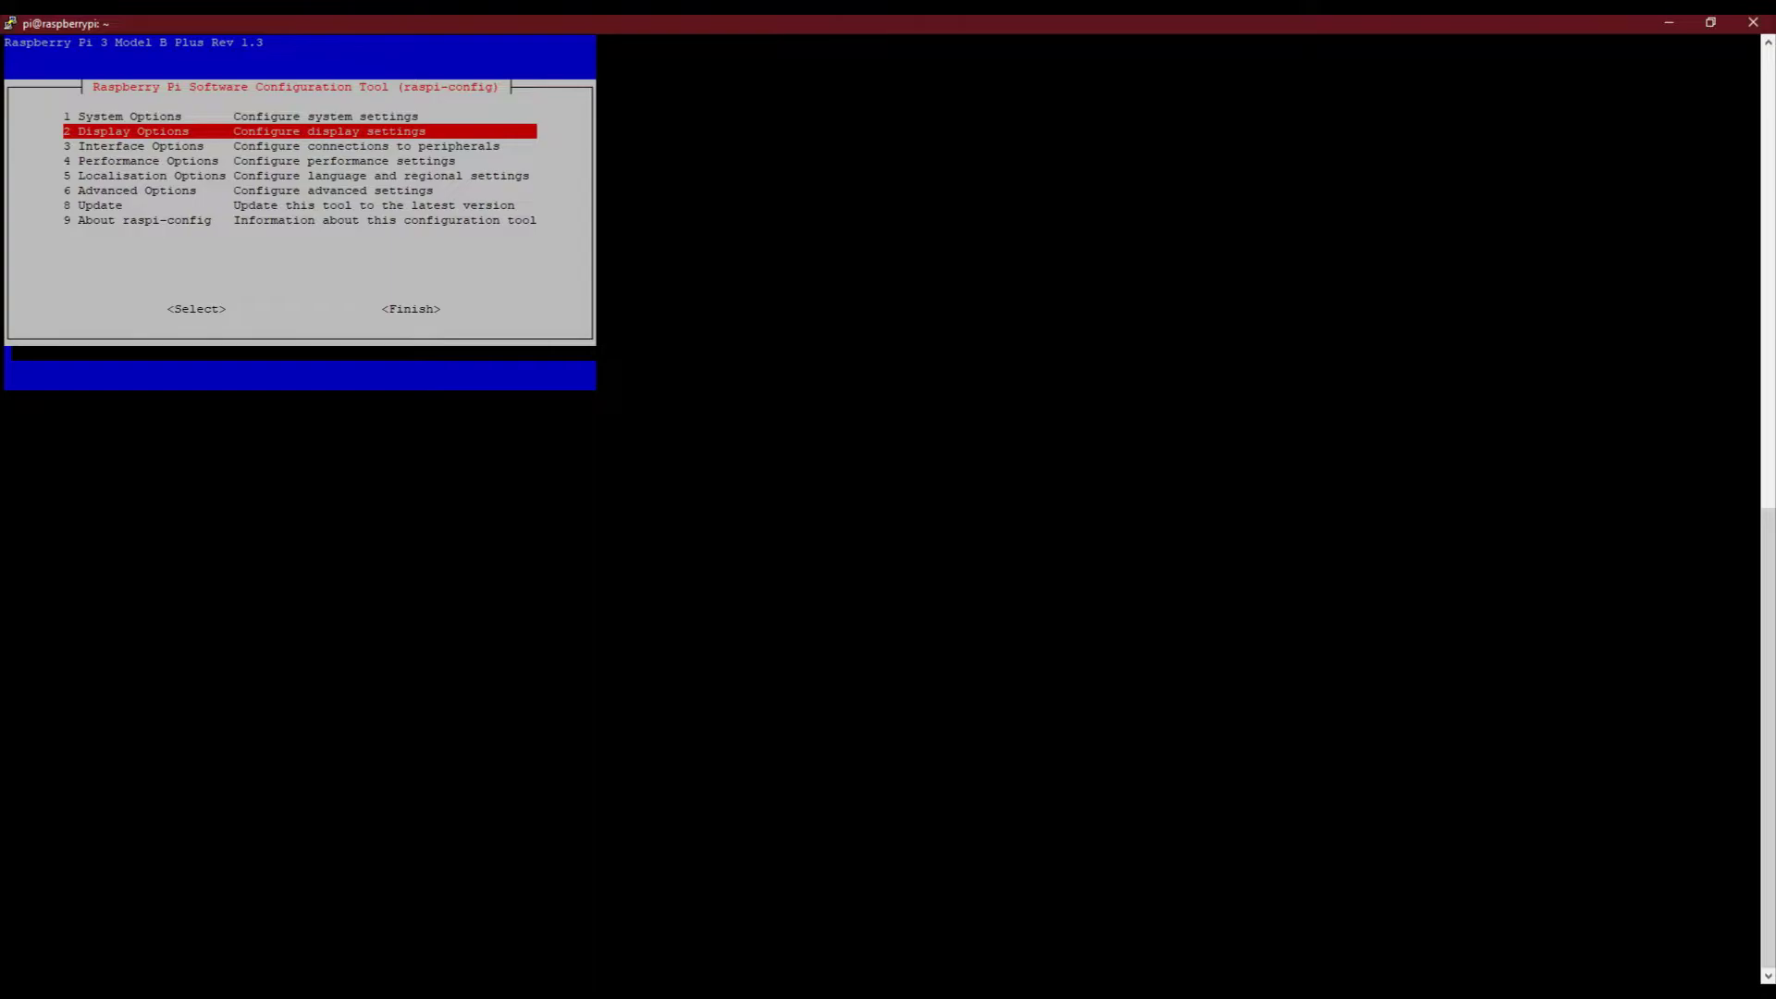
# Set the Pi's display resolution to DMT Mode 82, 1920x1080 at 60Hz
pyautogui.press('Return')
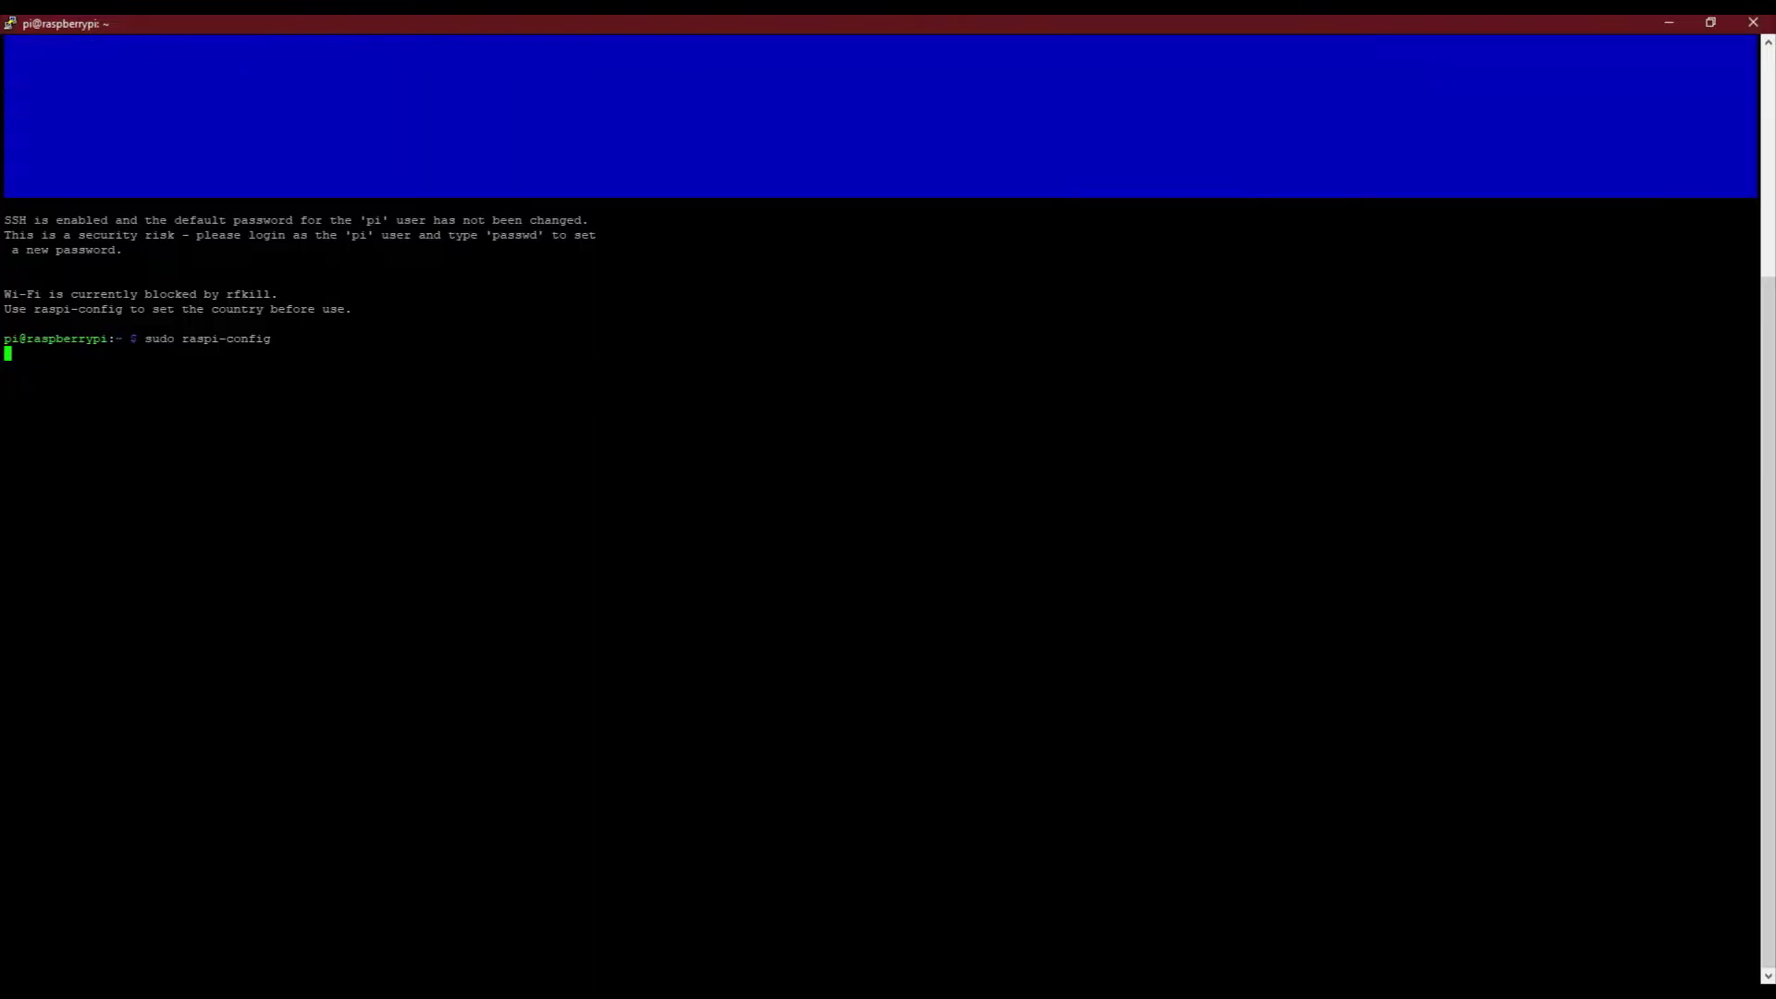
pyautogui.press('Return')
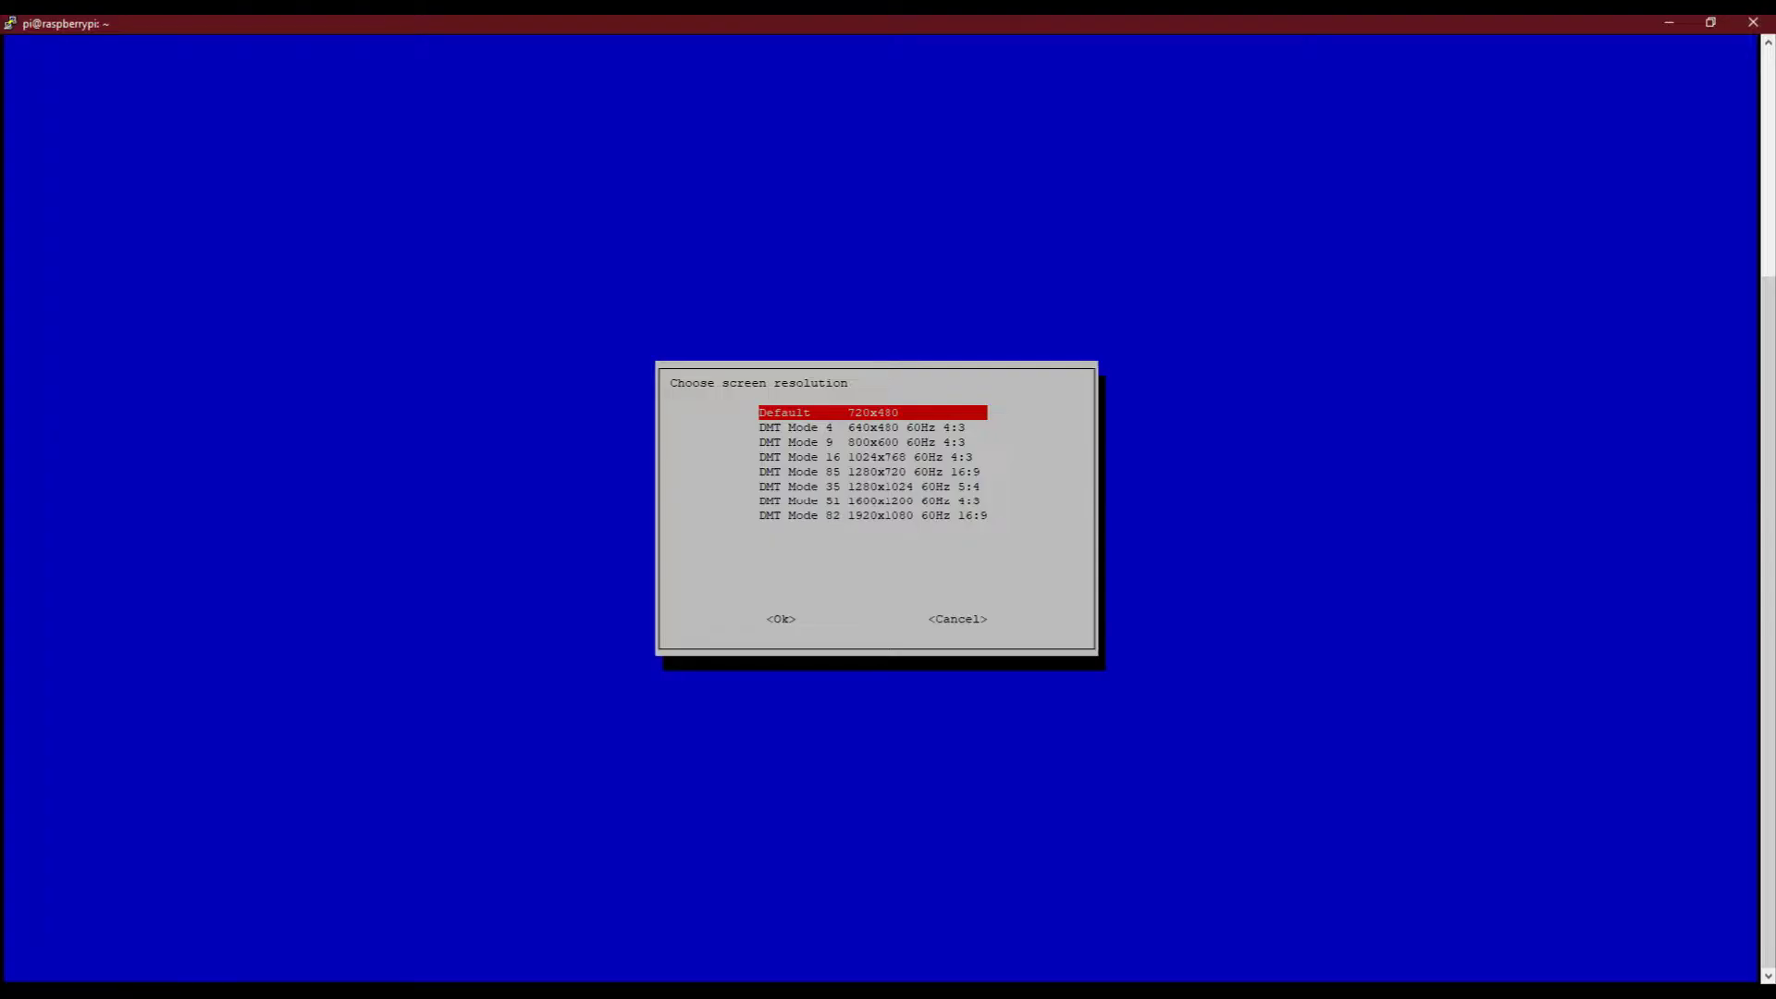
pyautogui.press('Down')
pyautogui.press('Down')
pyautogui.press('Down')
pyautogui.press('Down')
pyautogui.press('Down')
pyautogui.press('Down')
pyautogui.press('Down')
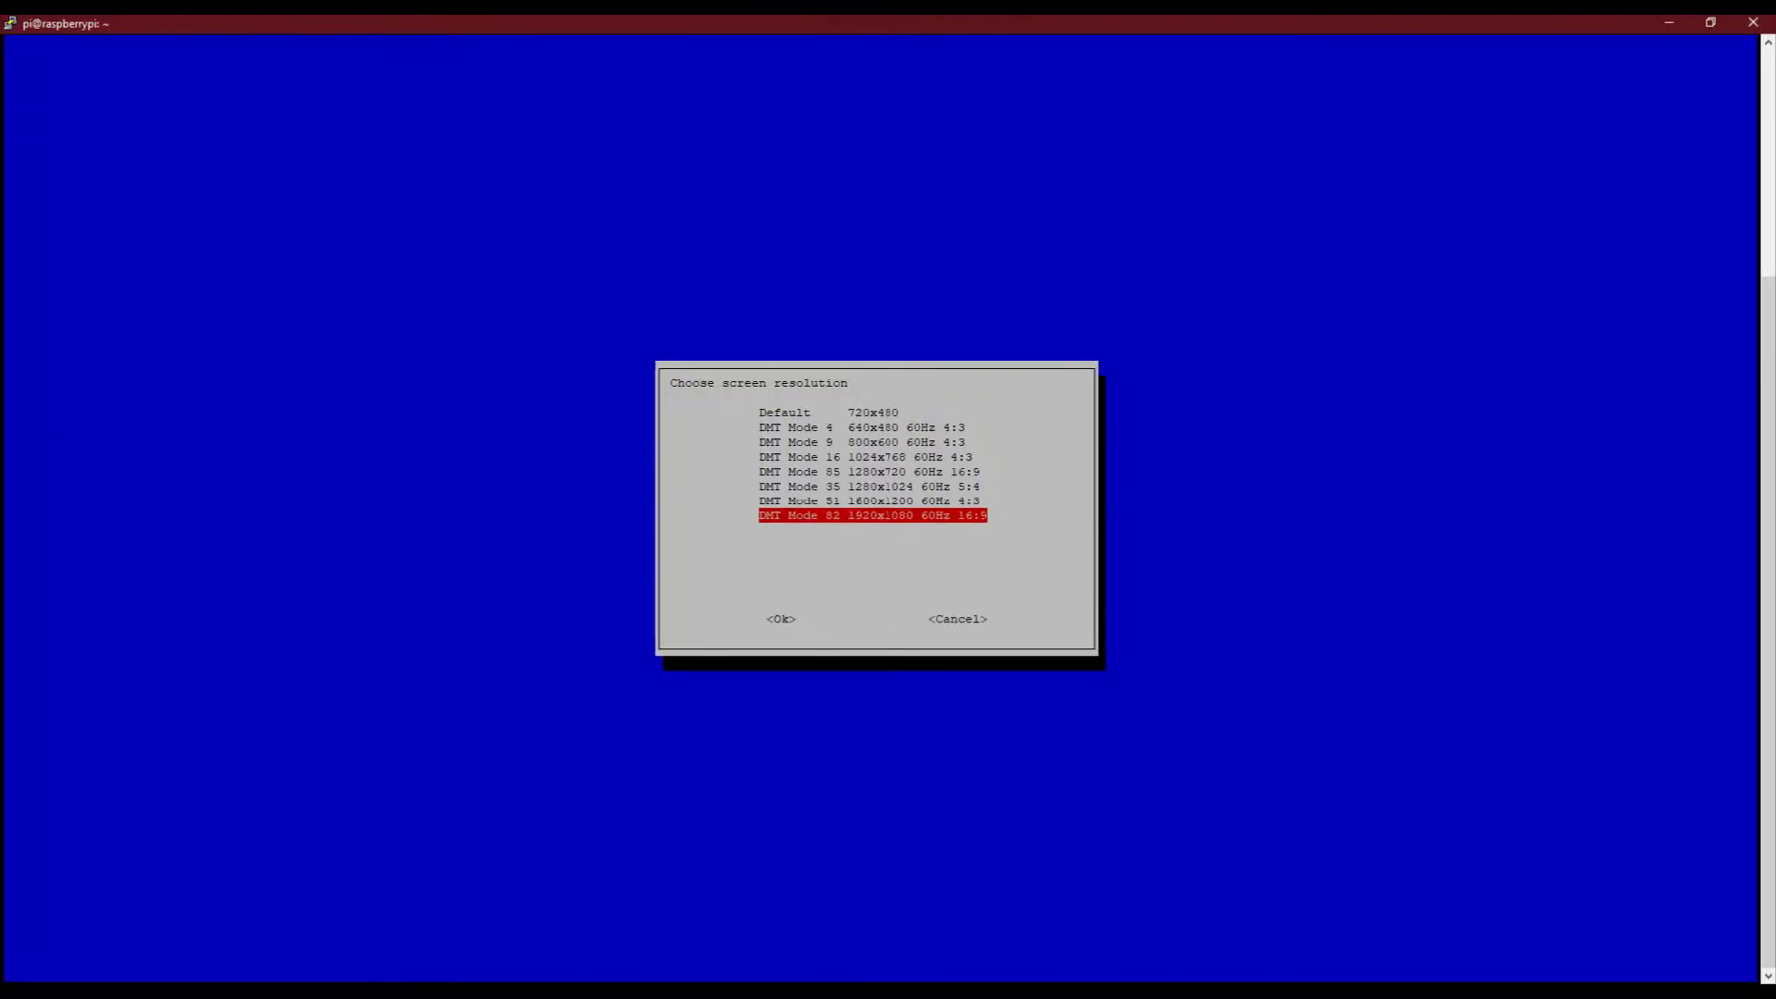
pyautogui.press('Return')
pyautogui.press('Return')
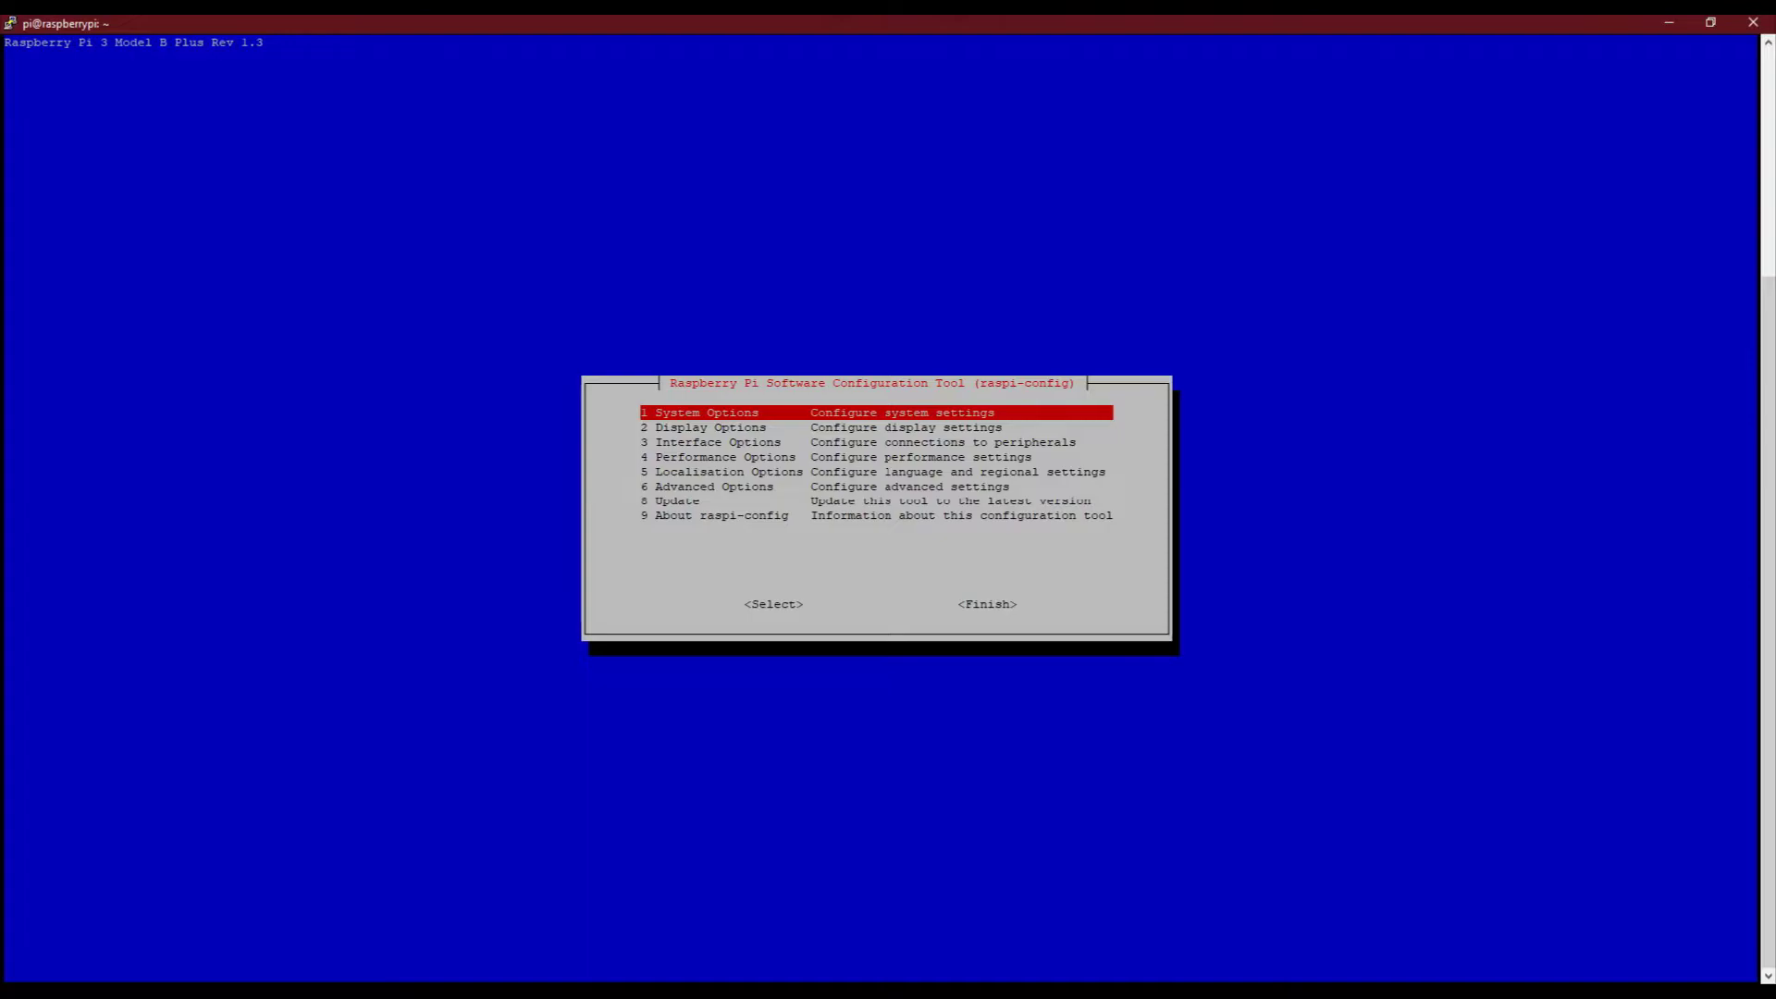
# Set the Wireless LAN country to IN India under System Options
pyautogui.press('Down')
pyautogui.press('Down')
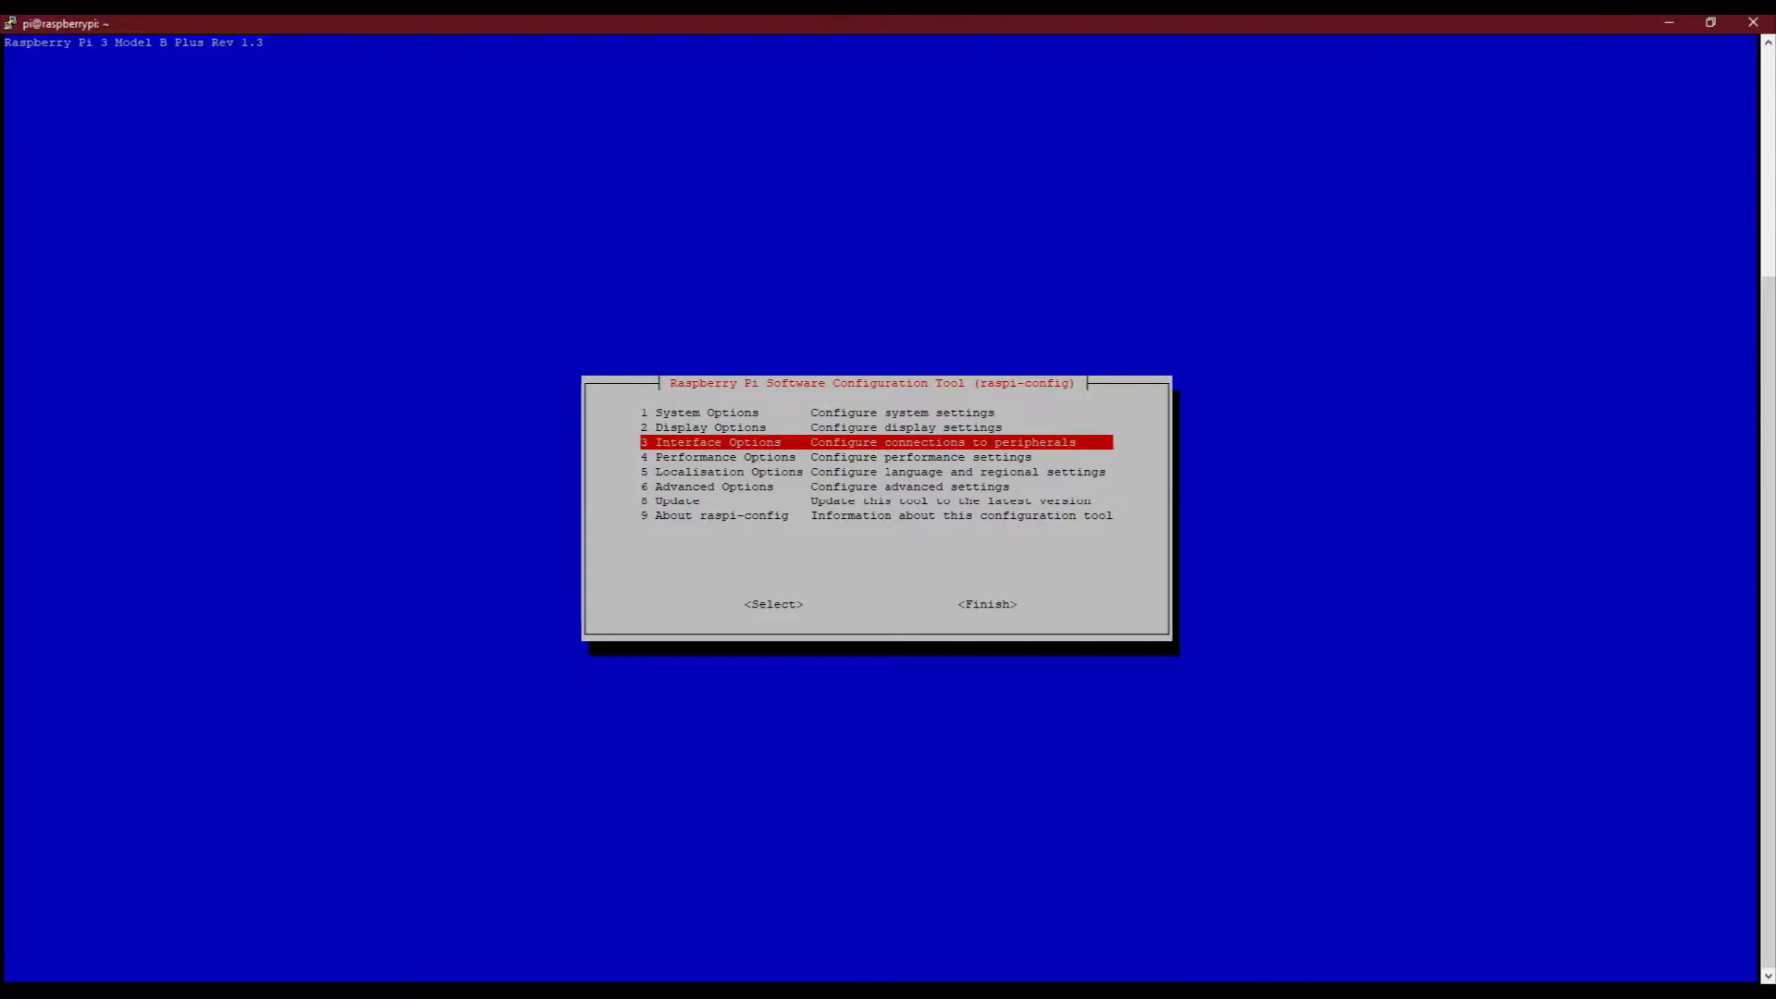
pyautogui.press('Up')
pyautogui.press('Up')
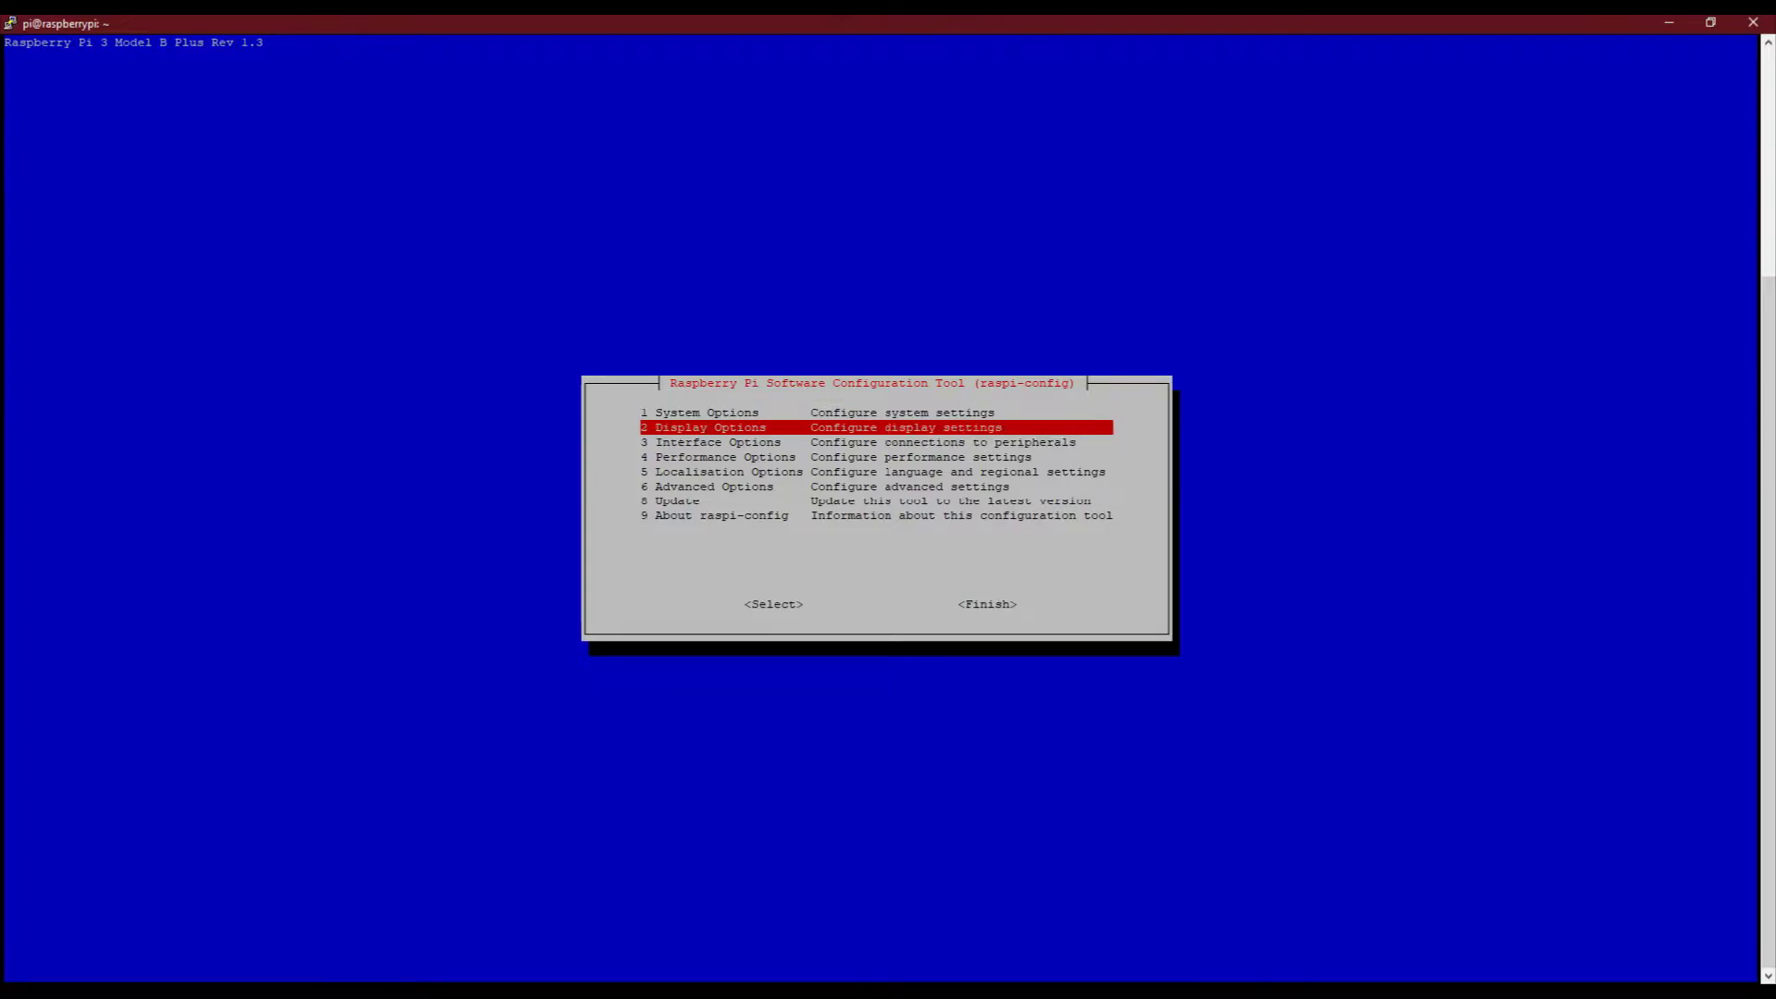
pyautogui.press('Return')
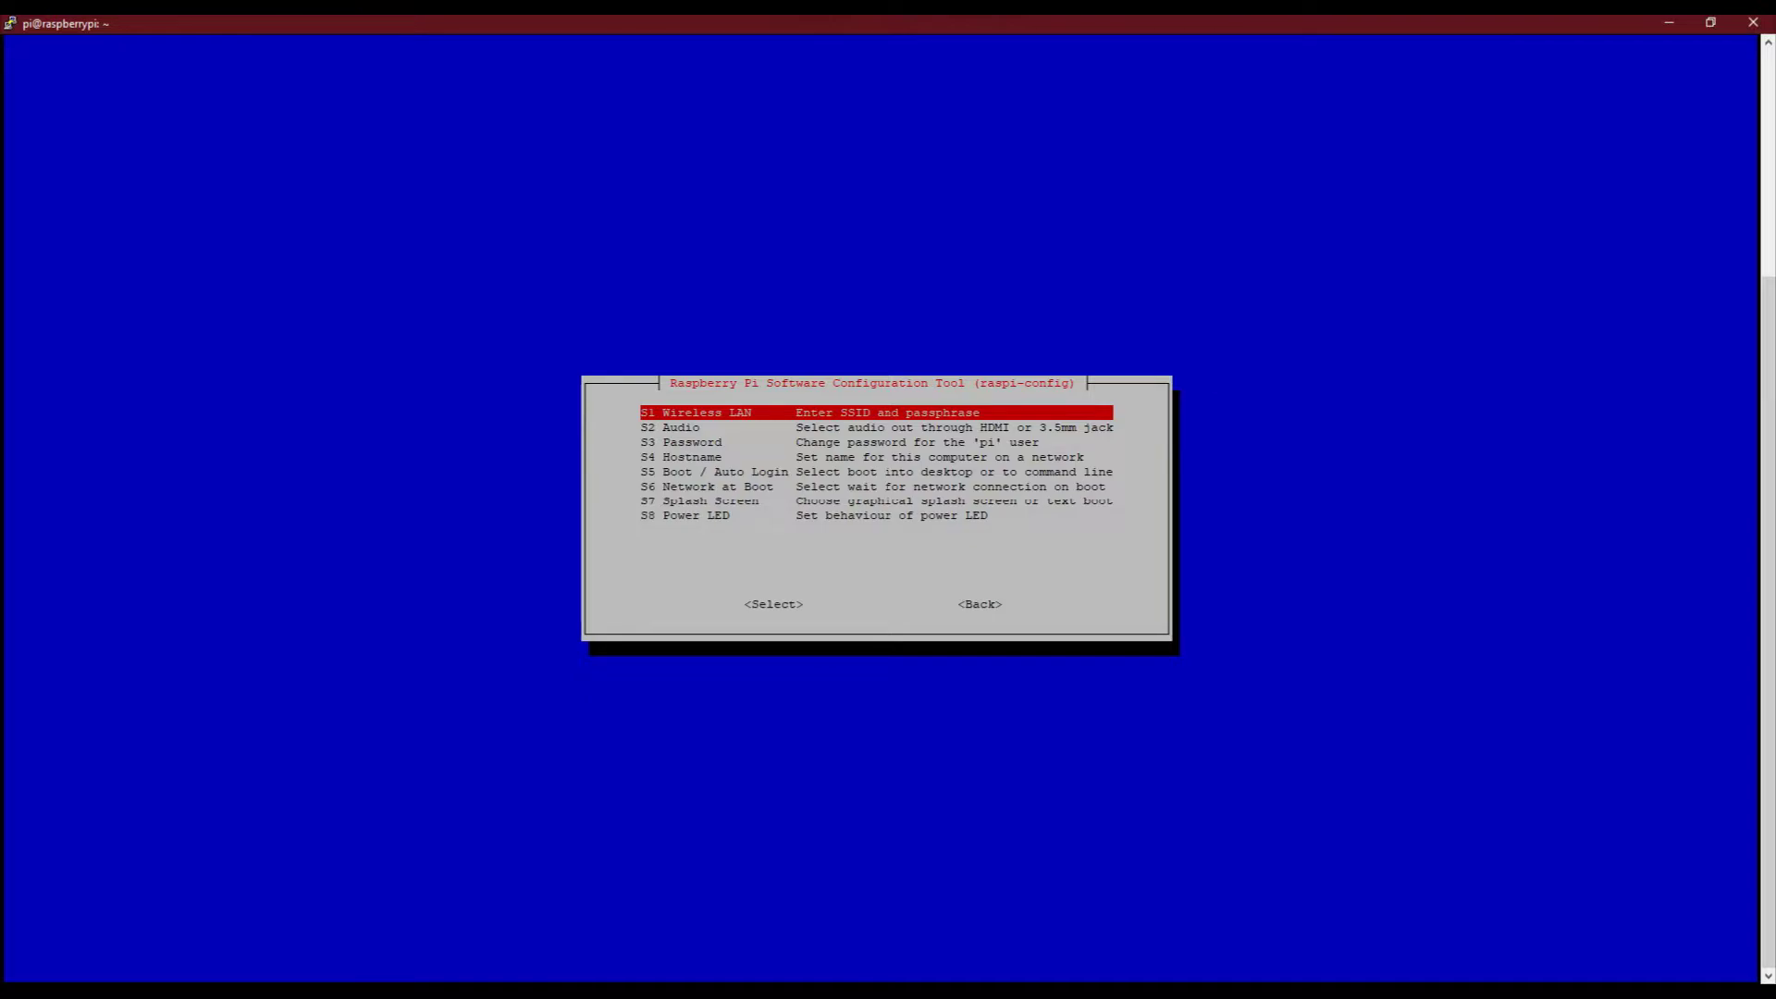
pyautogui.press('Return')
pyautogui.press('i')
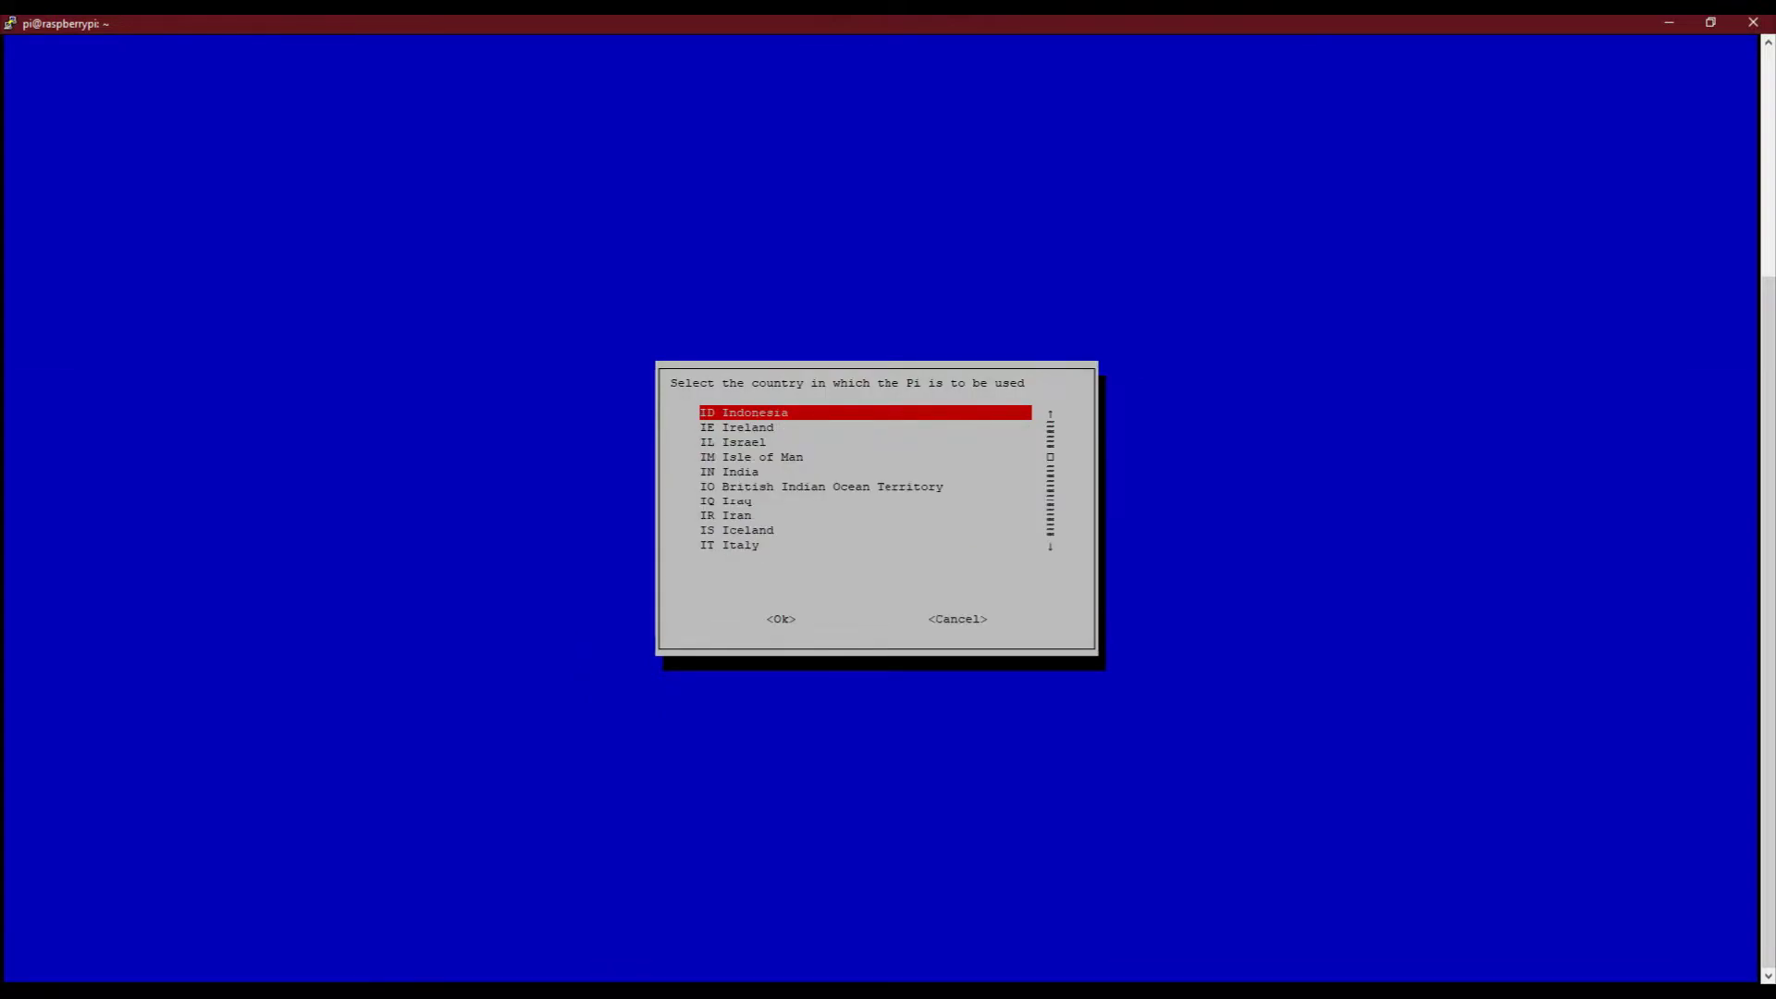
pyautogui.press('Down')
pyautogui.press('Down')
pyautogui.press('Down')
pyautogui.press('Down')
pyautogui.press('Return')
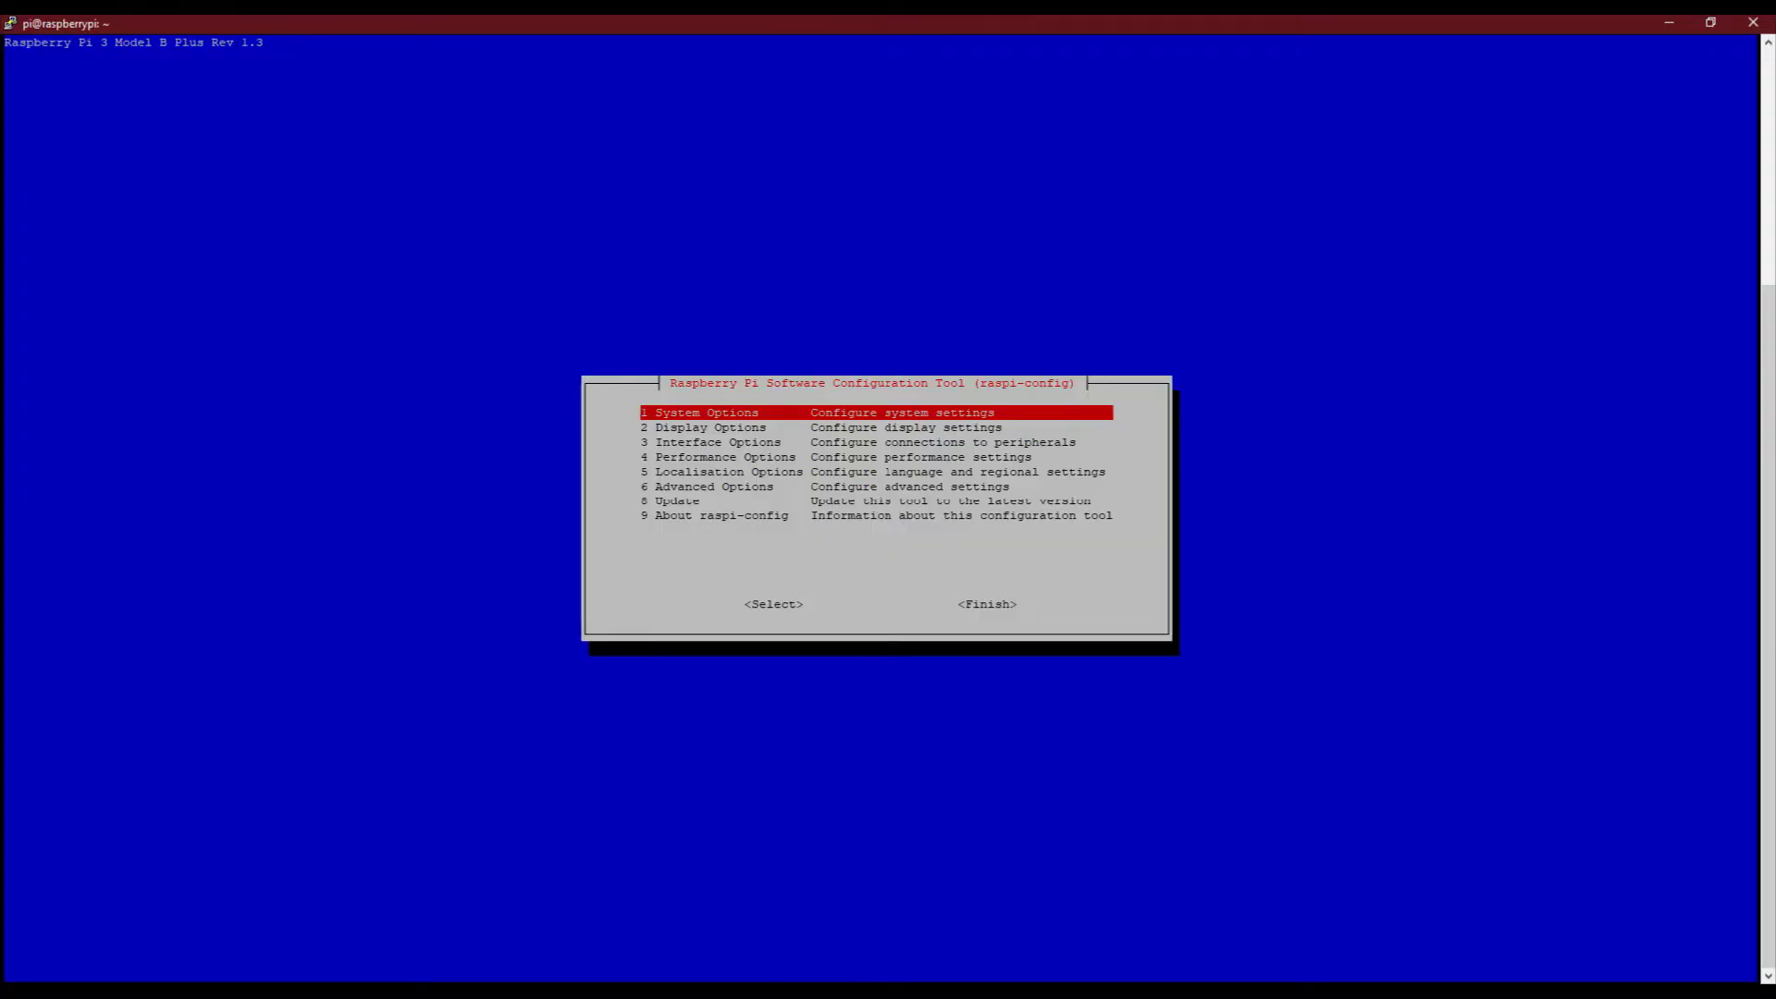
# Enable the SSH server under Interface Options
pyautogui.press('Down')
pyautogui.press('Down')
pyautogui.press('Return')
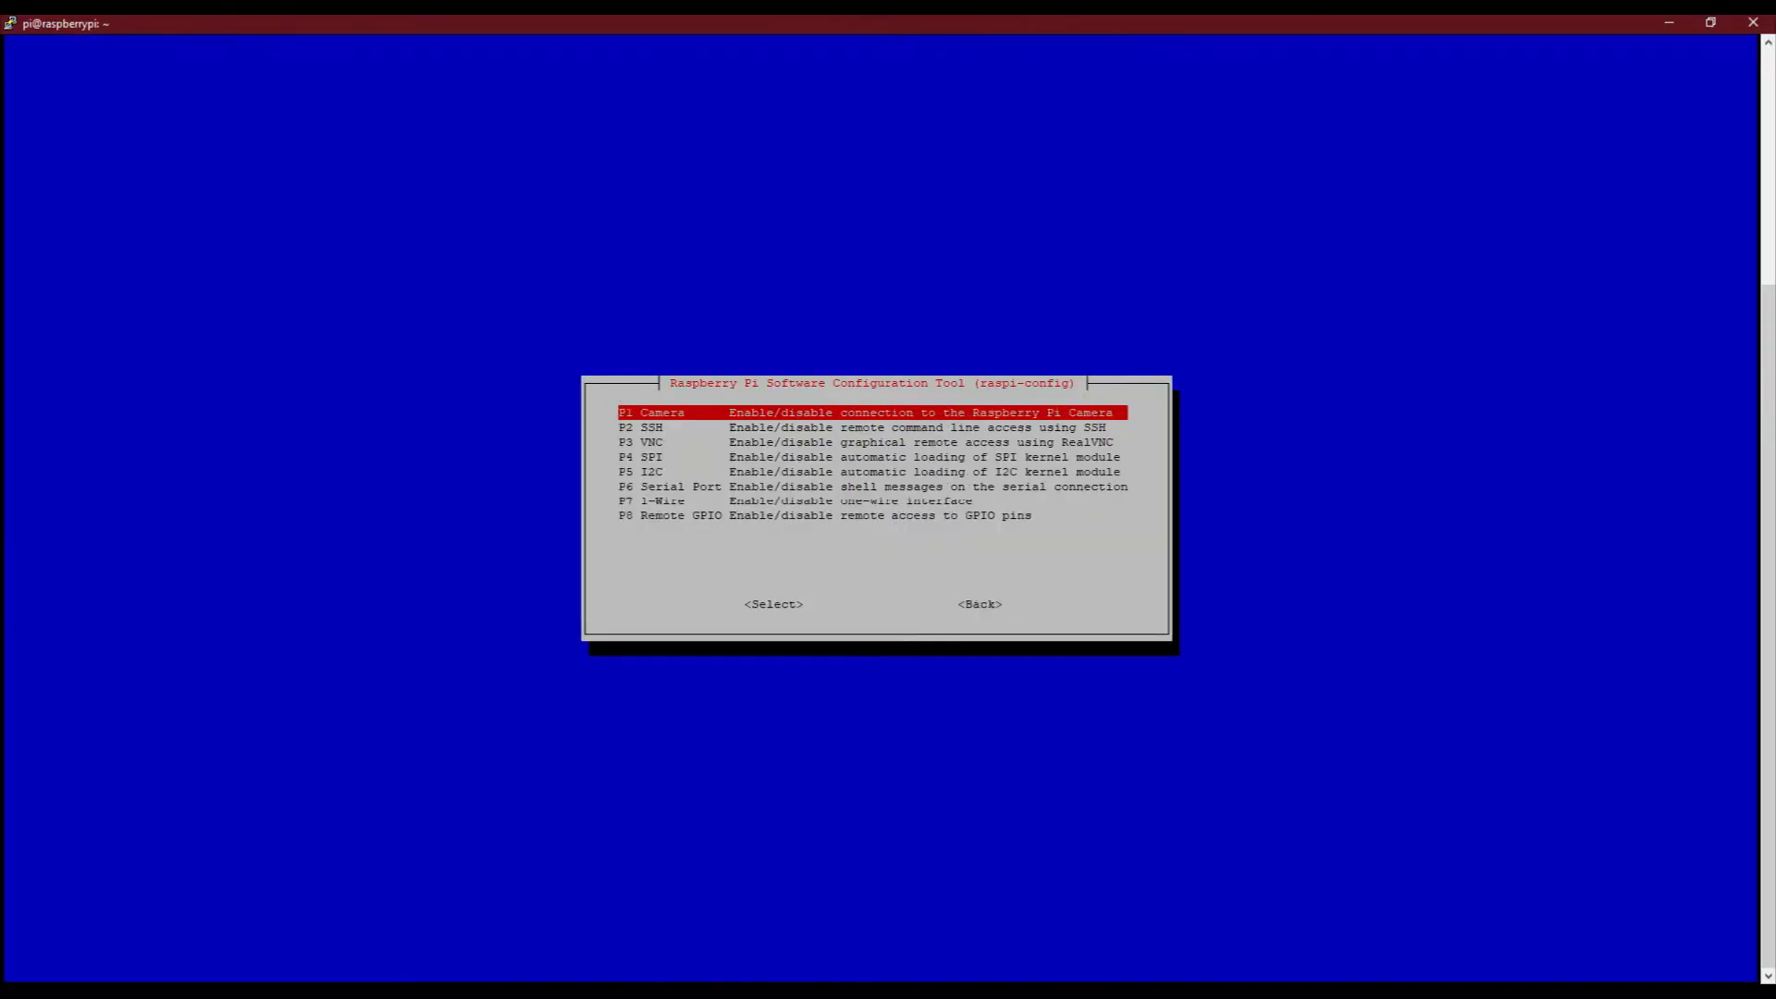
pyautogui.press('Down')
pyautogui.press('Return')
pyautogui.press('Return')
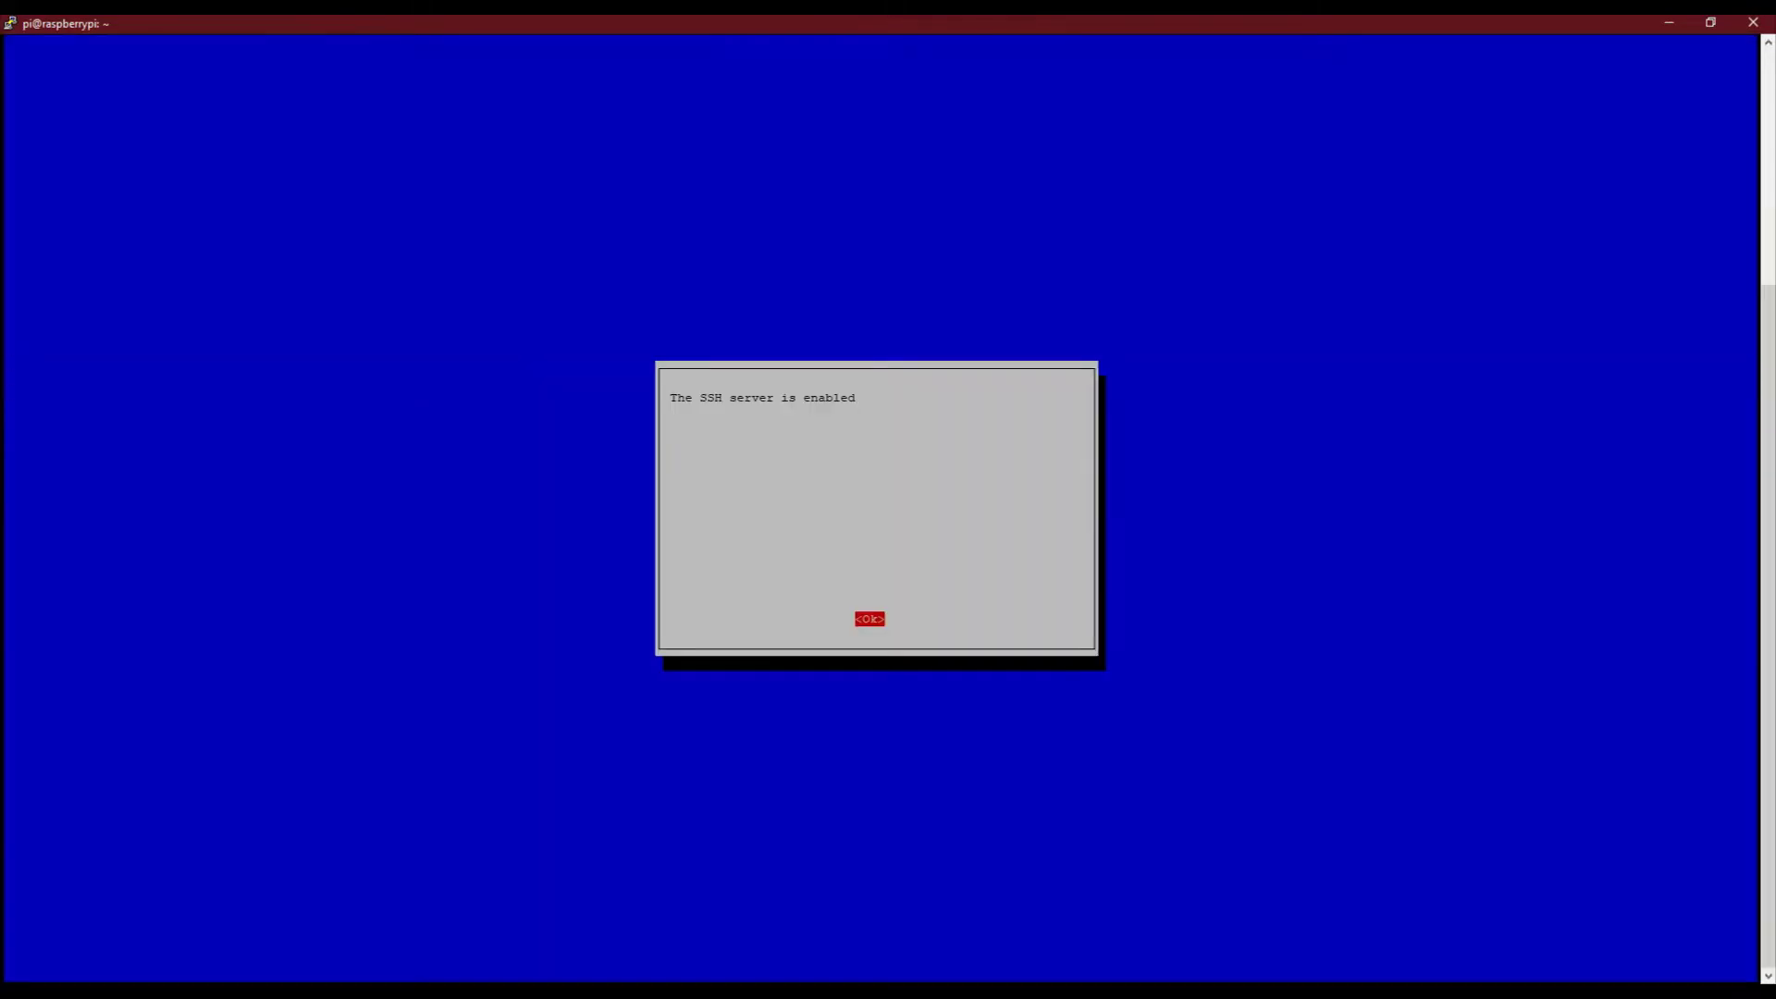
pyautogui.press('Return')
# Enable the VNC server under Interface Options
pyautogui.press('Down')
pyautogui.press('Down')
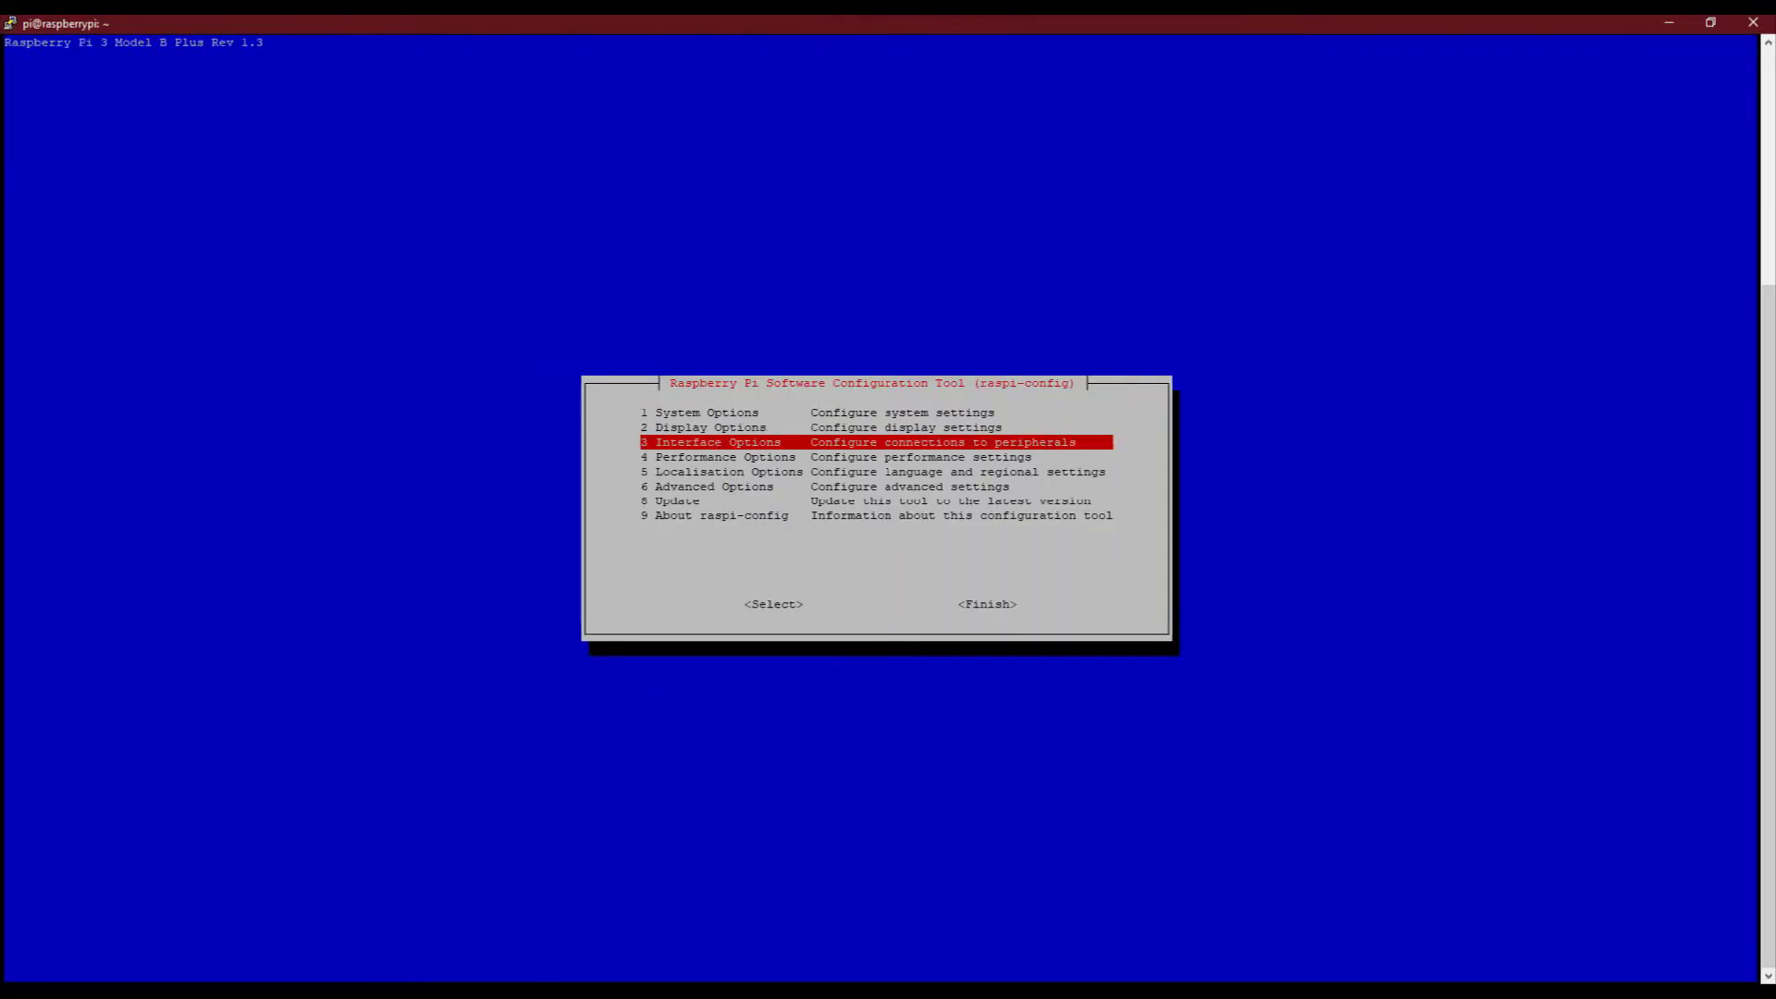
pyautogui.press('Return')
pyautogui.press('Down')
pyautogui.press('Down')
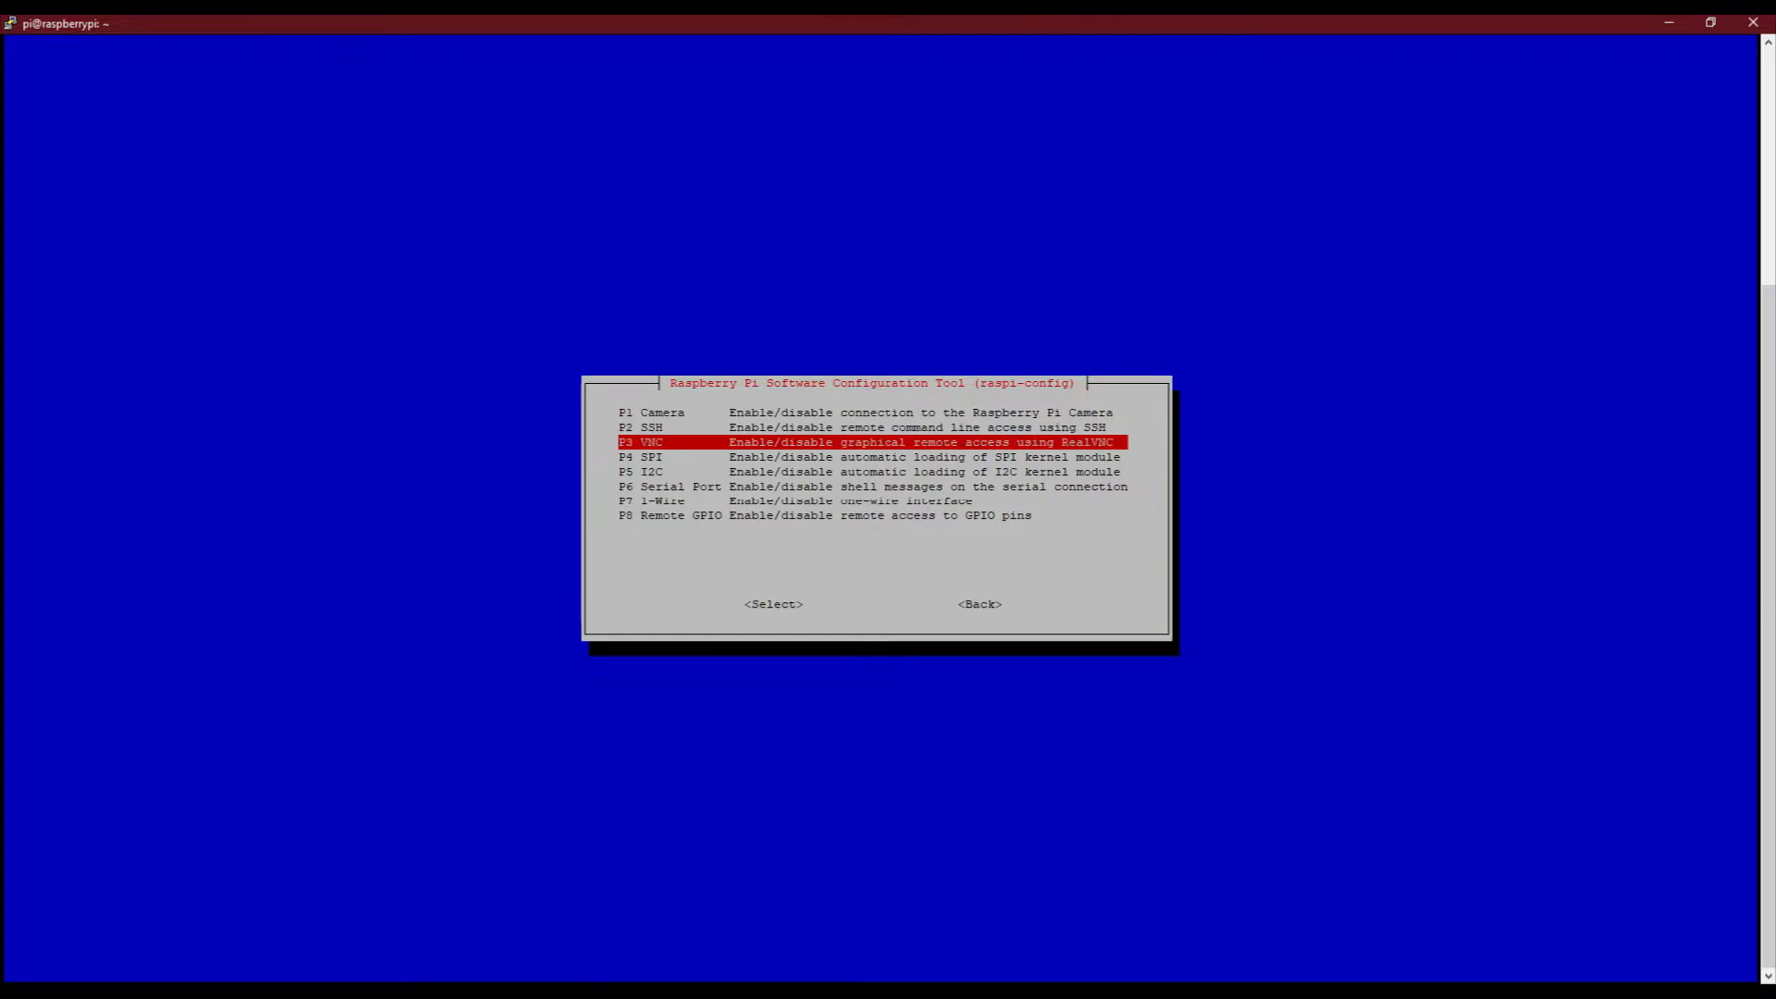
pyautogui.press('Return')
pyautogui.press('Left')
pyautogui.press('Return')
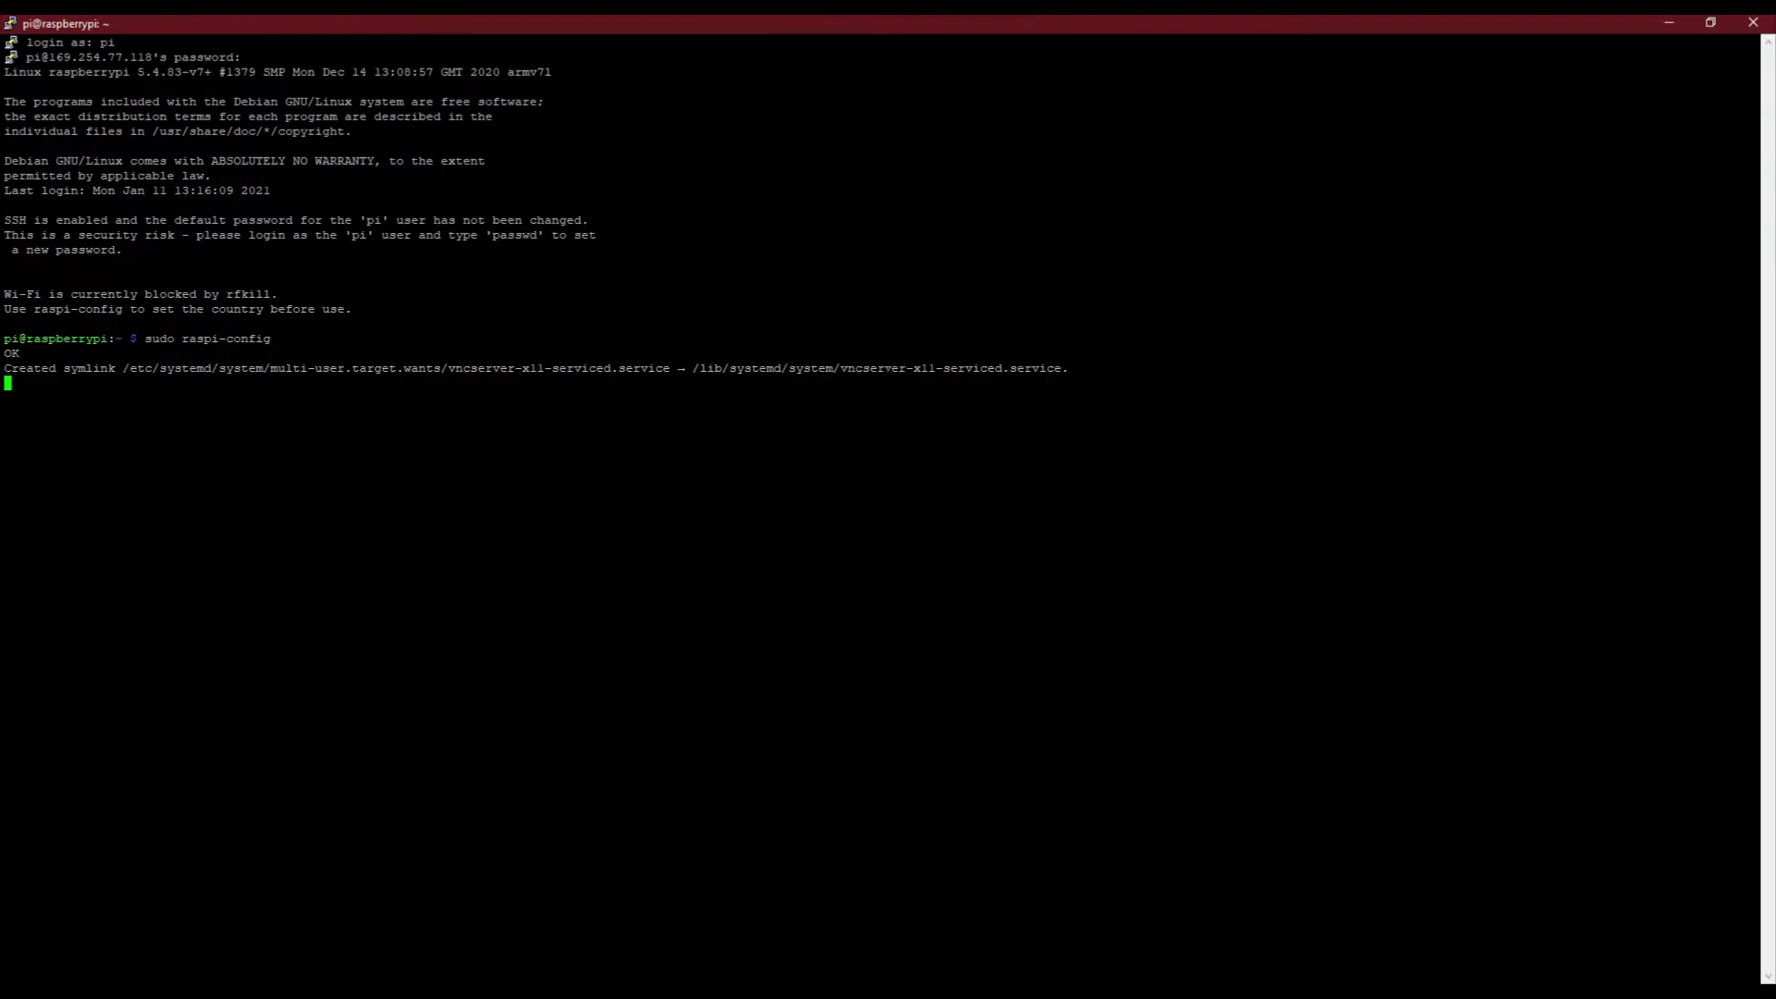
pyautogui.press('Return')
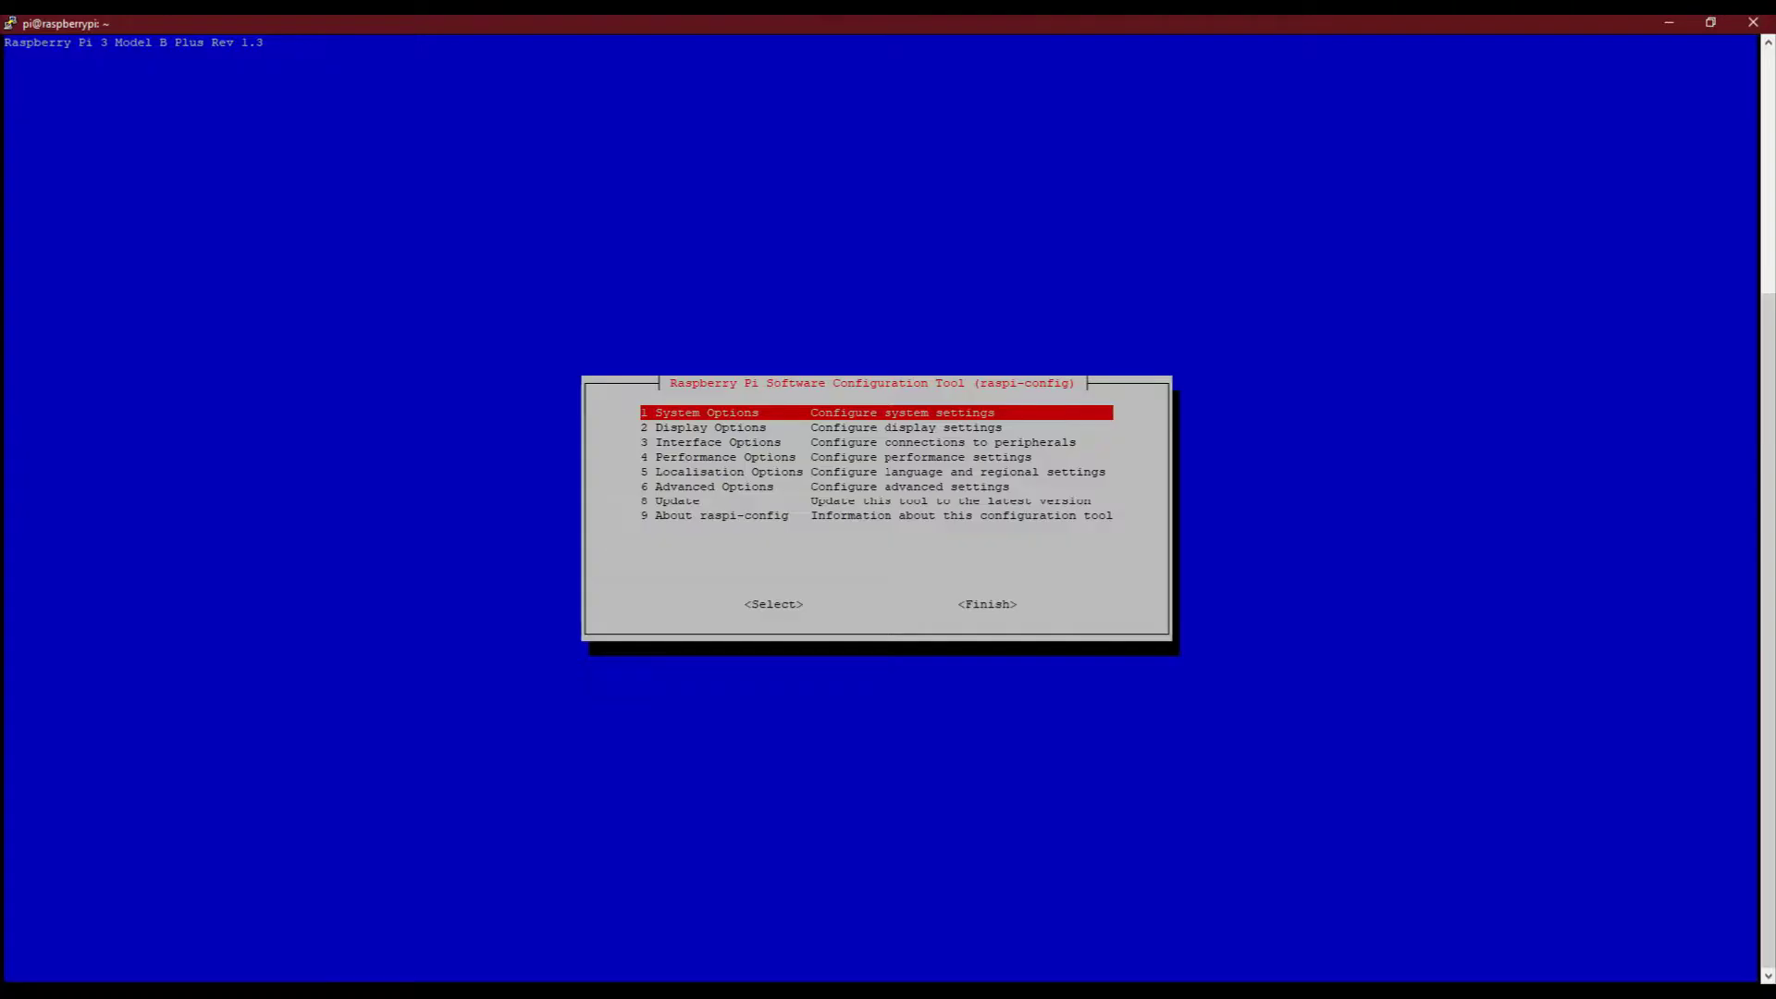
# Choose Finish to exit raspi-config
pyautogui.press('Down')
pyautogui.press('Down')
pyautogui.press('Down')
pyautogui.press('Down')
pyautogui.press('Down')
pyautogui.press('Down')
pyautogui.press('Down')
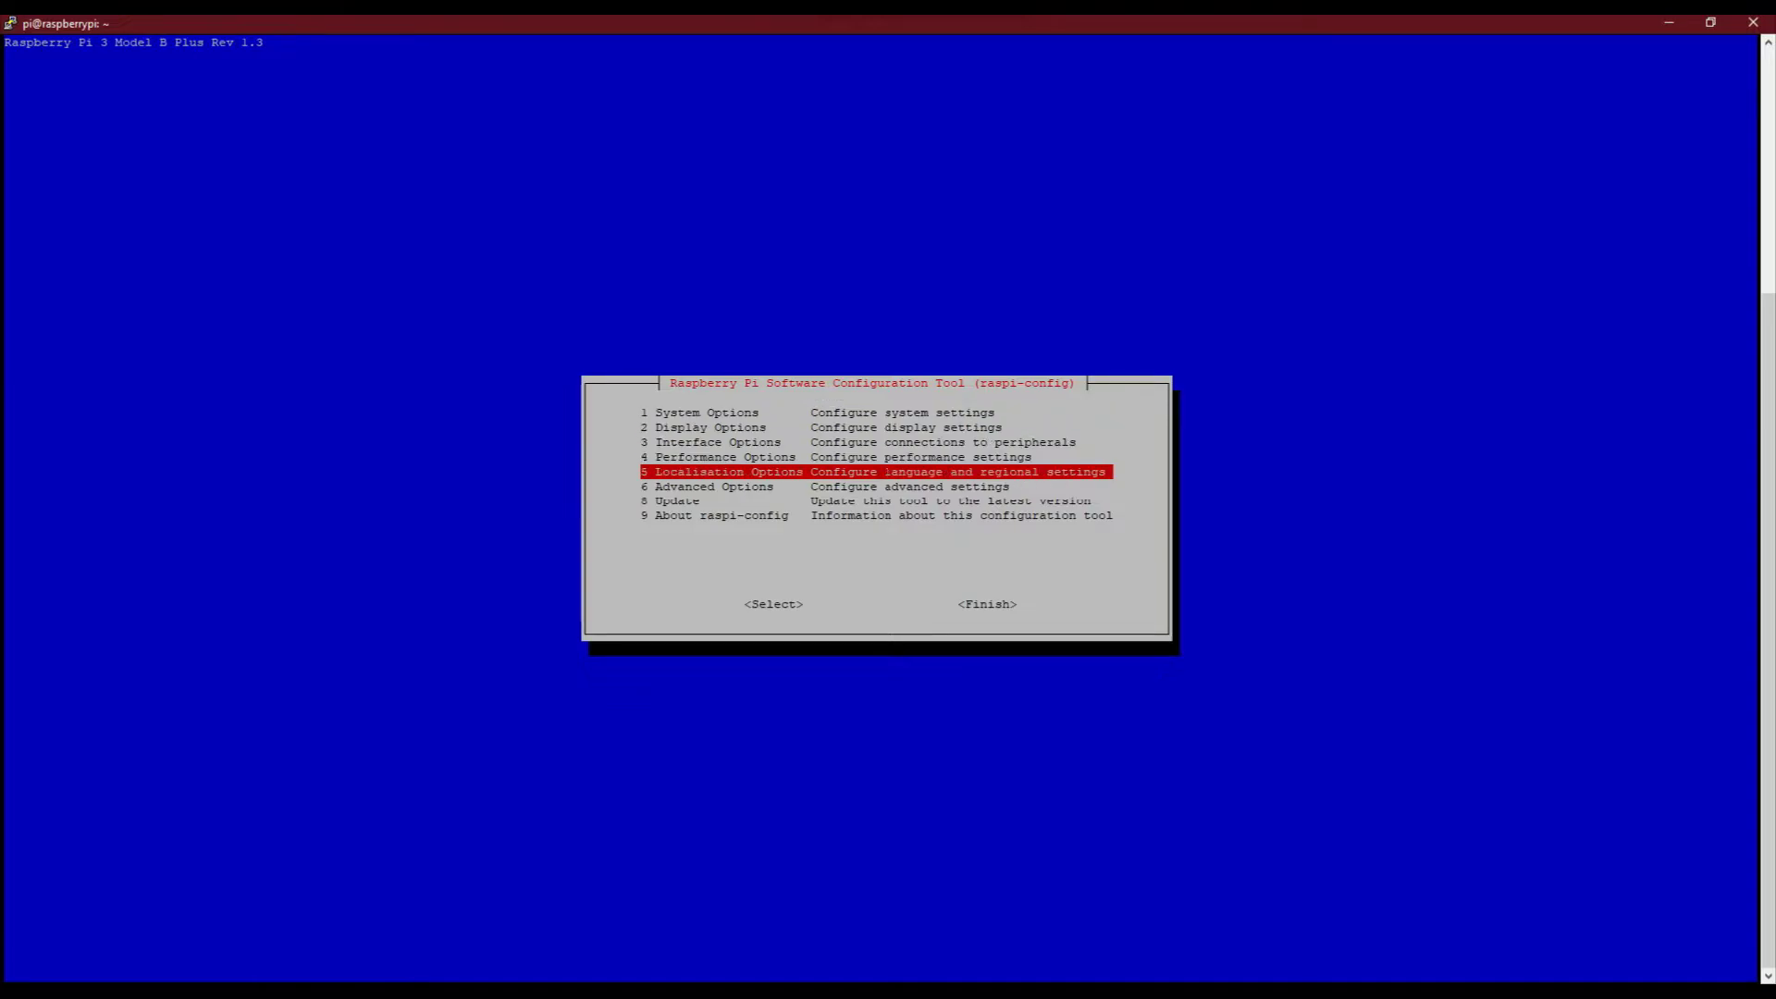
pyautogui.press('Tab')
pyautogui.press('Tab')
pyautogui.press('Return')
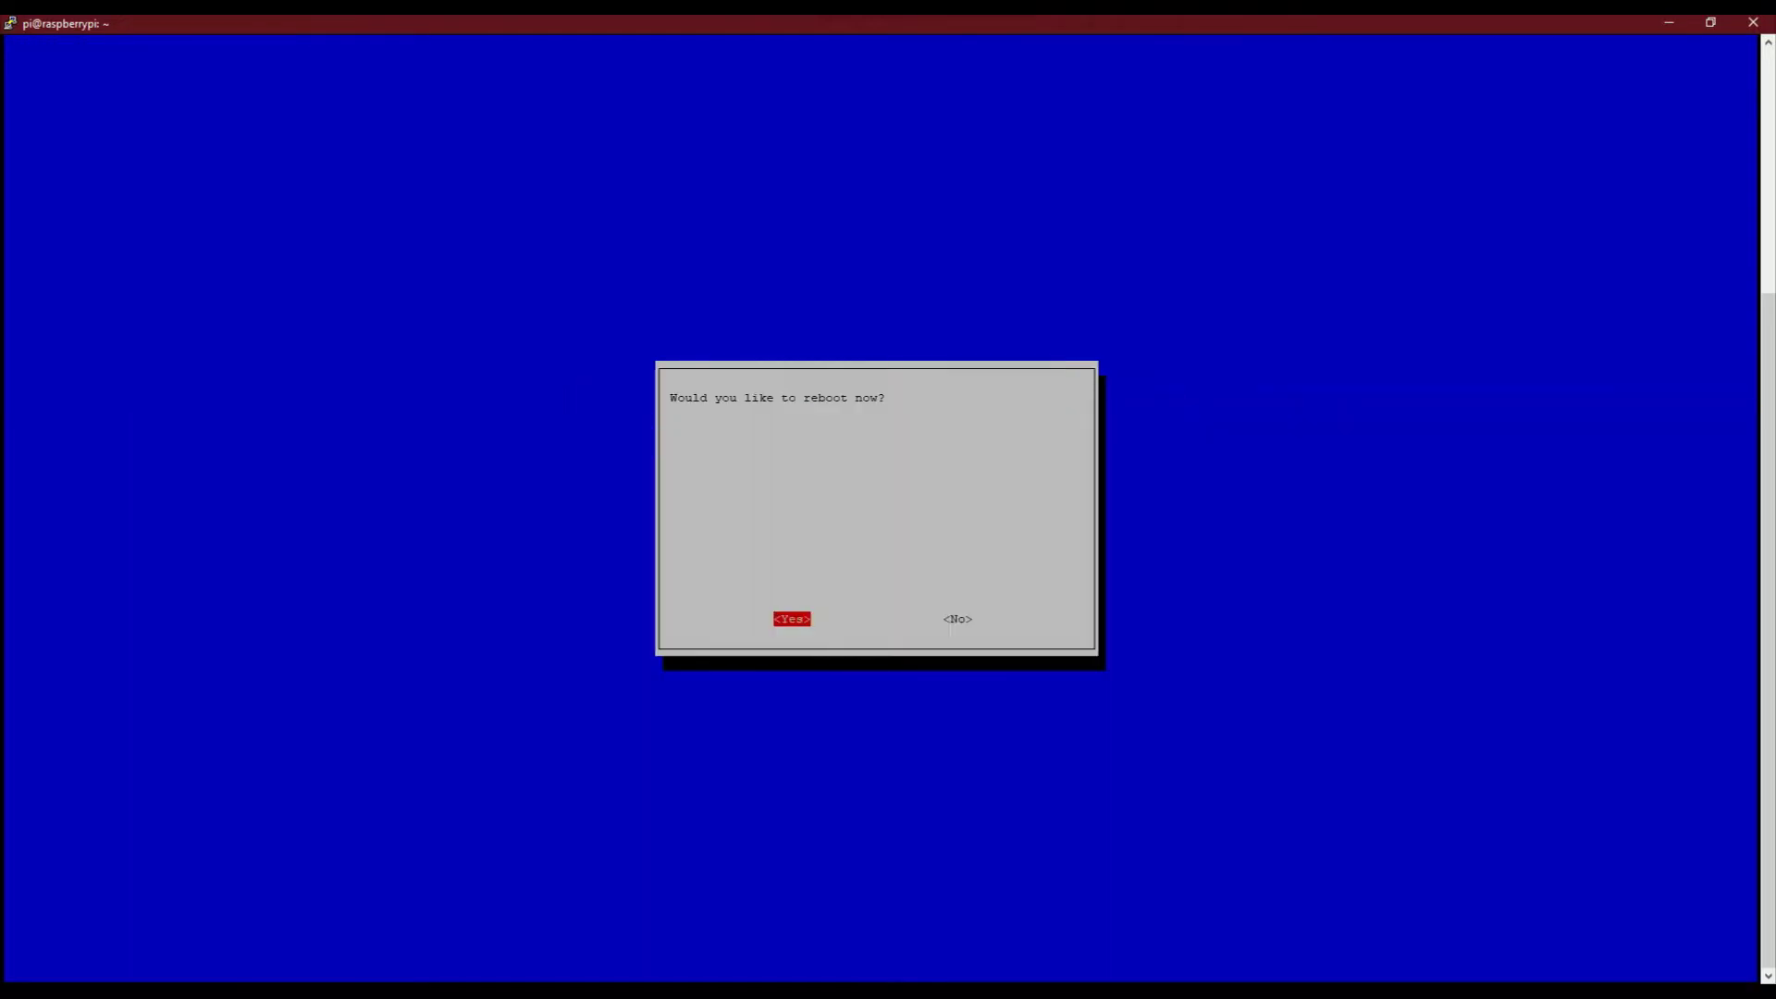
pyautogui.press('Tab')
# Decline the reboot and run ifconfig to show the Pi's wlan0 address
pyautogui.press('Return')
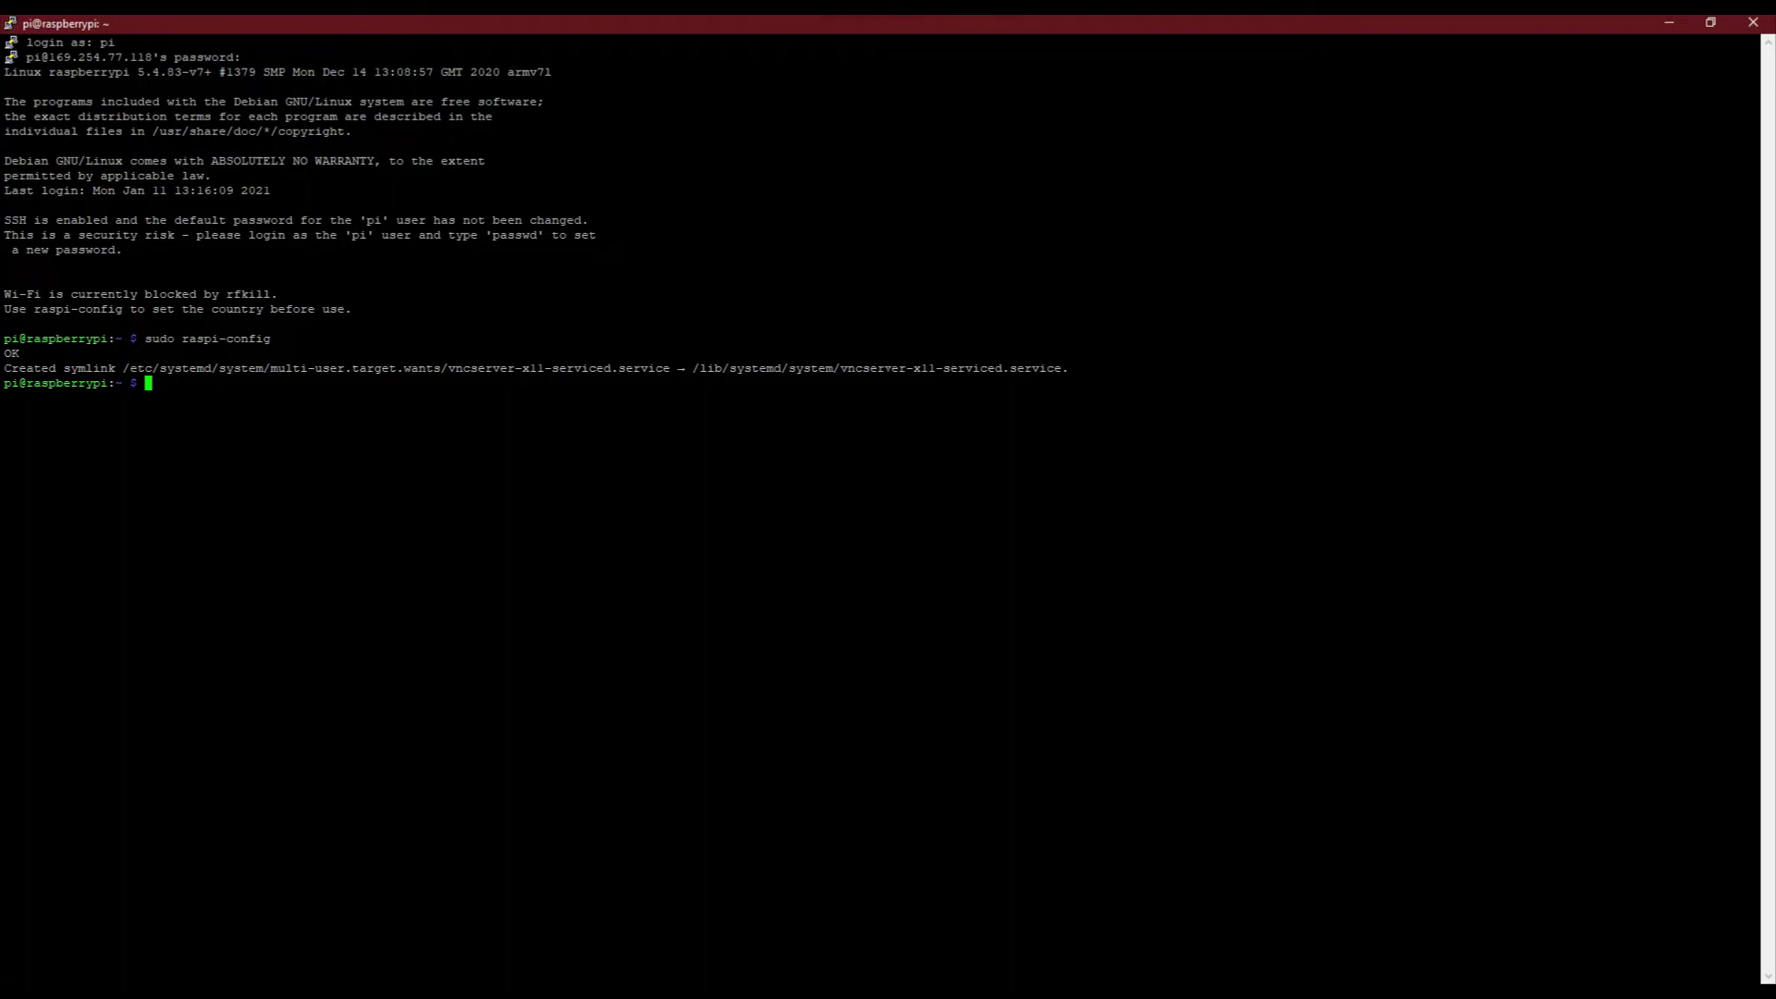
pyautogui.write('ifcon')
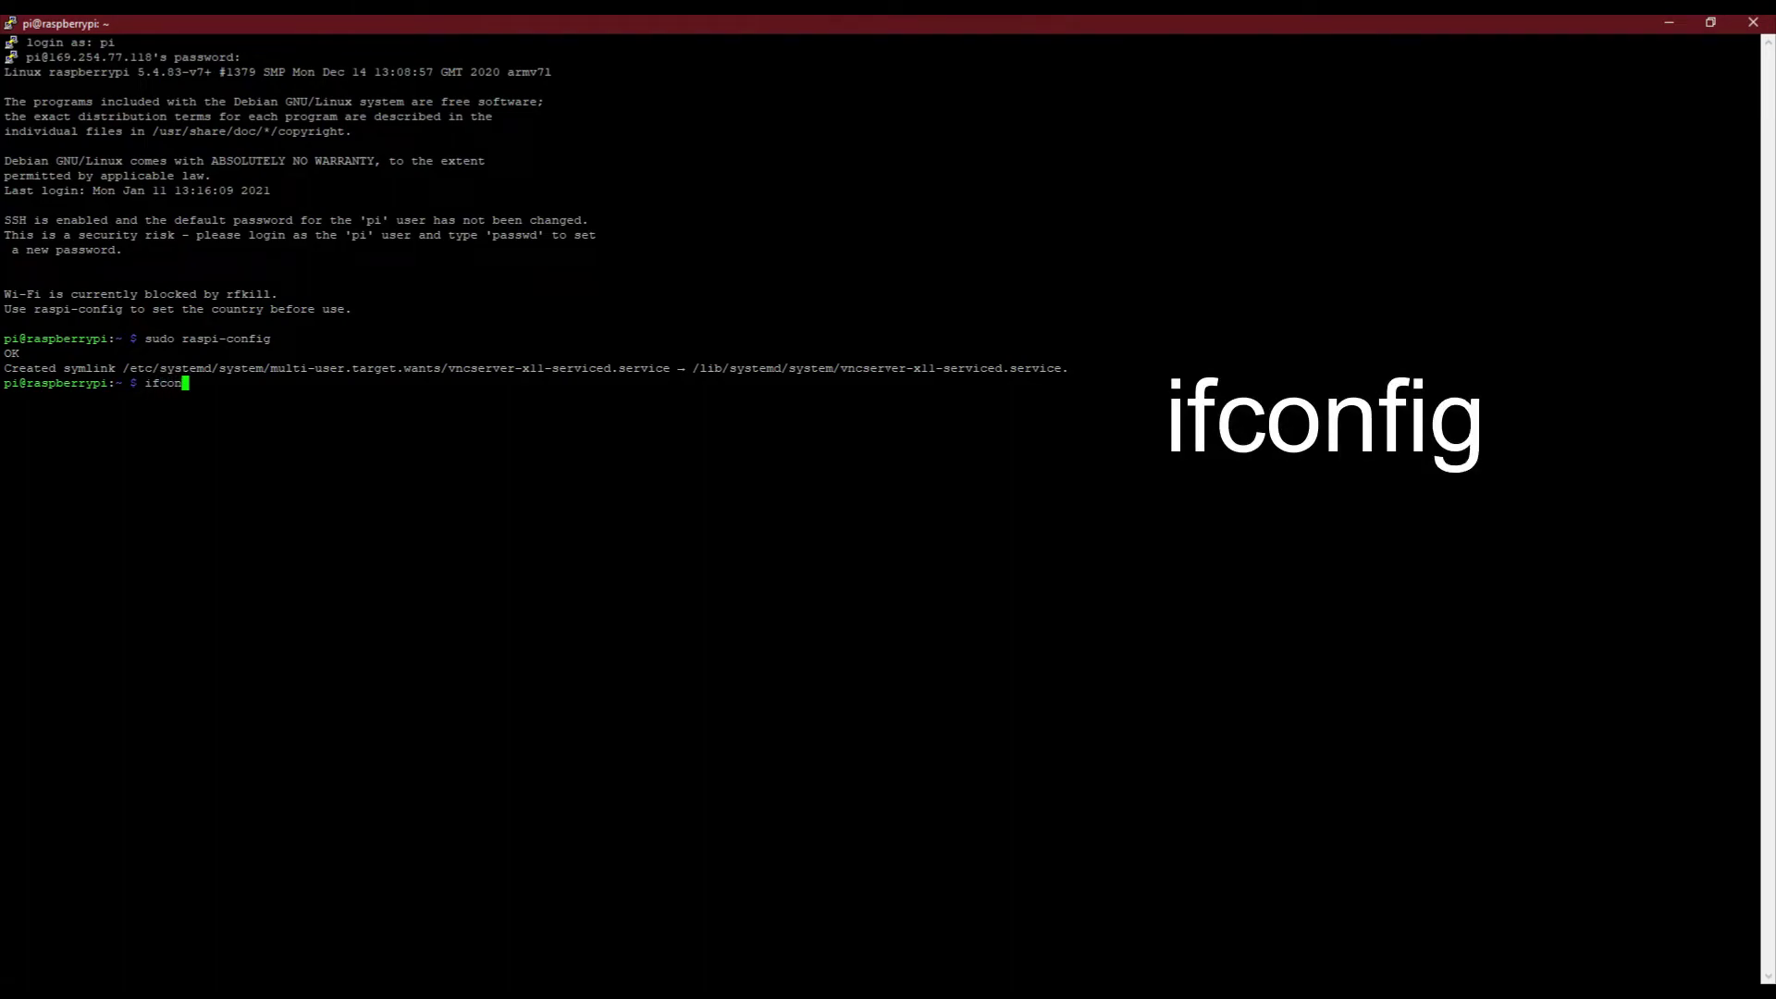
pyautogui.write('fig')
pyautogui.press('Return')
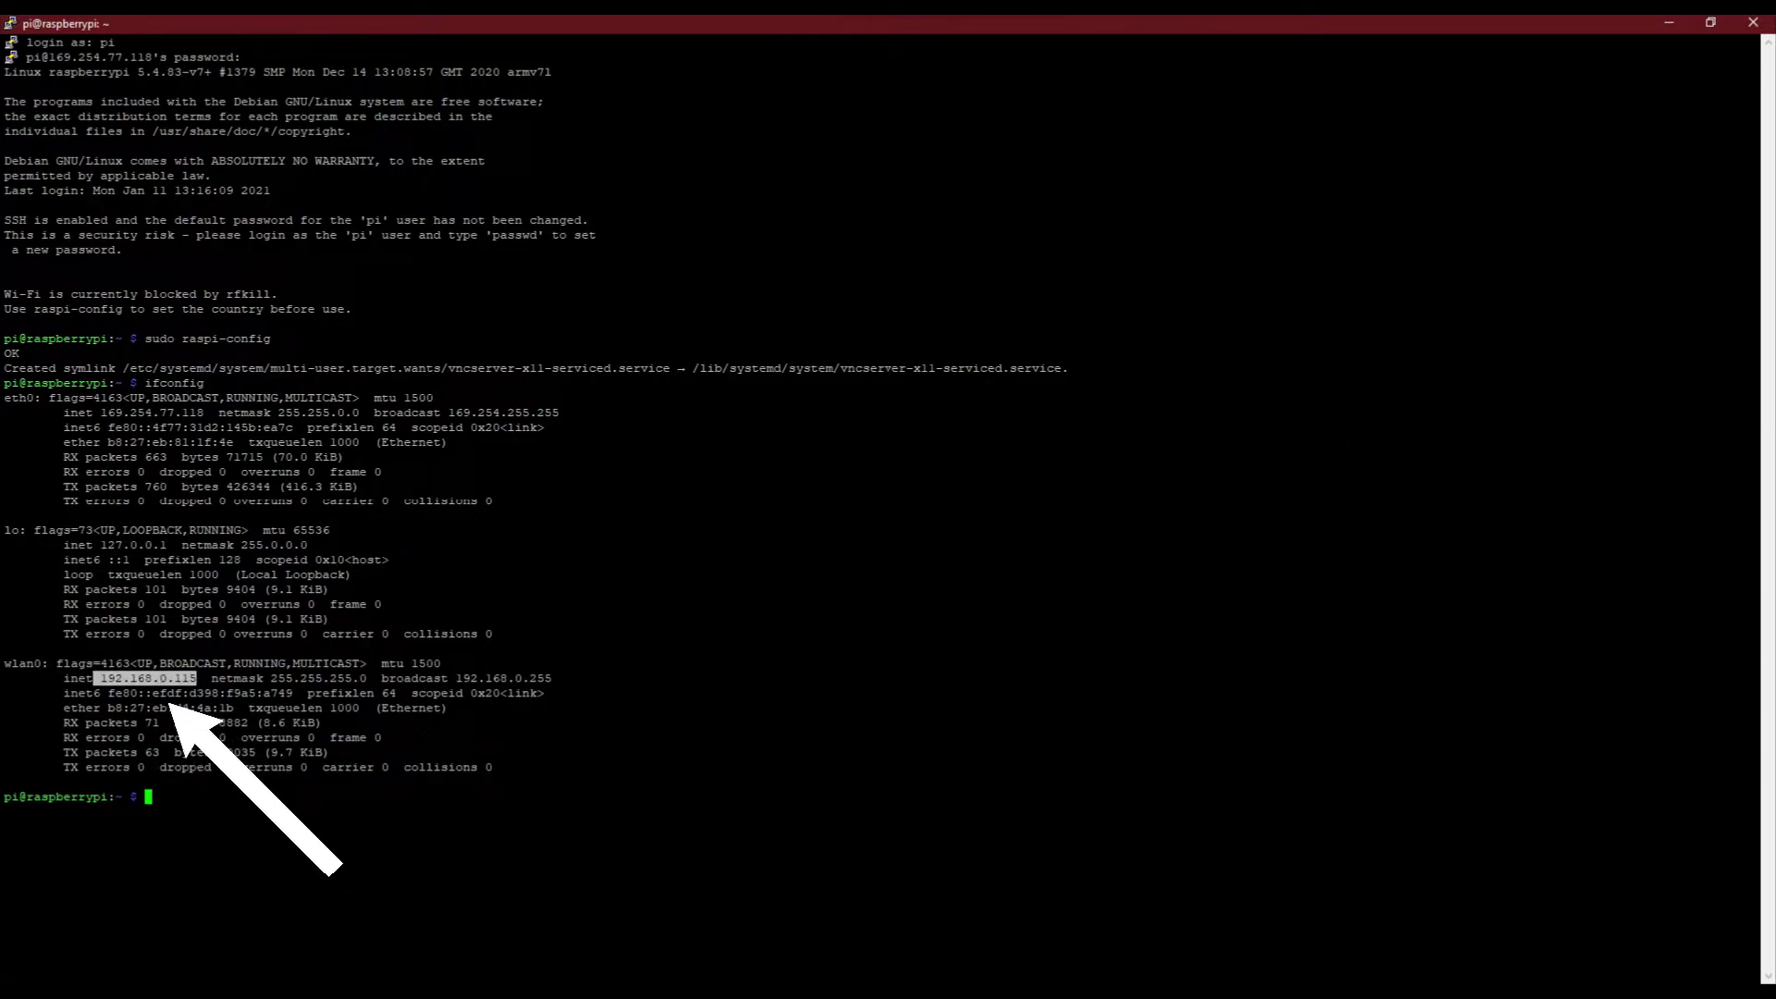
pyautogui.hotkey('ctrl', 'c')
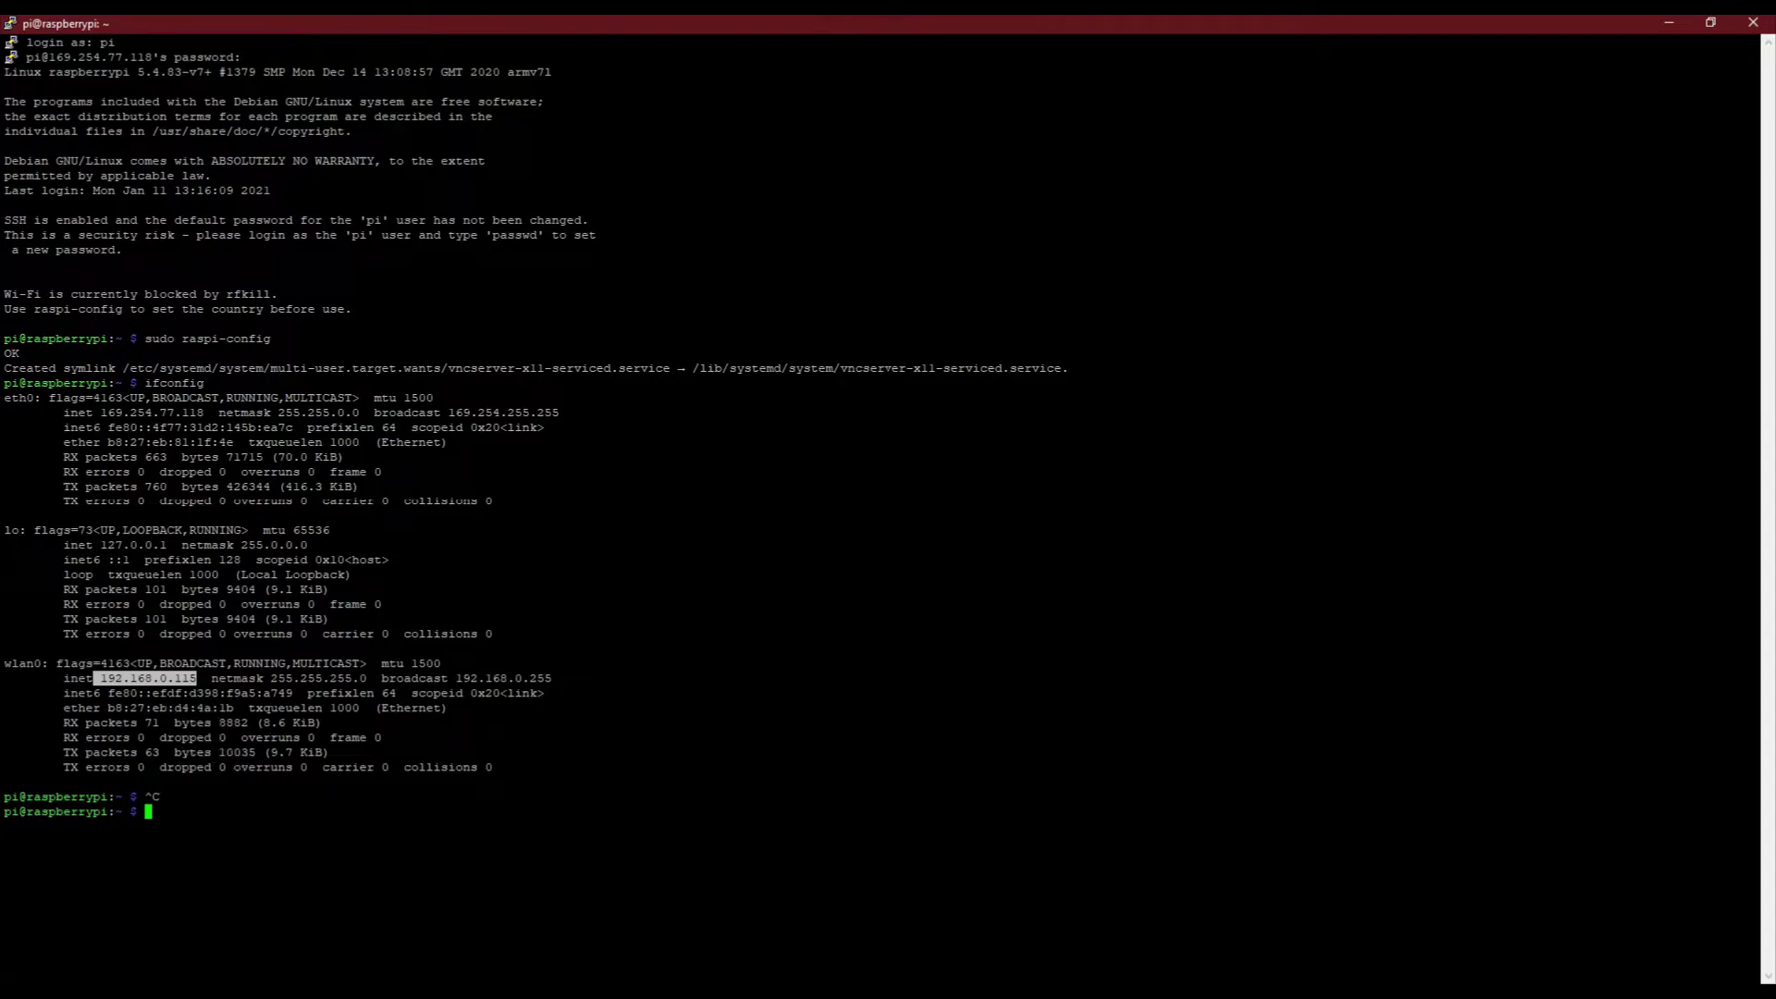
# Launch Notepad from the Windows Start search
pyautogui.press('super')
pyautogui.write('notepad')
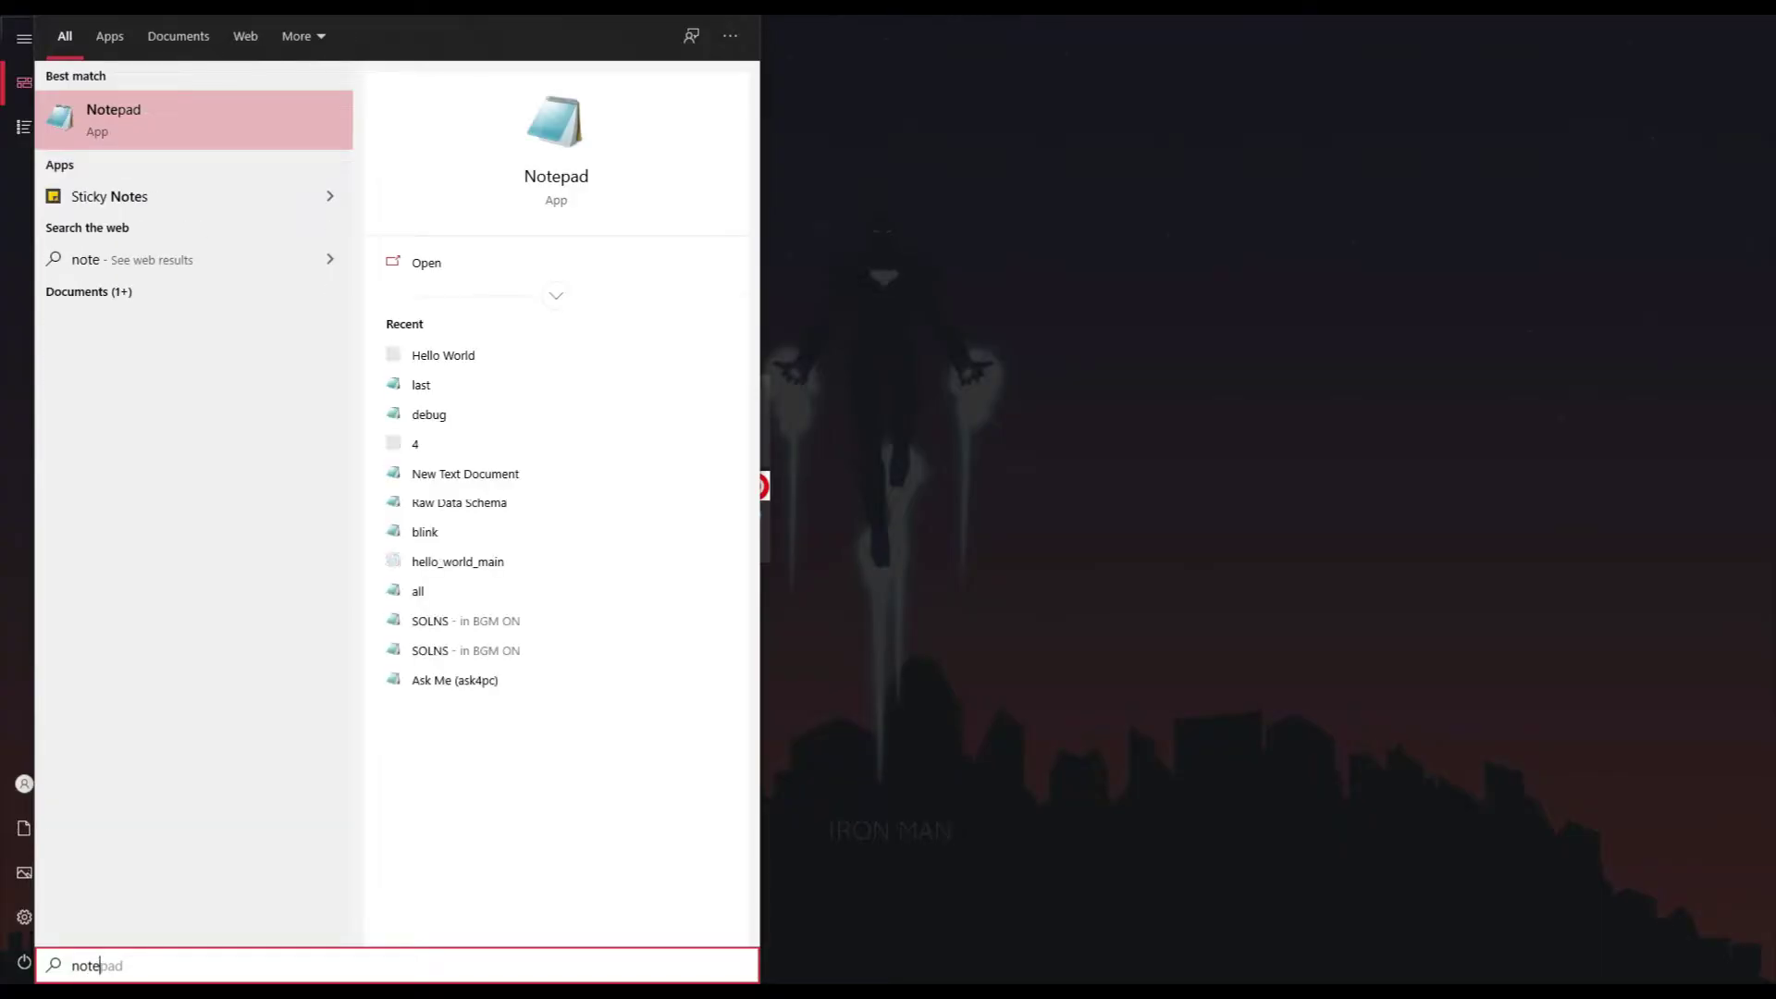
pyautogui.press('Return')
# Note 192.168.0.115 in Notepad, then run sudo apt-get update in PuTTY, fixing the typo
pyautogui.write('192.168.0.115')
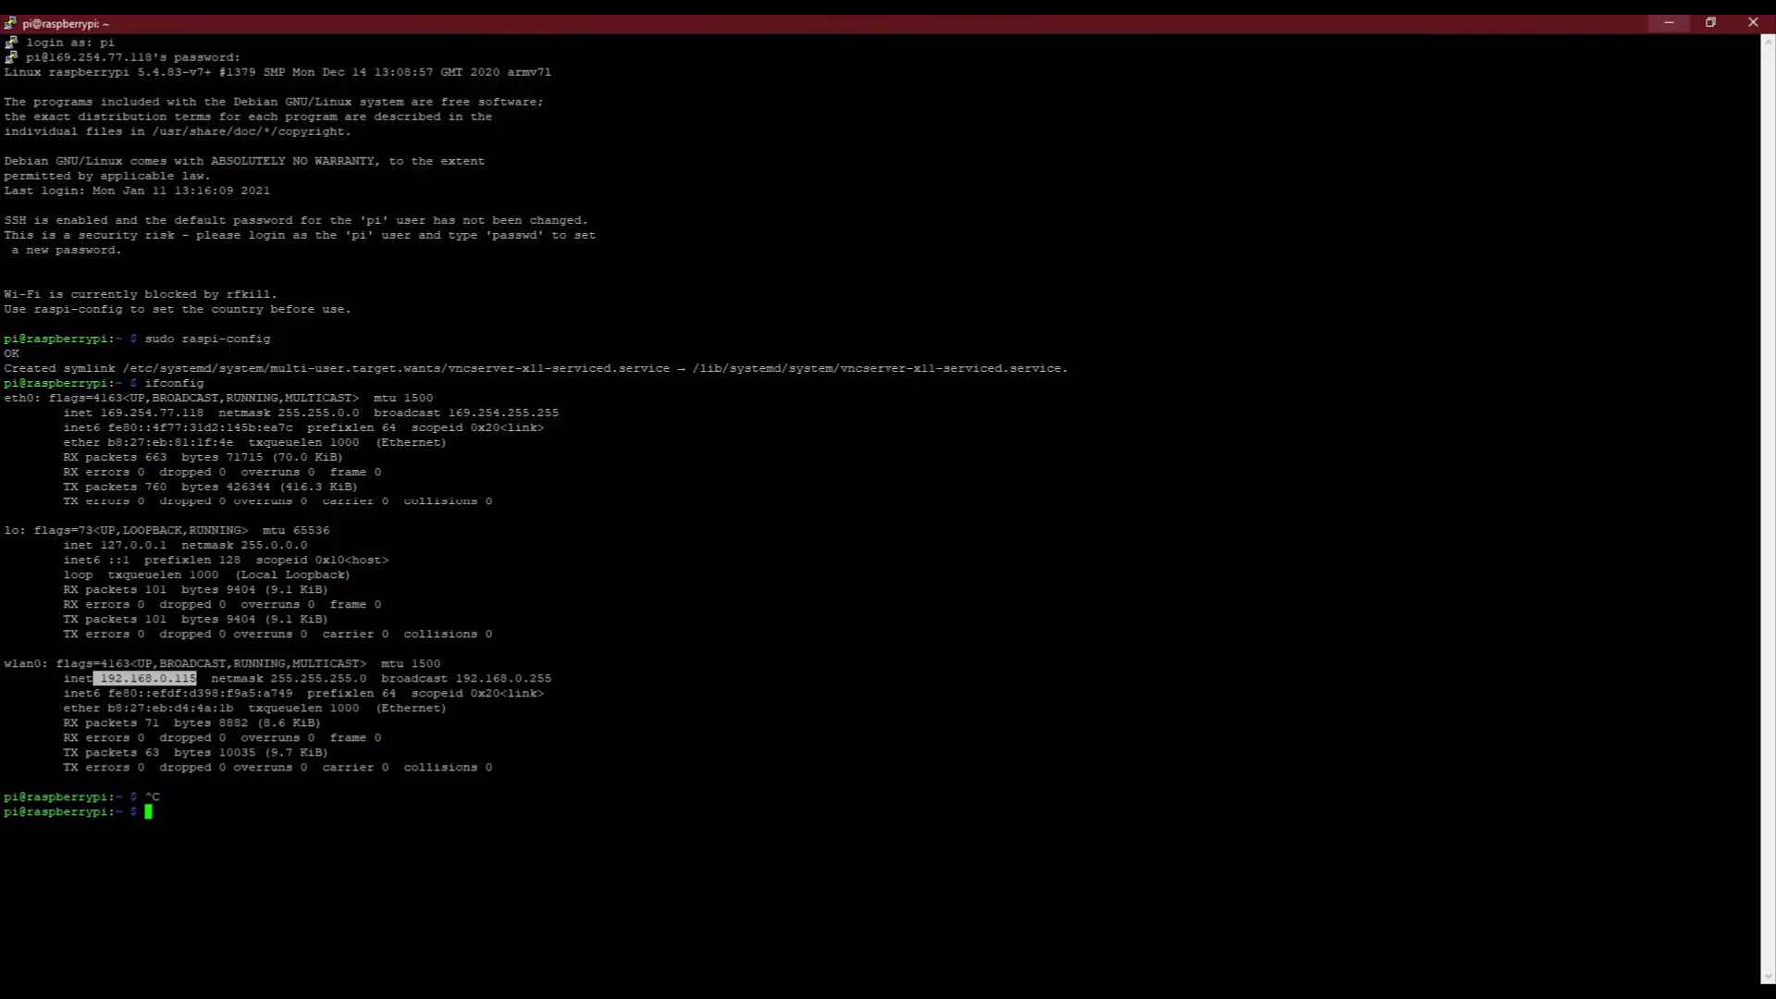
pyautogui.click(1670, 20)
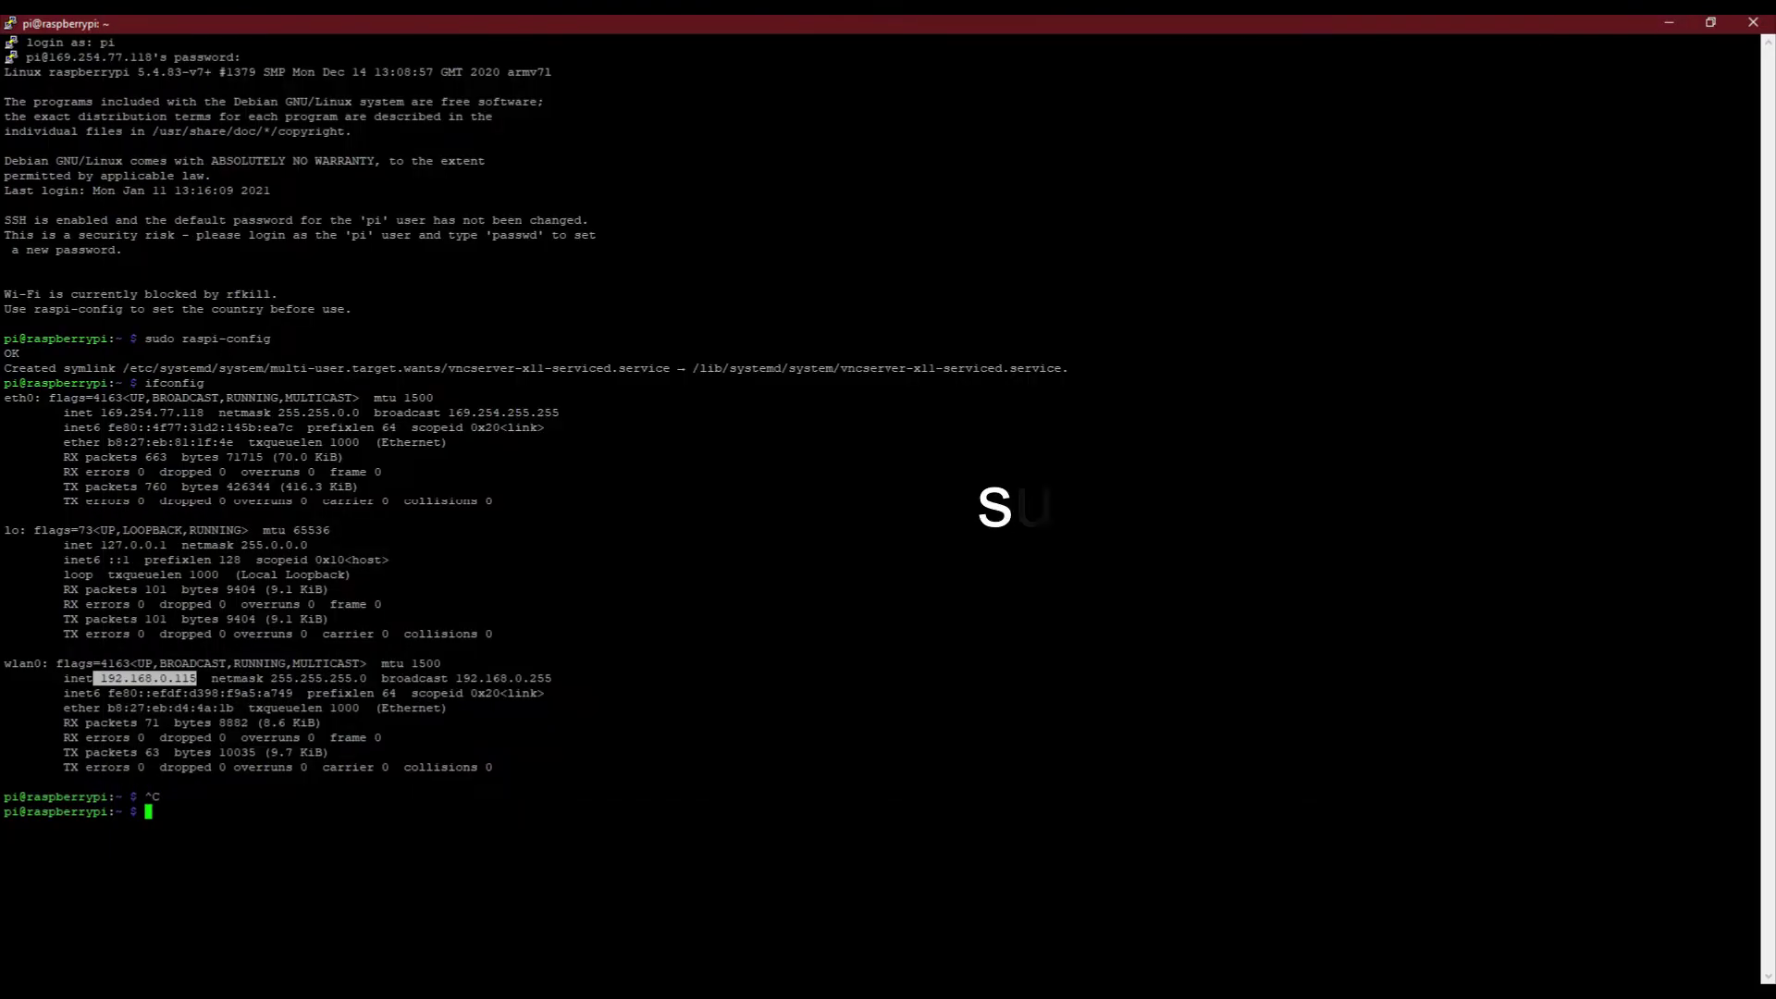
pyautogui.write('sudo')
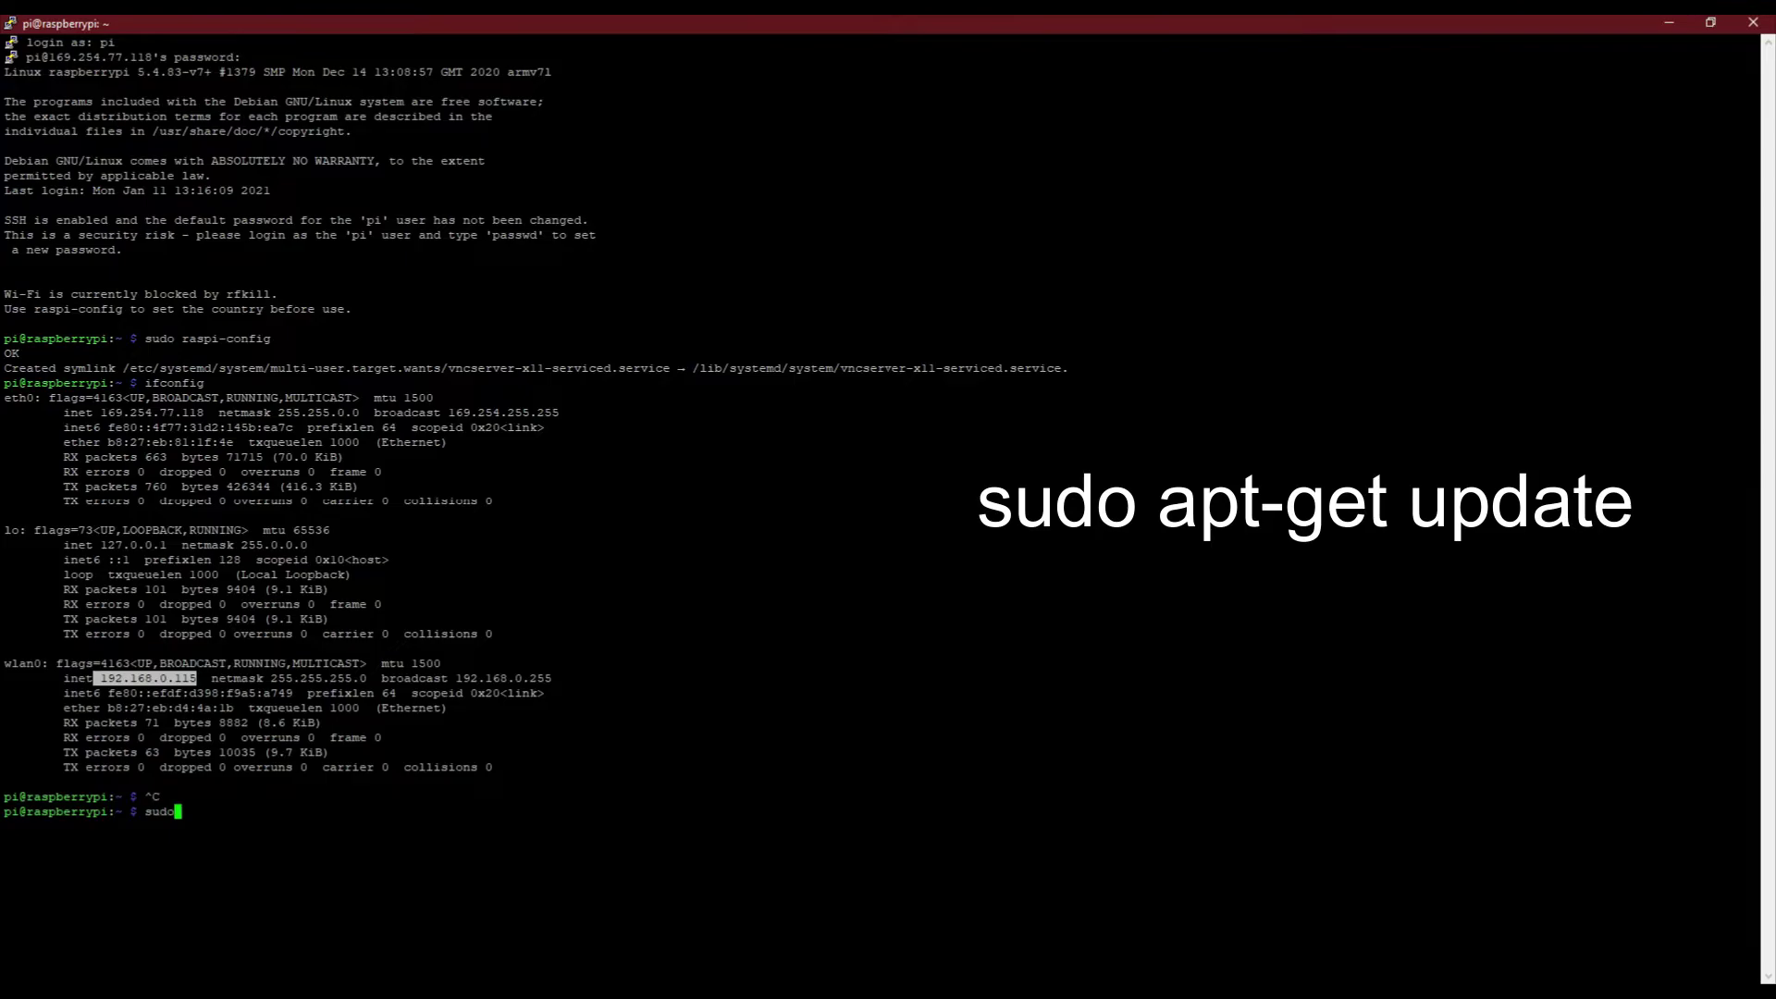
pyautogui.write(' a')
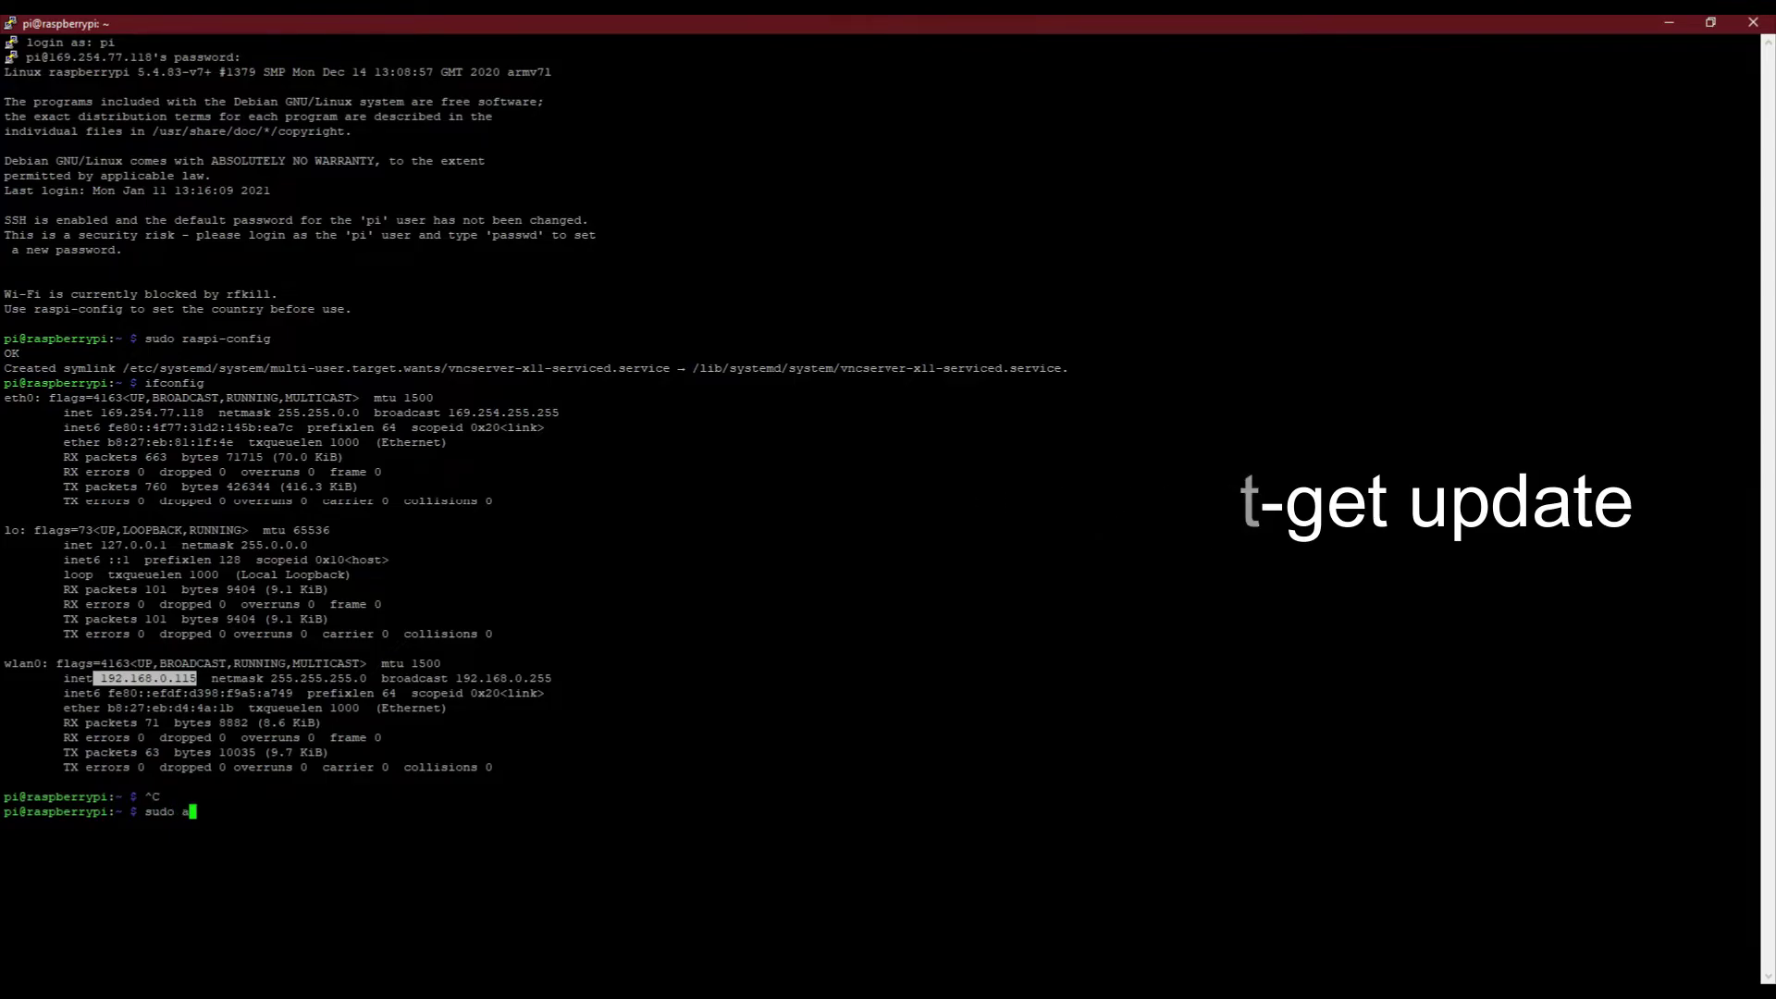
pyautogui.write('pt get ')
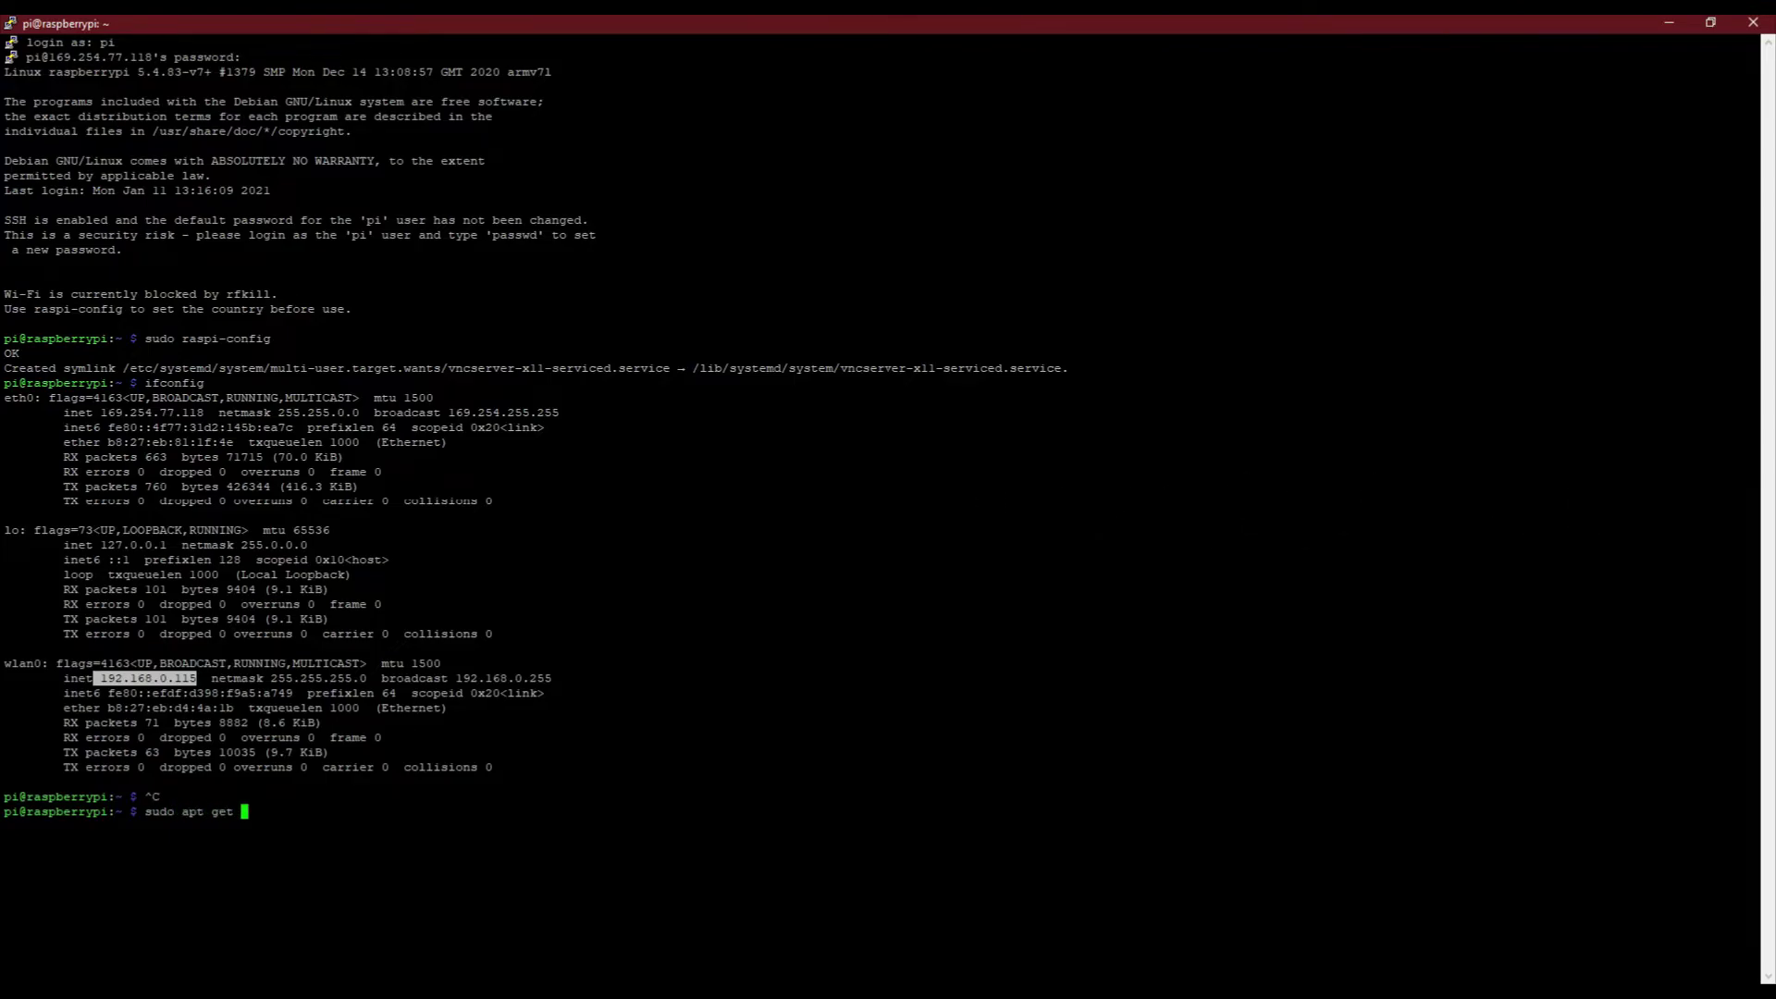
pyautogui.write('update')
pyautogui.press('Return')
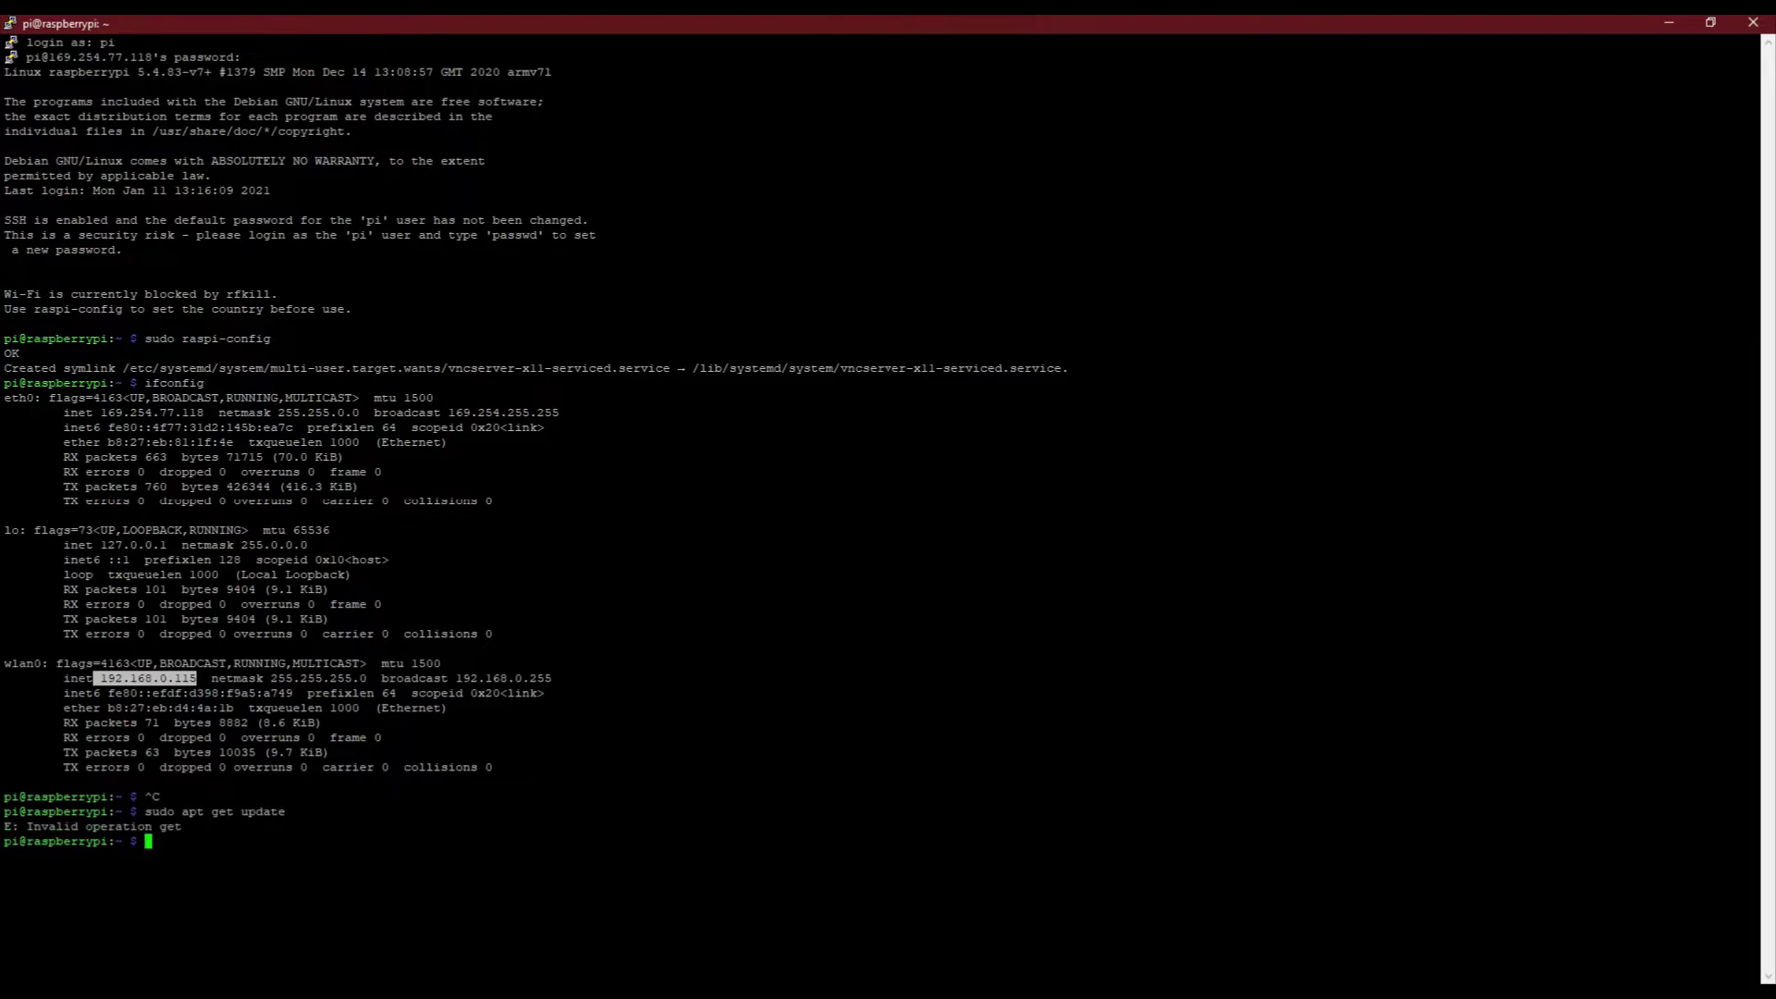
pyautogui.press('Up')
pyautogui.press('Left')
pyautogui.press('Left')
pyautogui.press('Left')
pyautogui.press('Left')
pyautogui.press('Left')
pyautogui.press('Left')
pyautogui.press('Left')
pyautogui.press('Left')
pyautogui.press('Left')
pyautogui.press('Left')
pyautogui.press('BackSpace')
pyautogui.write('-')
pyautogui.press('Return')
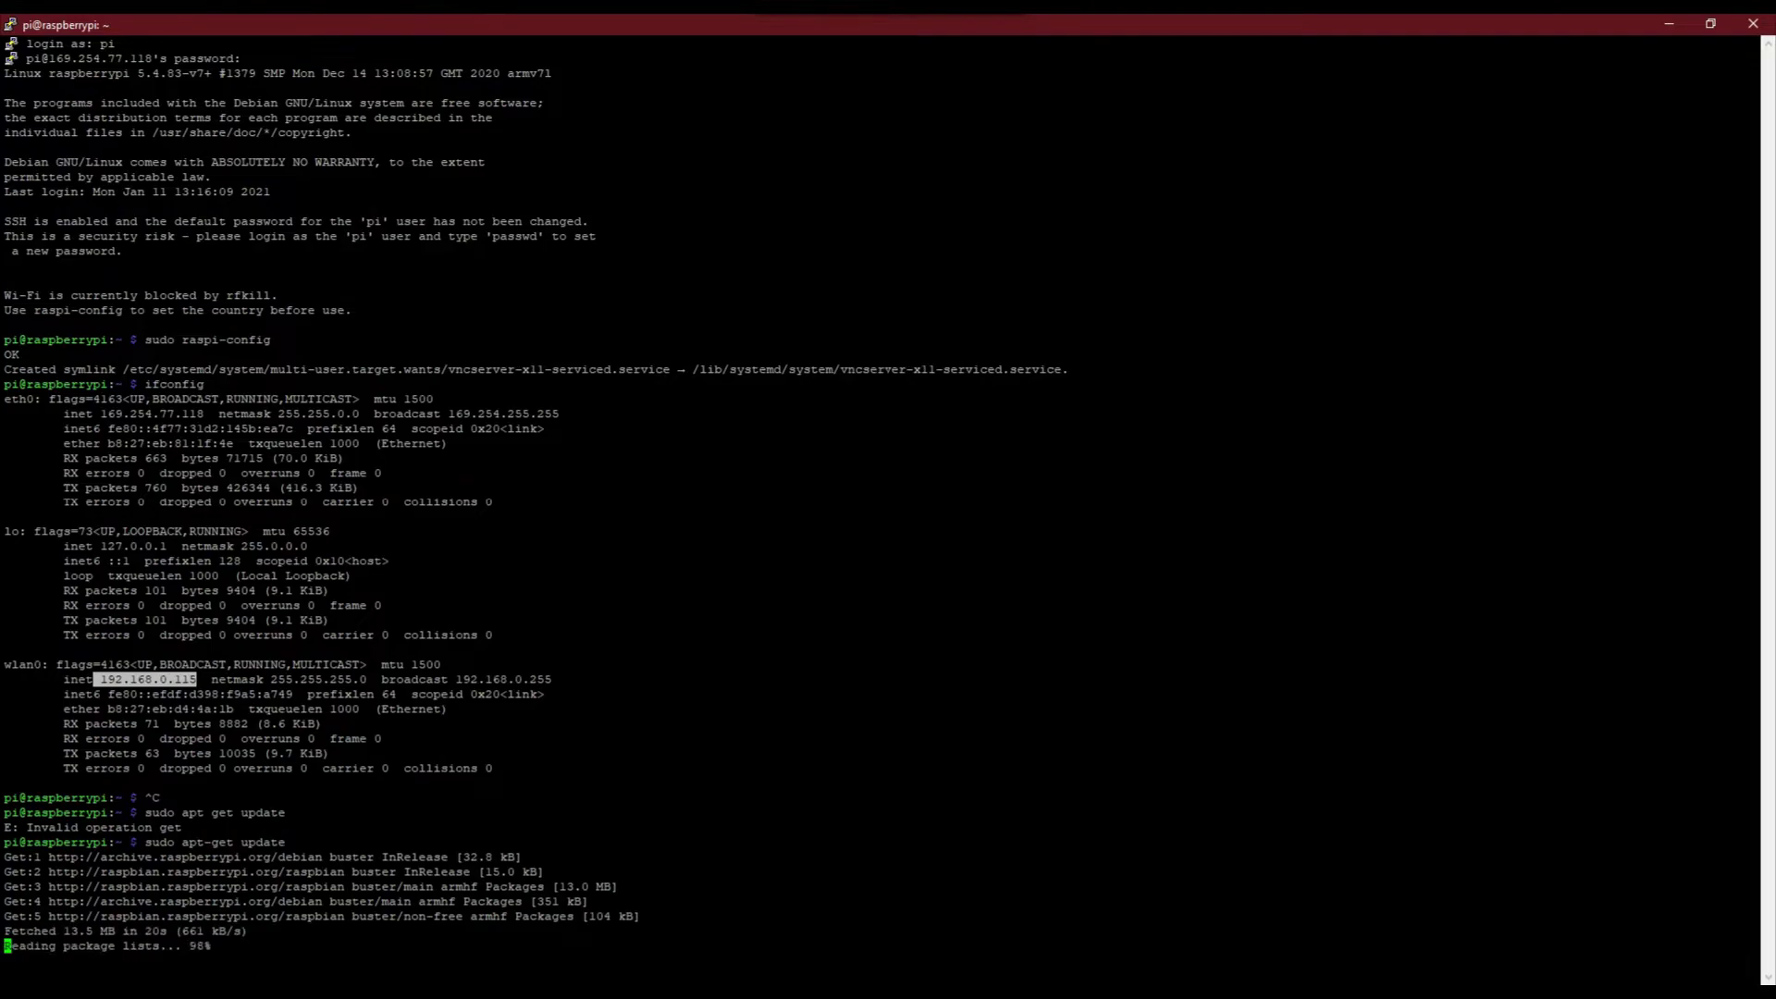
# Upgrade all installed packages with sudo apt-get upgrade, answering y to confirm
pyautogui.write('sudo')
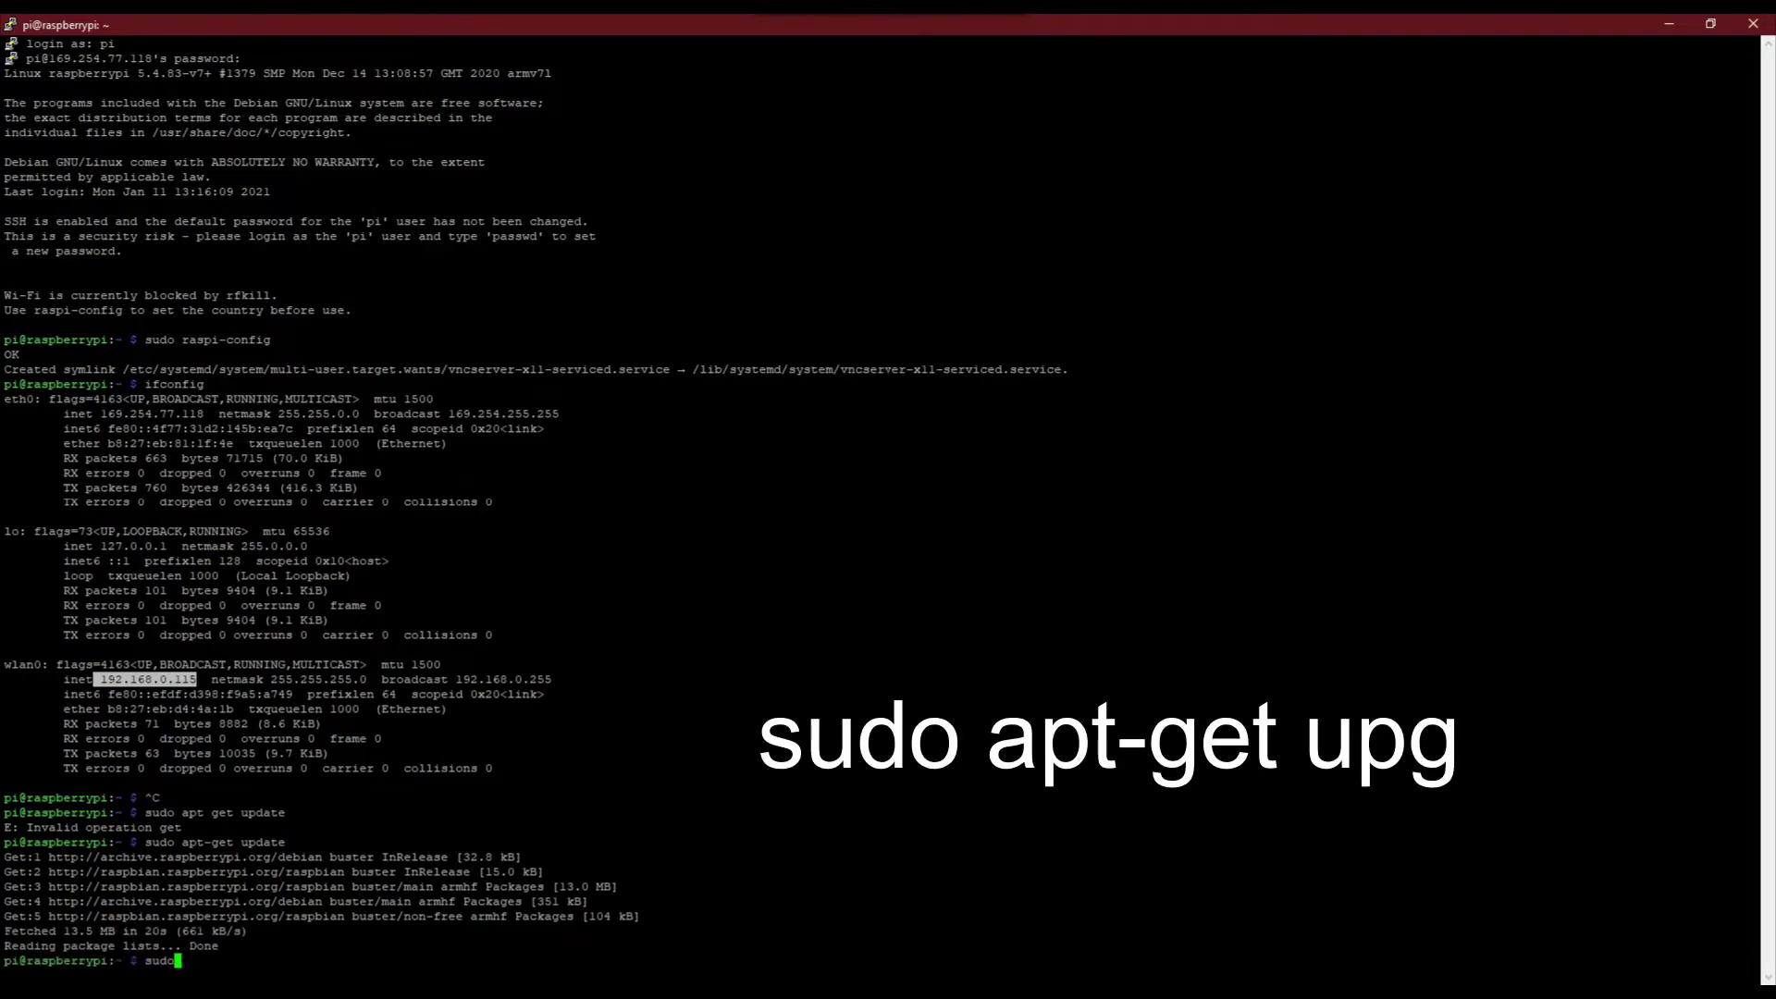
pyautogui.write(' ap')
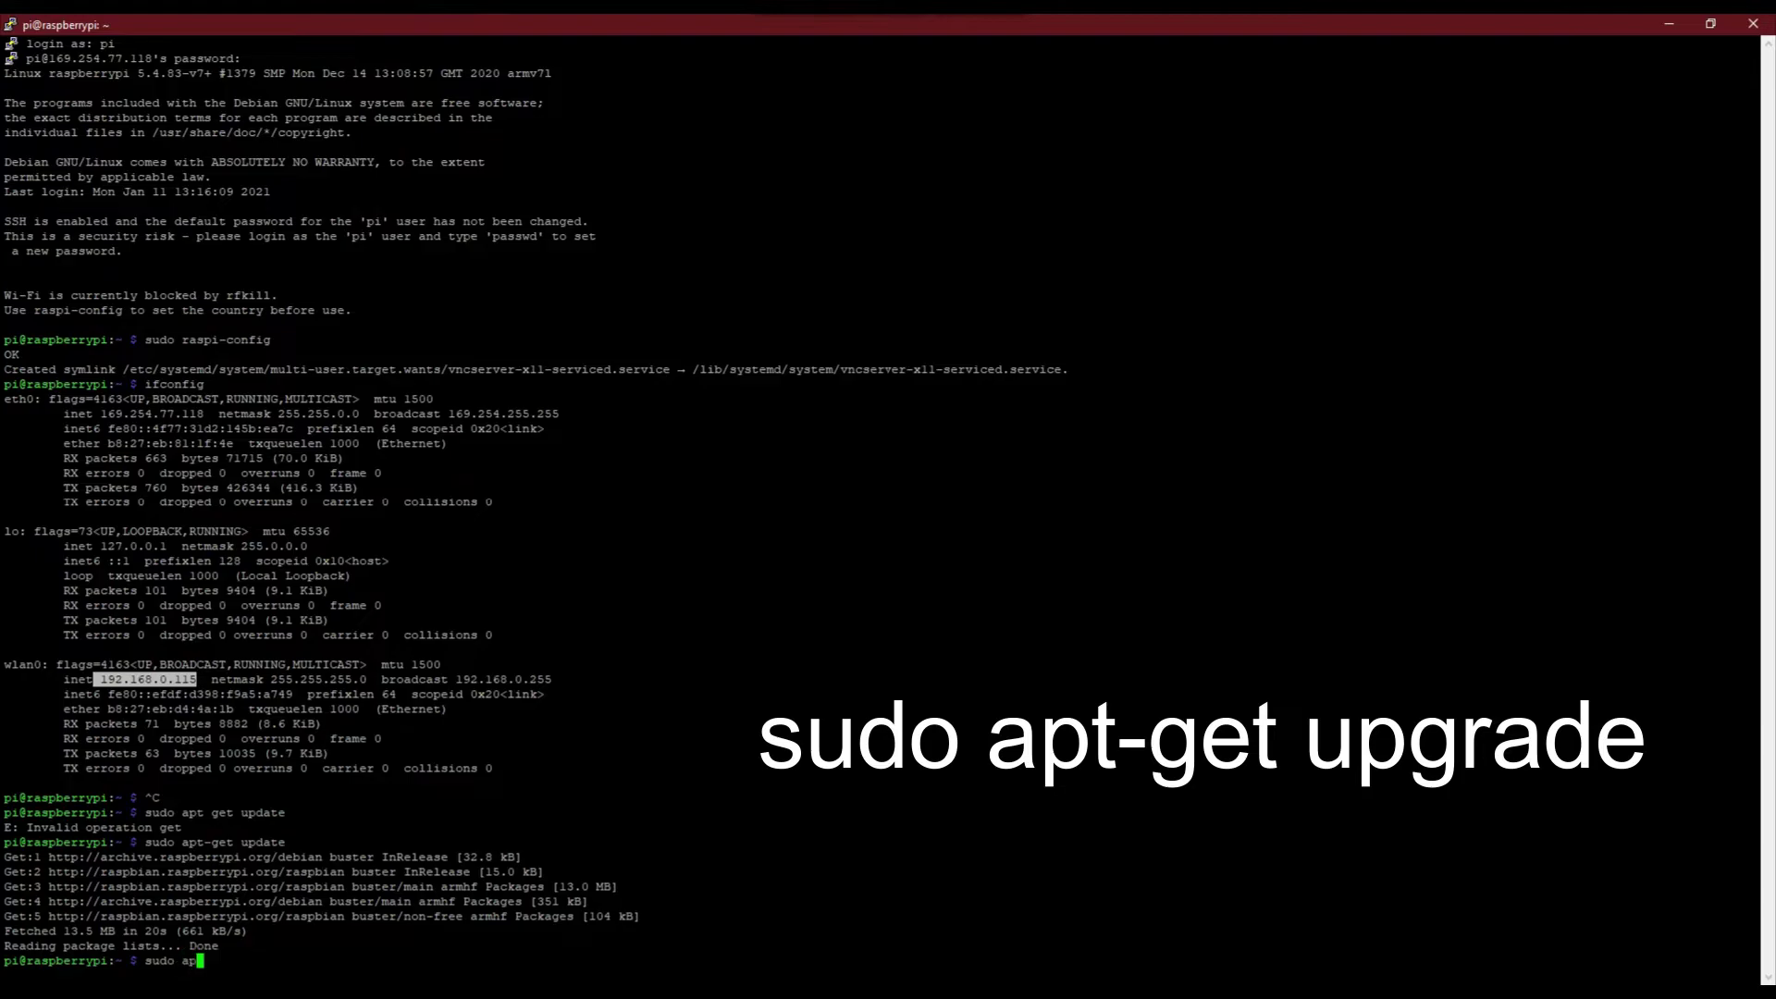
pyautogui.write('t-get ')
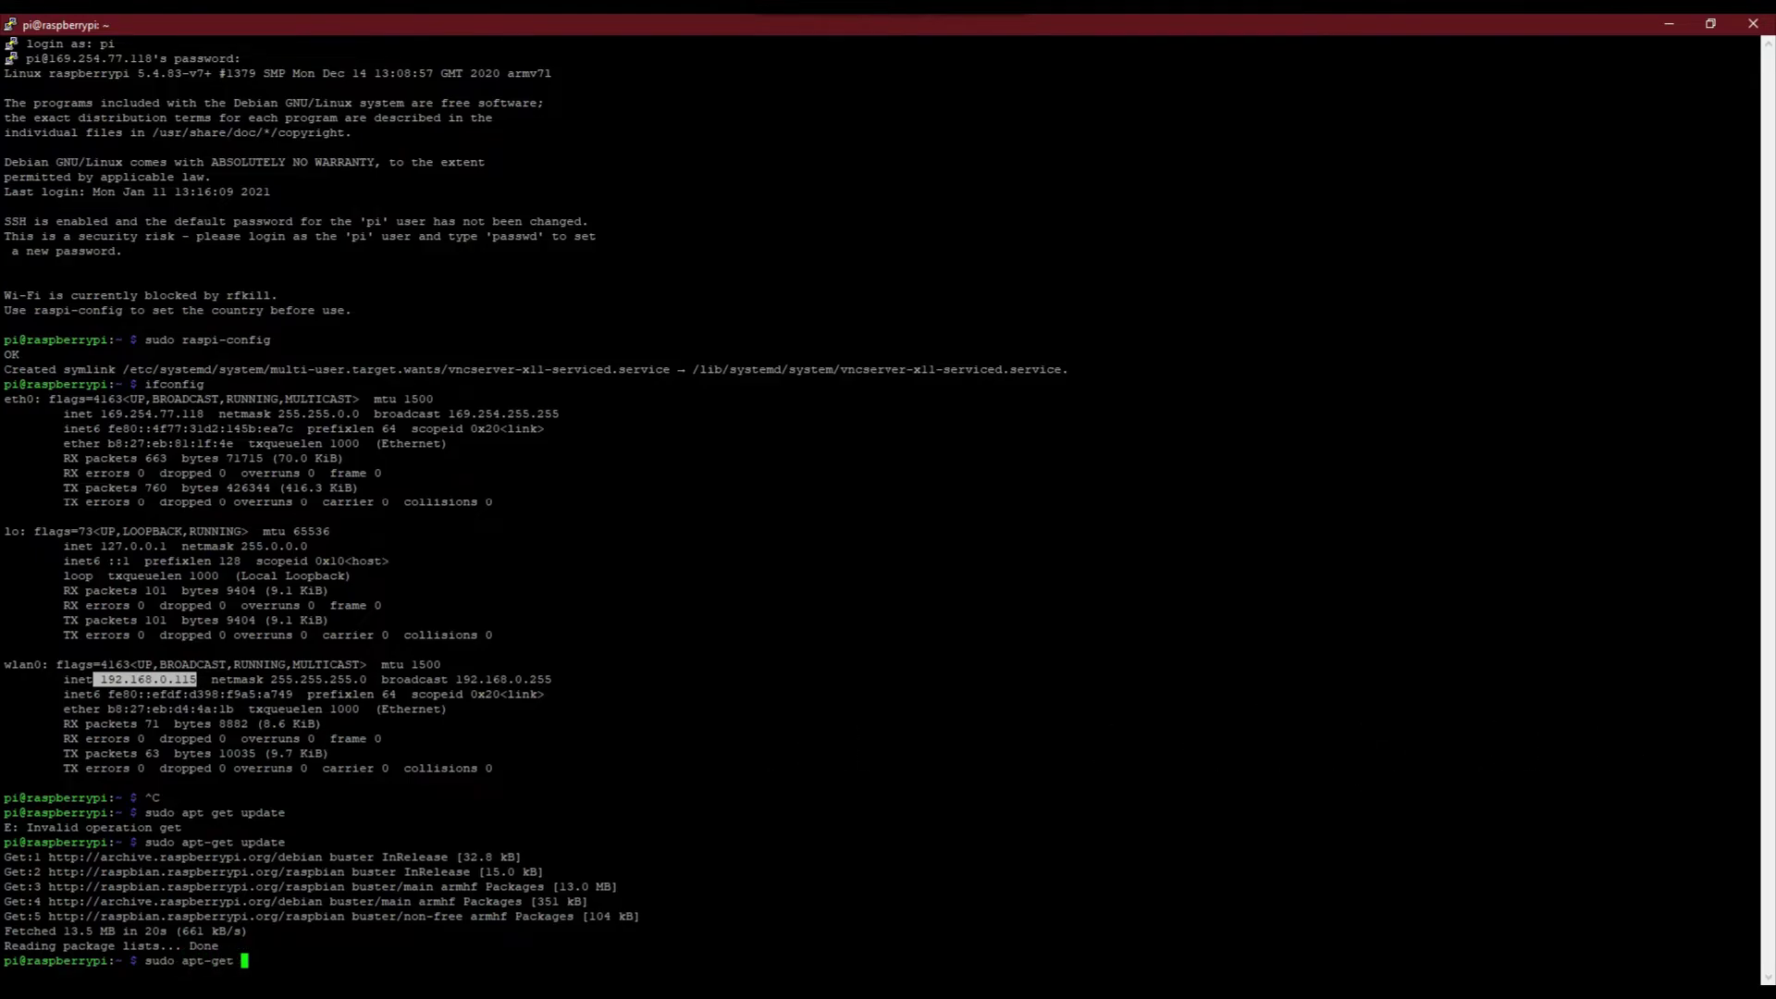
pyautogui.write('upgrade')
pyautogui.press('Return')
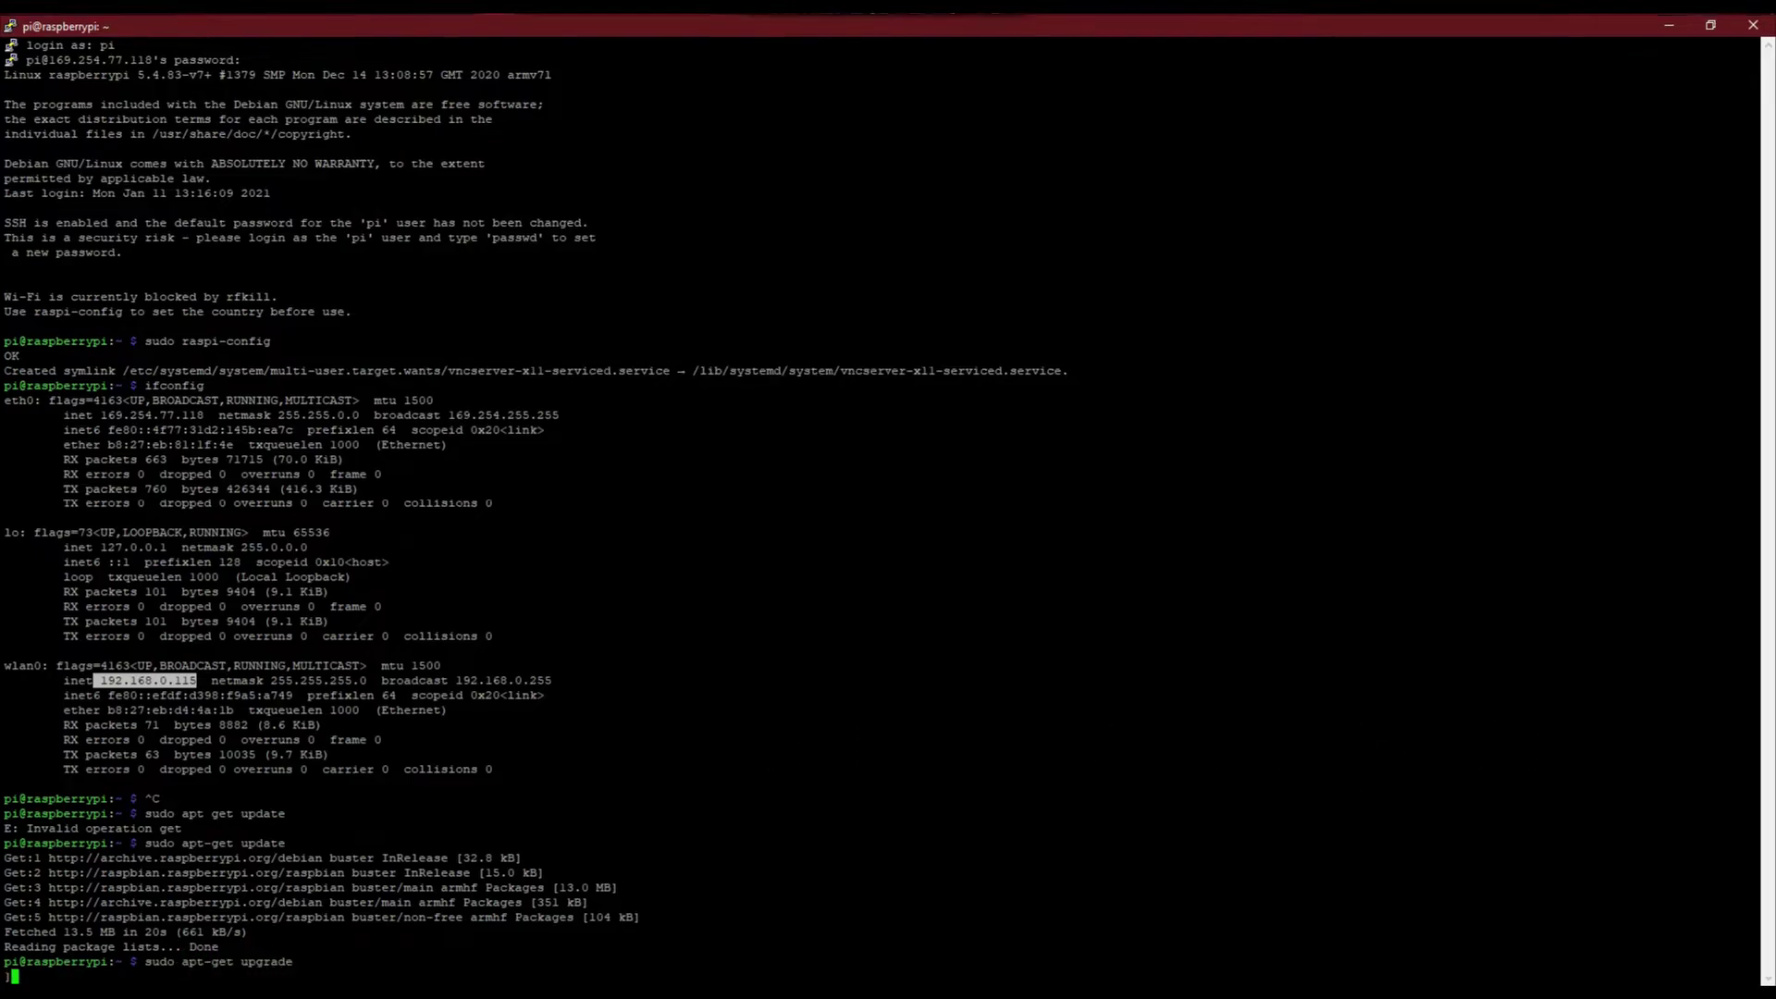
pyautogui.write('y')
pyautogui.press('Return')
pyautogui.press('Up')
pyautogui.press('Return')
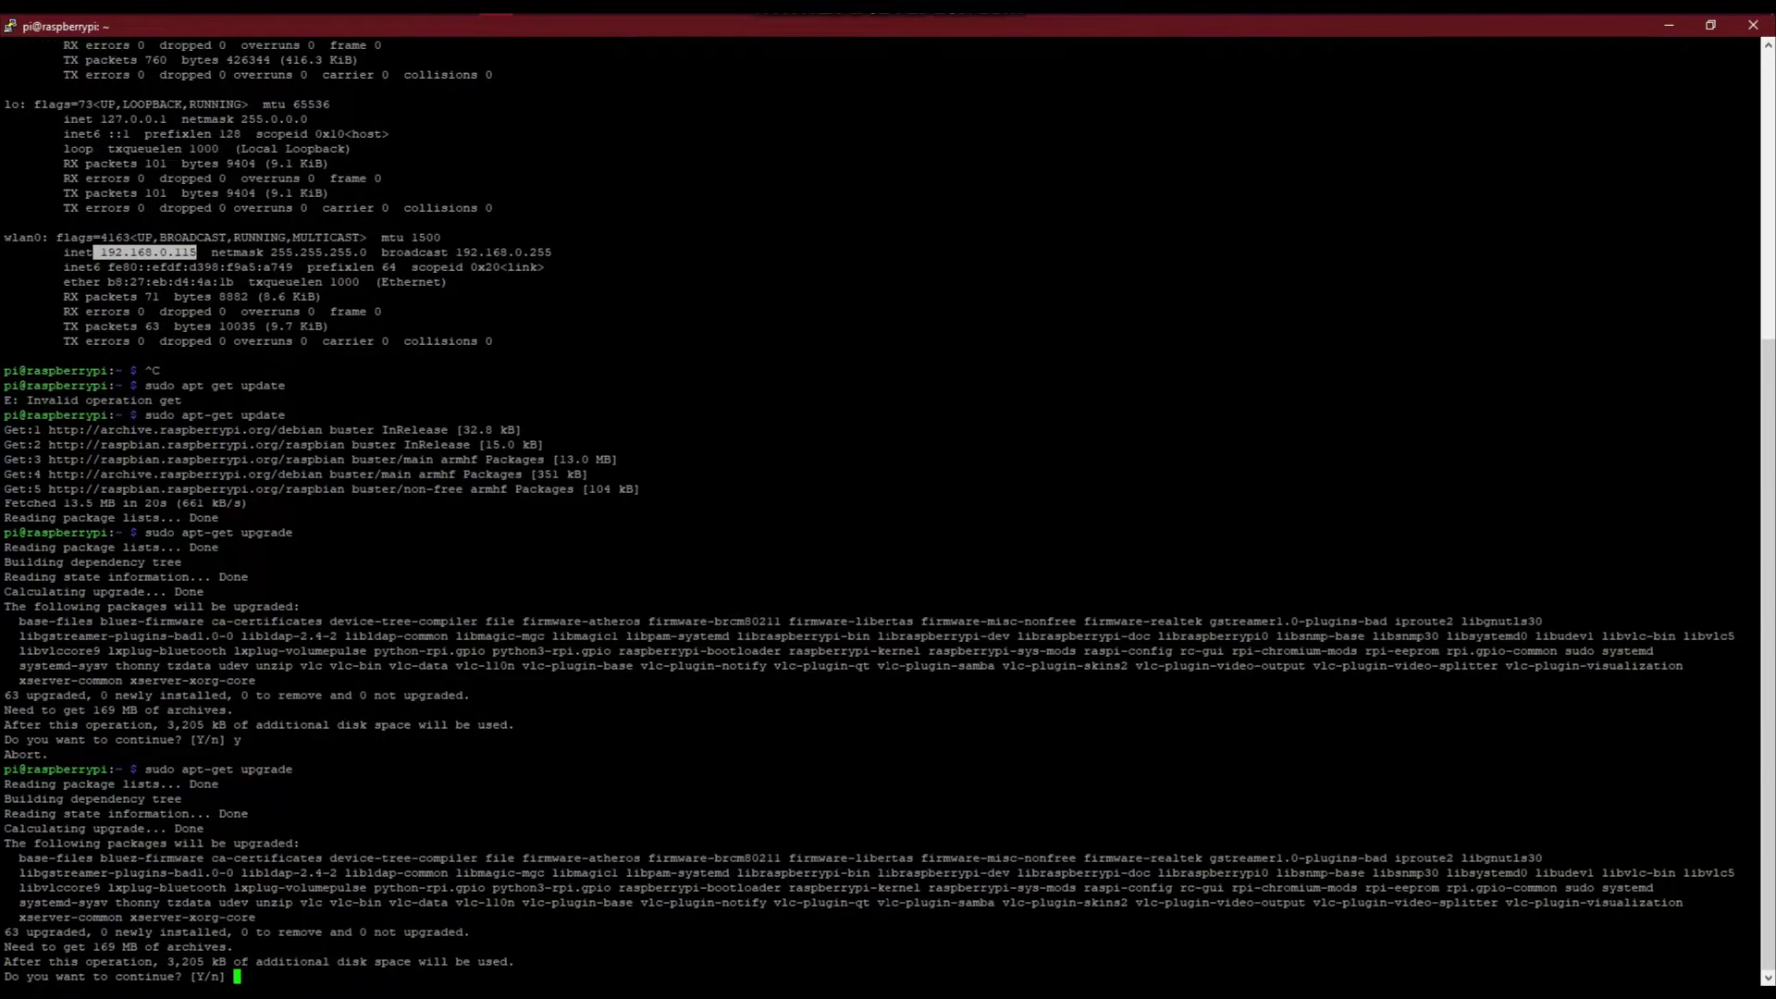
pyautogui.write('y')
pyautogui.press('Return')
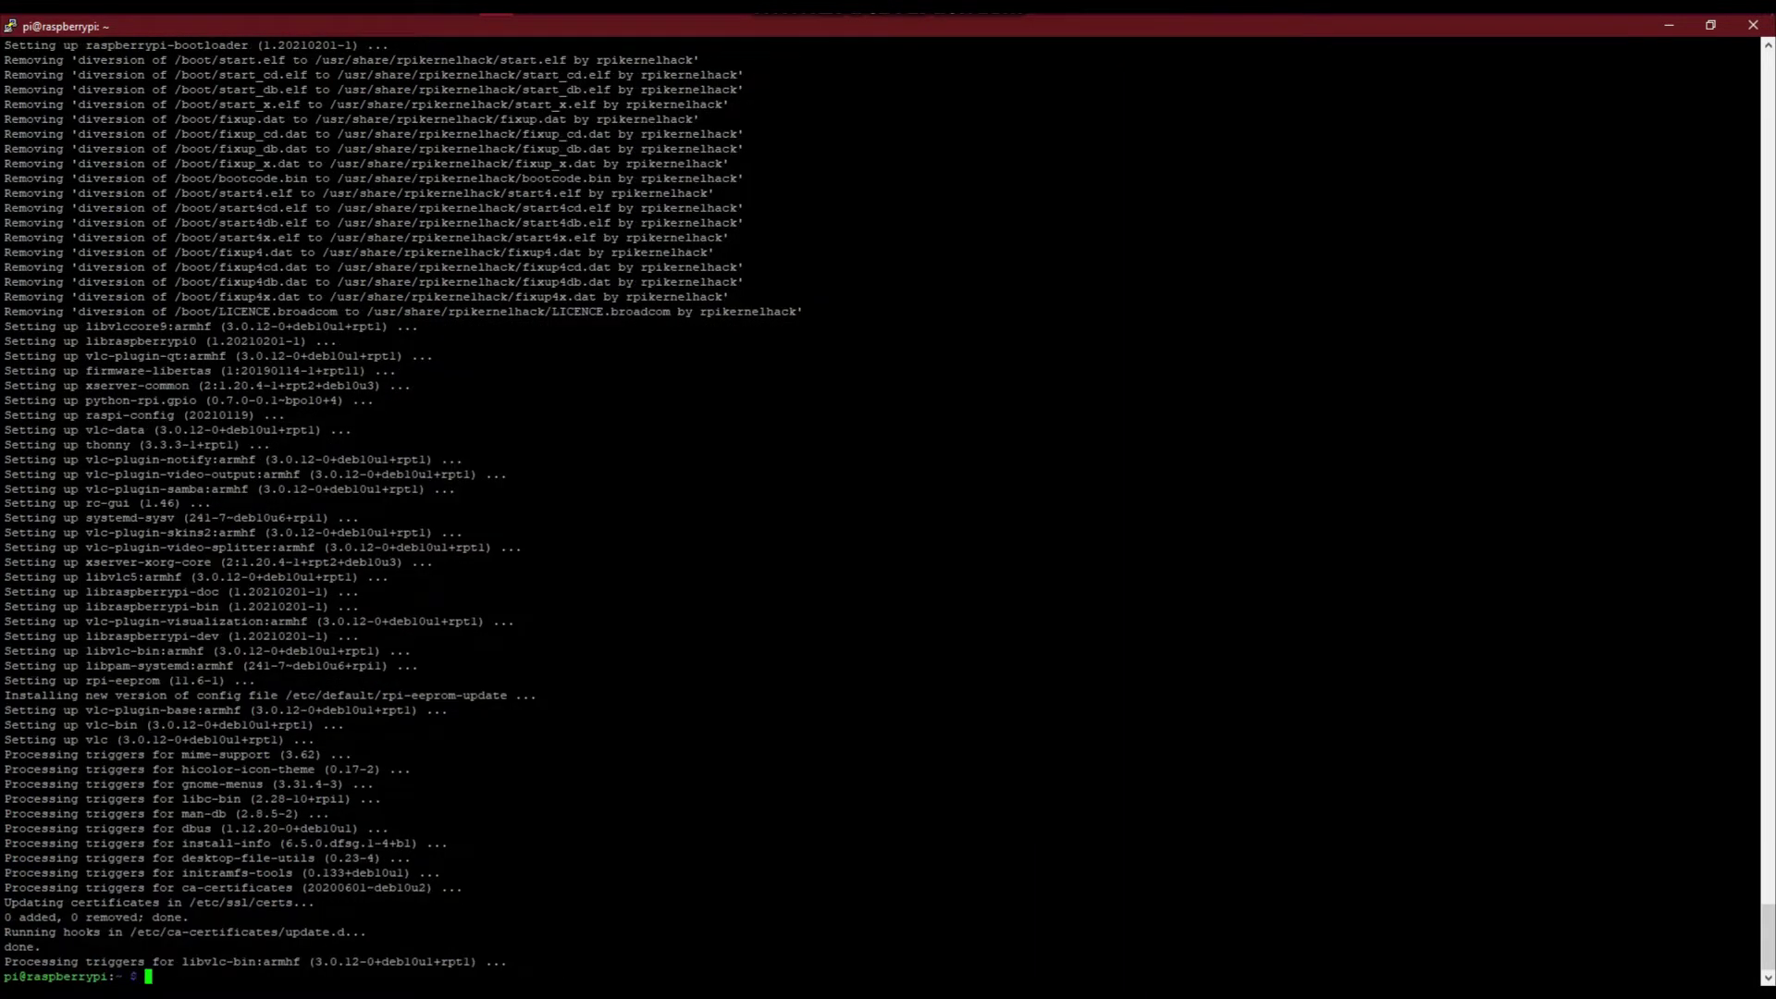
# Clear the terminal and restart the Pi with sudo reboot
pyautogui.write('lear')
pyautogui.press('Return')
pyautogui.write('sudo reboot')
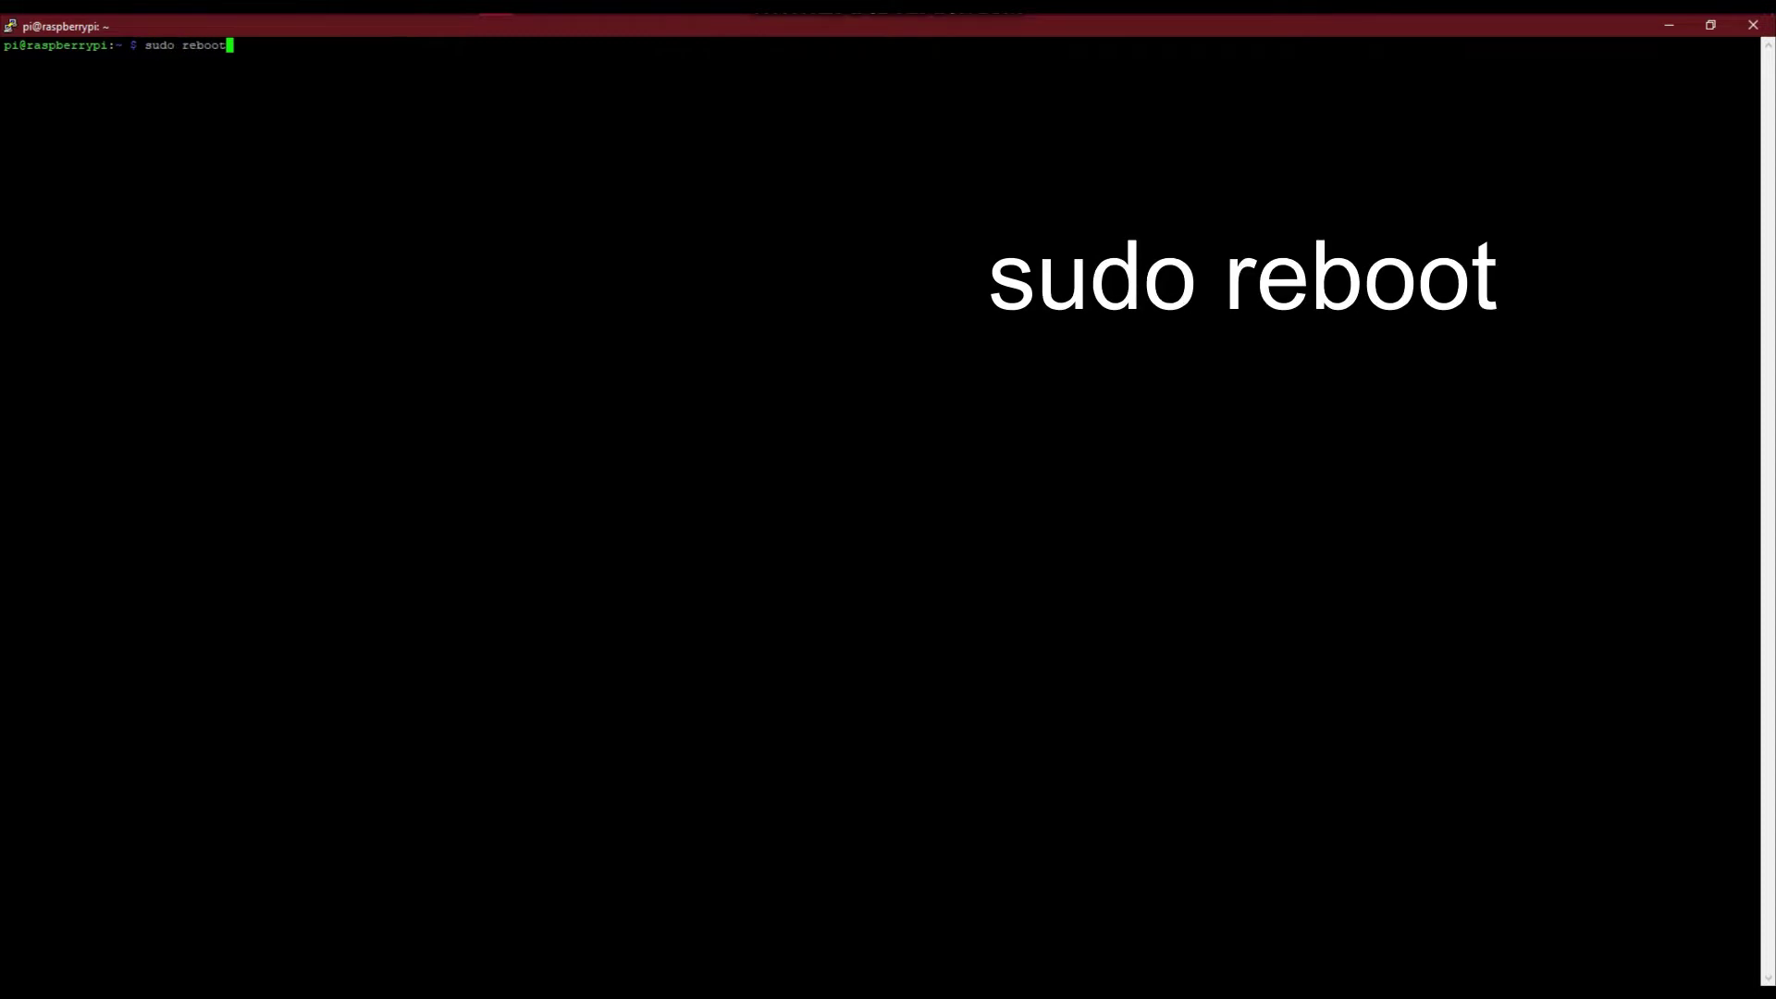
pyautogui.press('Return')
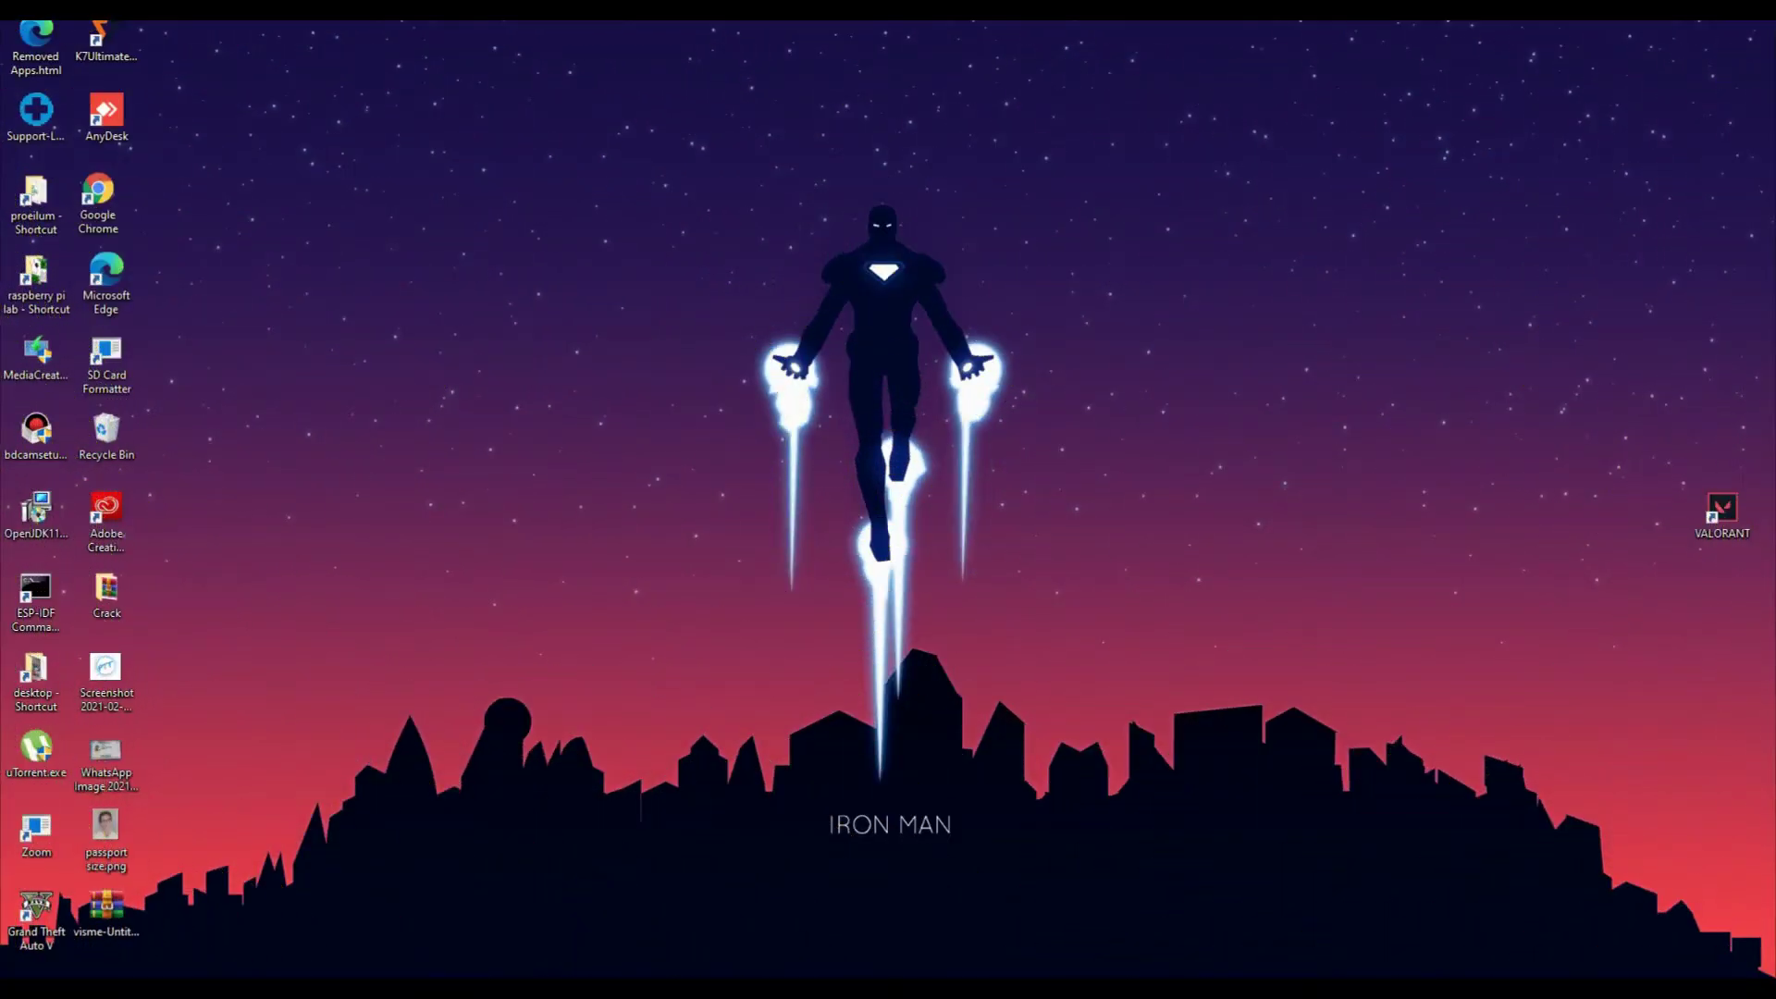
# Launch VNC Viewer from the Windows Start search
pyautogui.press('super')
pyautogui.write('vnc')
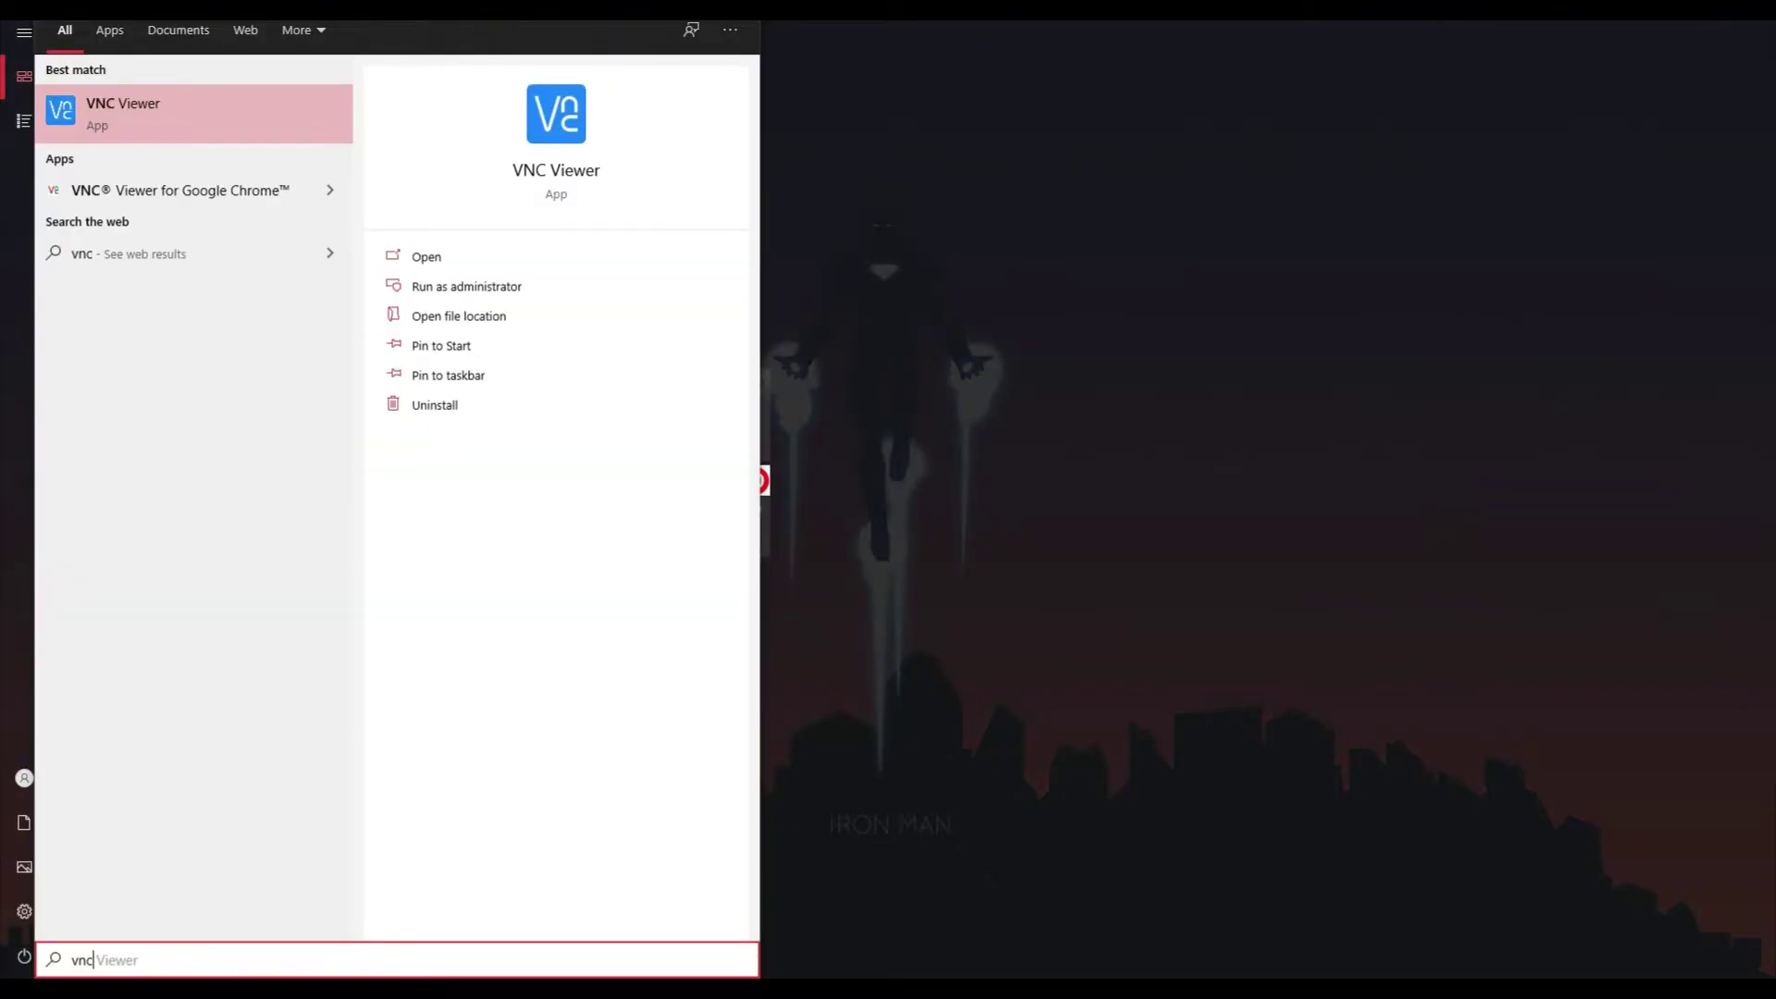
pyautogui.press('Return')
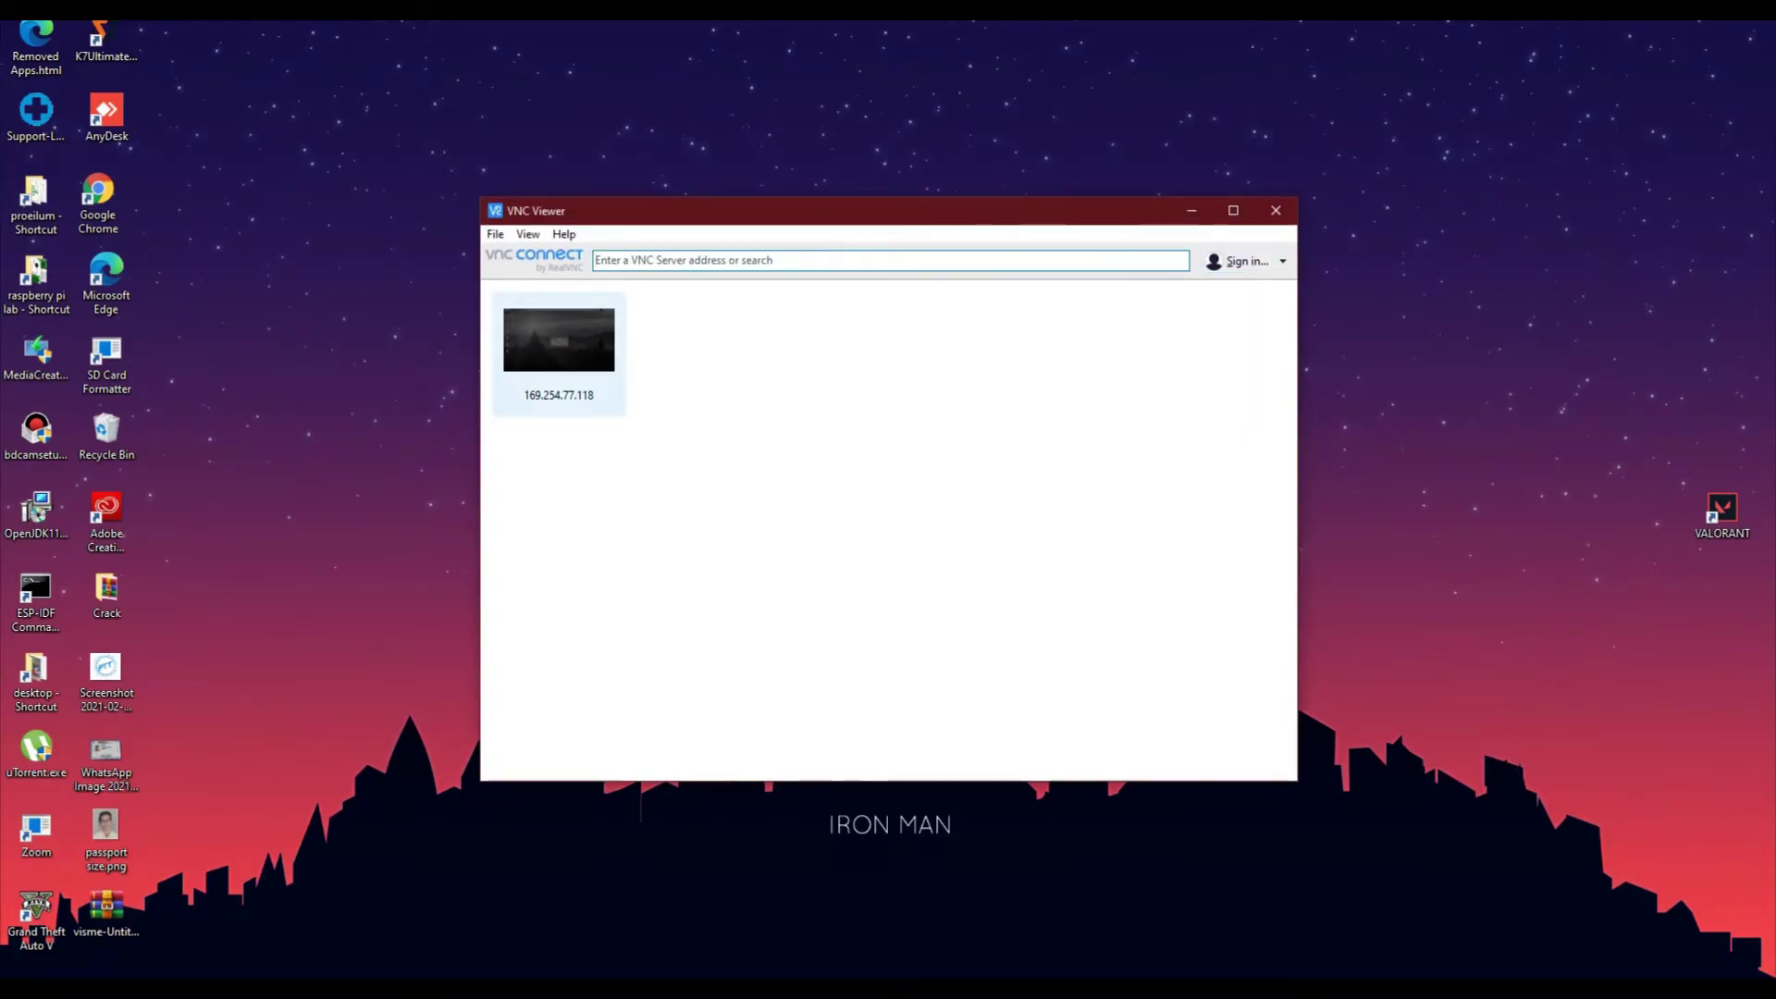
# Create a new connection to 192.168.0.115 named newpi
pyautogui.click(495, 234)
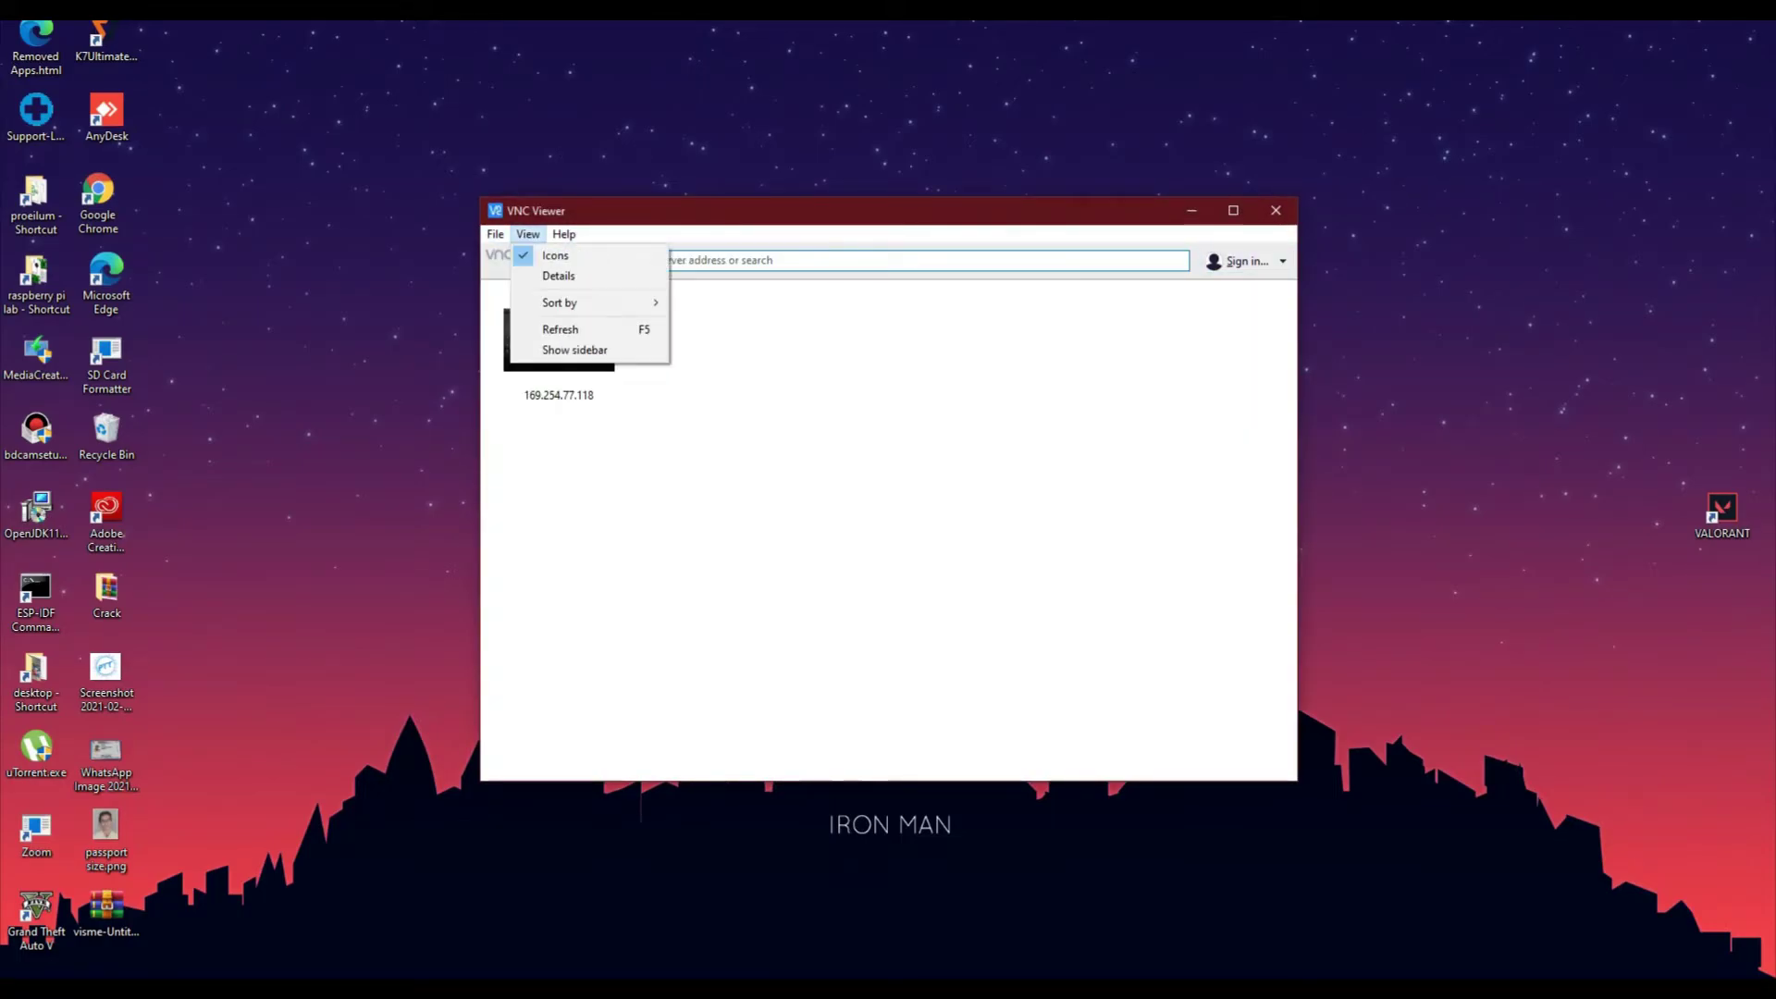
pyautogui.moveTo(495, 234)
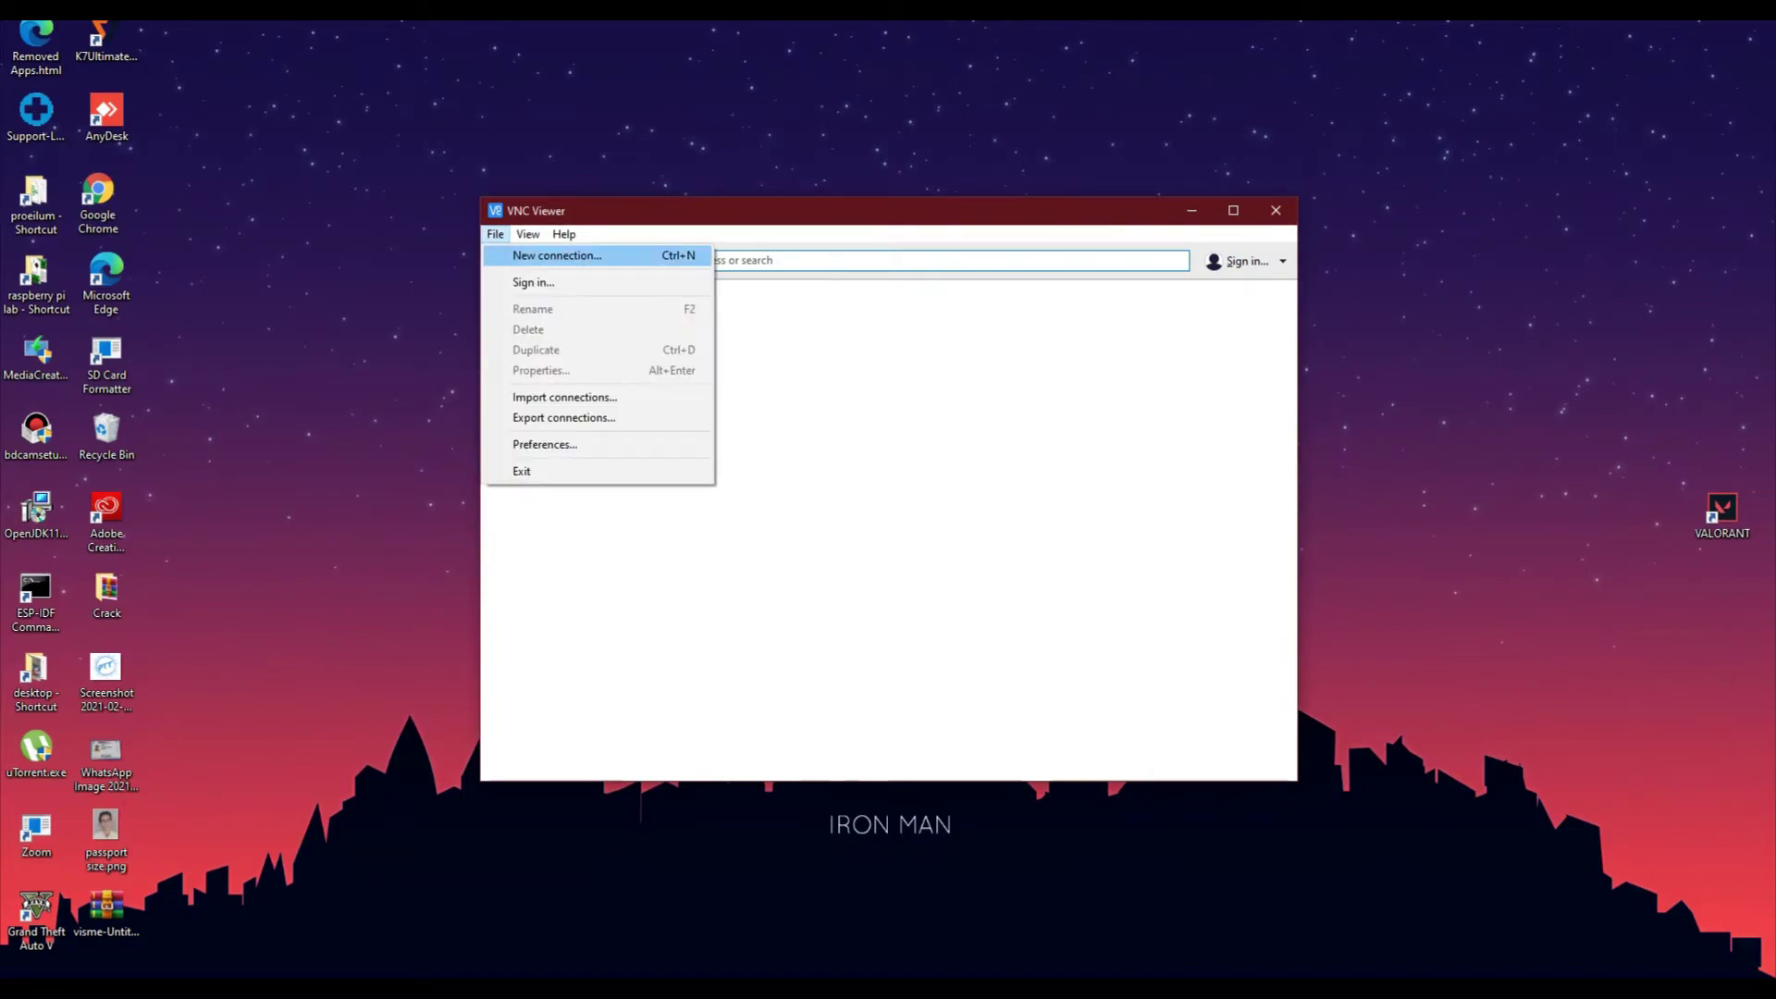
pyautogui.click(556, 255)
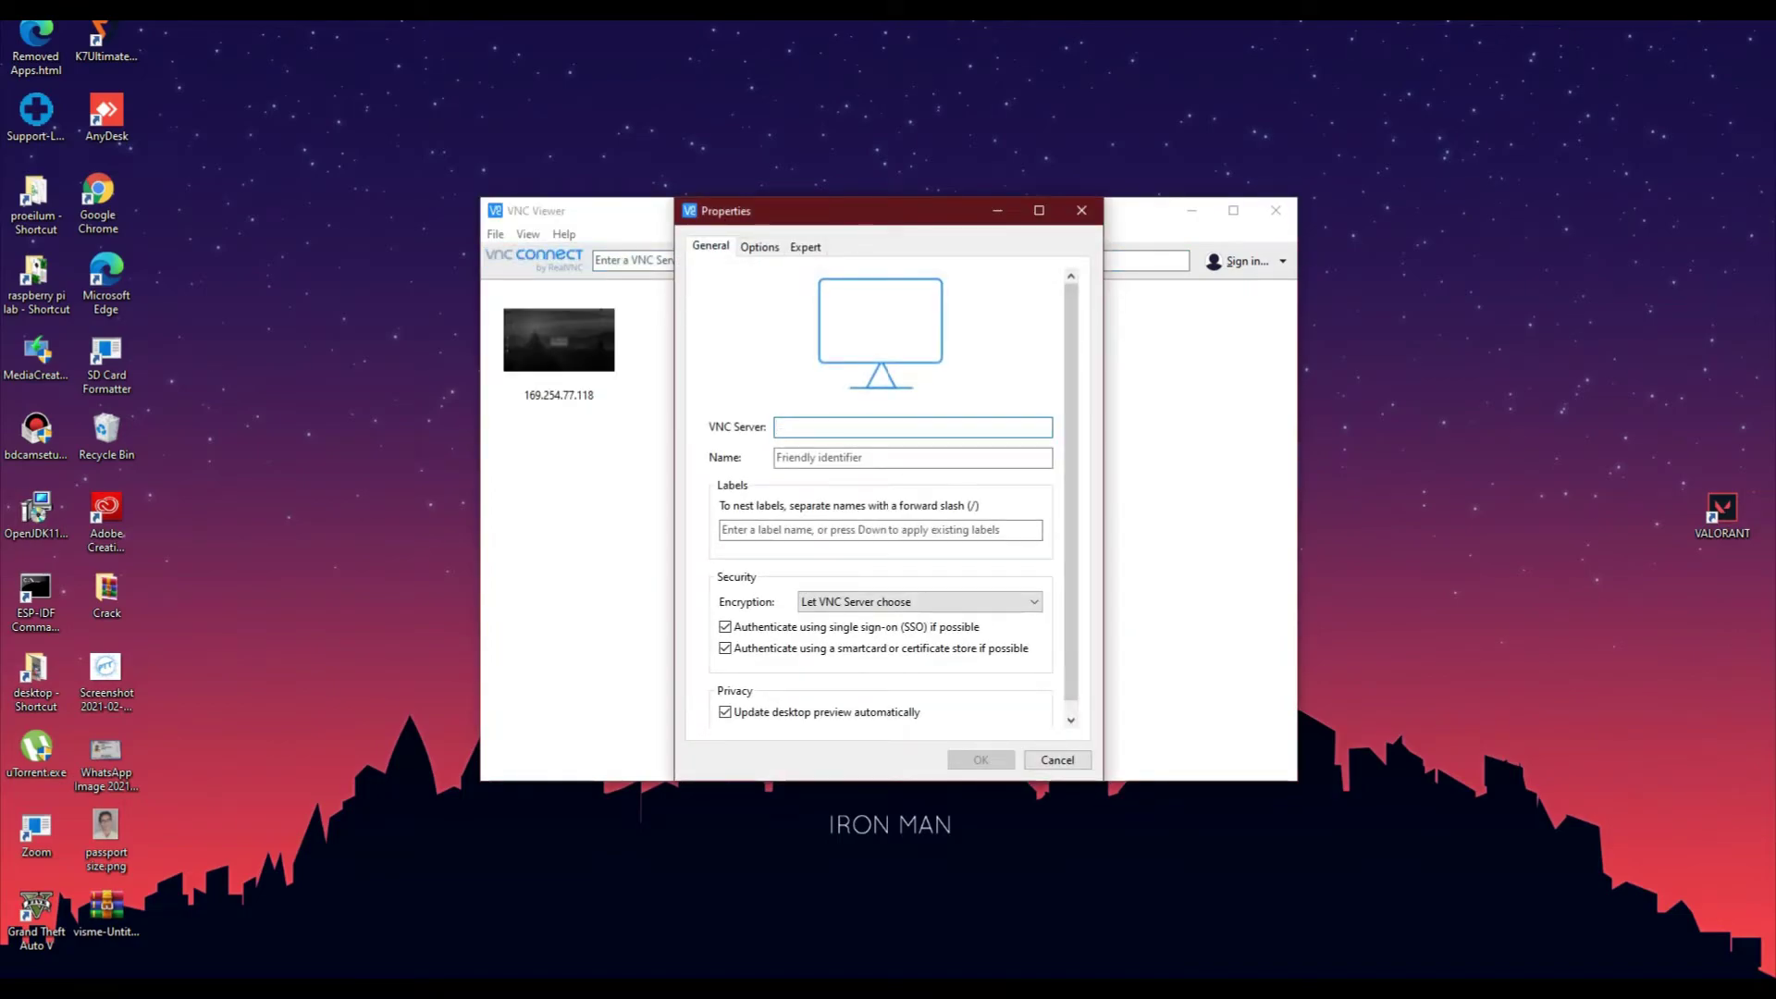
pyautogui.write('192.168.0.115')
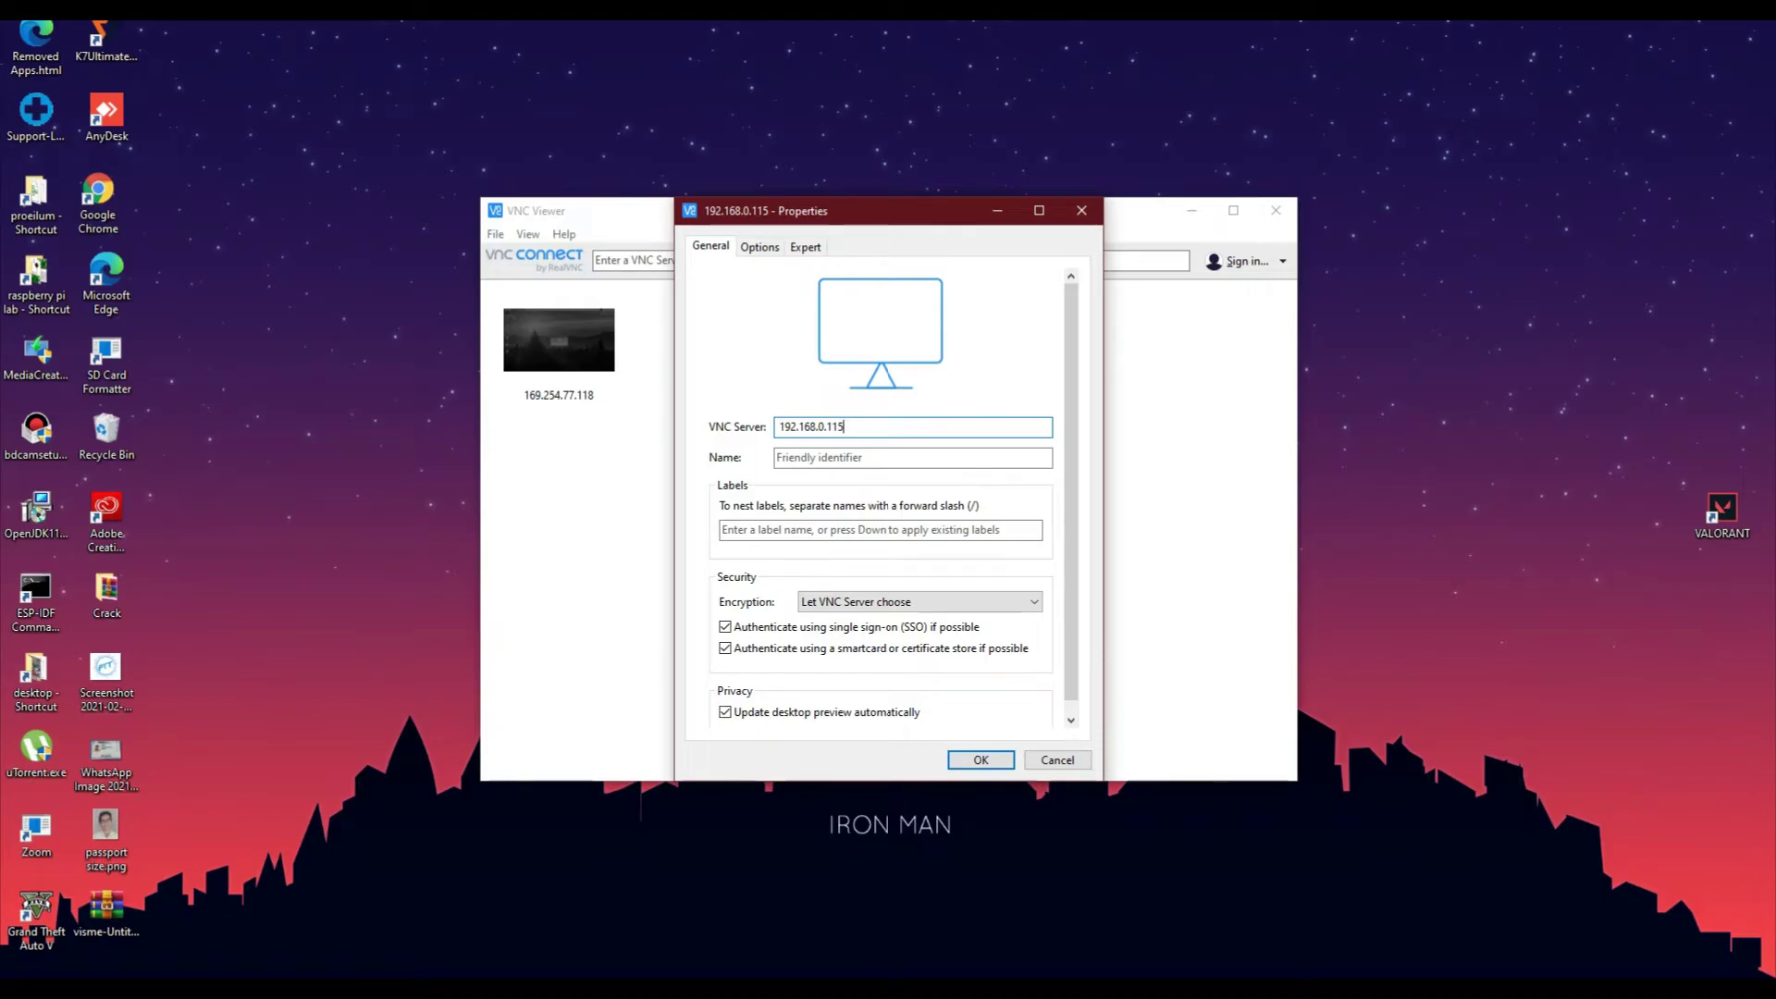
pyautogui.click(820, 457)
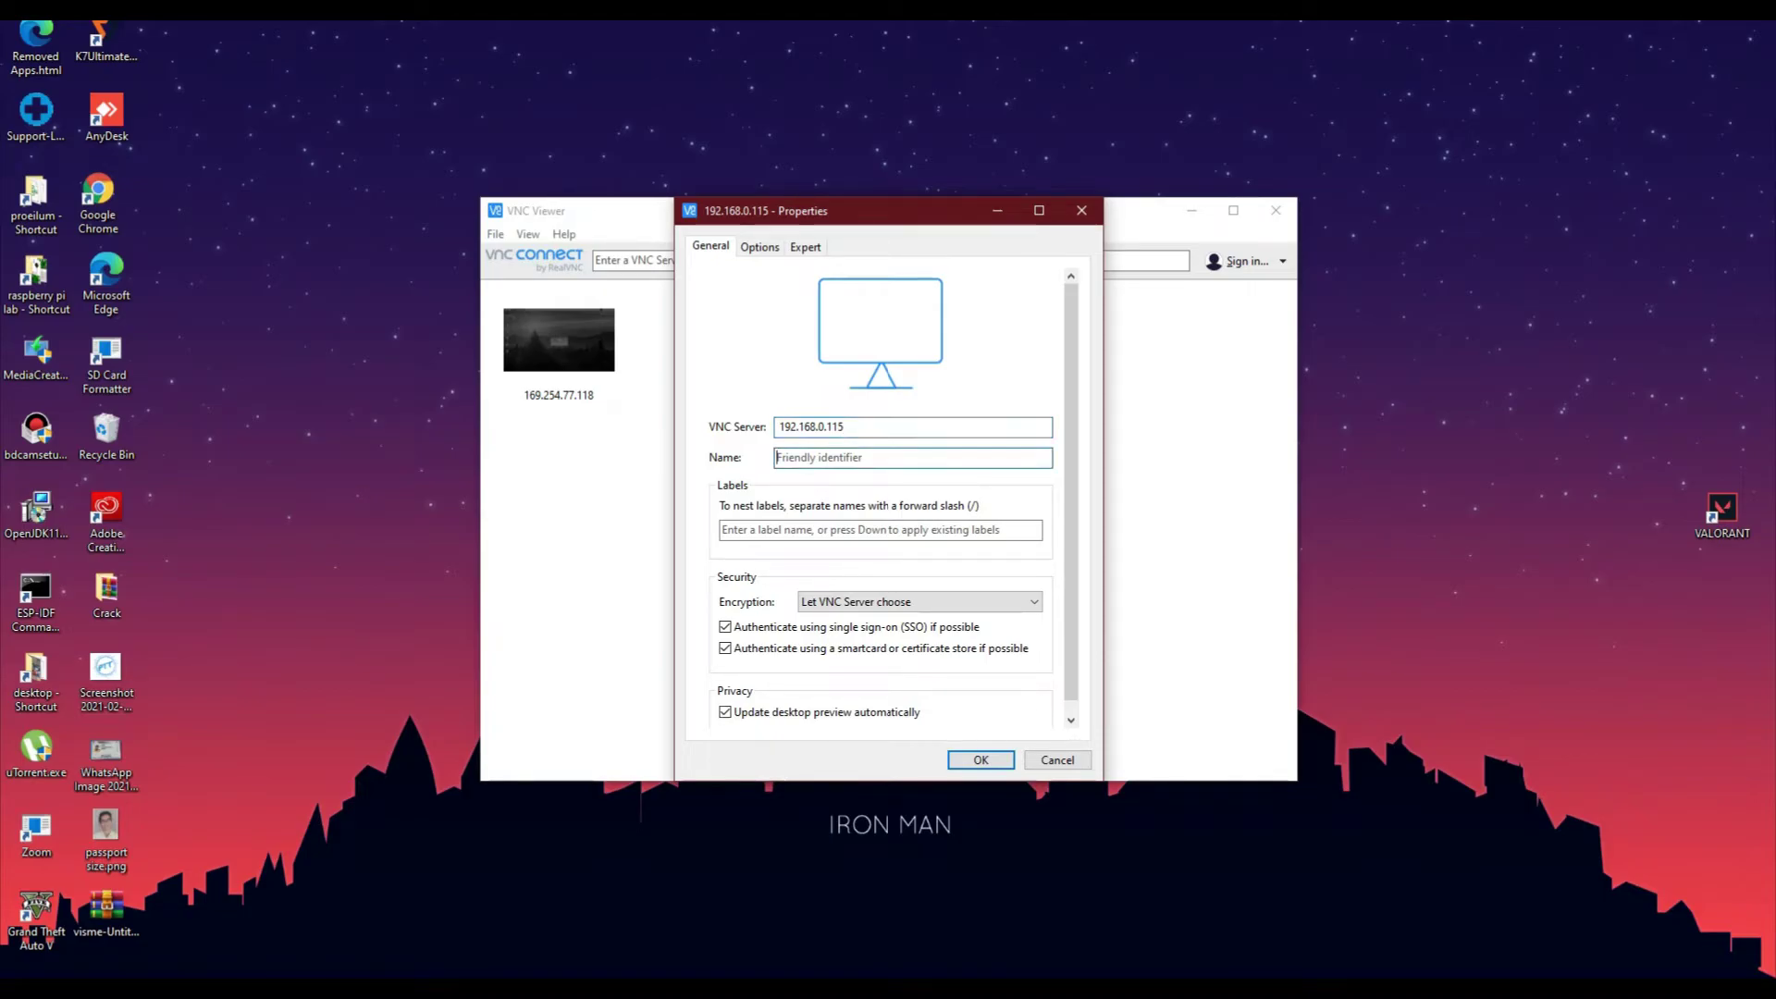
pyautogui.write('newpi')
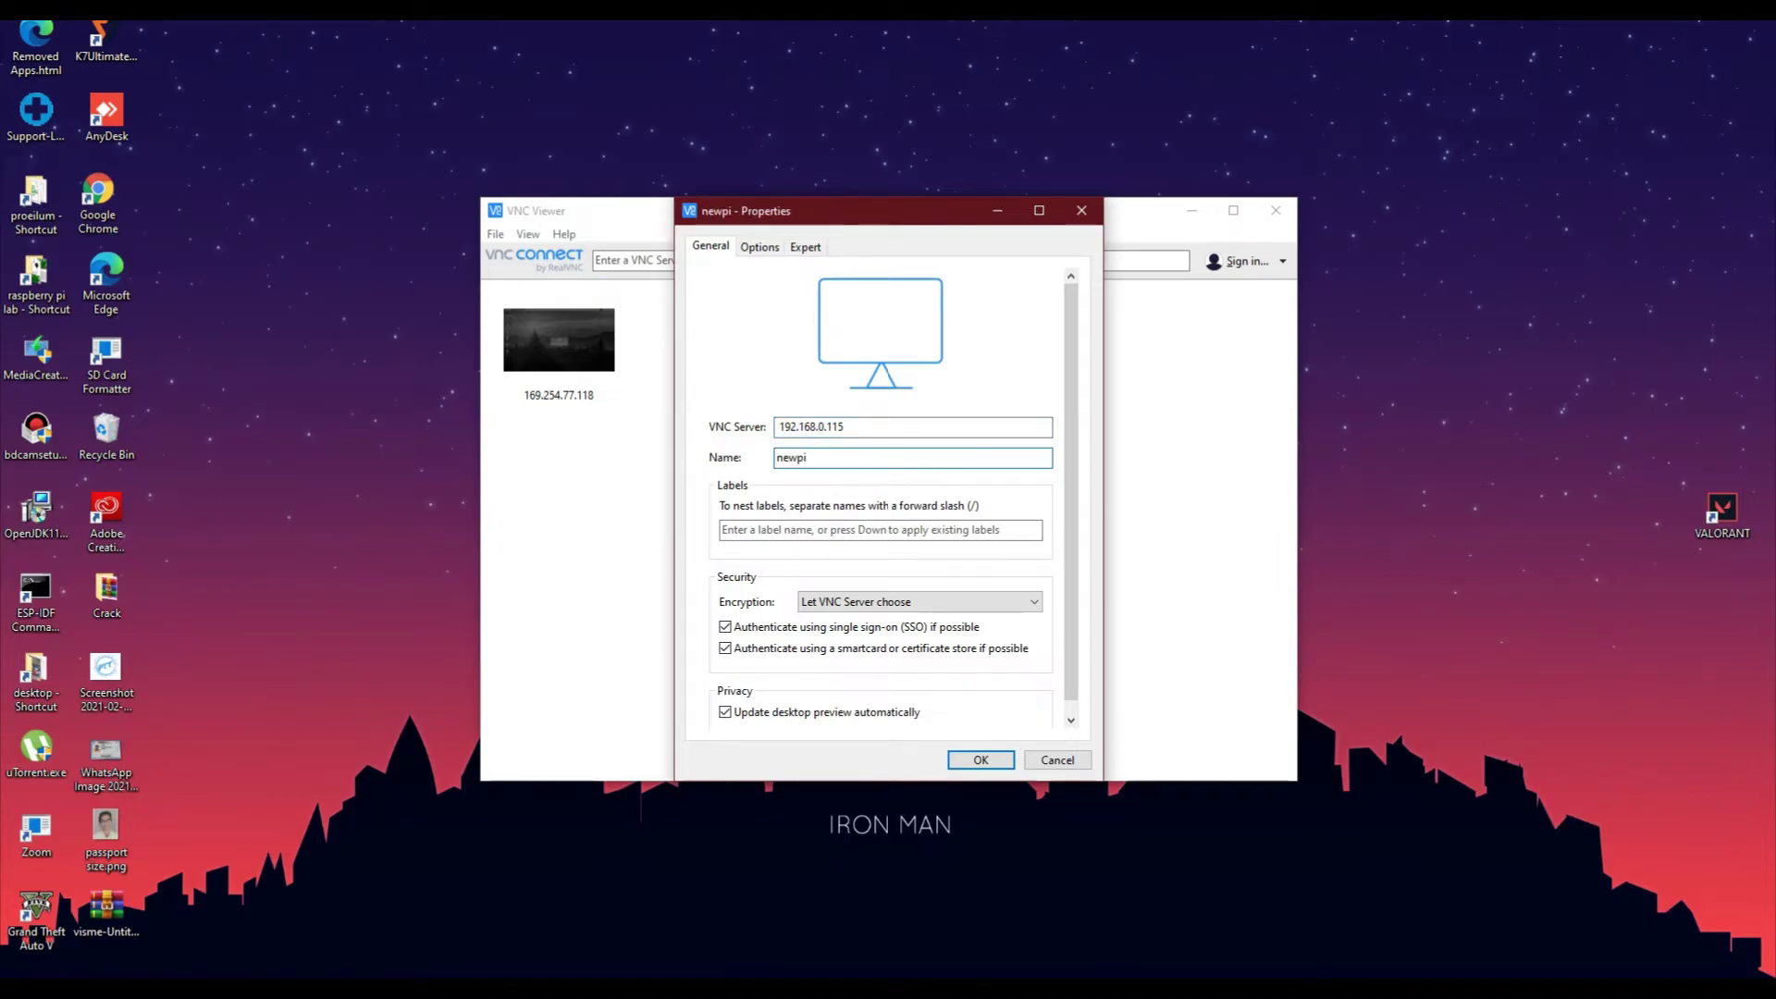
pyautogui.press('Return')
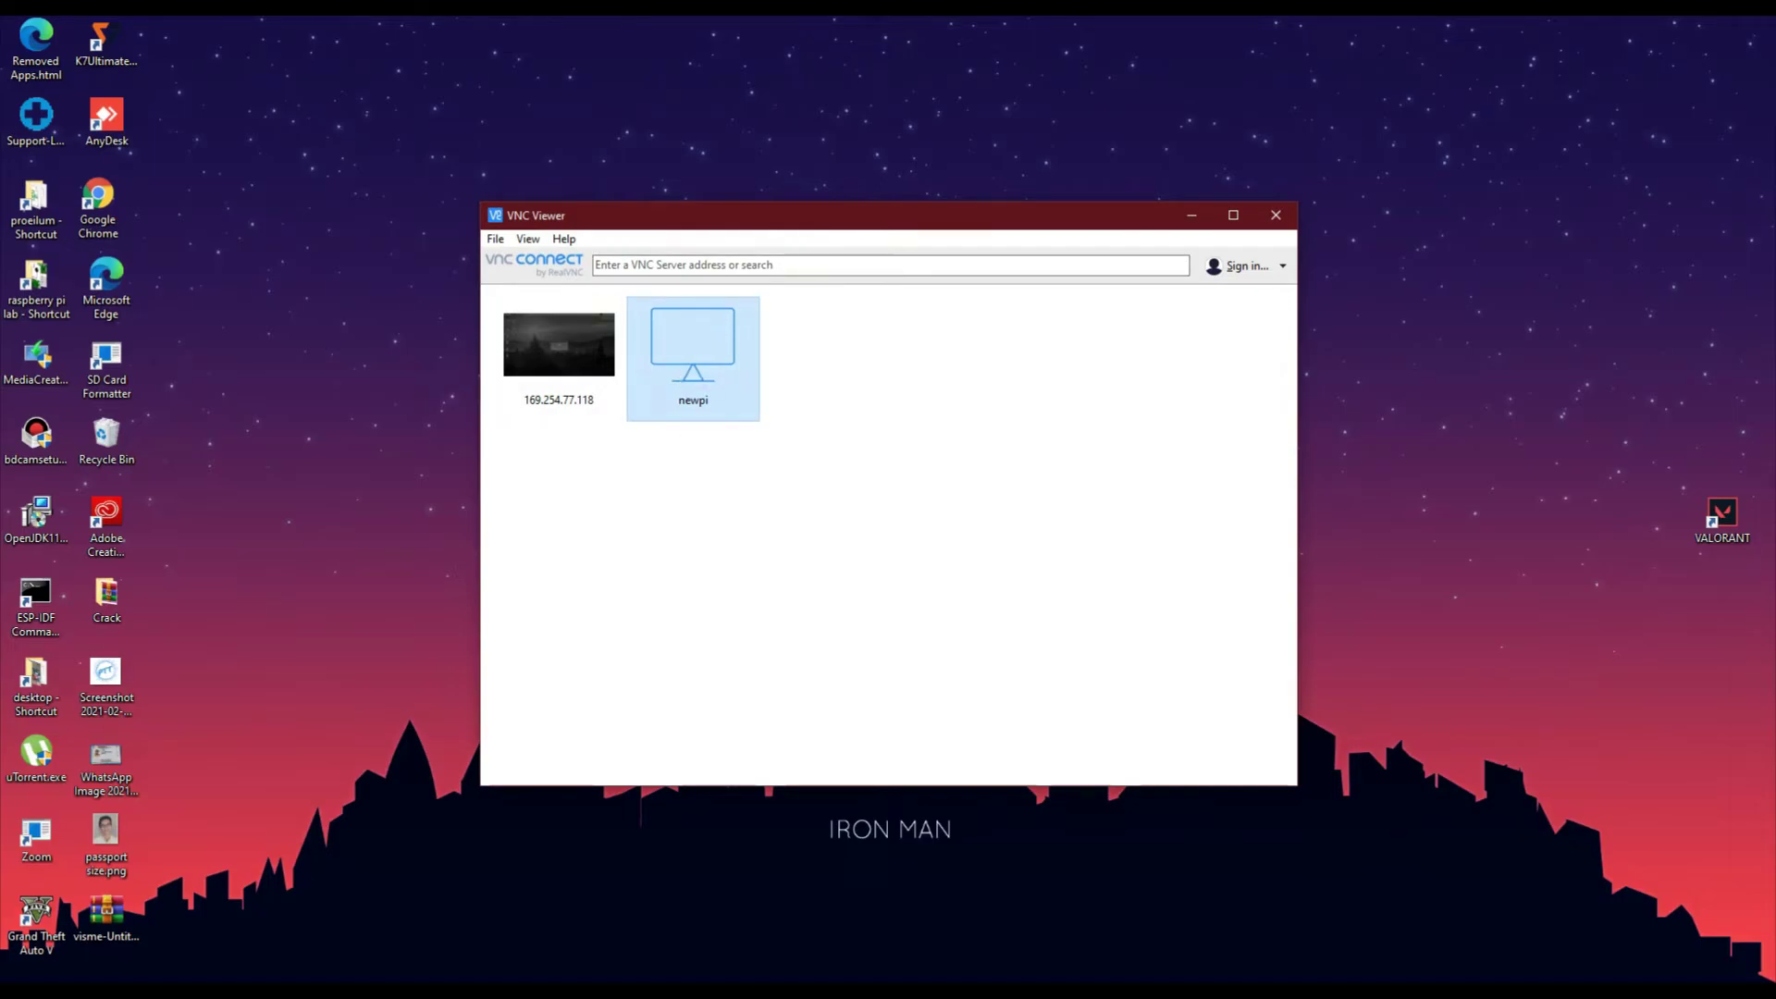
# Connect to newpi, trust the server, and log in with the Pi's saved password
pyautogui.press('Return')
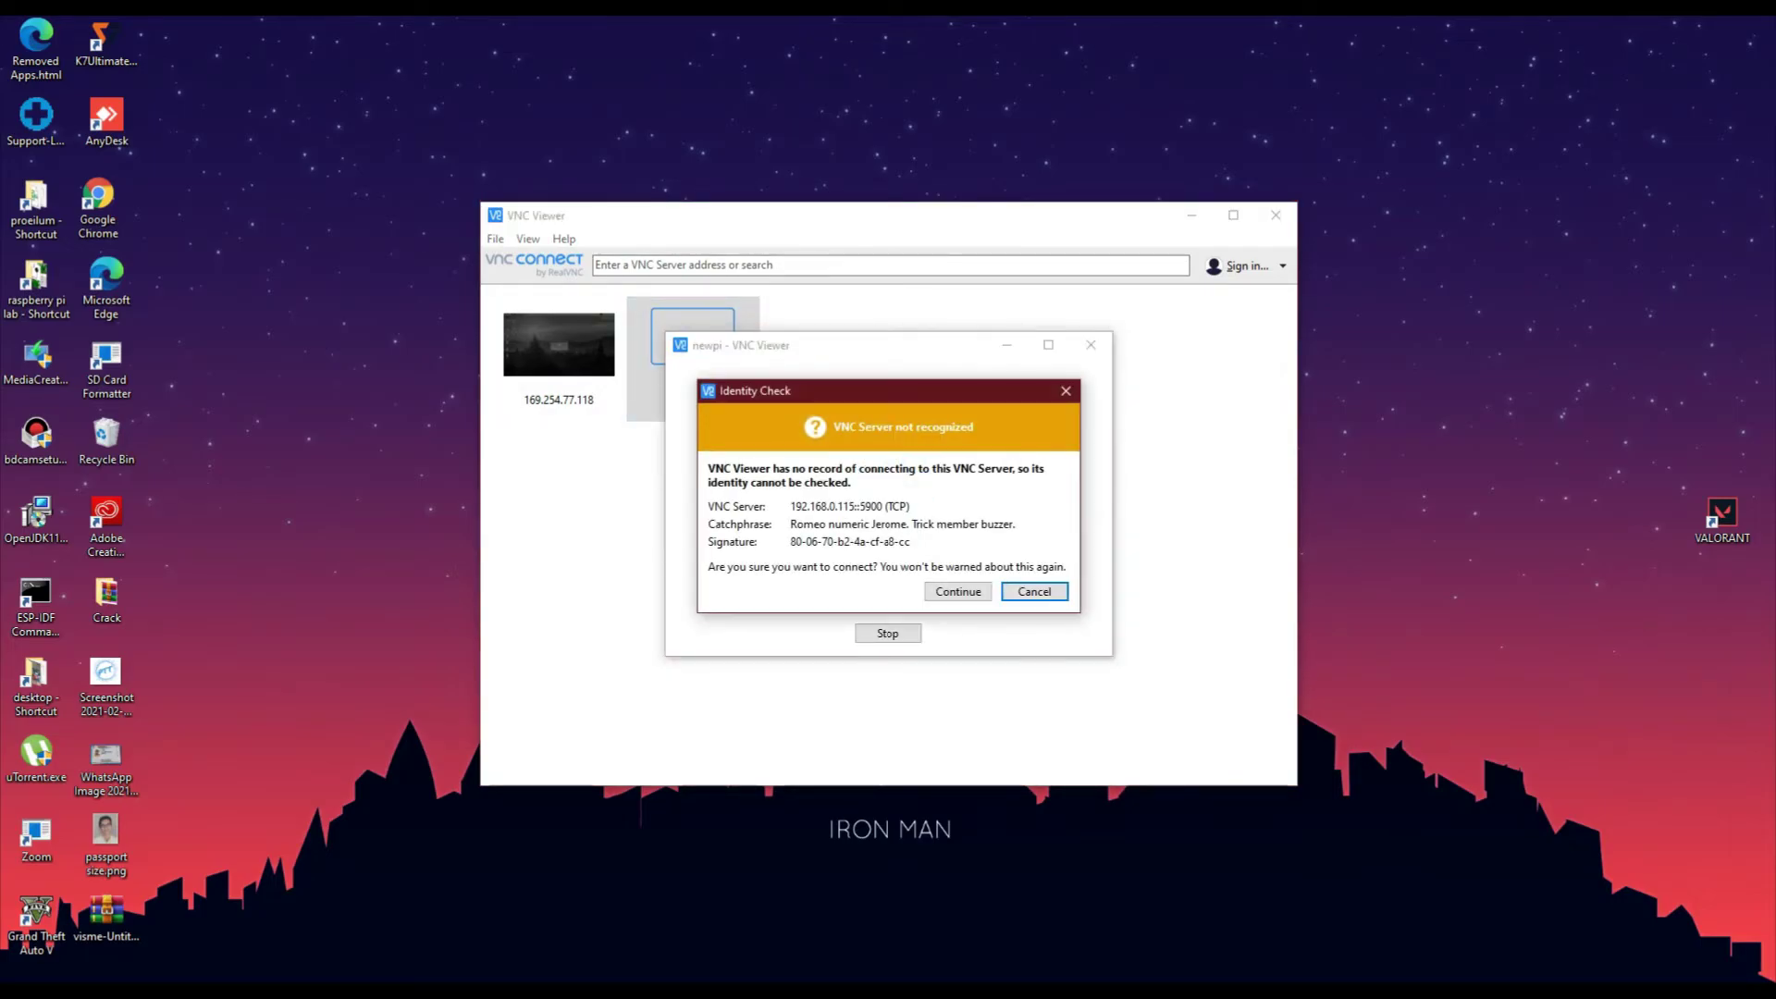
pyautogui.hotkey('shift', 'Tab')
pyautogui.press('Return')
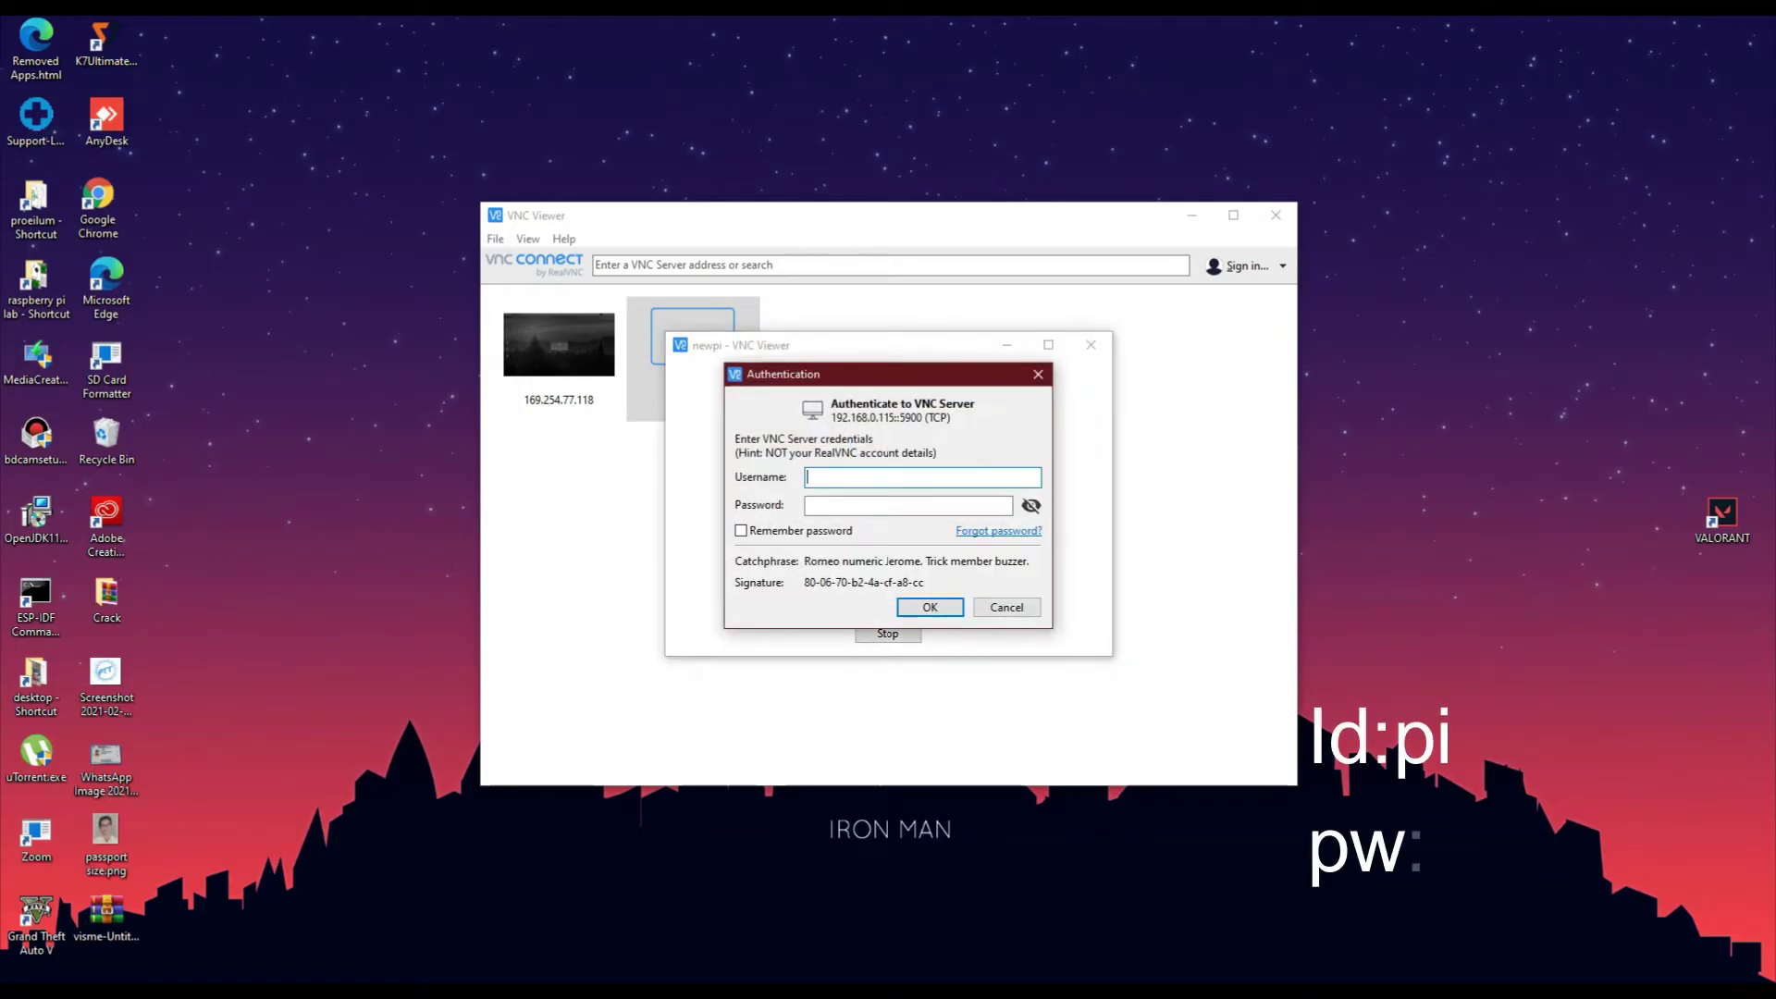
pyautogui.write('pi')
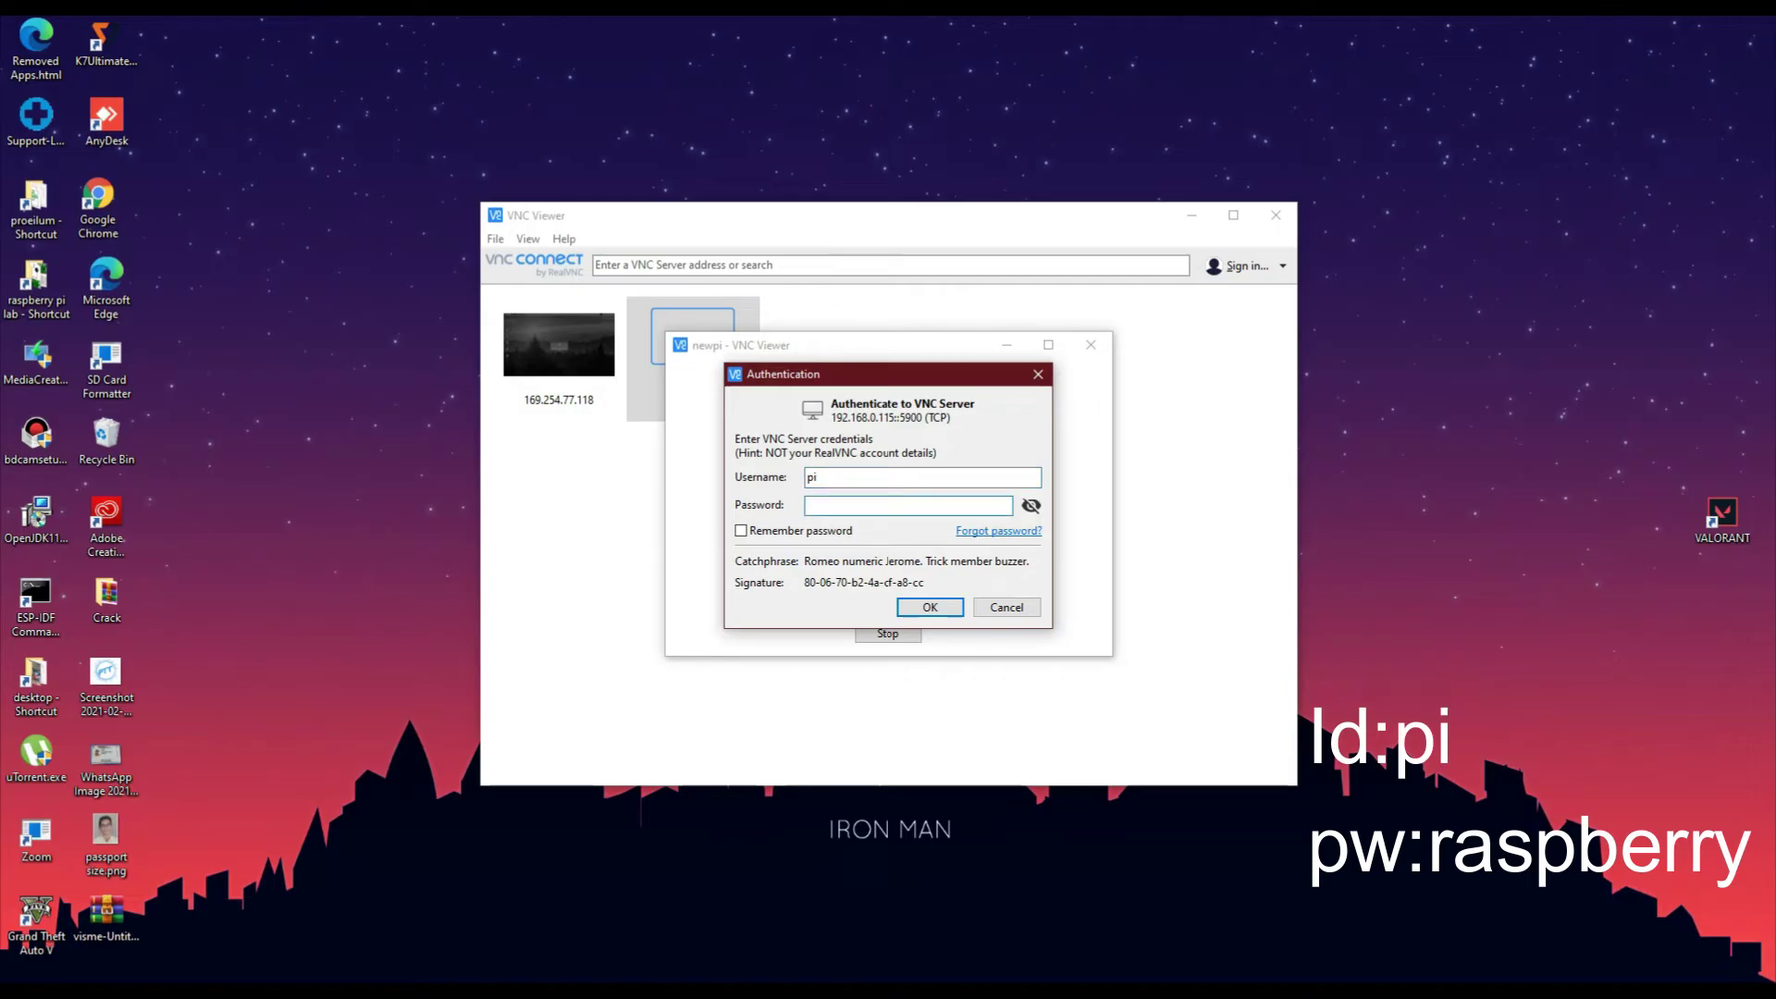
pyautogui.write('raspberr')
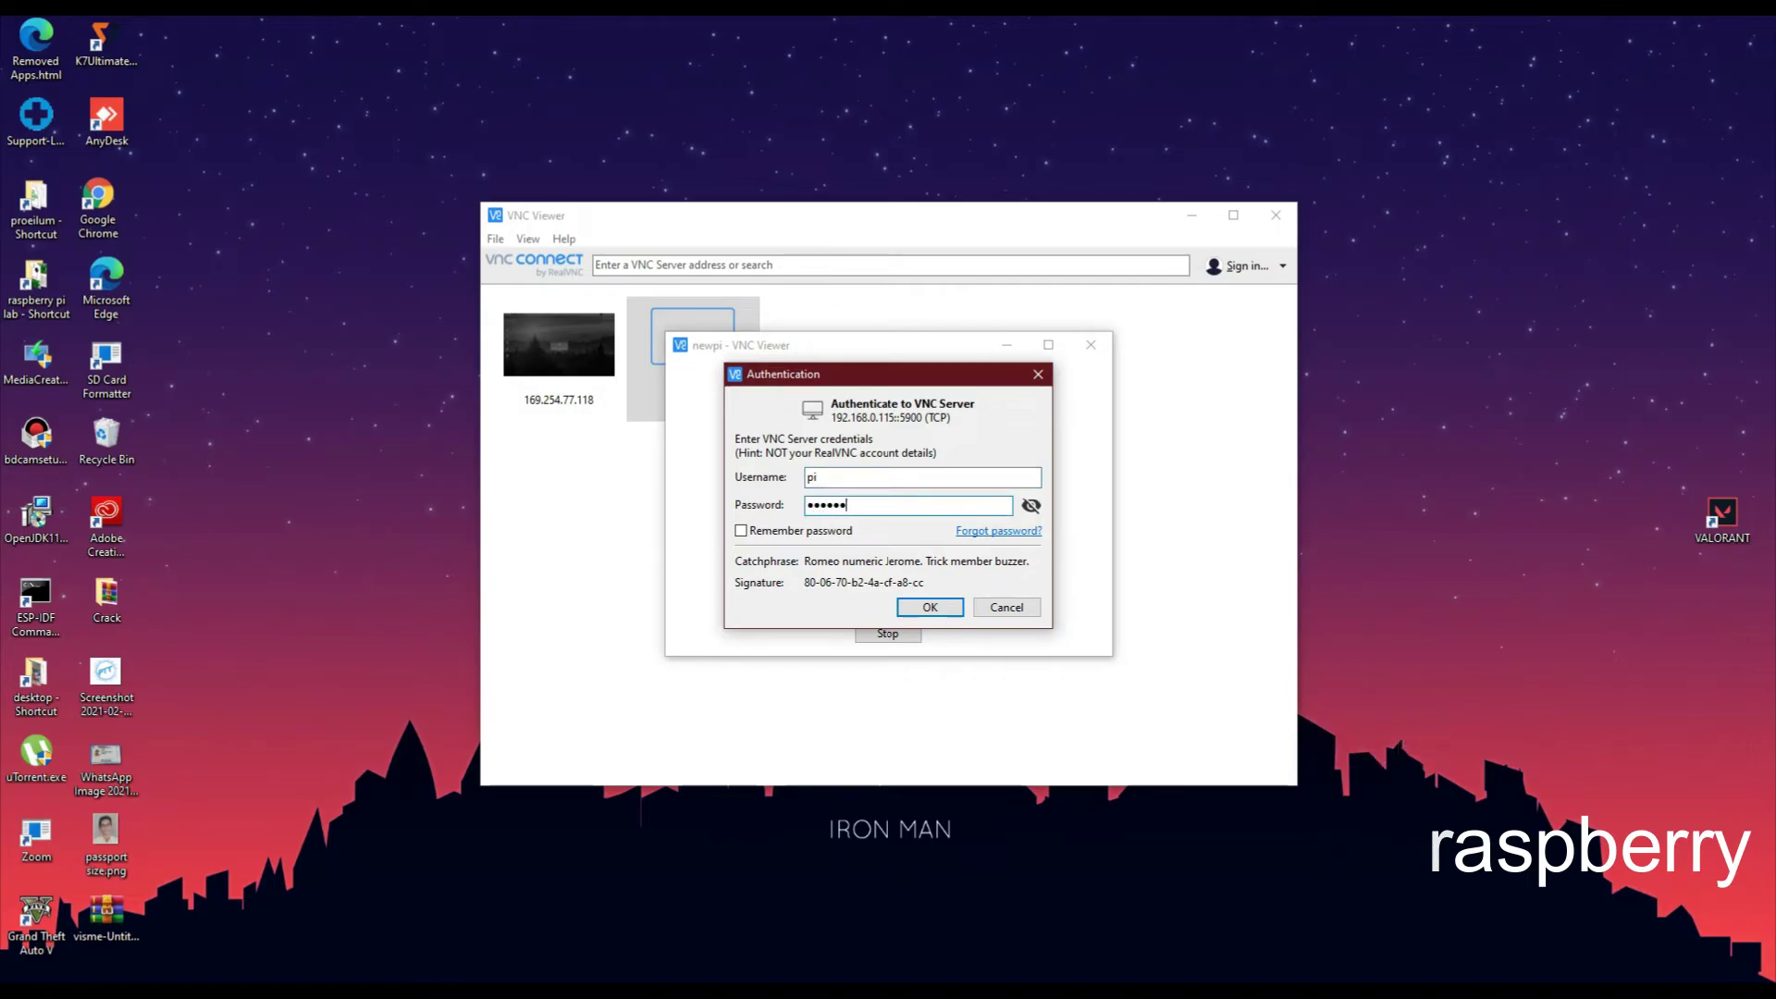
pyautogui.write('y')
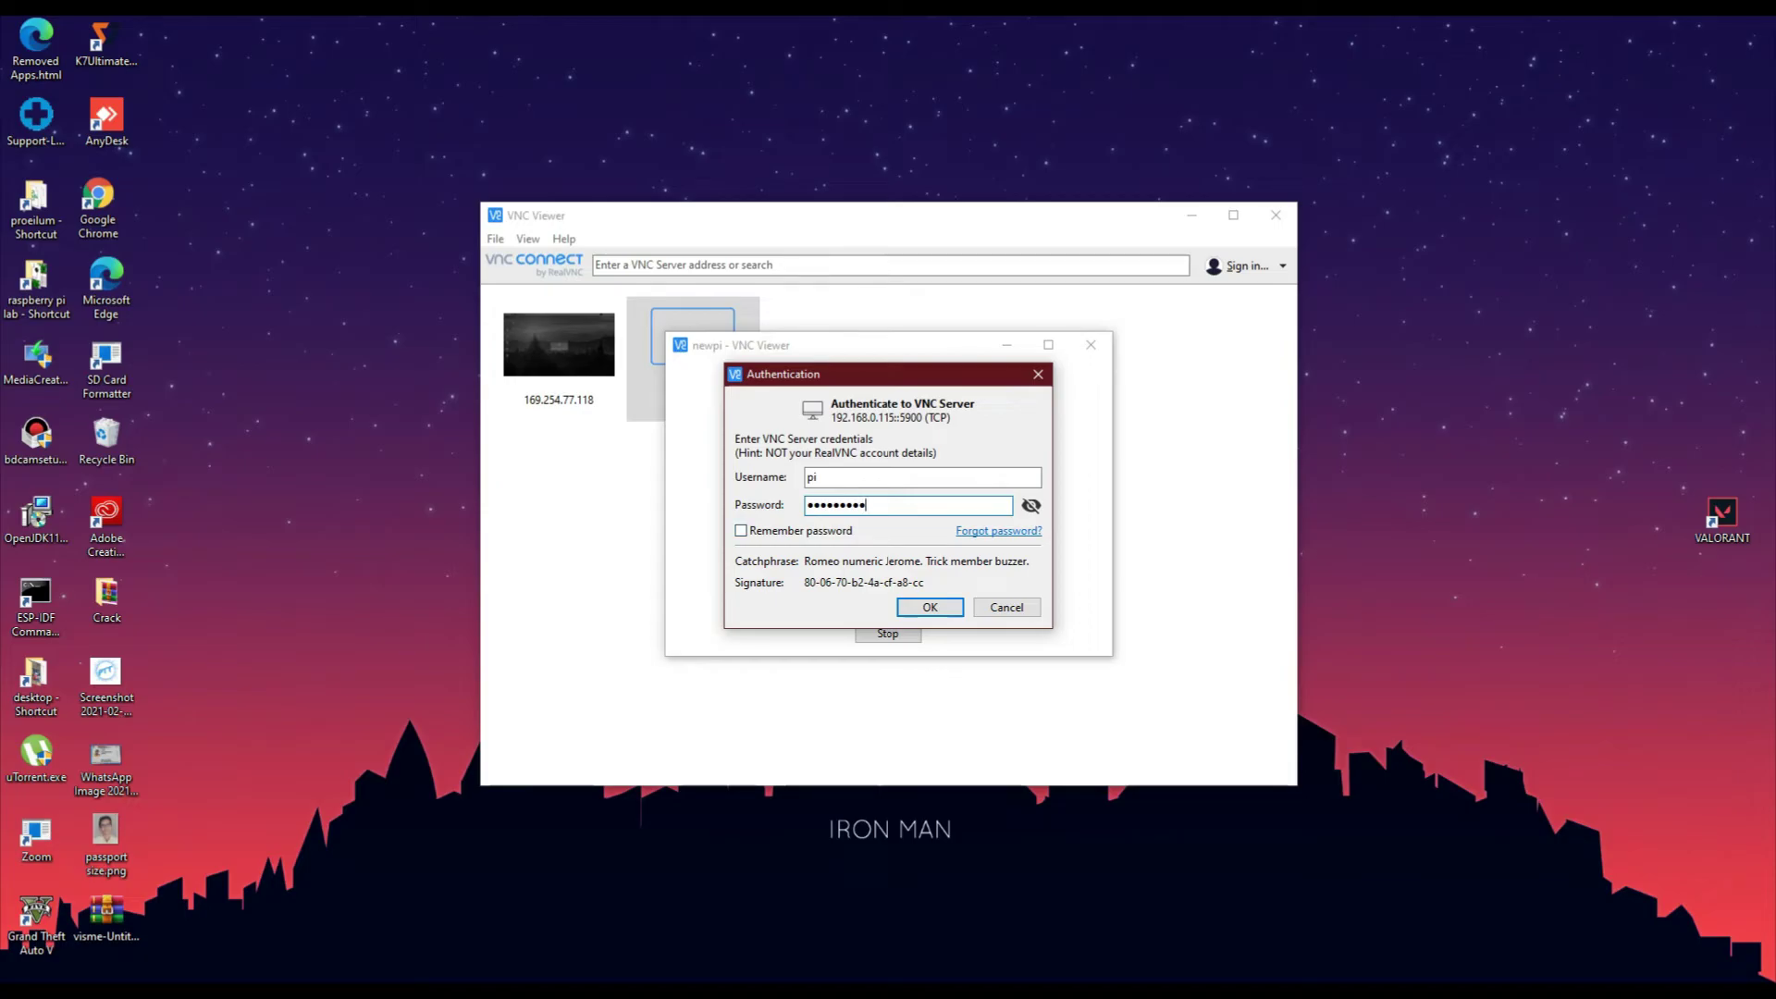
pyautogui.click(741, 530)
pyautogui.click(930, 607)
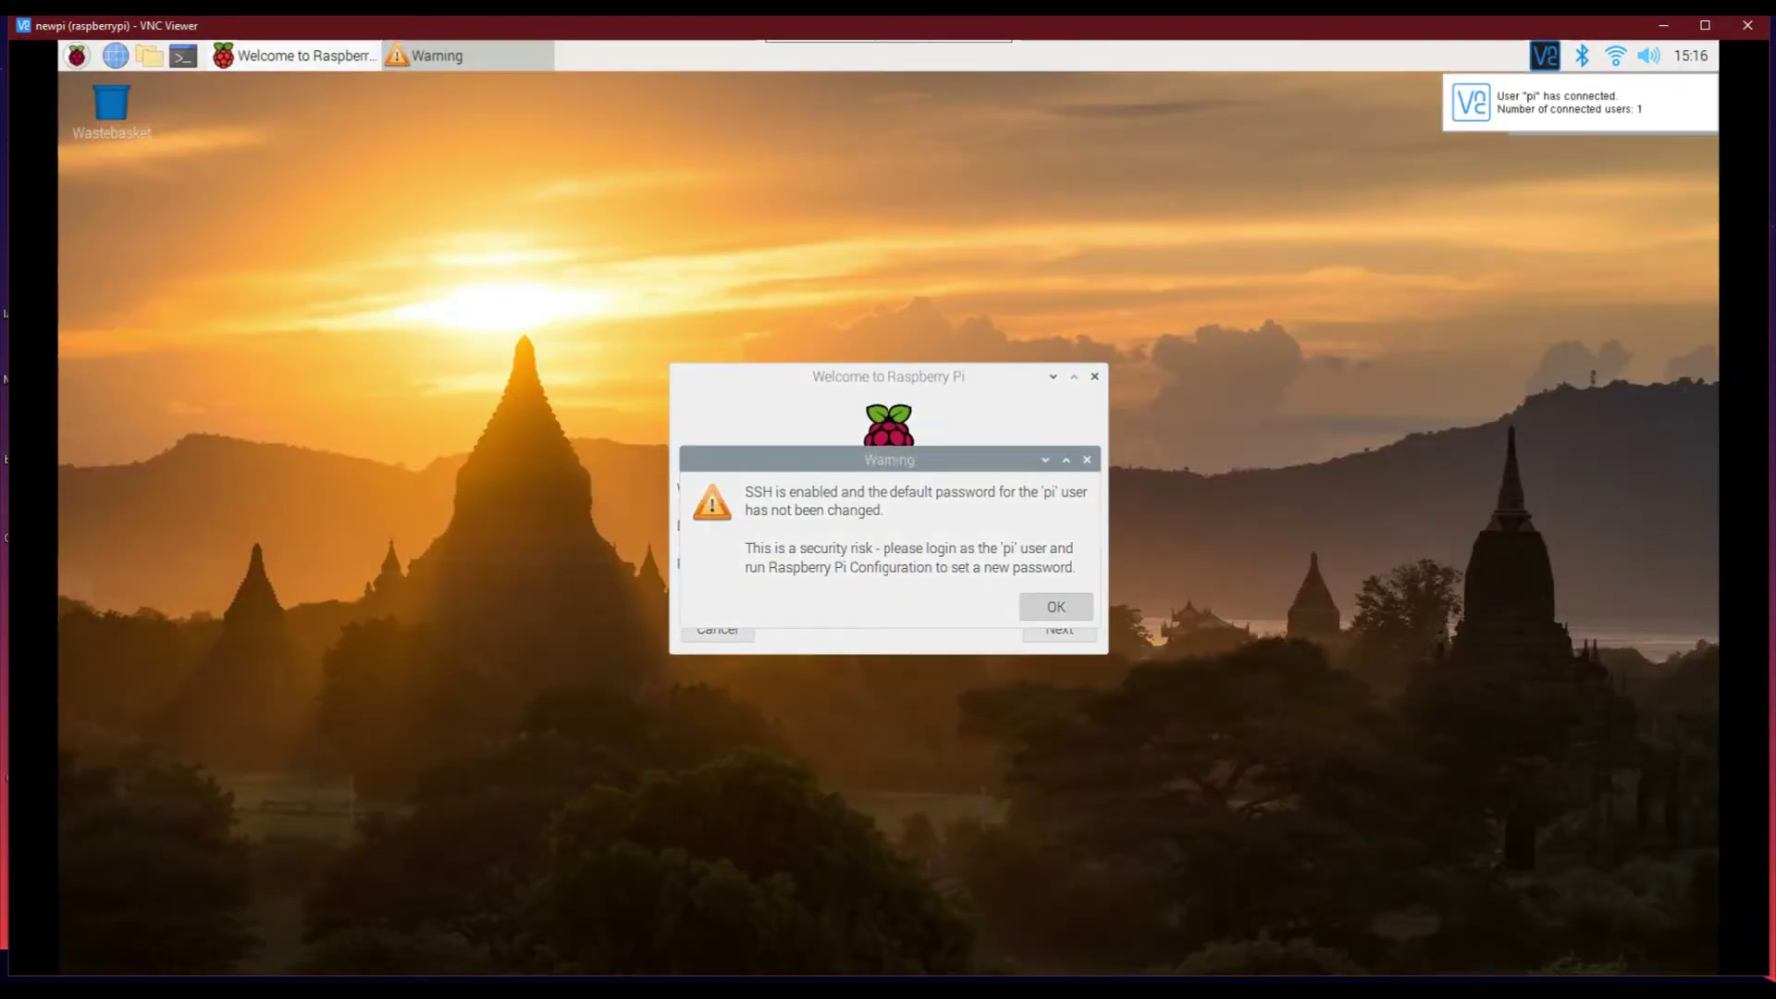
# Dismiss the SSH warning and set the welcome wizard's country to India
pyautogui.press('Return')
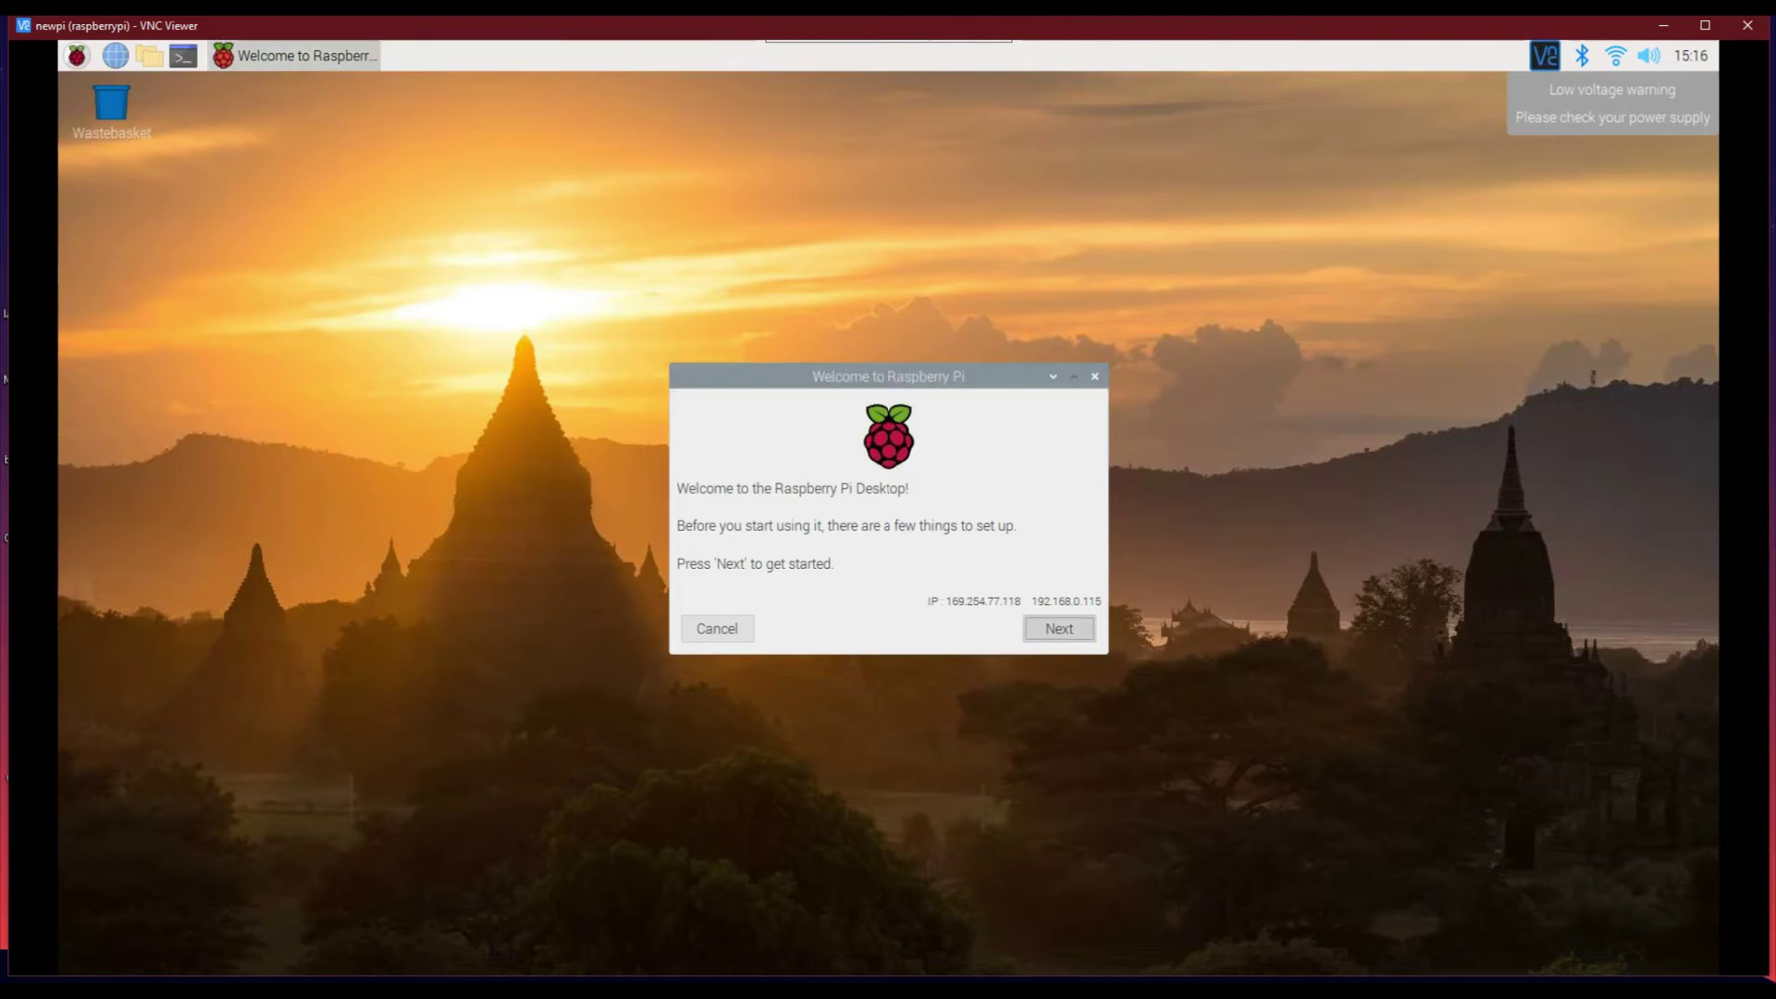
pyautogui.click(1060, 628)
pyautogui.click(939, 482)
pyautogui.scroll(15, 939, 357)
pyautogui.scroll(5, 939, 547)
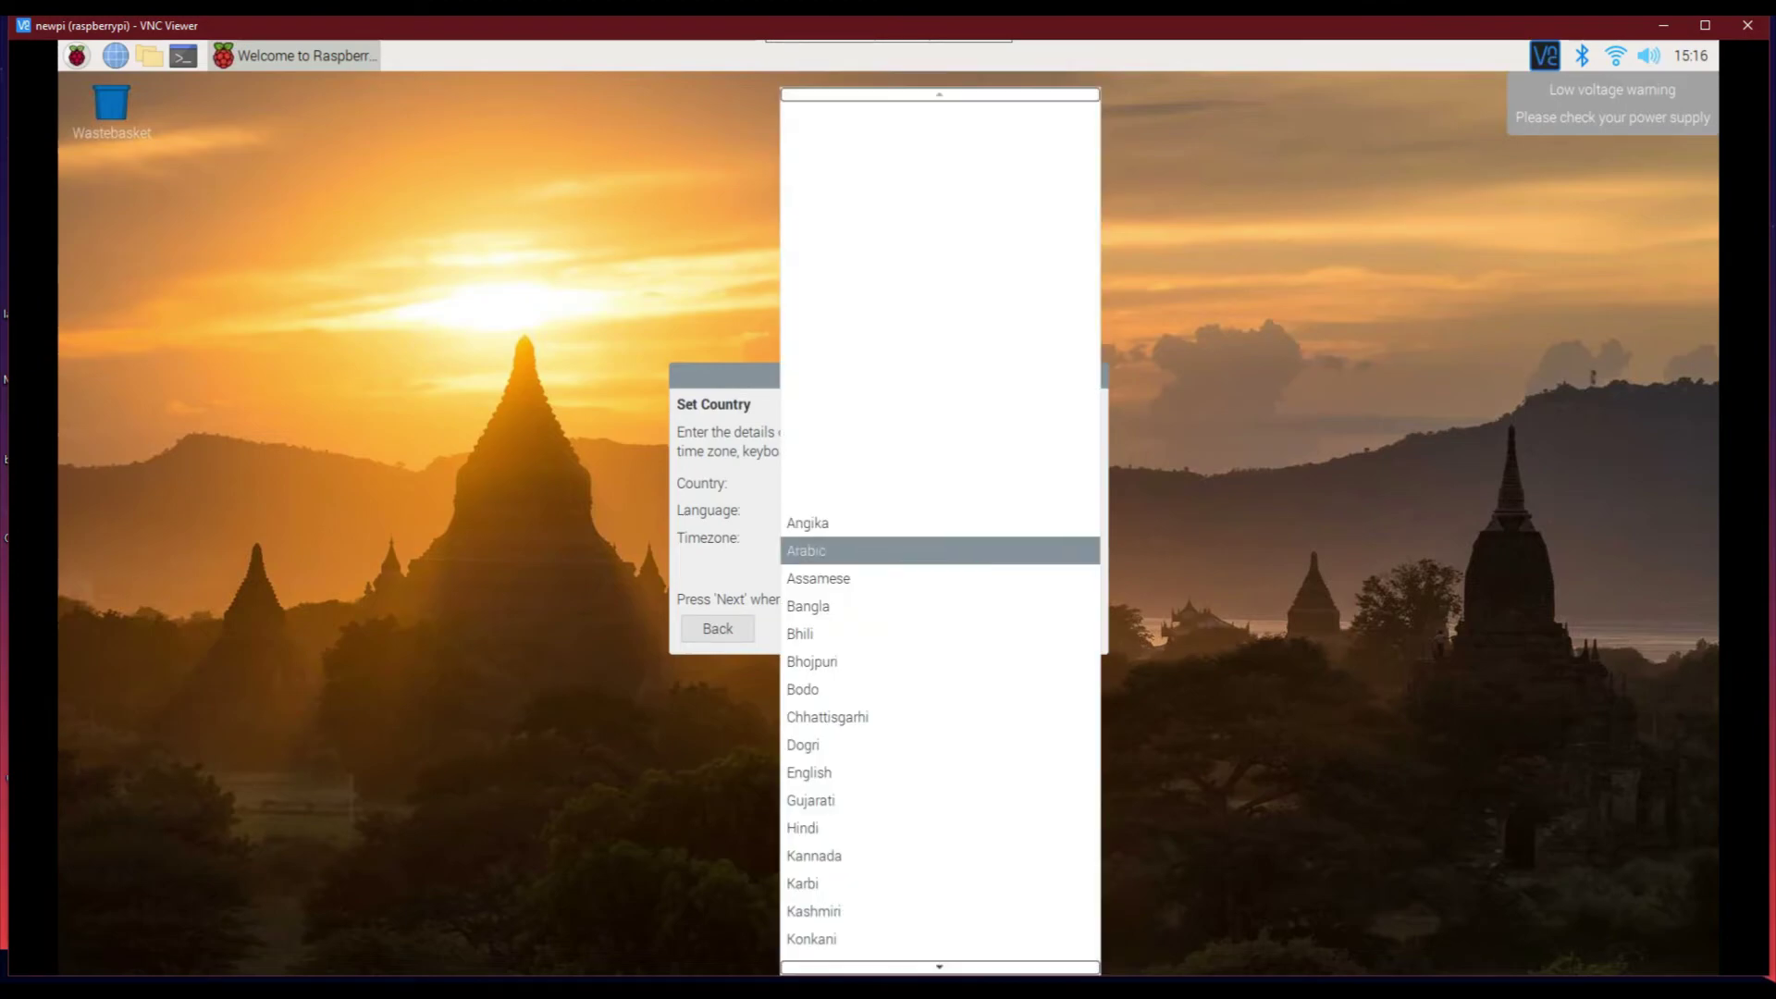
pyautogui.click(939, 547)
pyautogui.click(1059, 628)
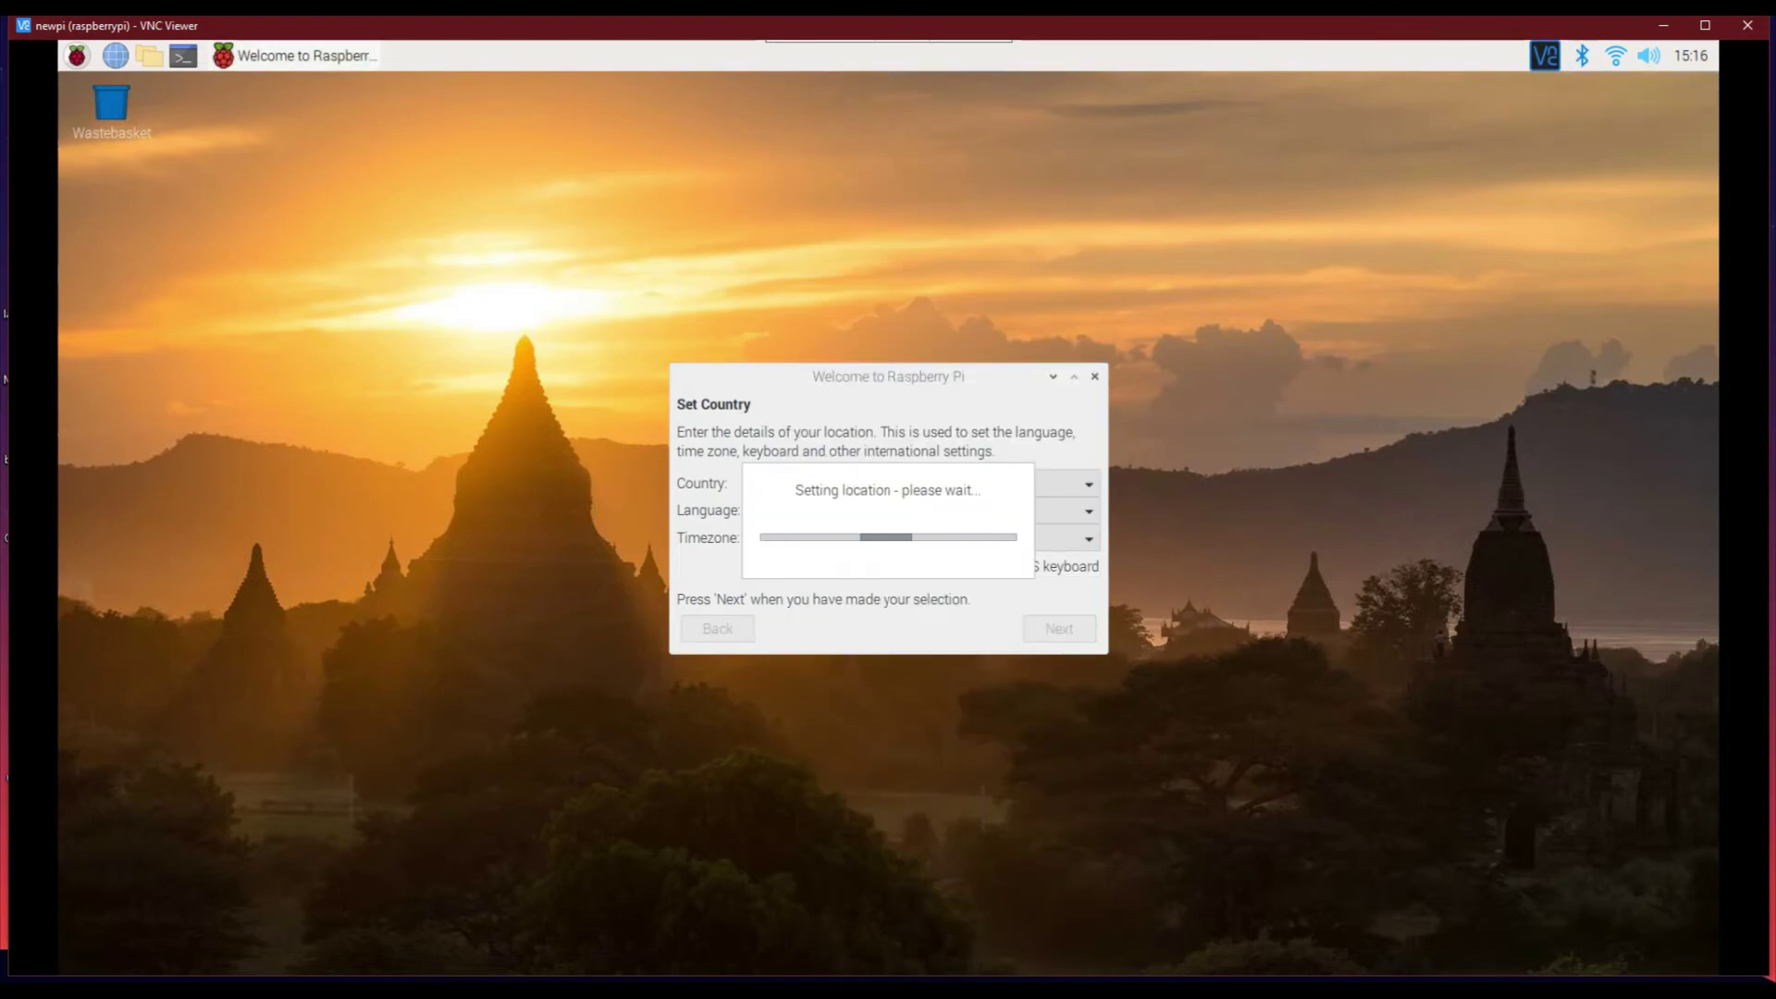
# Join the homenetwork5G Wi-Fi network with its password
pyautogui.click(1059, 629)
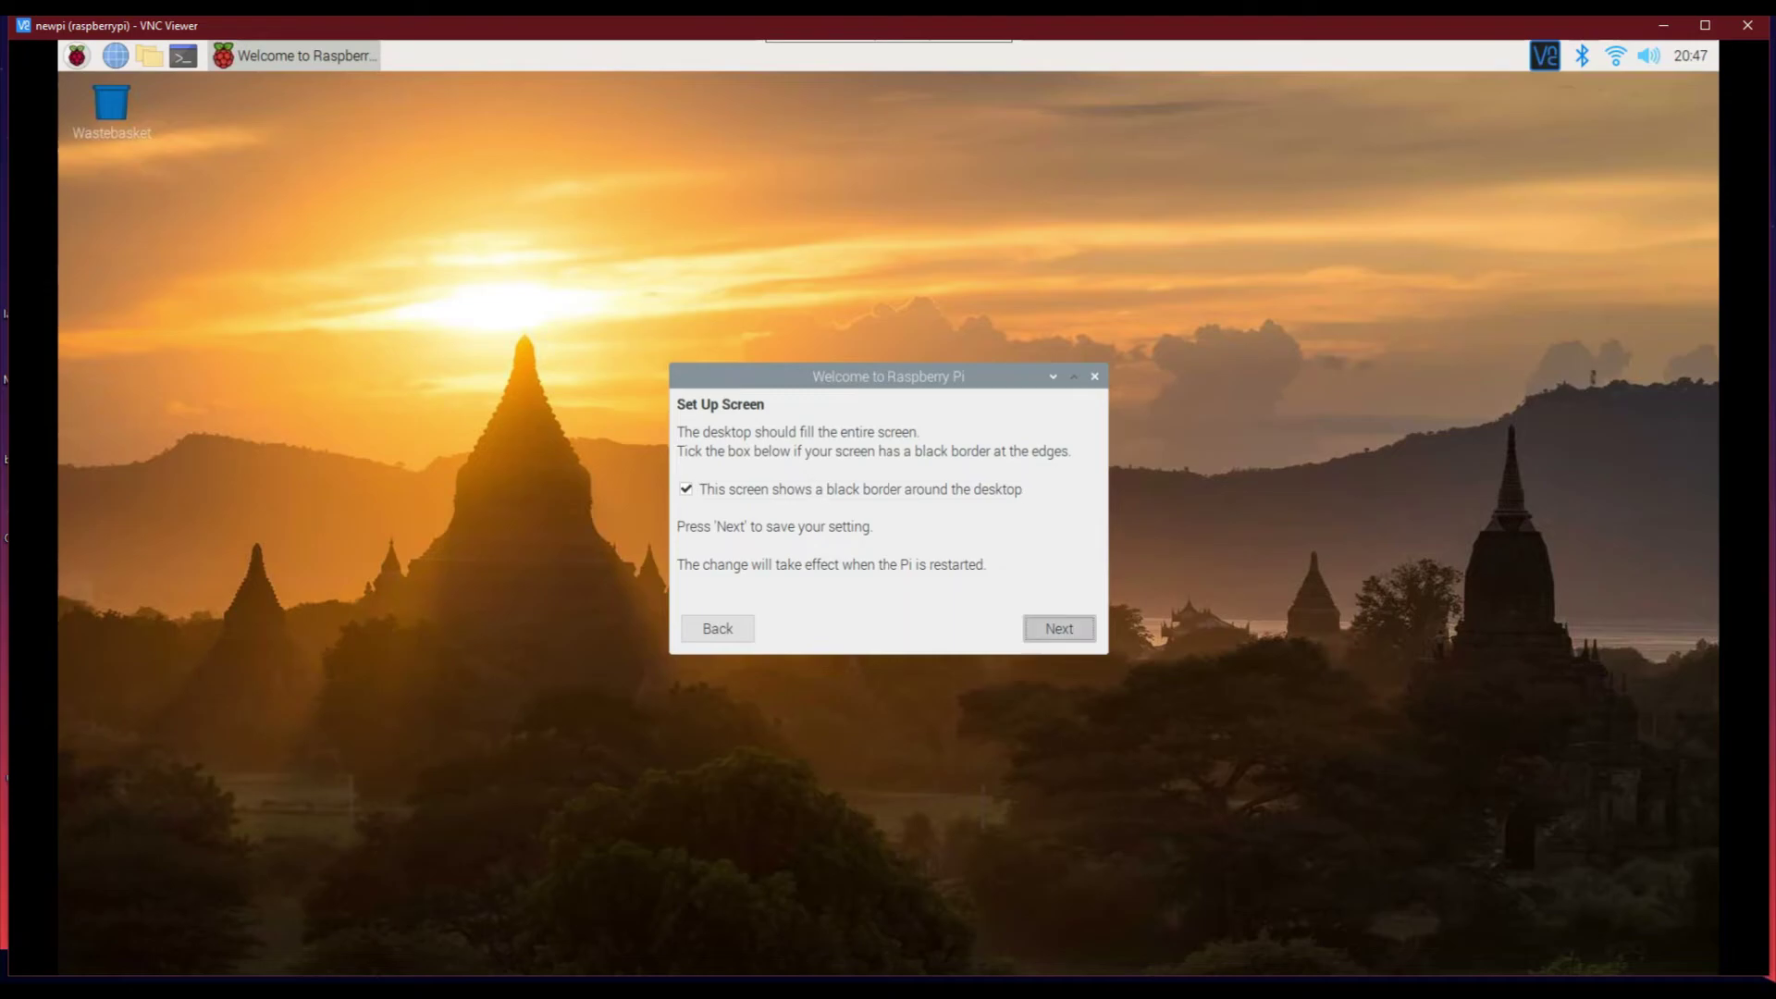
pyautogui.click(1060, 628)
pyautogui.click(832, 520)
pyautogui.click(1059, 628)
pyautogui.write('•••••••••••')
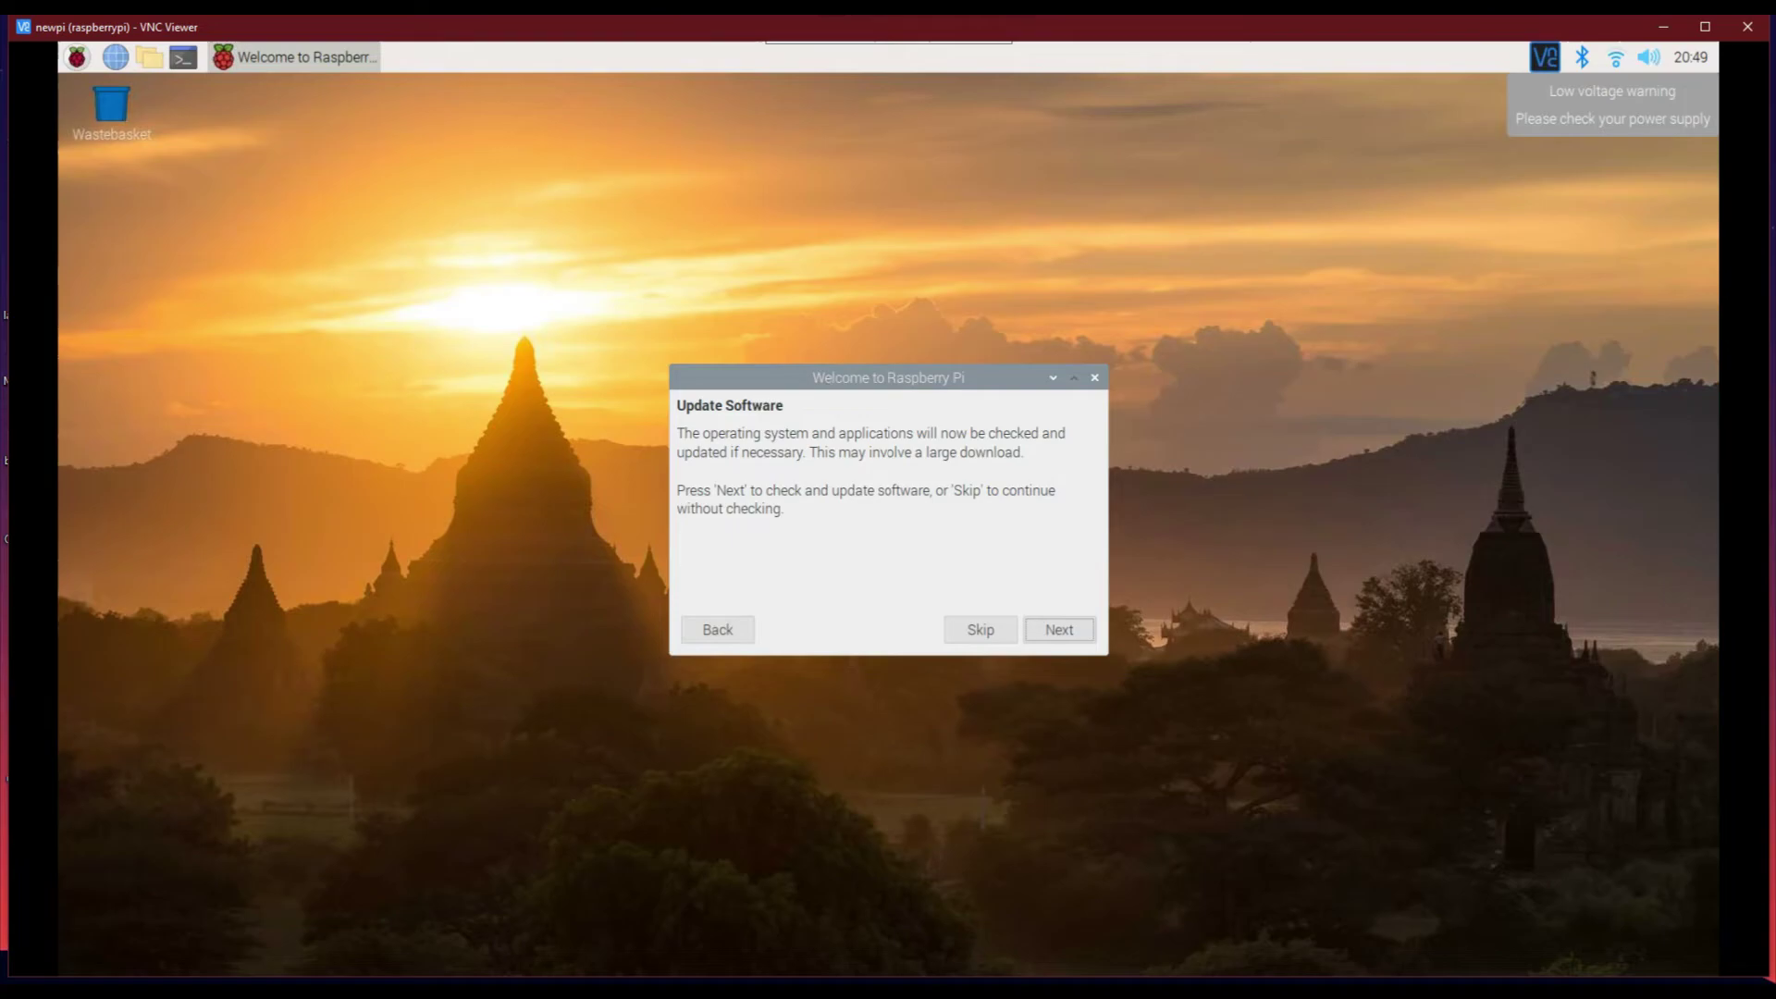
pyautogui.click(1060, 628)
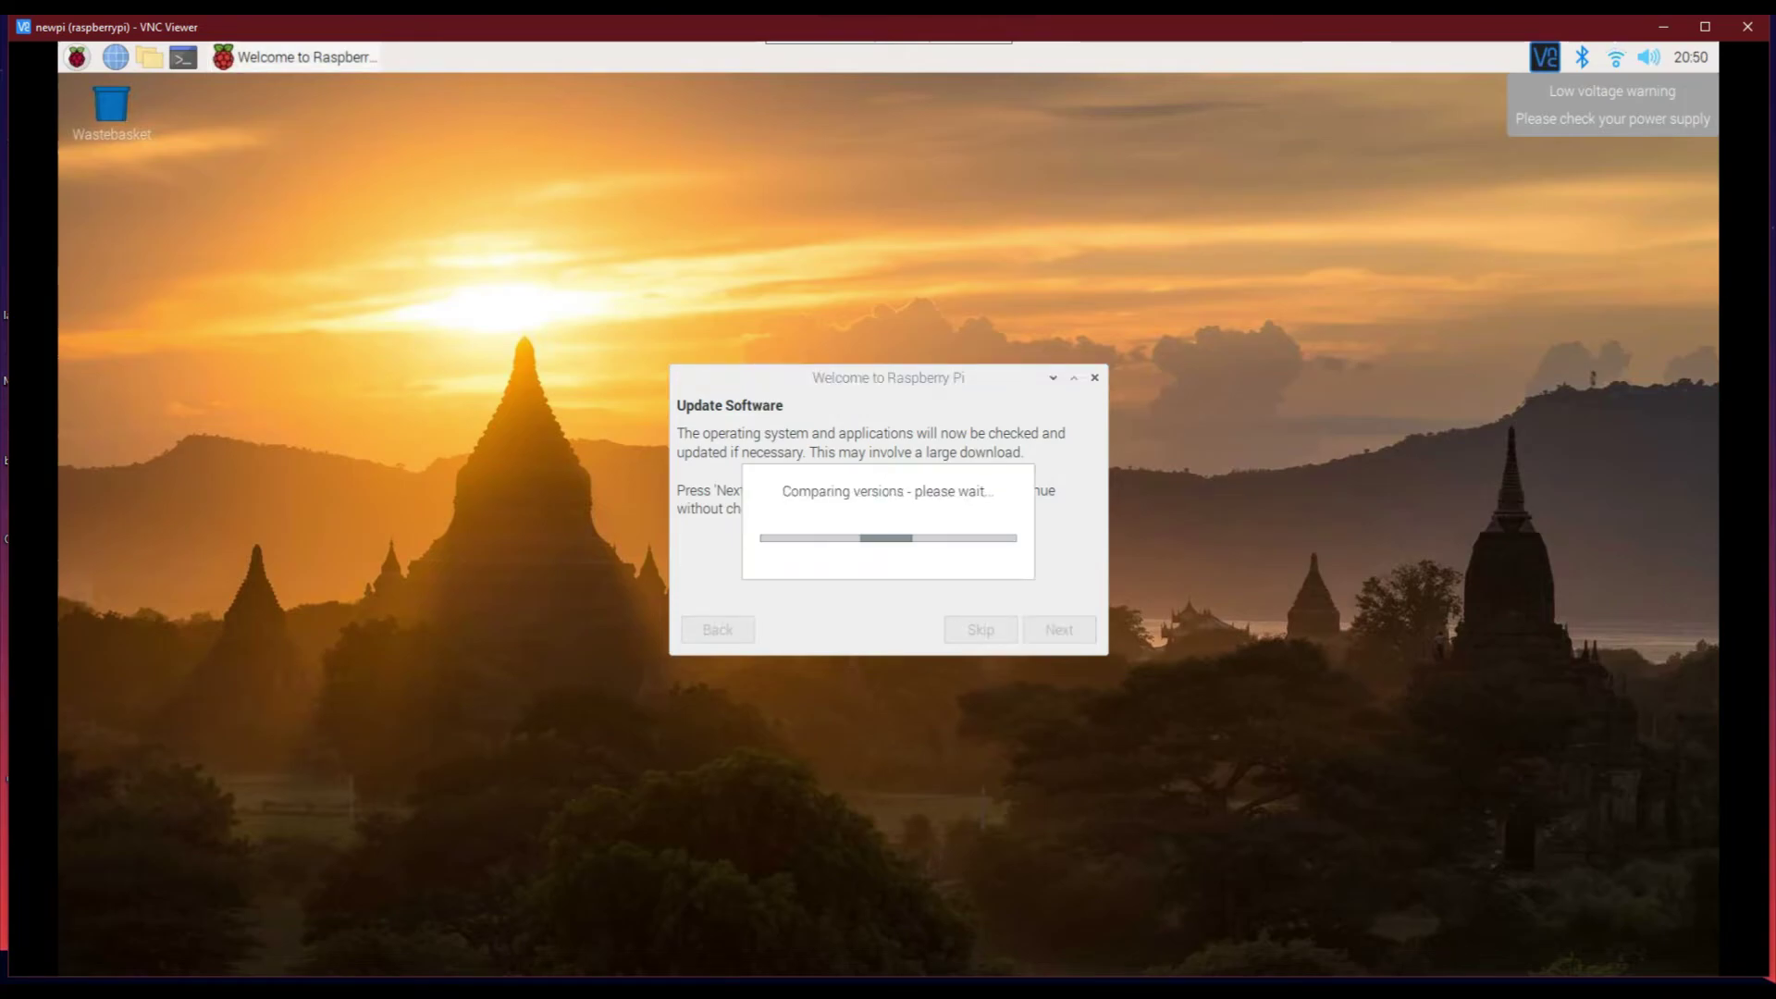
# Acknowledge the up-to-date check and postpone the restart
pyautogui.press('Return')
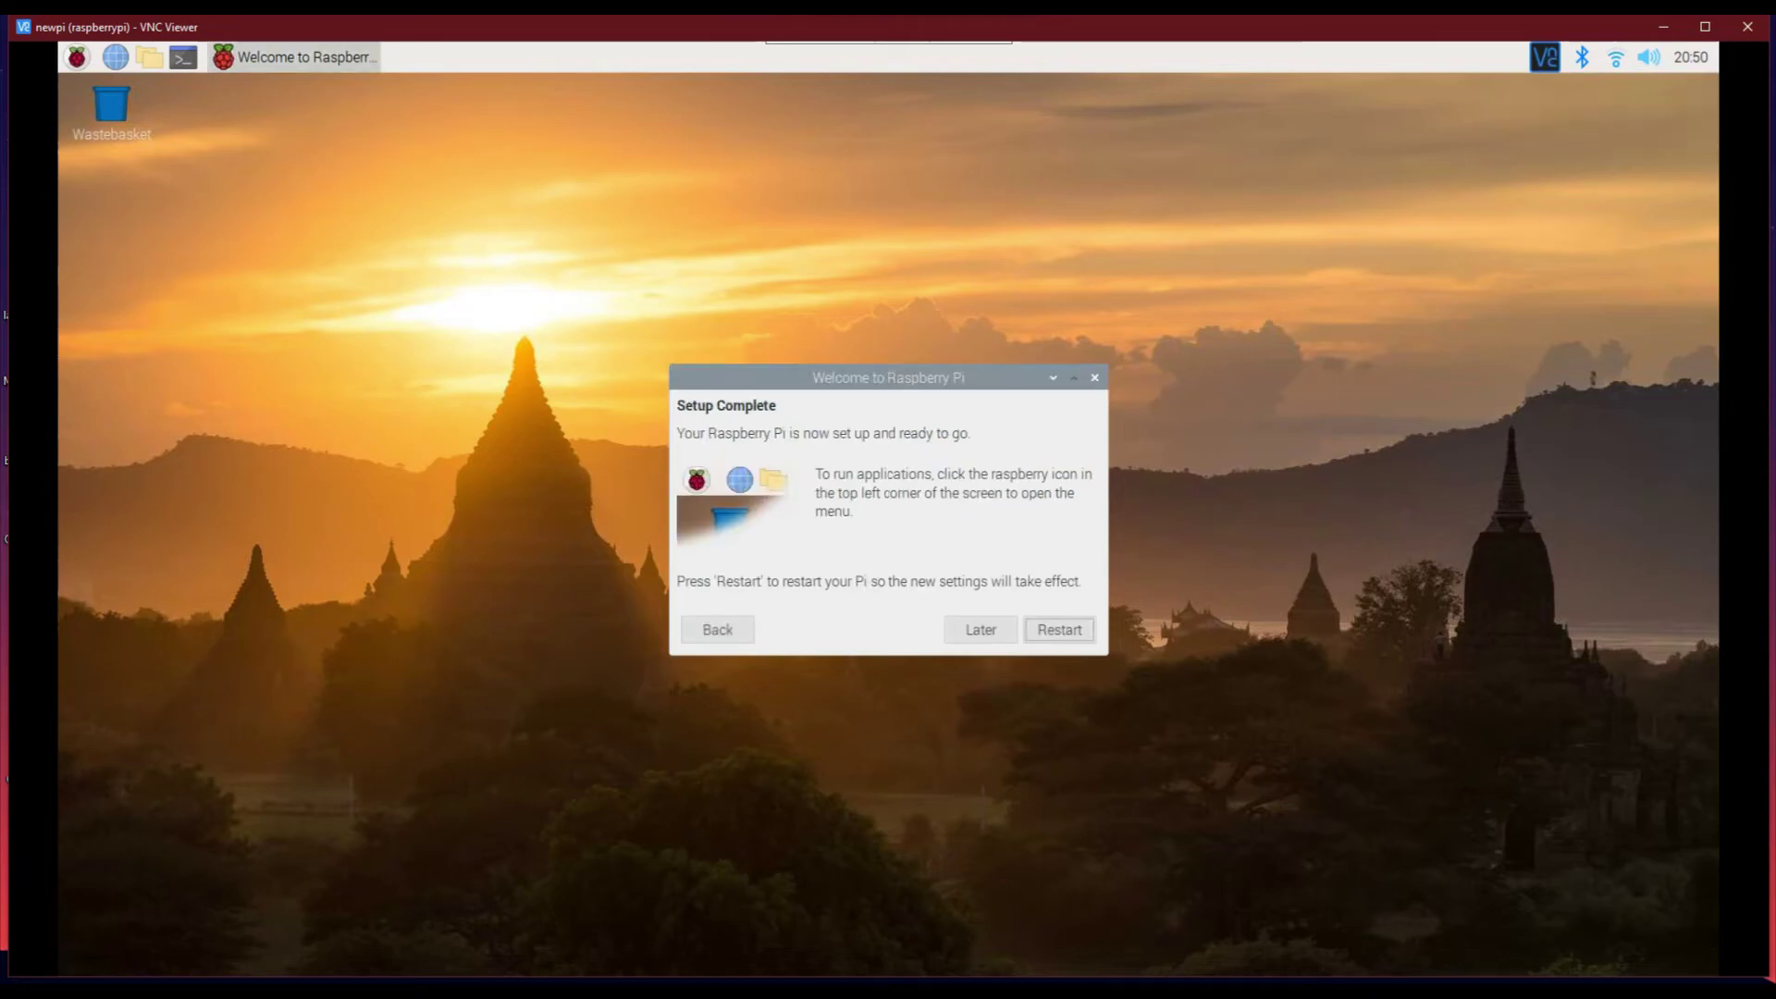
pyautogui.press('Return')
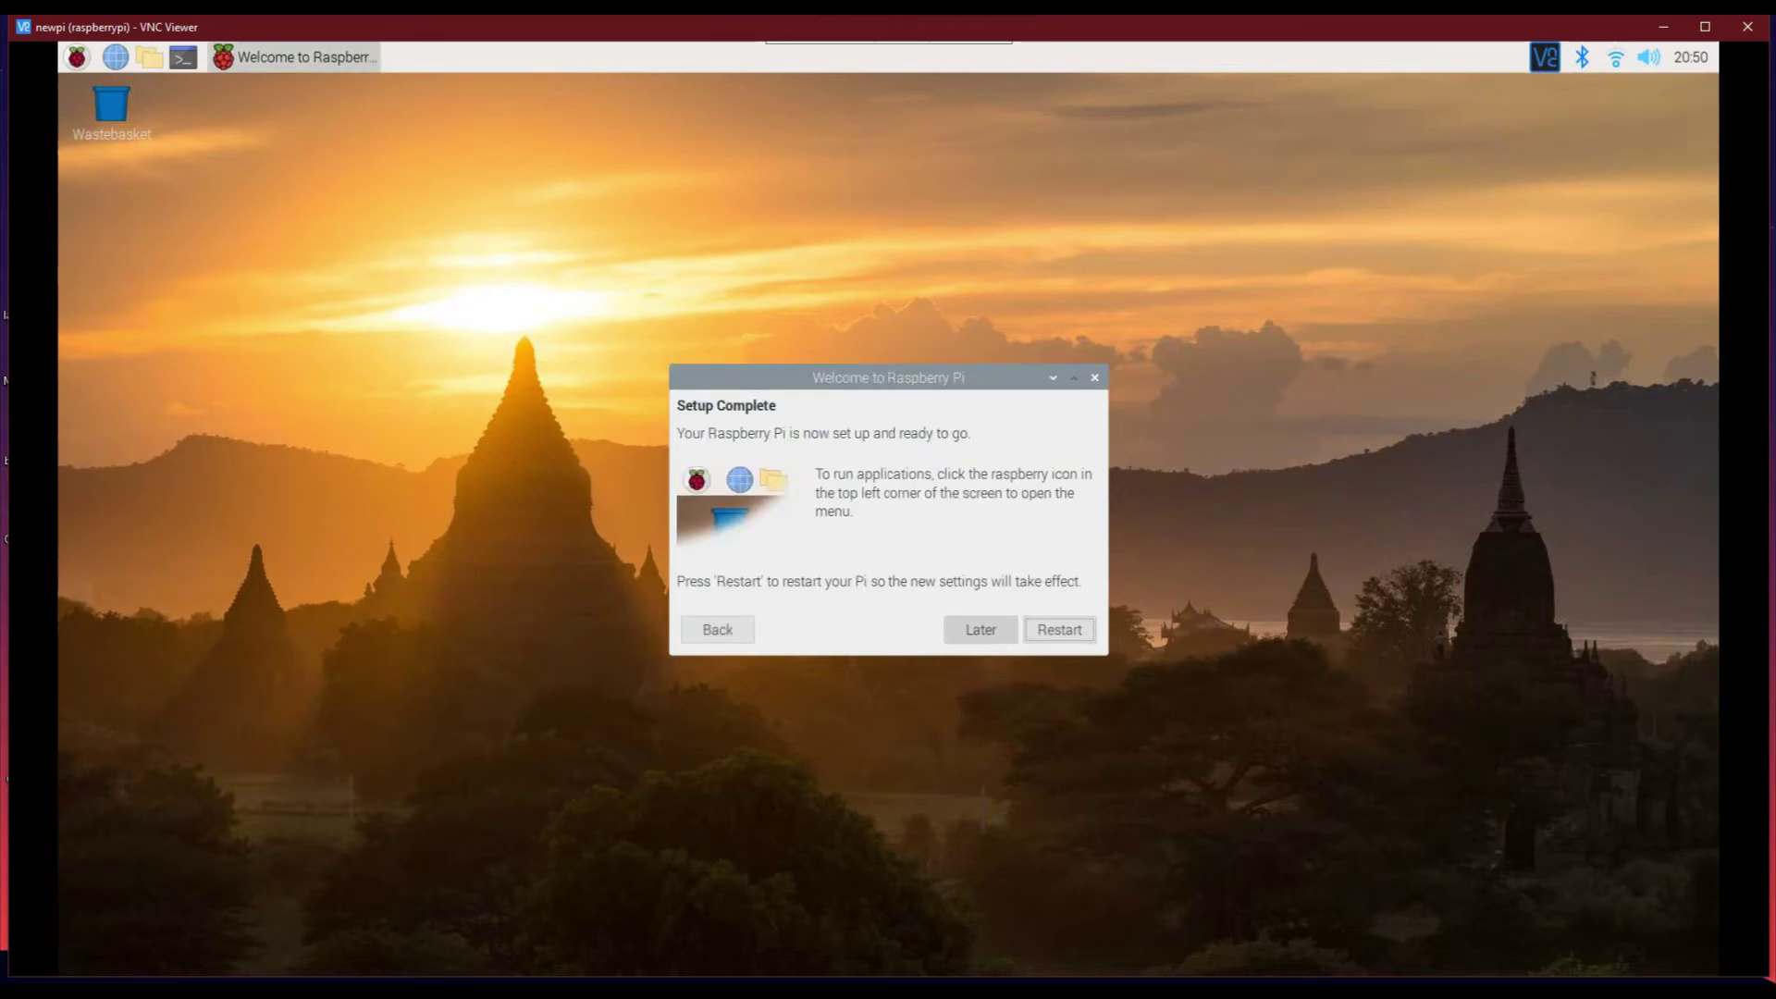
pyautogui.press('Escape')
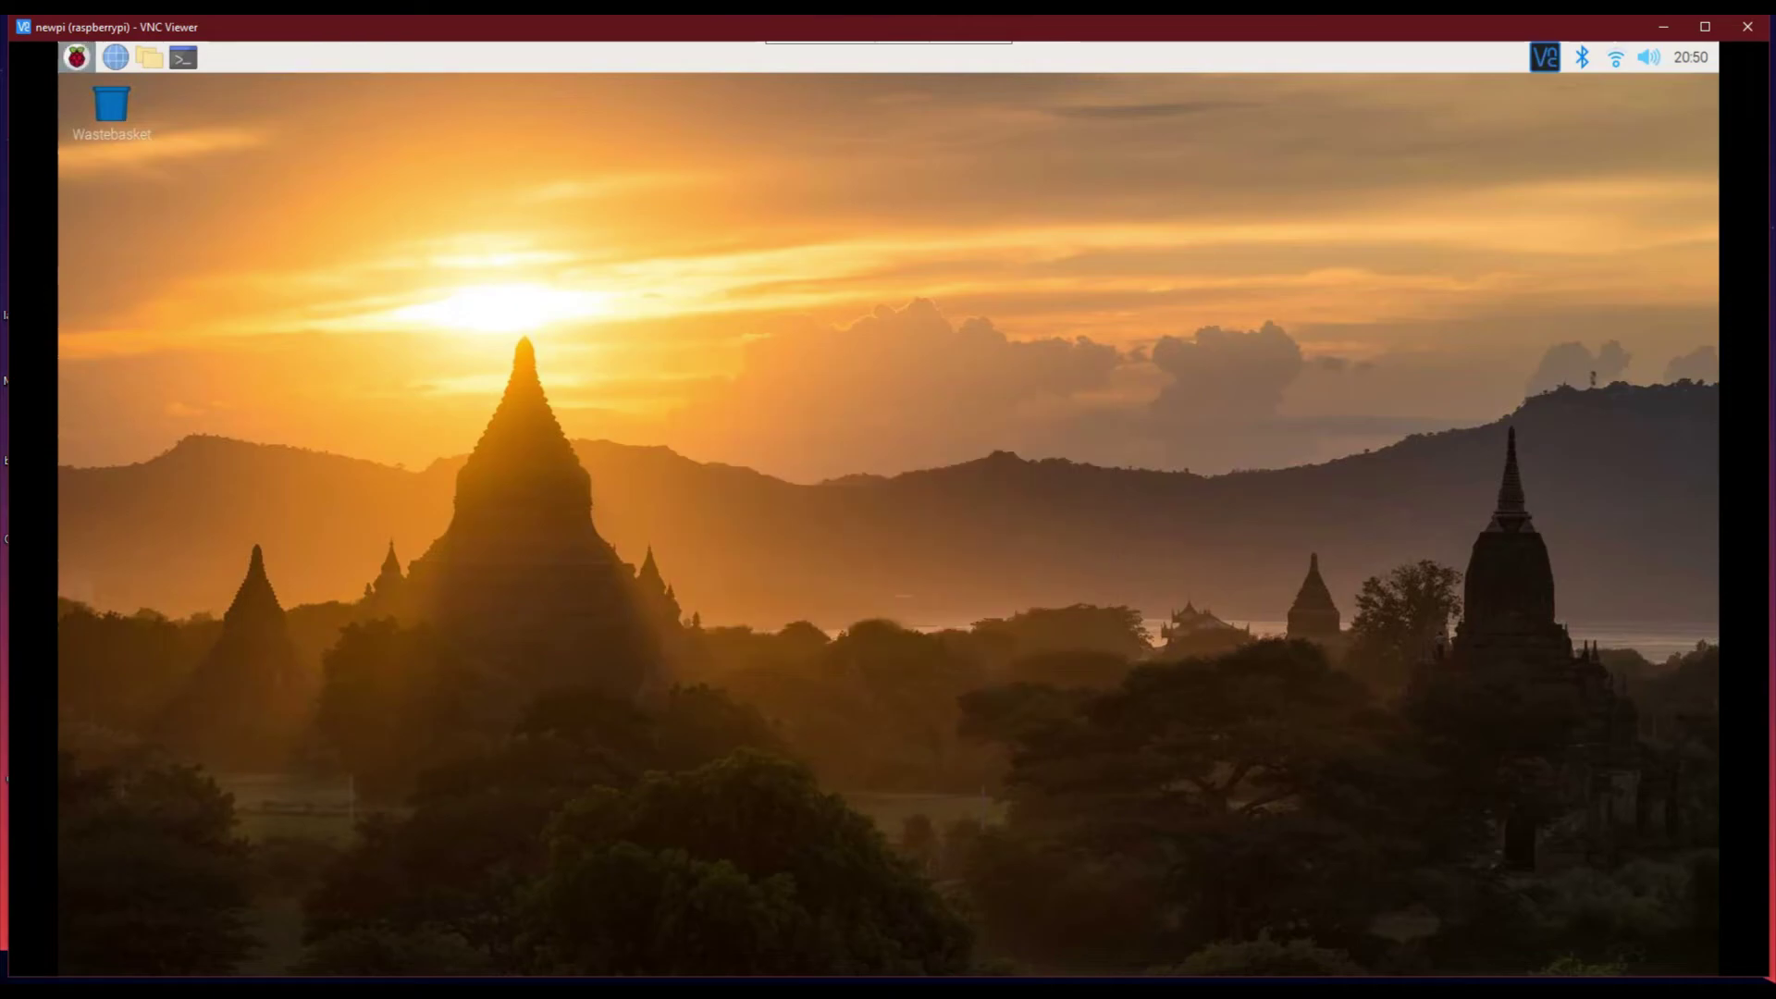
pyautogui.click(77, 57)
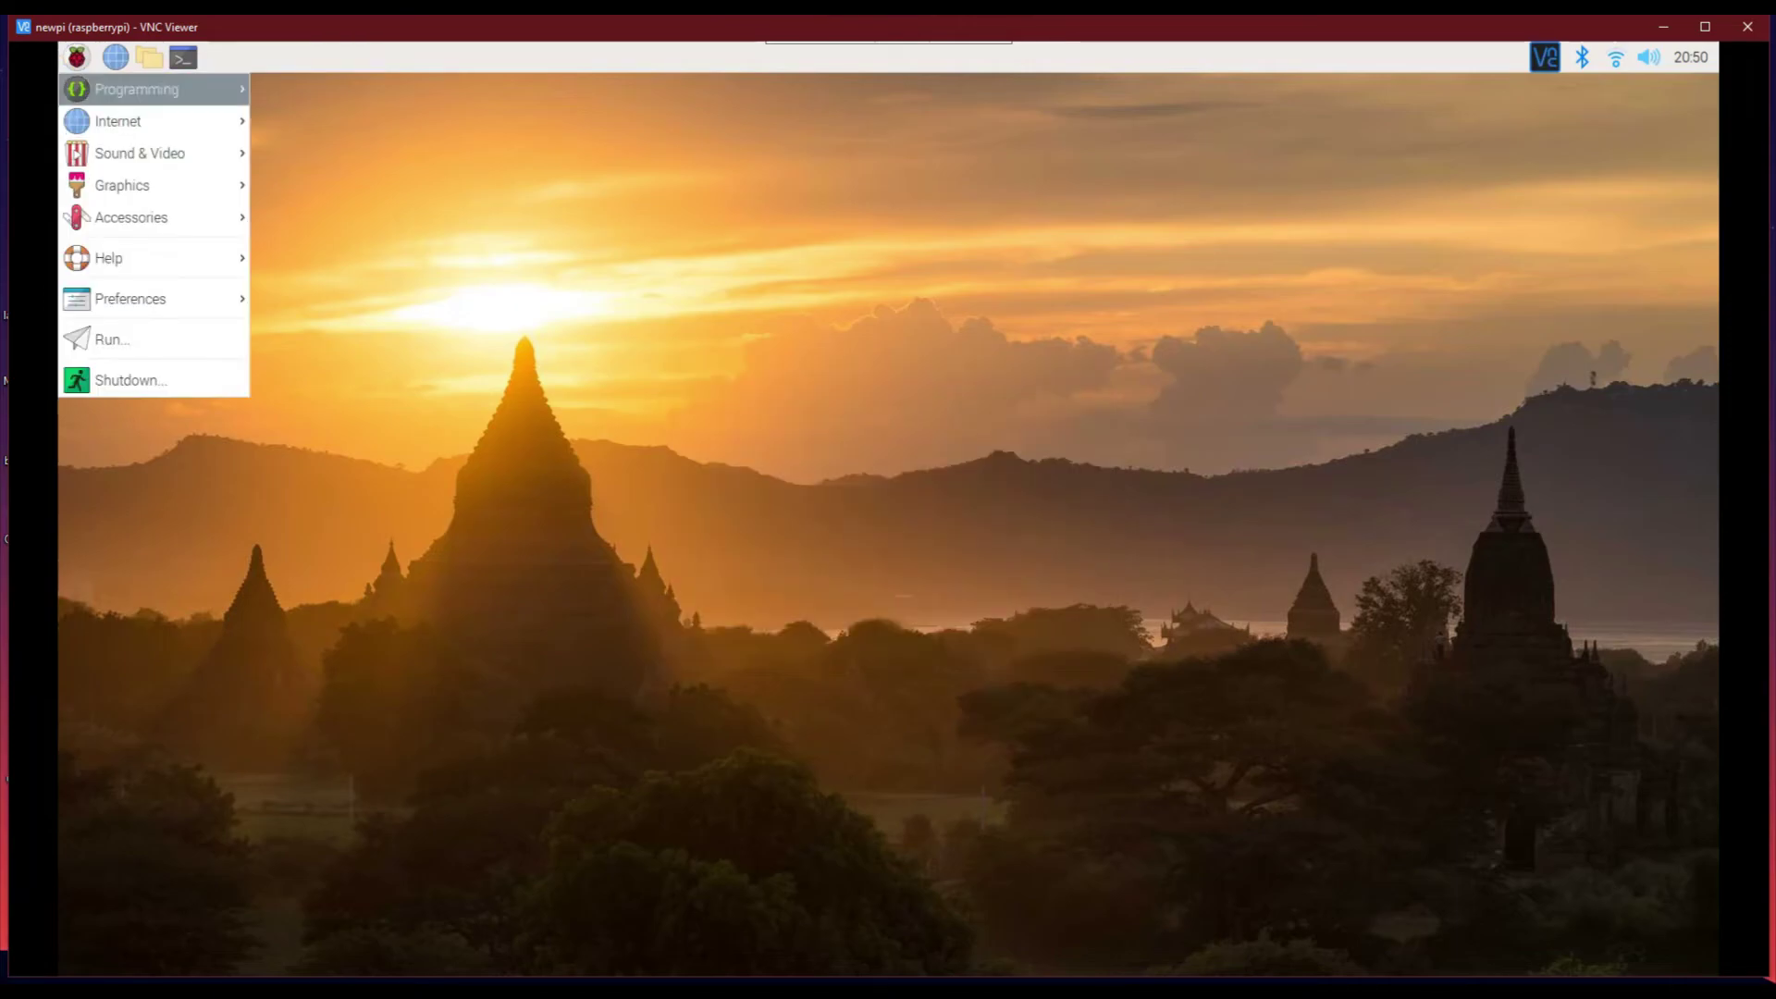
pyautogui.moveTo(139, 89)
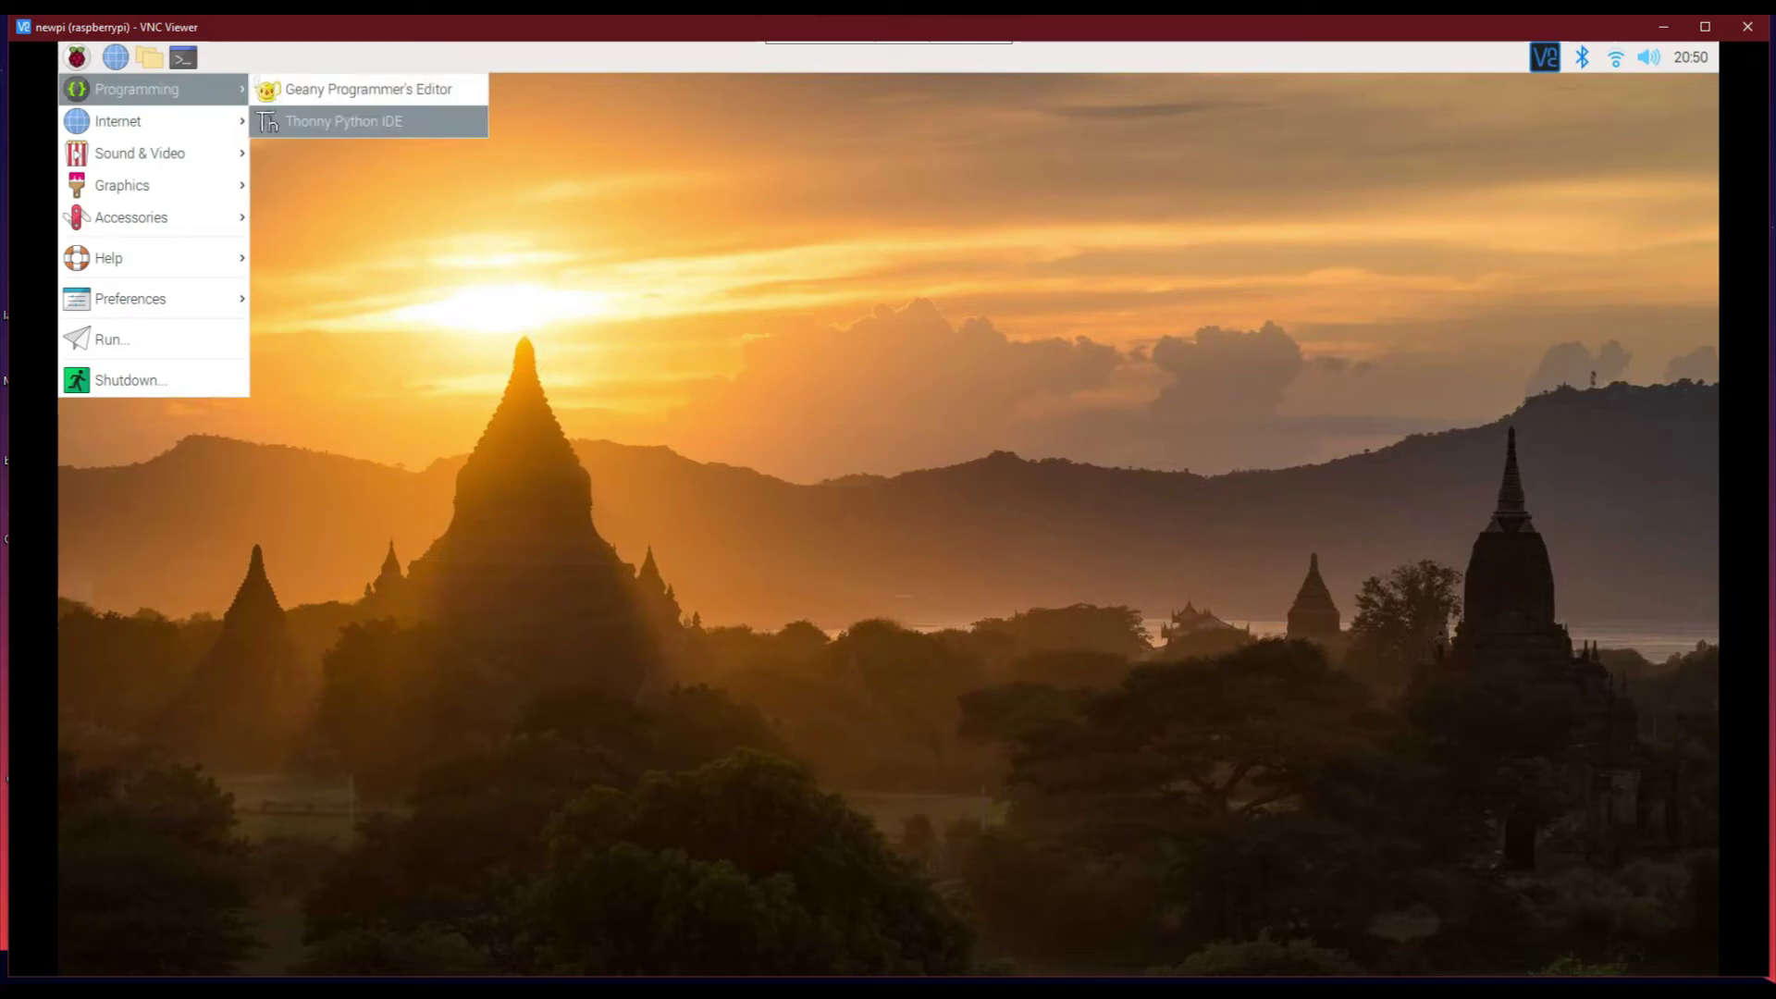
pyautogui.click(342, 121)
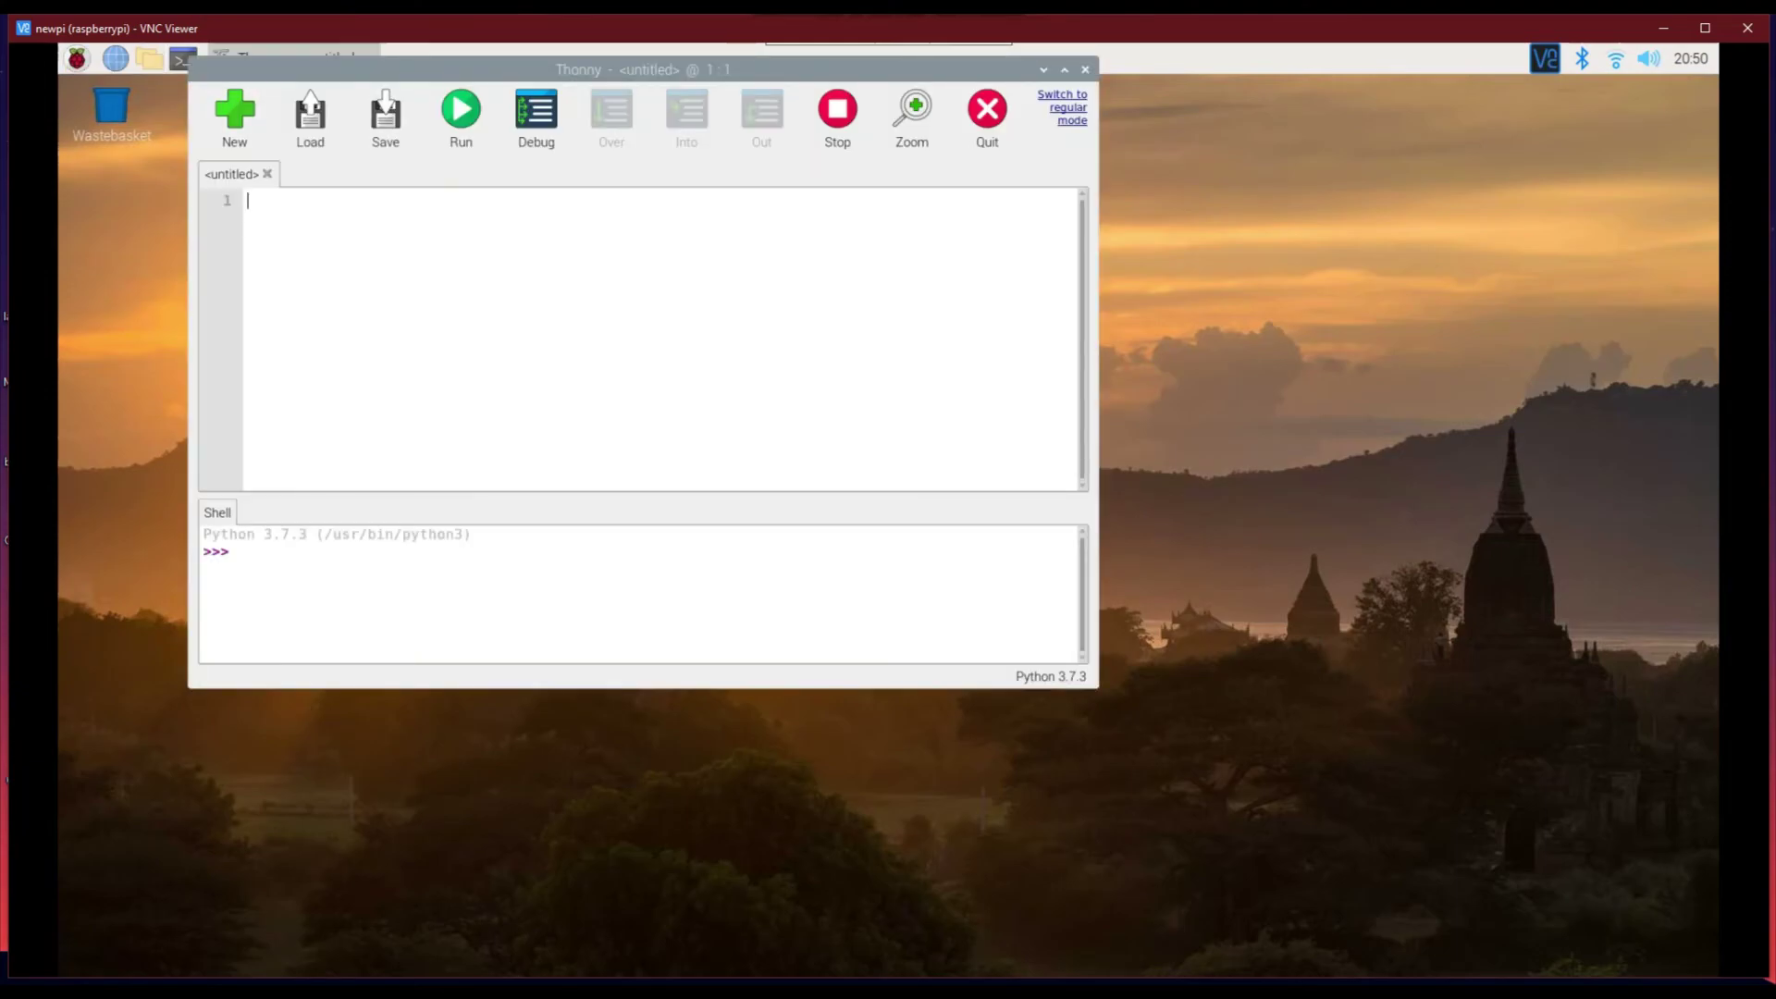
pyautogui.hotkey('alt', 'F4')
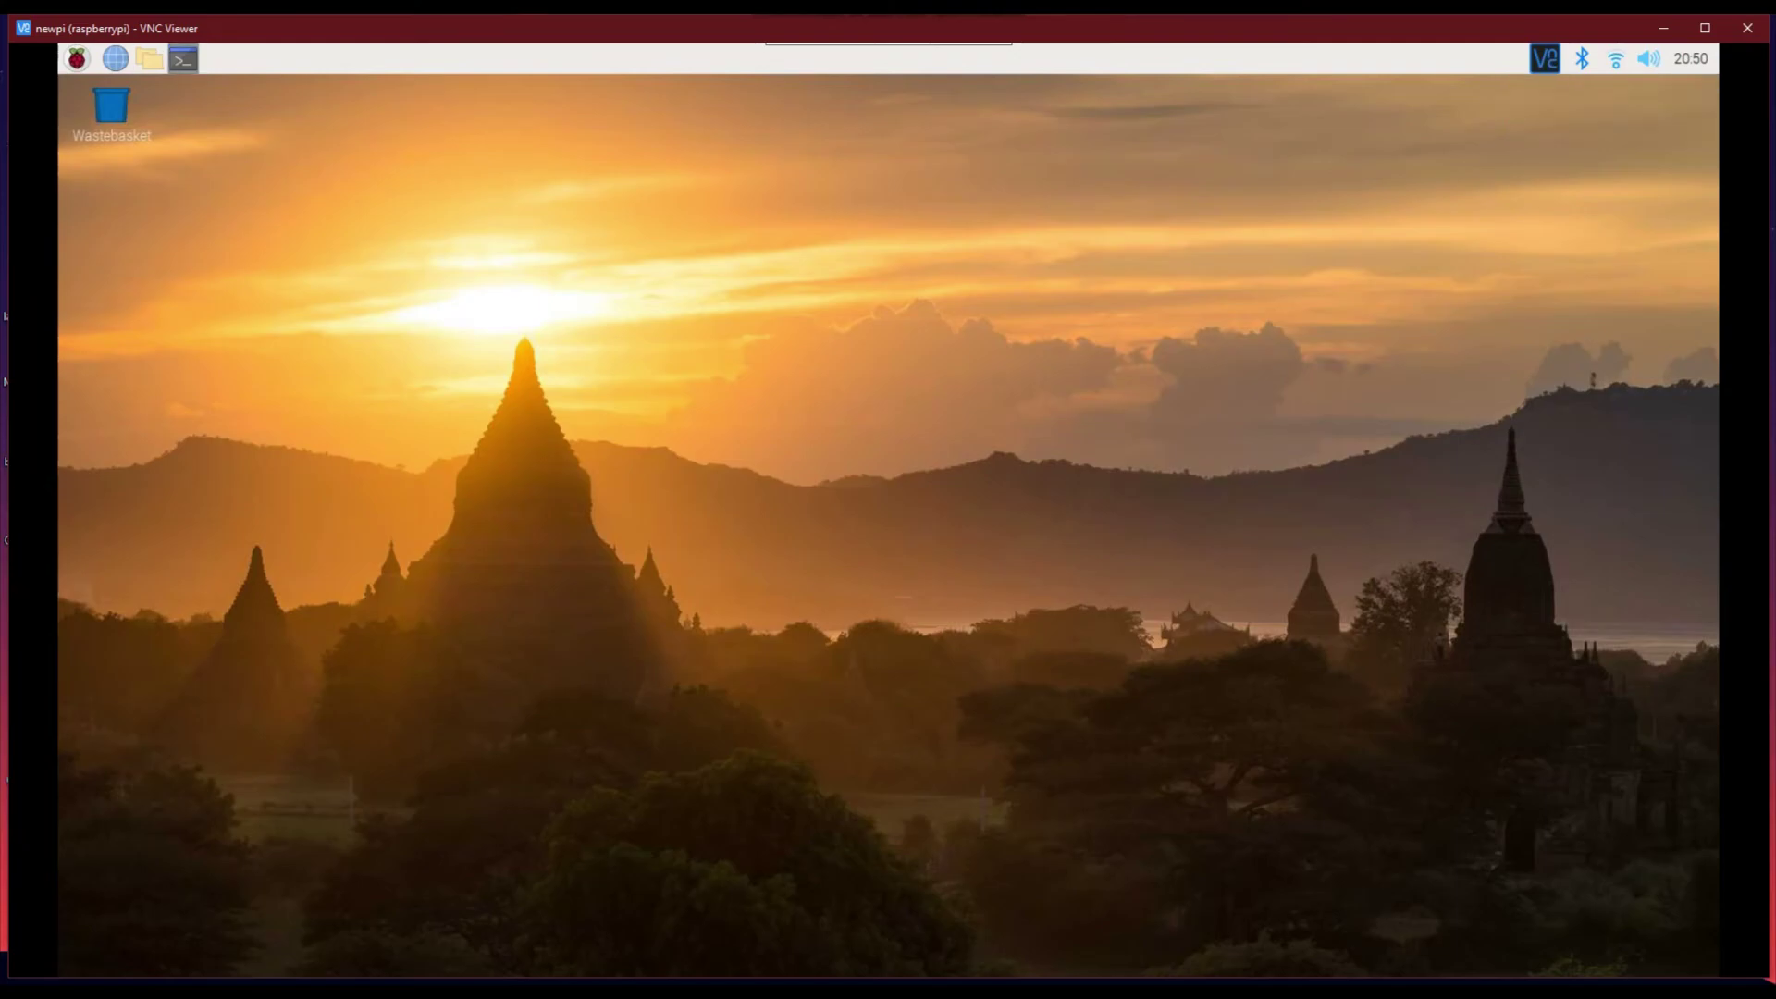
# Open a terminal and the file manager on the Pi, then close them
pyautogui.doubleClick(184, 59)
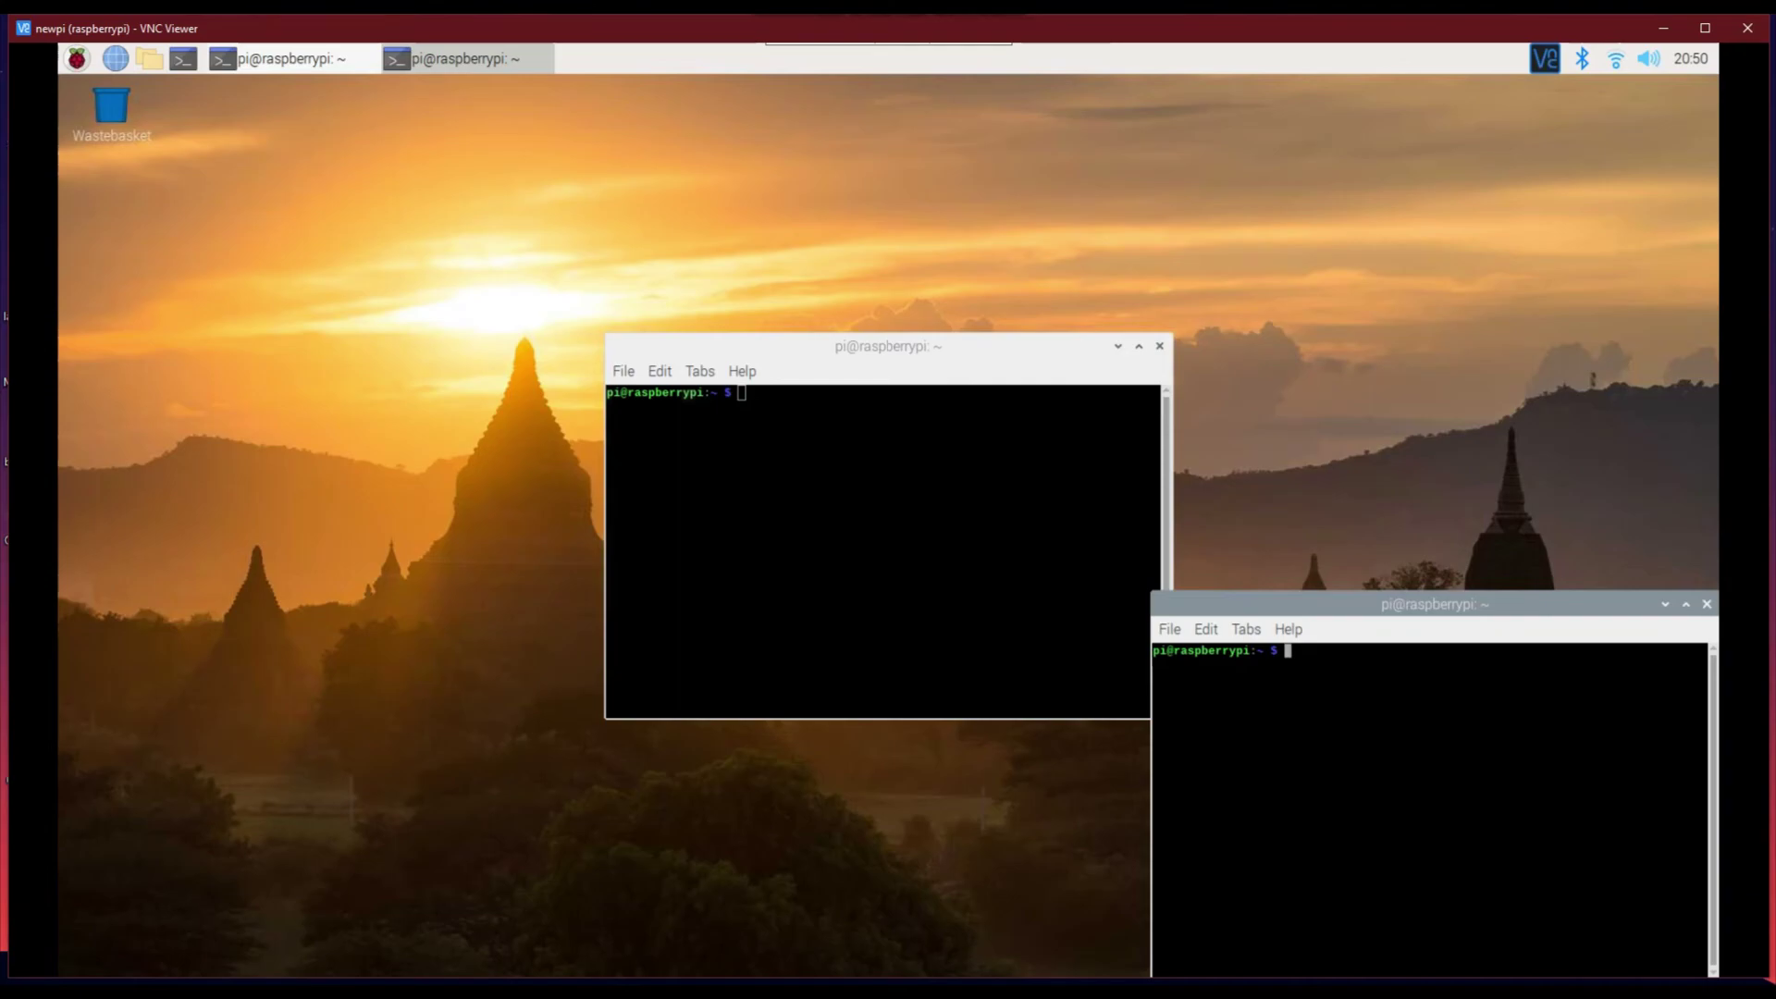
pyautogui.hotkey('alt', 'F4')
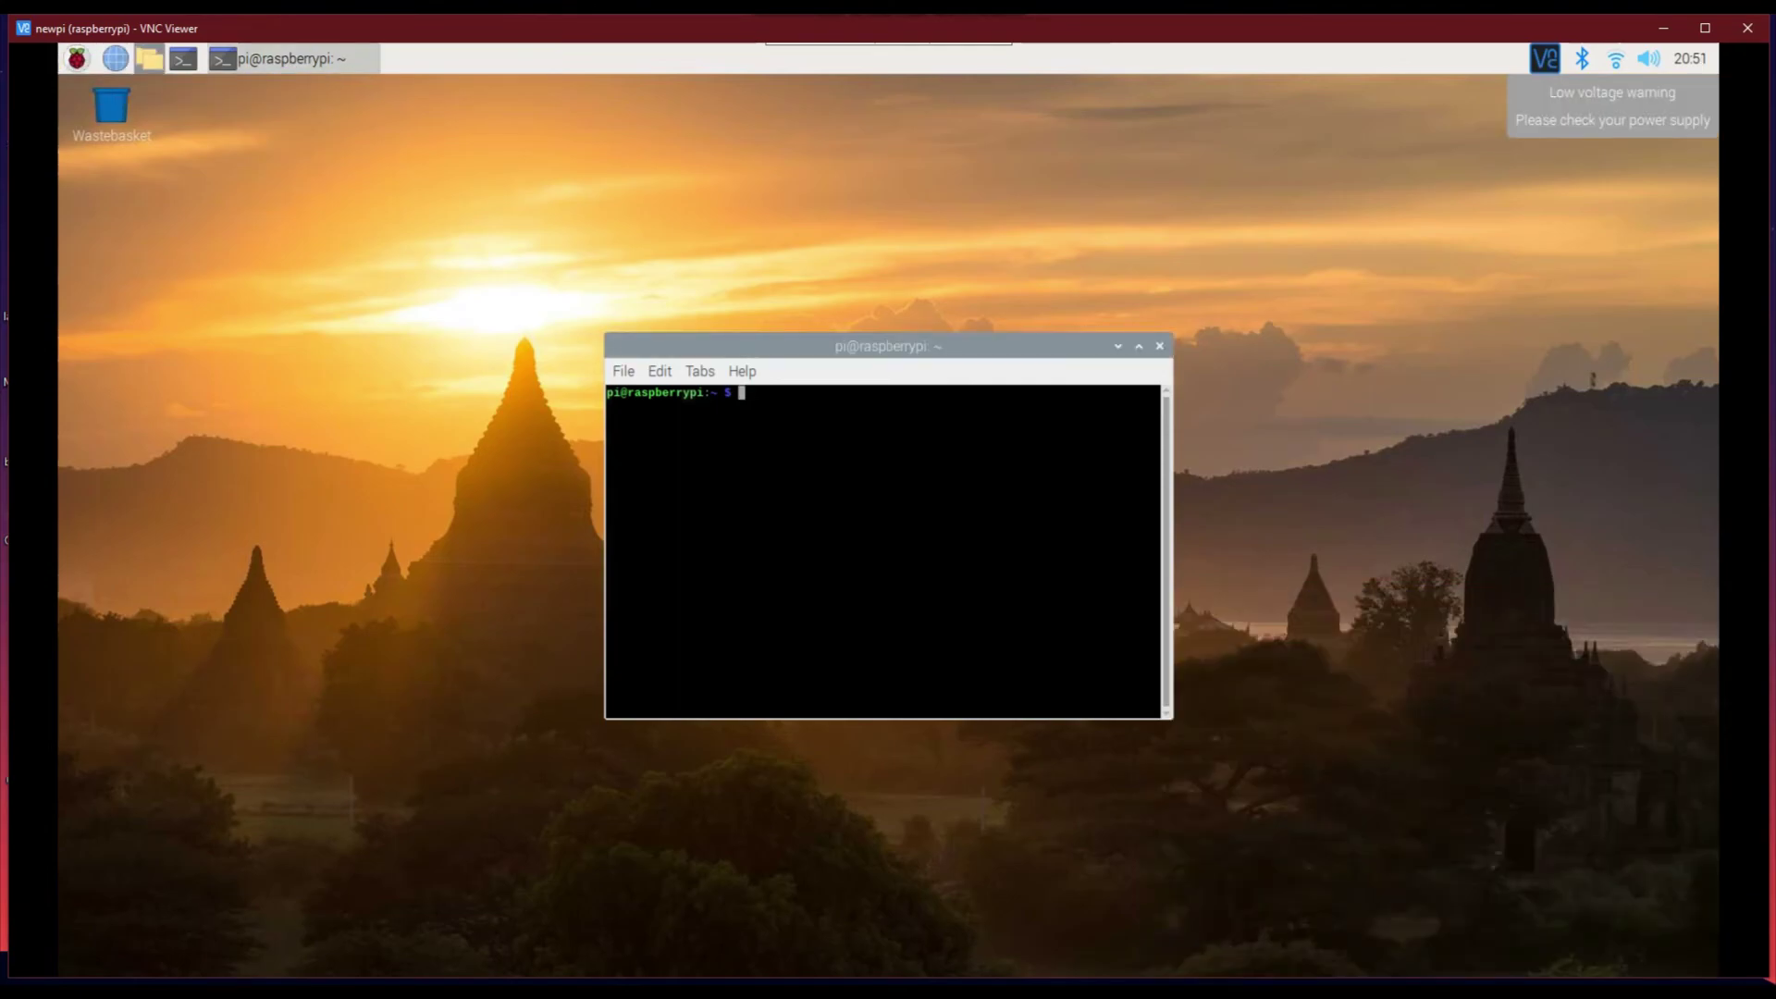
pyautogui.click(148, 58)
pyautogui.click(1707, 400)
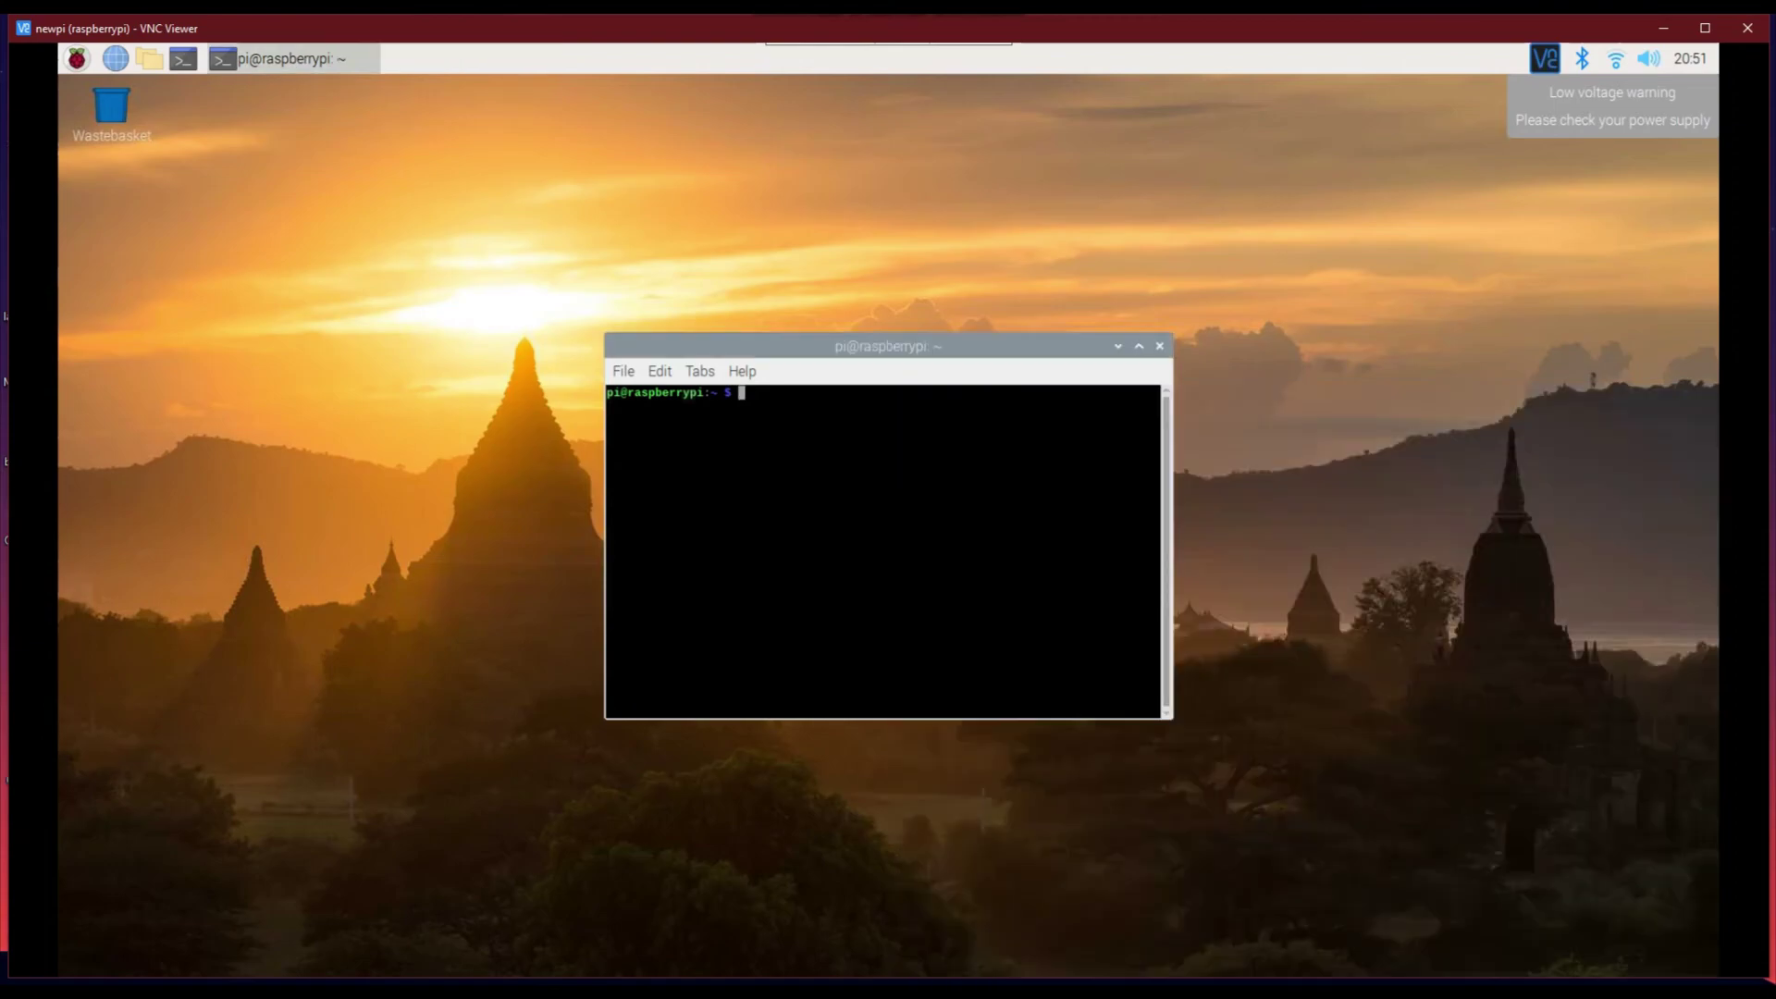
pyautogui.click(1159, 345)
# Check the volume, Wi-Fi and Bluetooth tray menus on the Pi desktop
pyautogui.click(1650, 59)
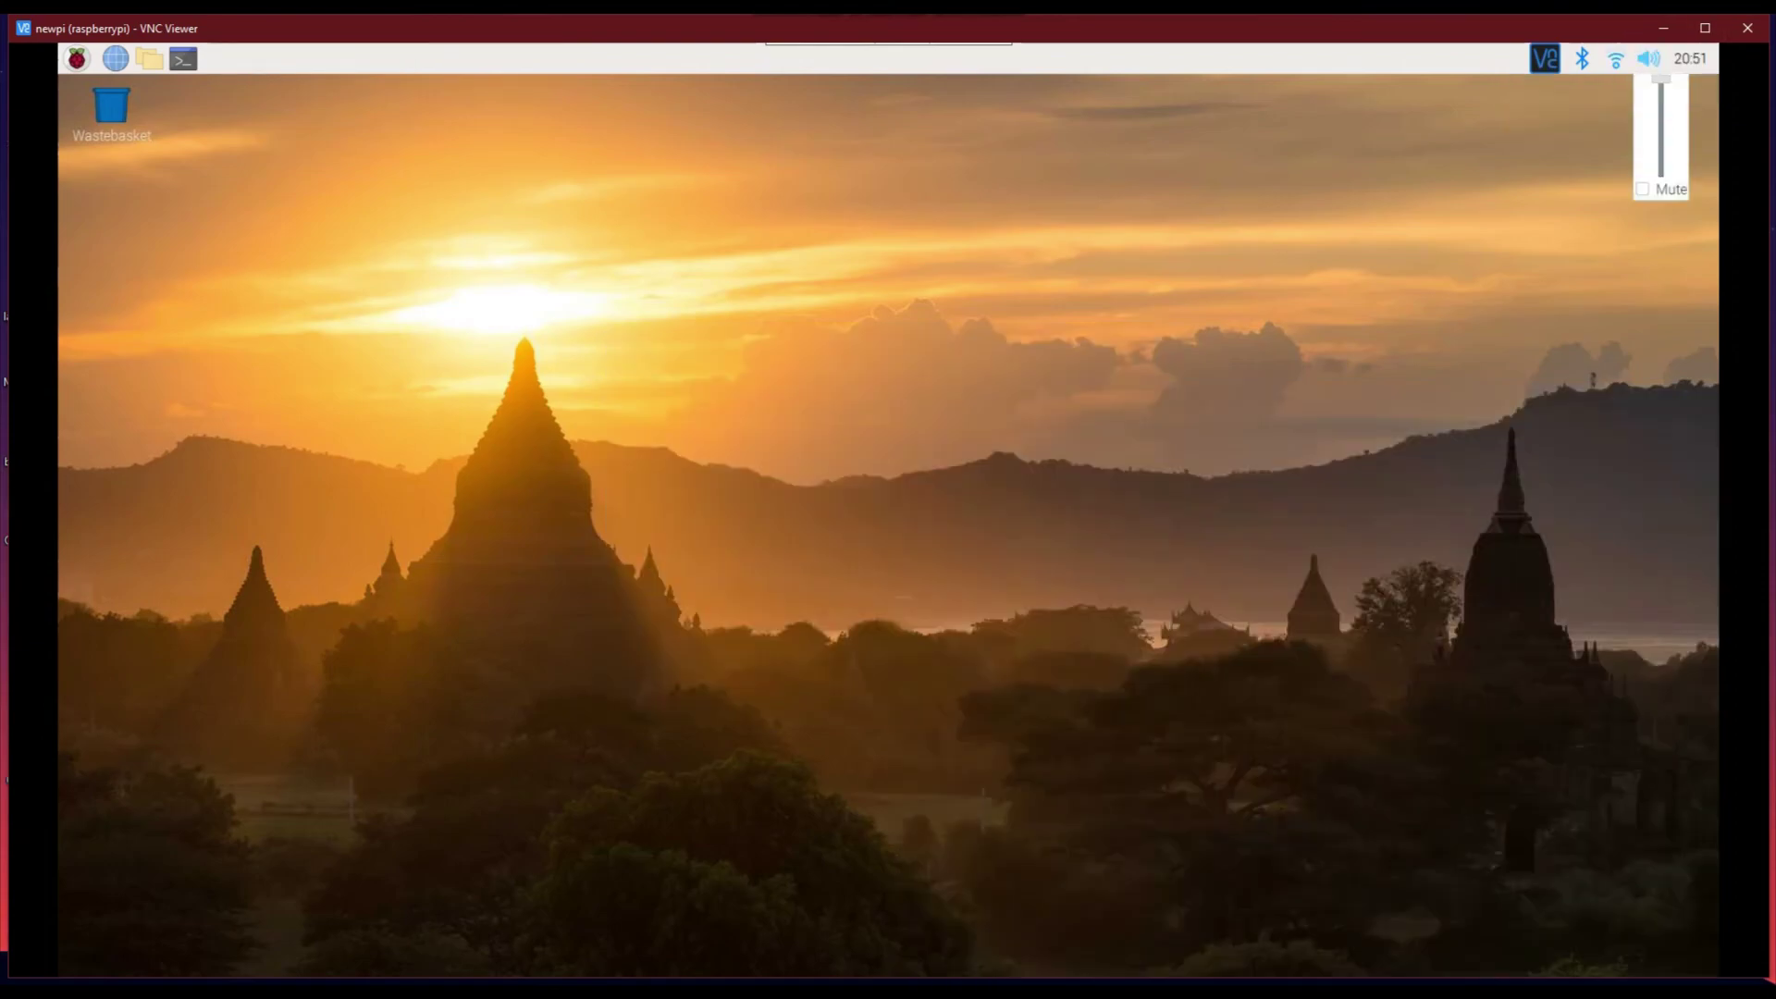
pyautogui.click(1616, 58)
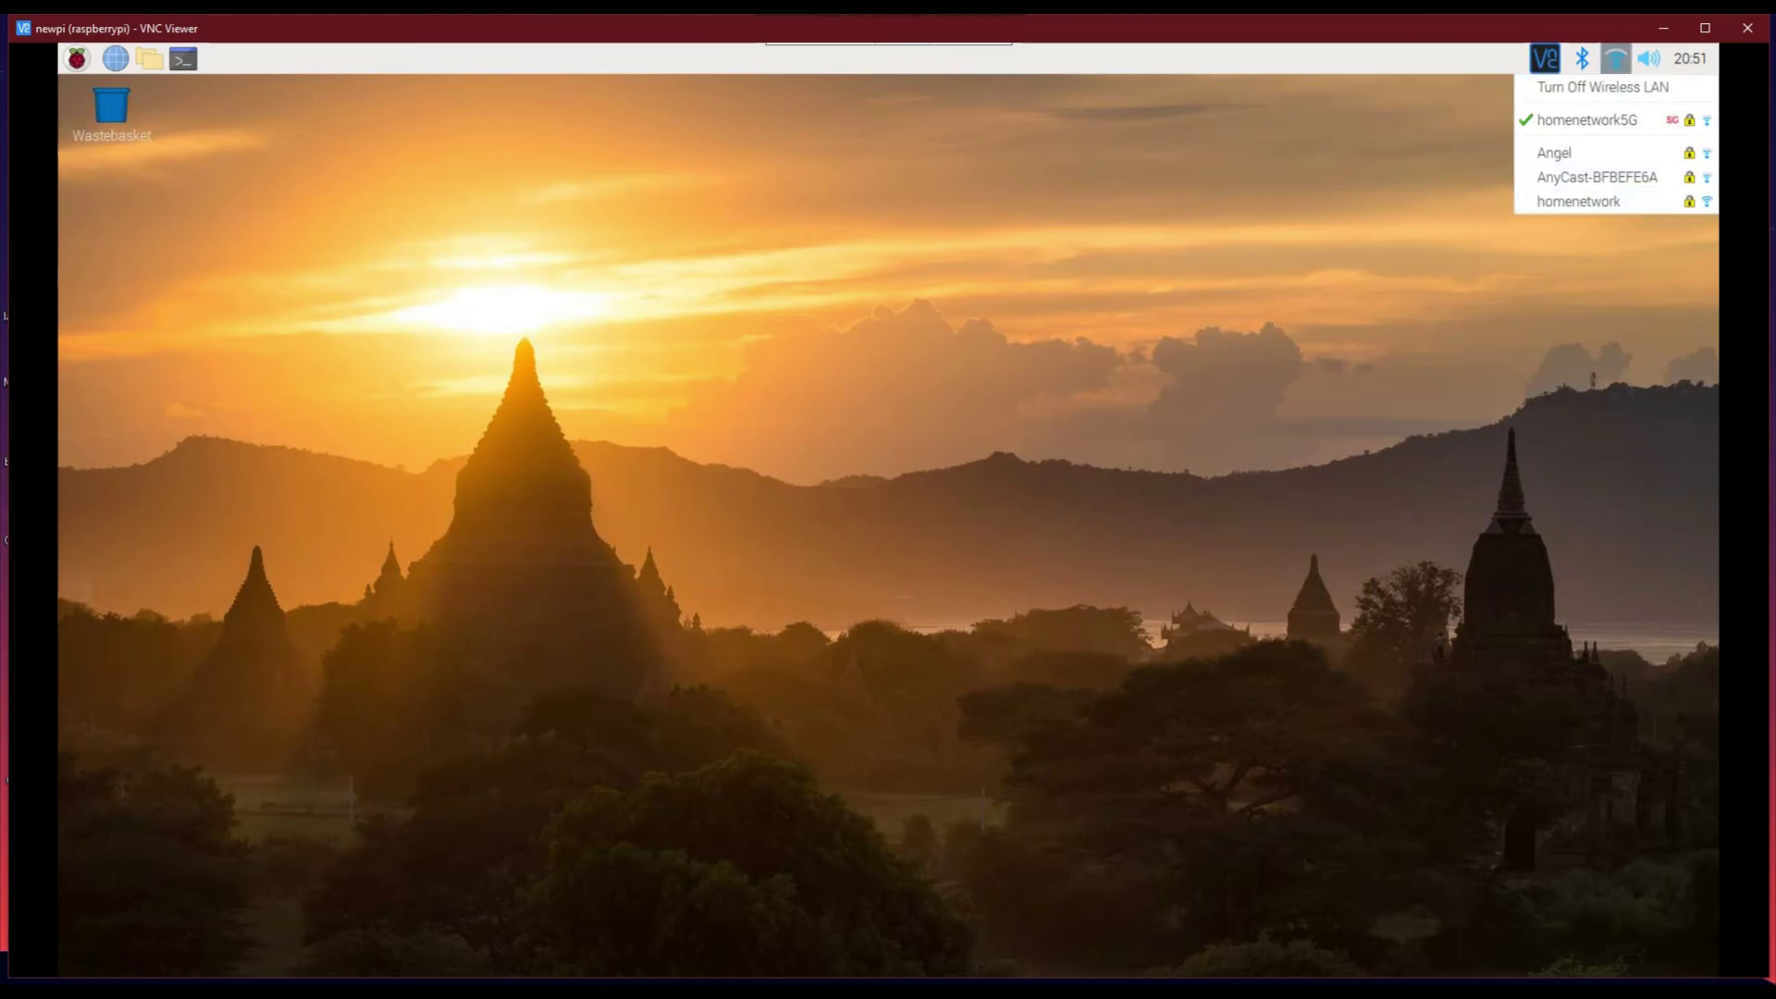
pyautogui.click(1649, 58)
pyautogui.click(1582, 58)
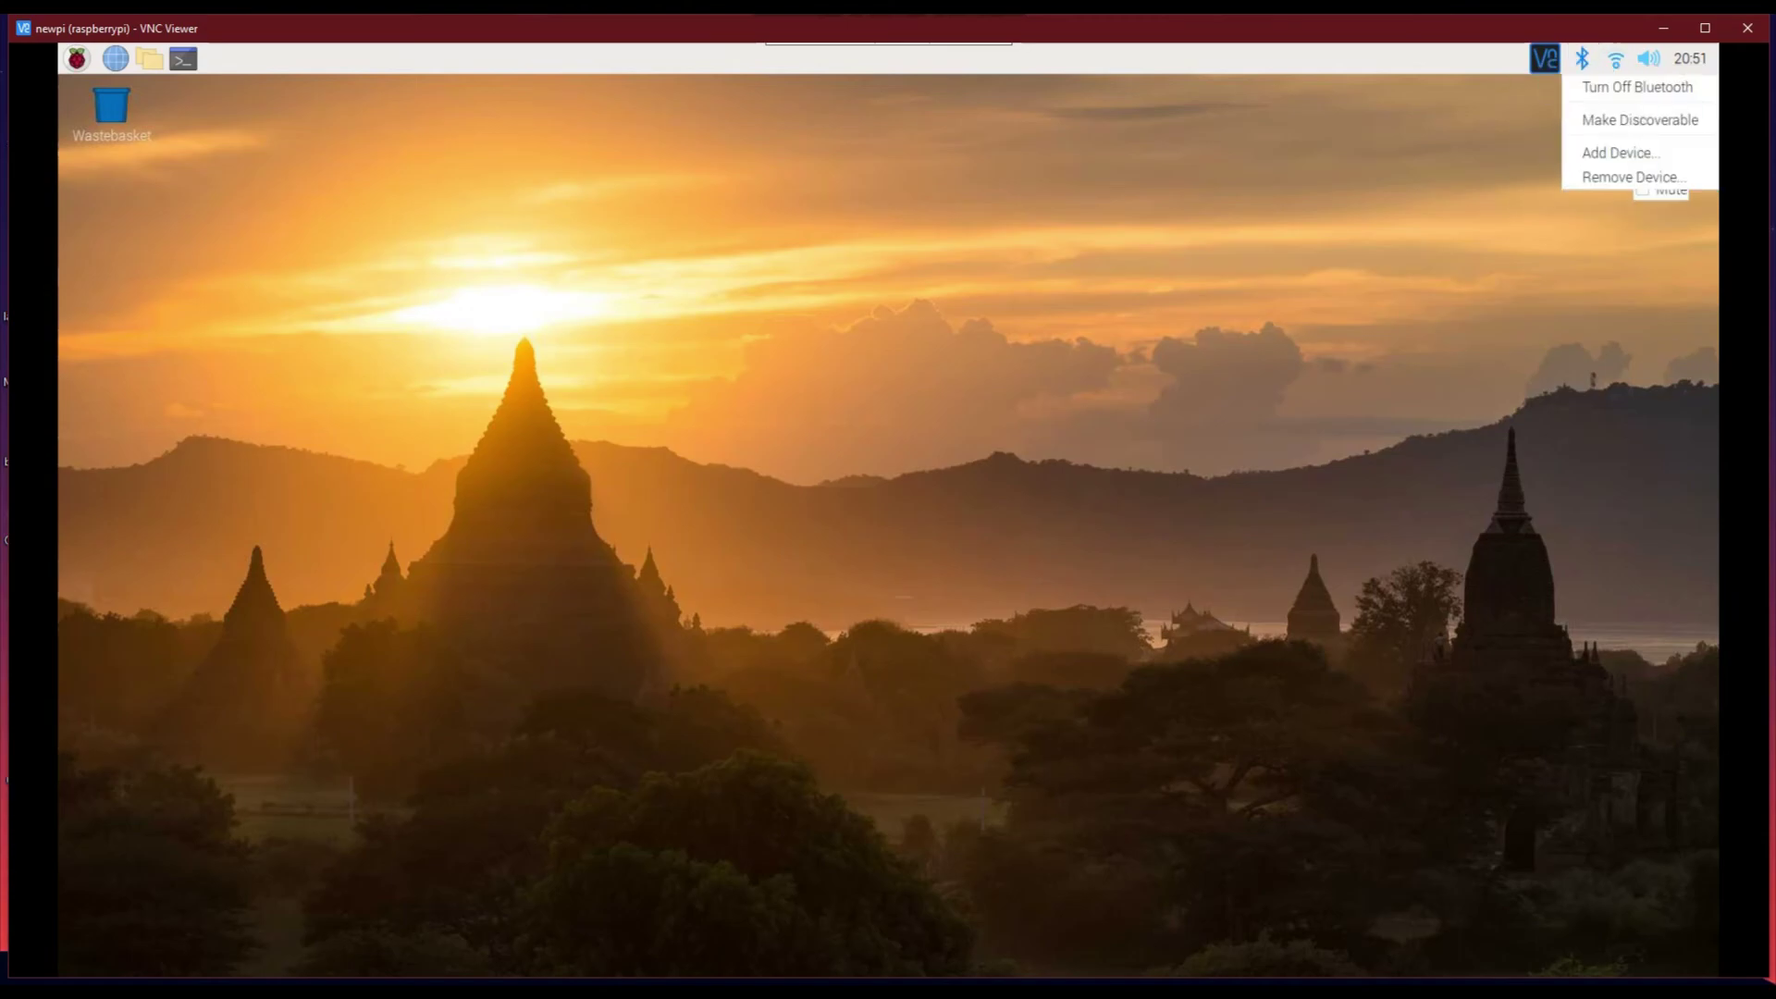
pyautogui.press('Escape')
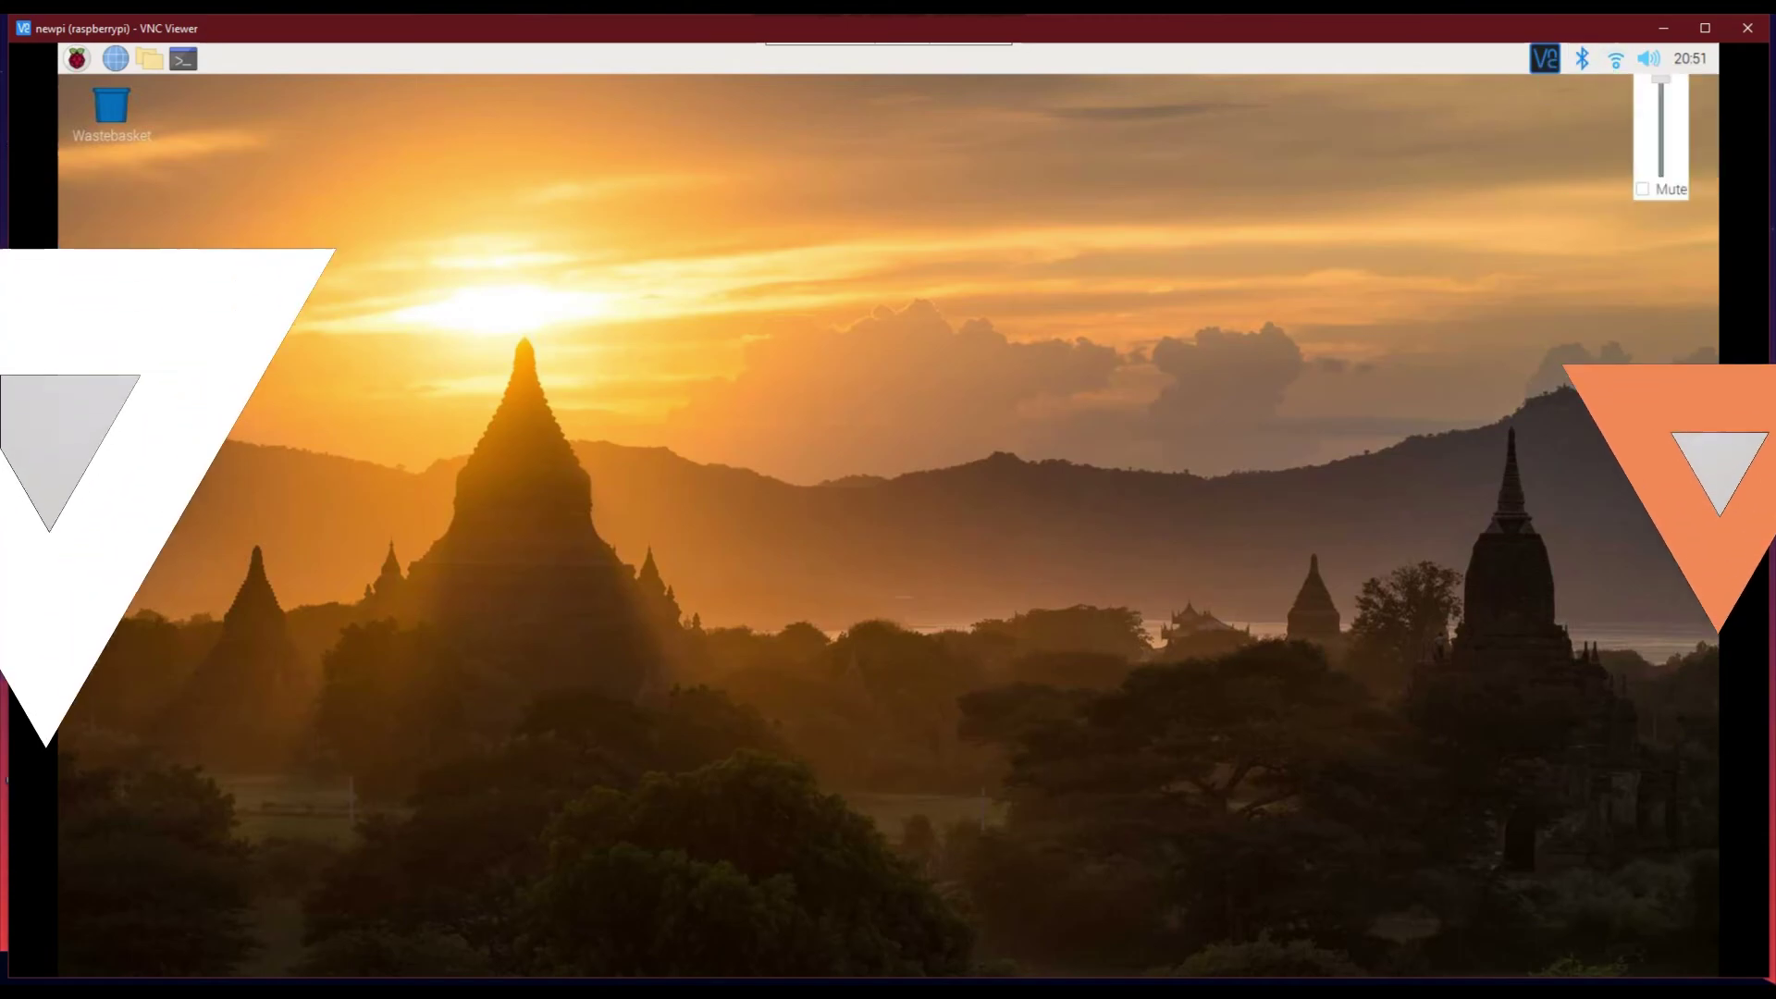